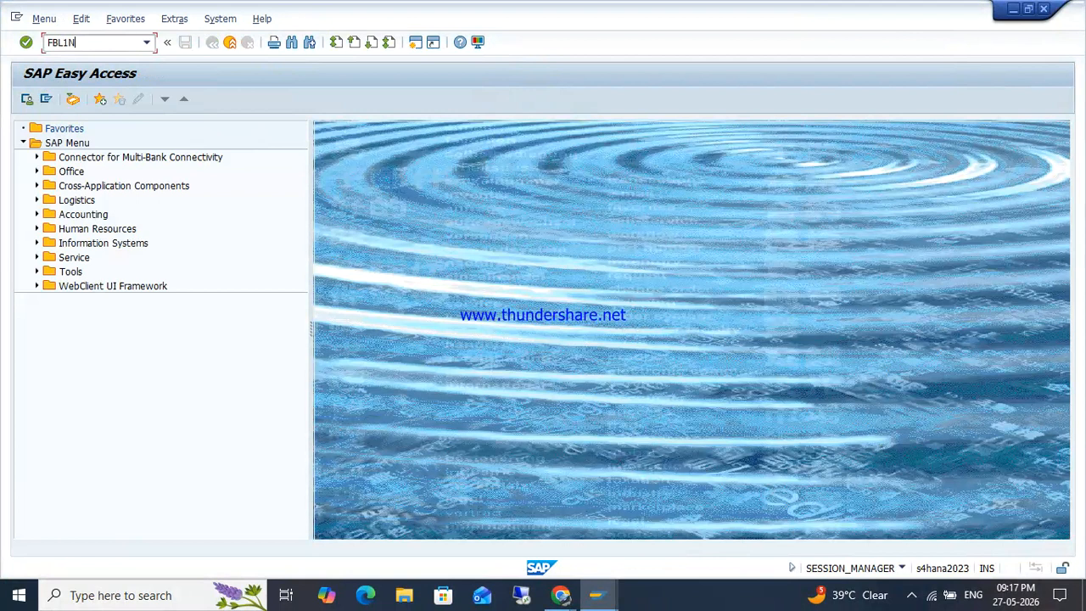
- Open the vendor line item display with FBL1N and switch to the G/L account line item display with FBL3N
key("Return")
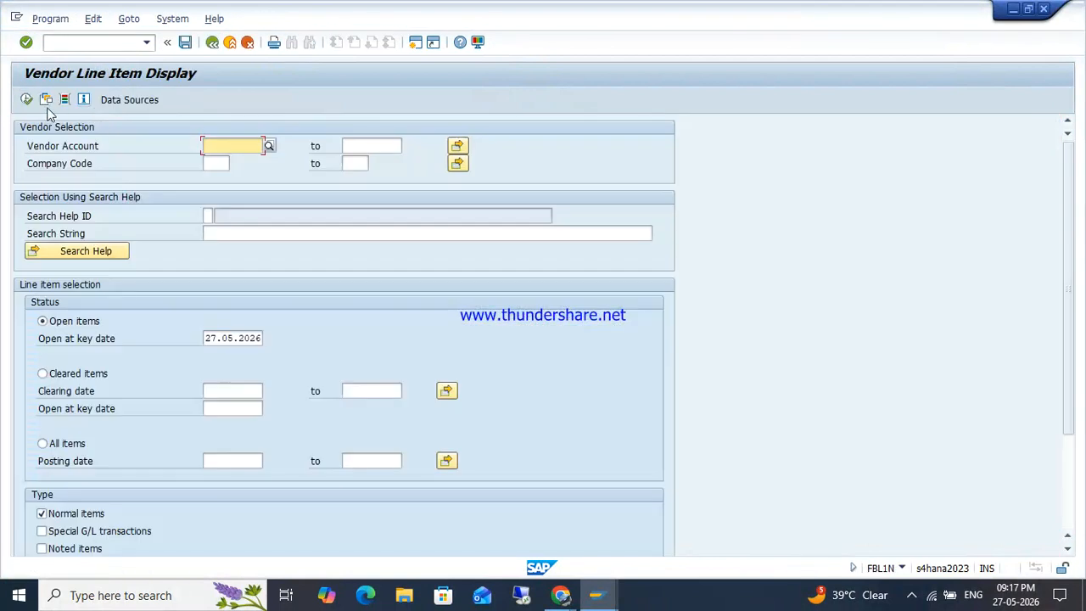
left_click(85, 48)
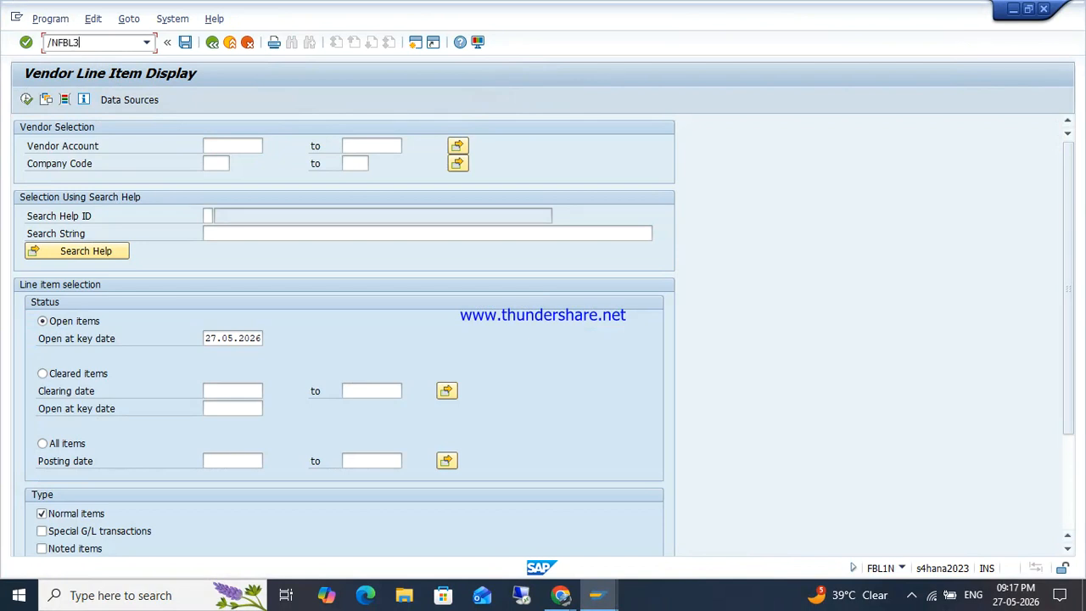
type("/NFBL3N")
key("Return")
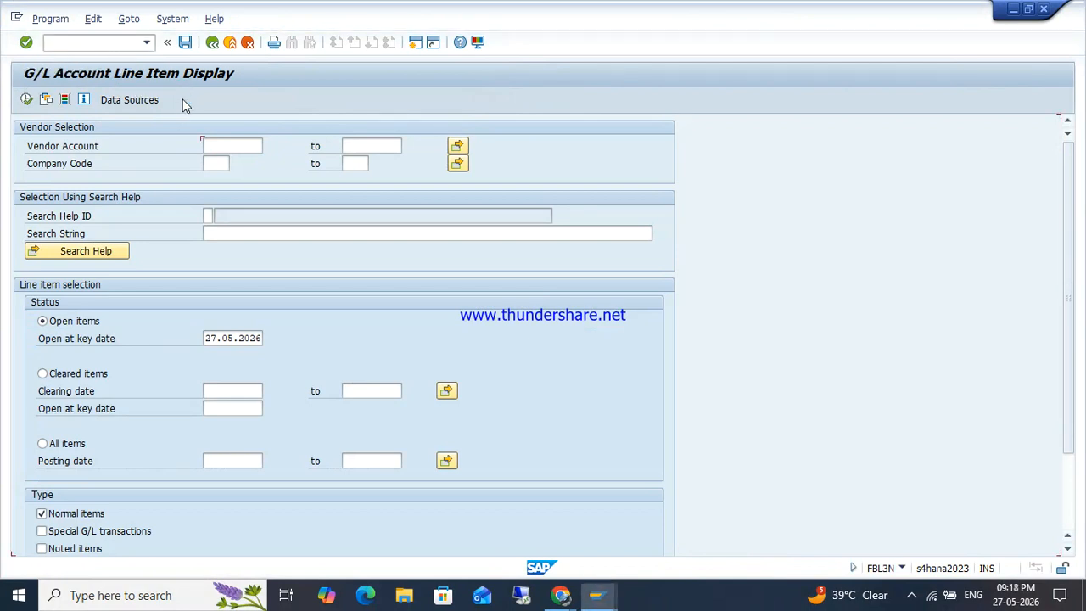
- Return to the SAP Easy Access screen and open the Financial Statements report with transaction F.01
left_click(94, 44)
type("/N")
key("Return")
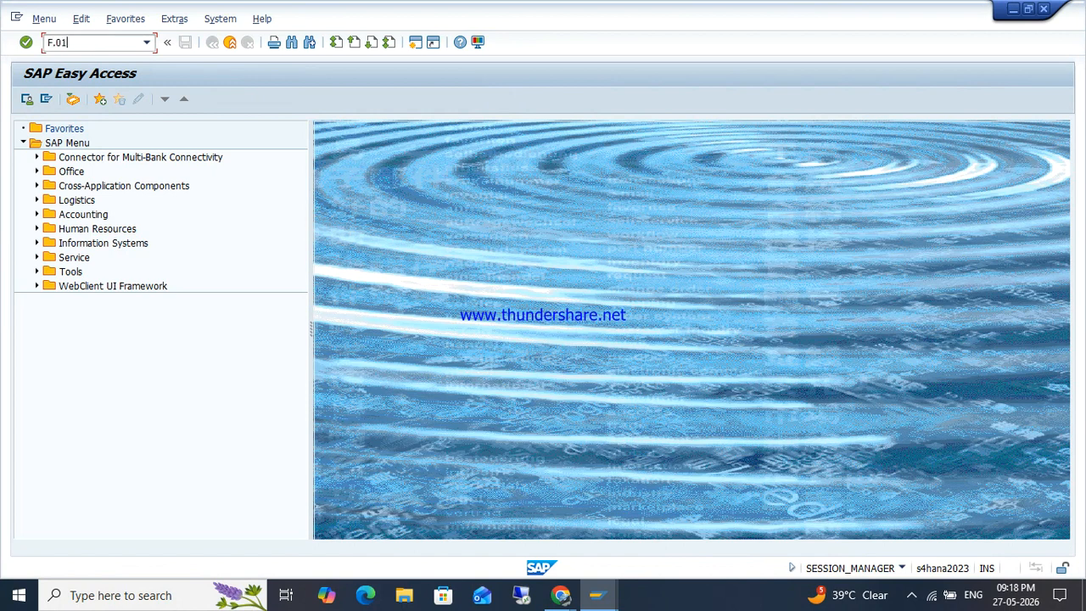
key("Return")
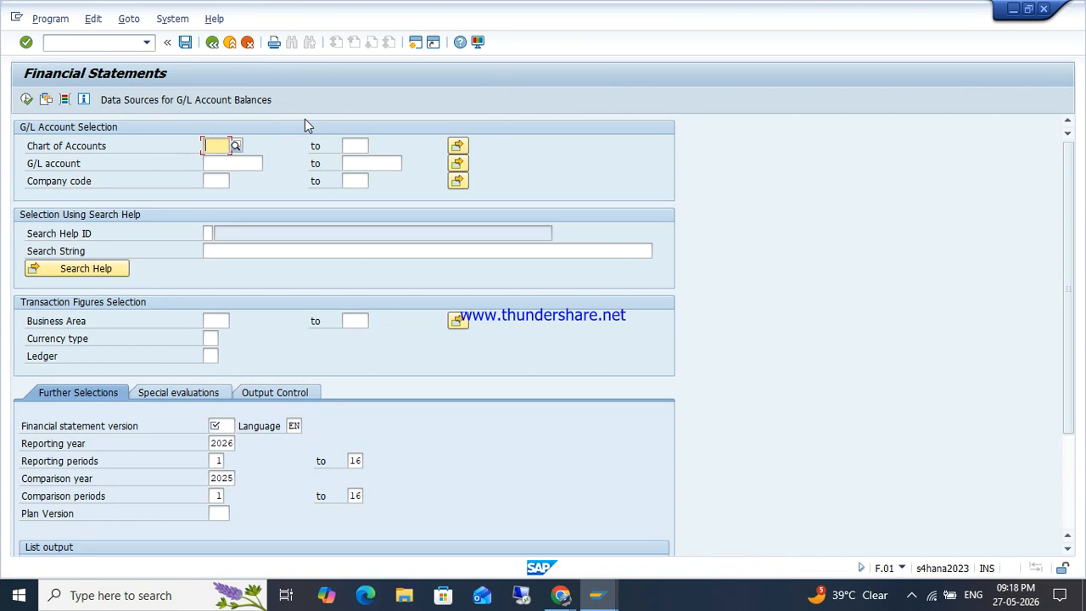
- Enter ZOHO as both the chart of accounts and the company code for the financial statement
type("ZOHO")
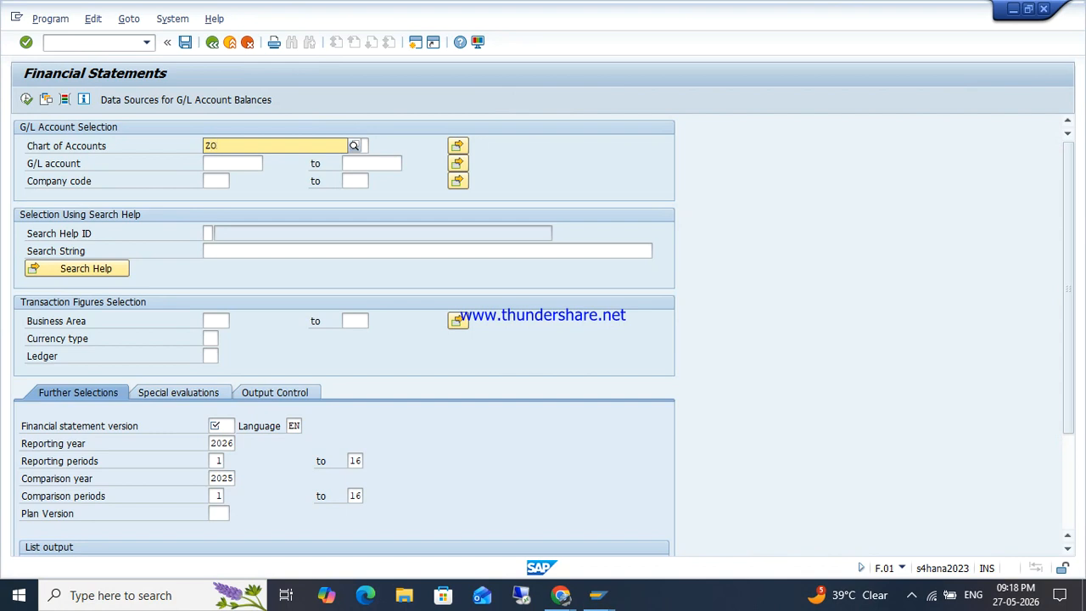
key("Tab")
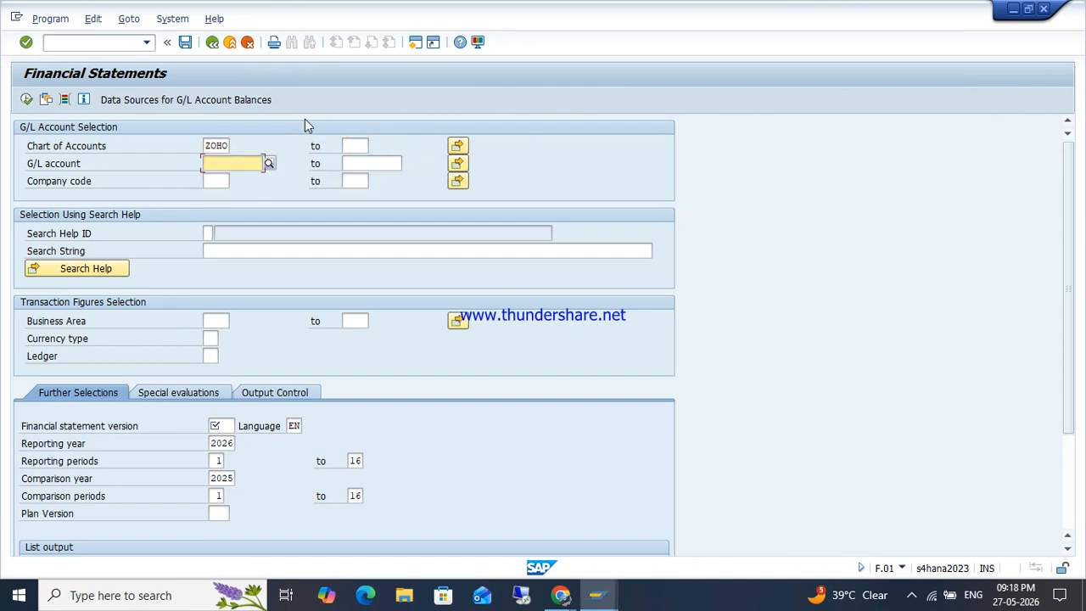
key("Tab")
key("Tab")
type("ZOHO")
key("Return")
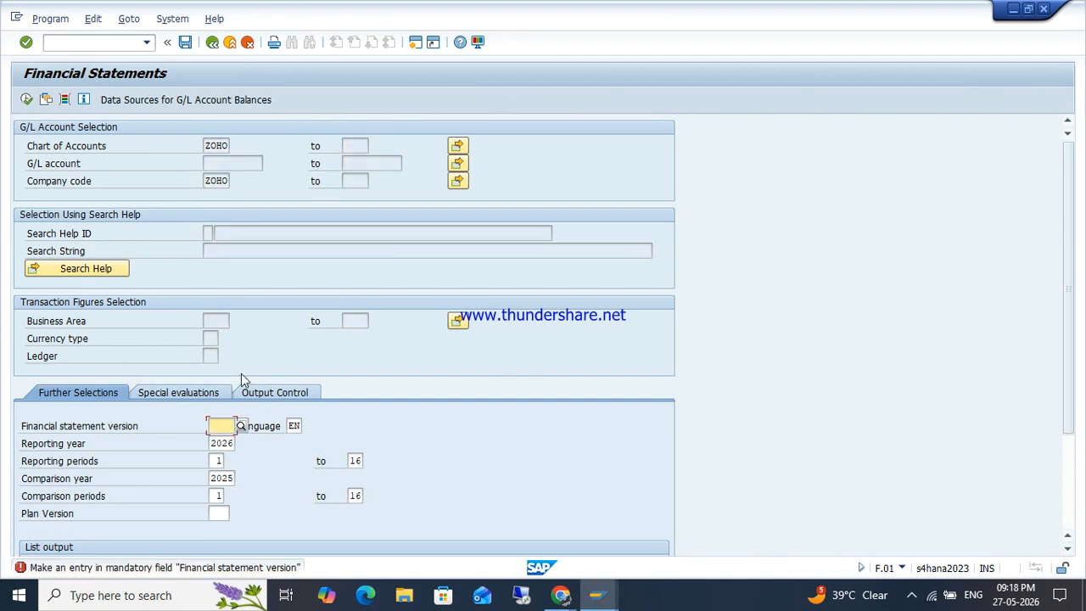
- Try 2026 as the financial statement version and read the details of the resulting message
type("2026")
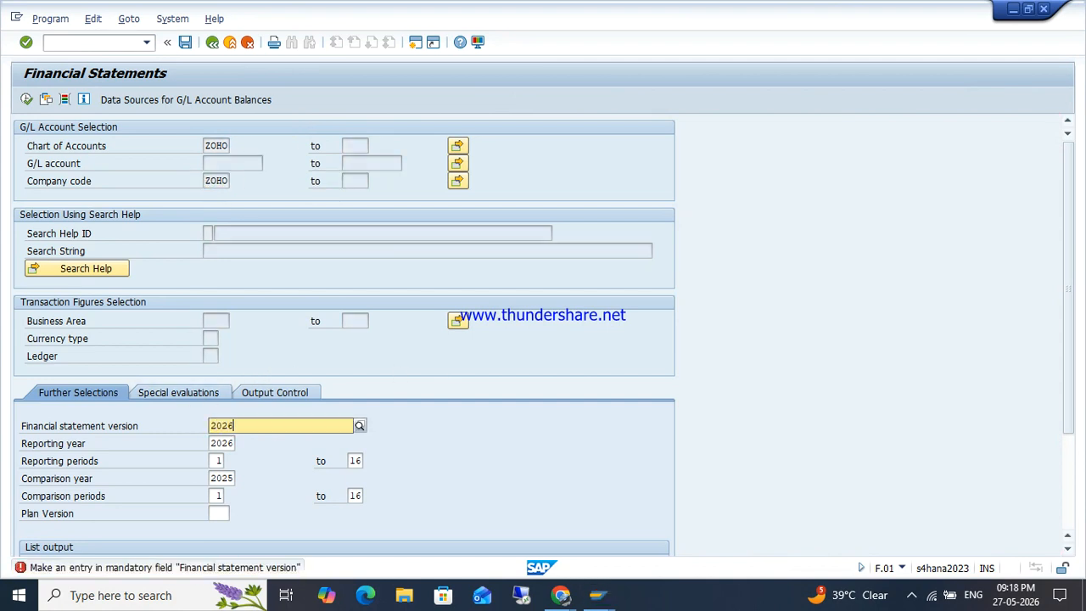
key("Return")
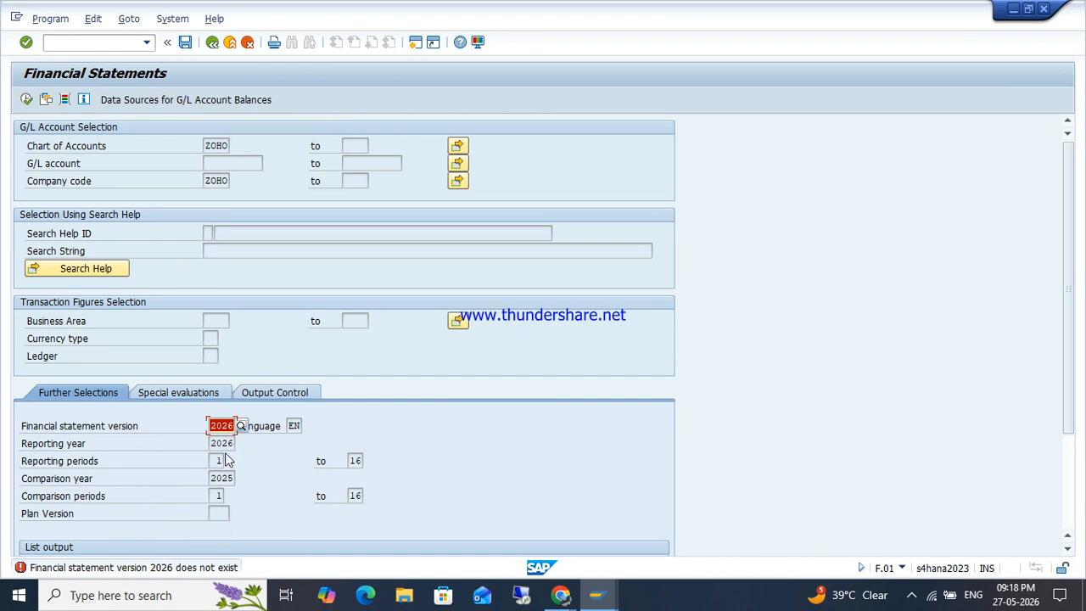
double_click(96, 568)
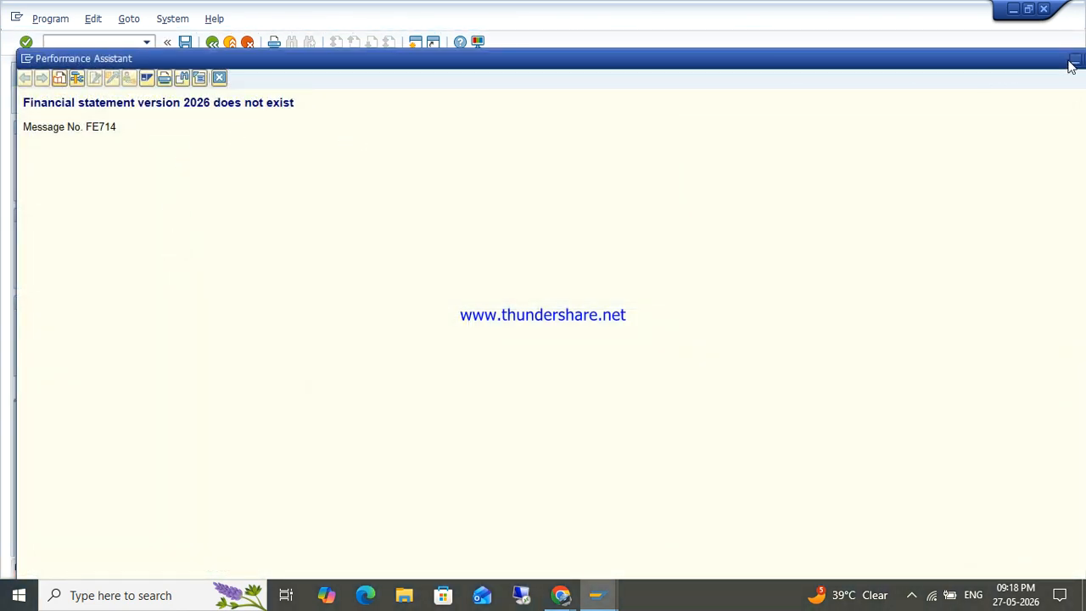
left_click_drag(1003, 61, 854, 66)
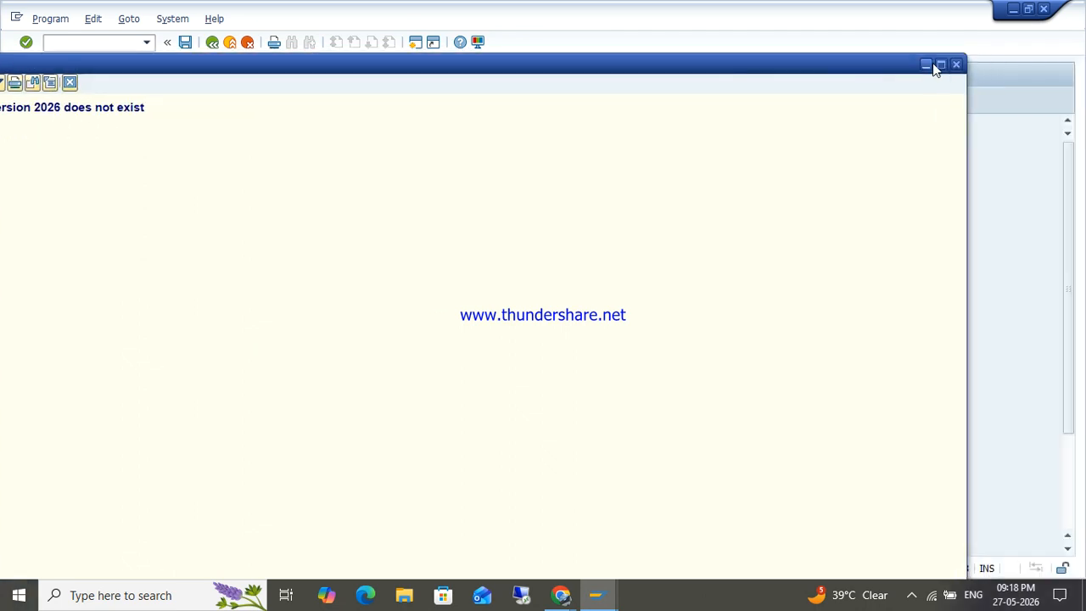
left_click(959, 65)
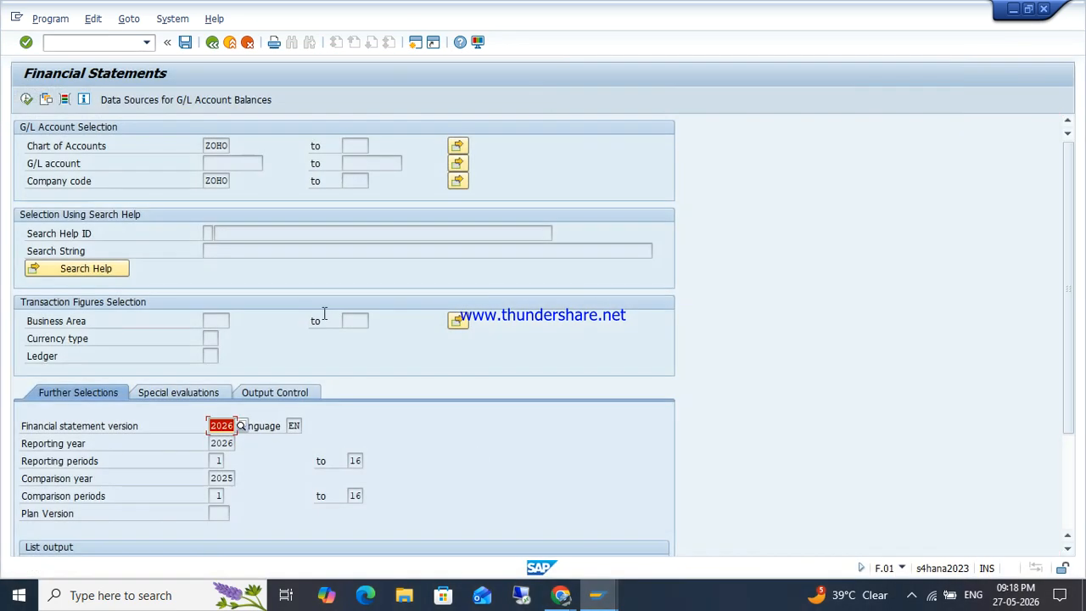
- Try 2025 as the financial statement version and clear the entry
key("BackSpace")
type("5")
key("Return")
key("BackSpace")
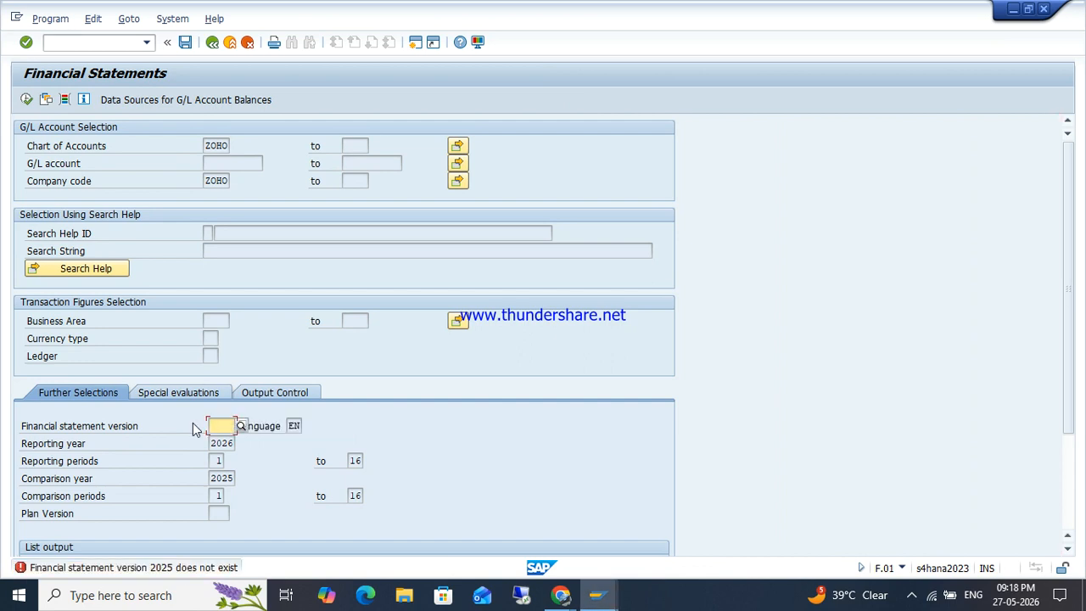
- Search the list of available financial statement versions and select the version INT
left_click(242, 425)
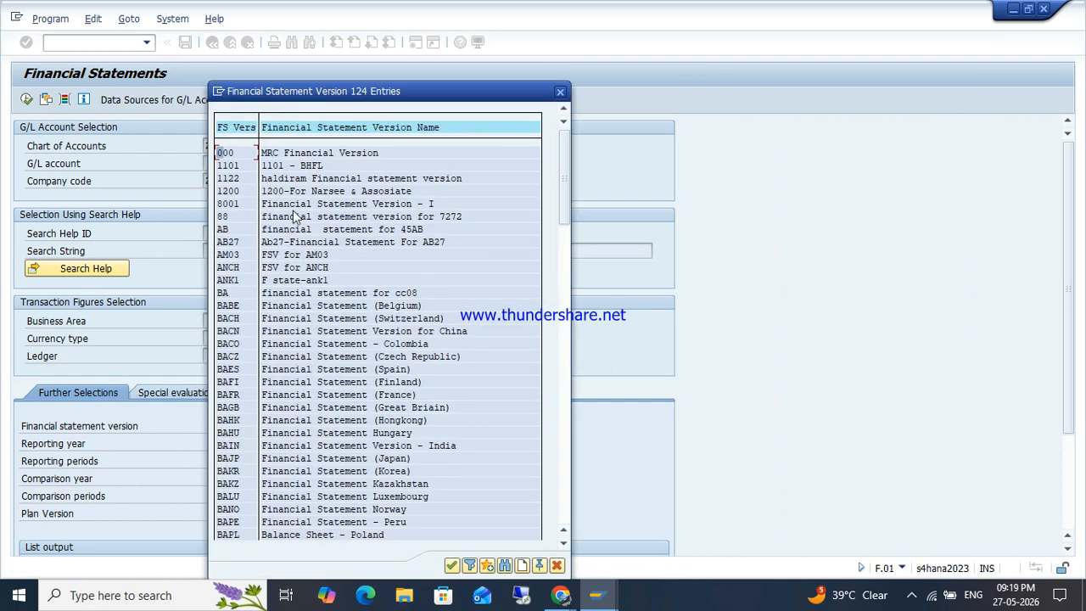
scroll(297, 431, "down", 3)
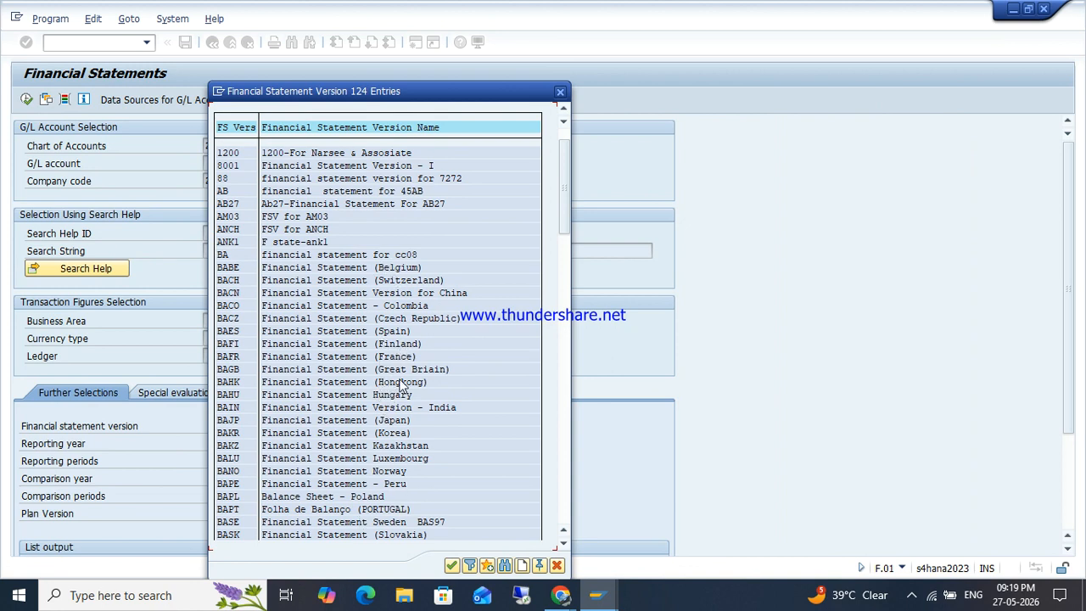
scroll(392, 458, "down", 5)
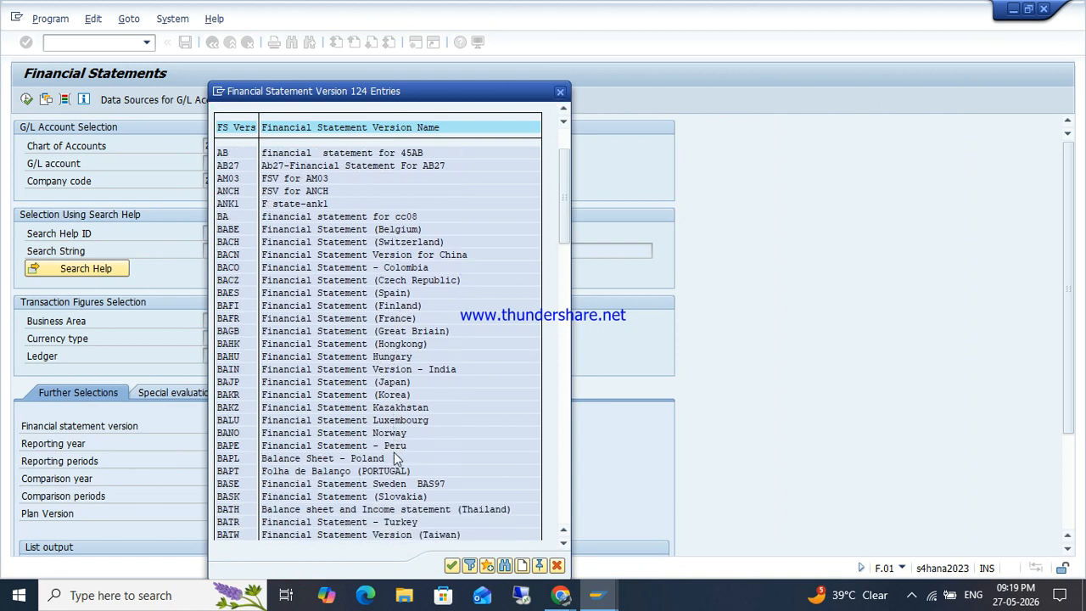
scroll(395, 458, "down", 11)
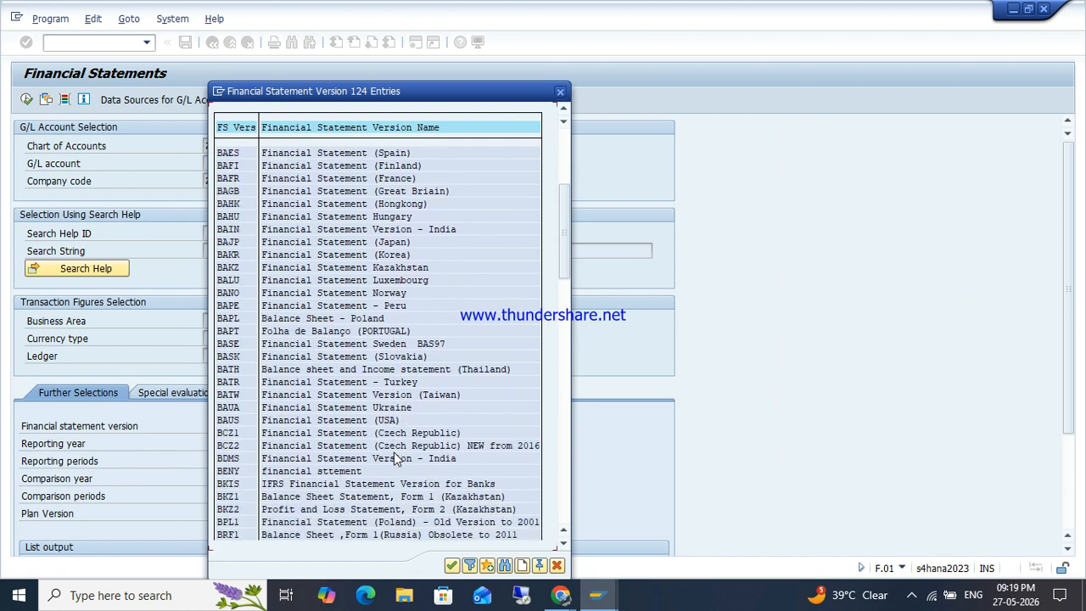
scroll(394, 458, "down", 10)
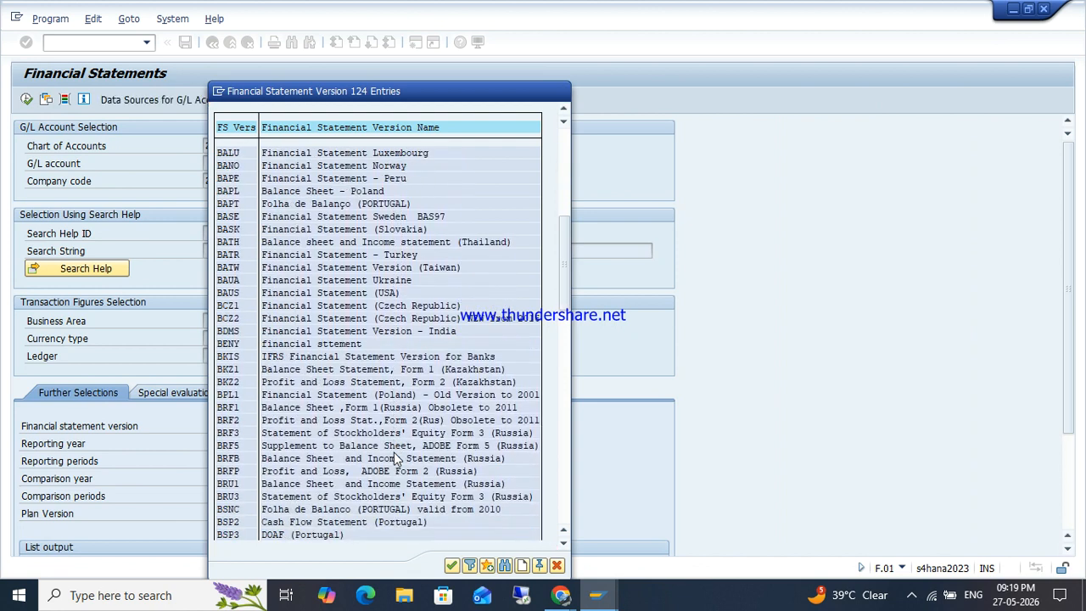
scroll(395, 458, "down", 6)
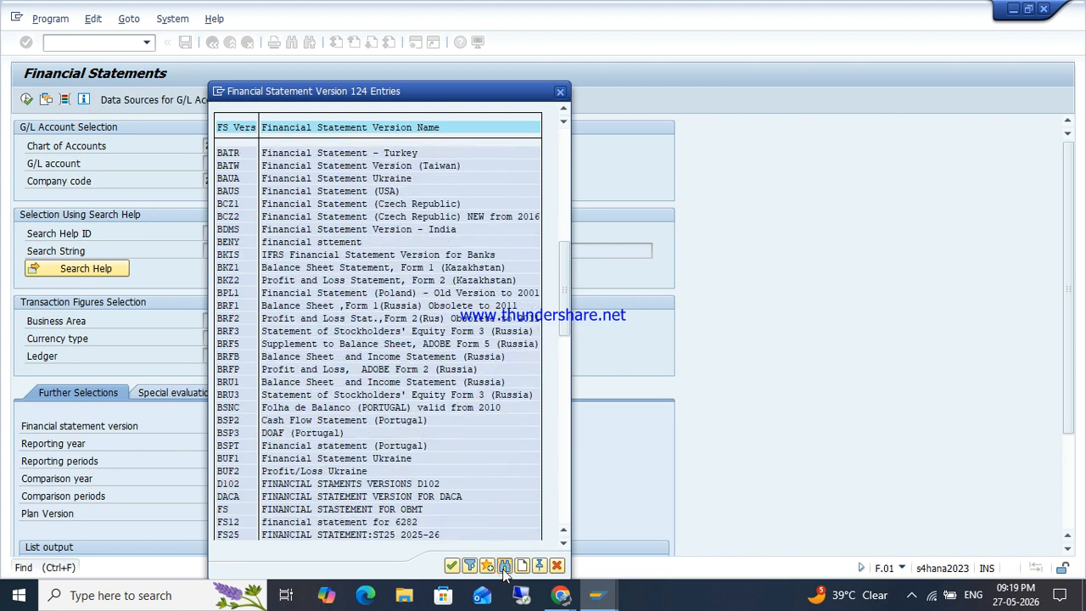
left_click(505, 566)
key("Return")
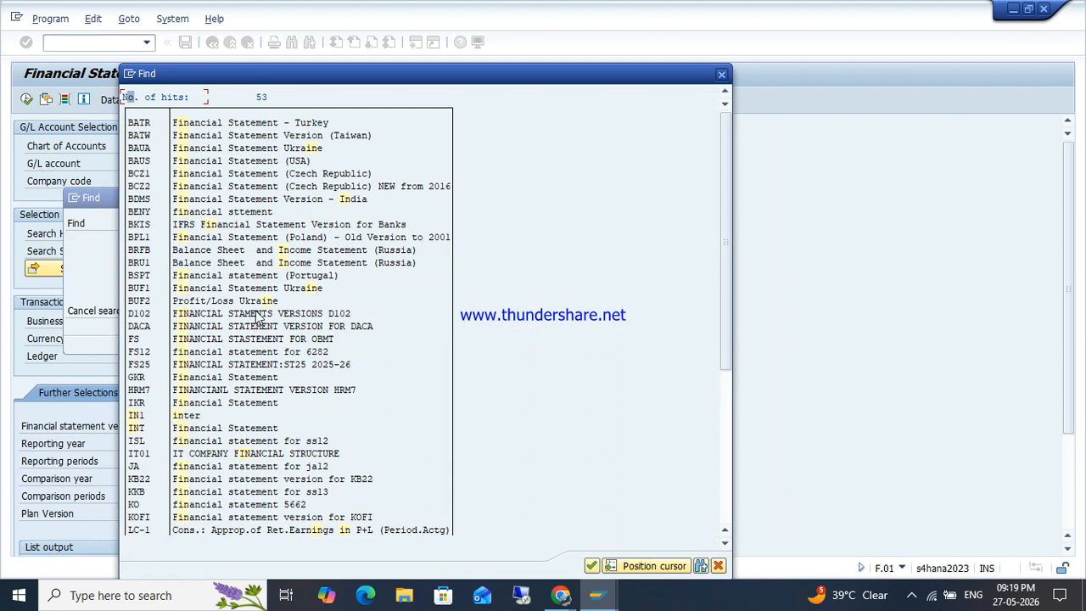
left_click(188, 429)
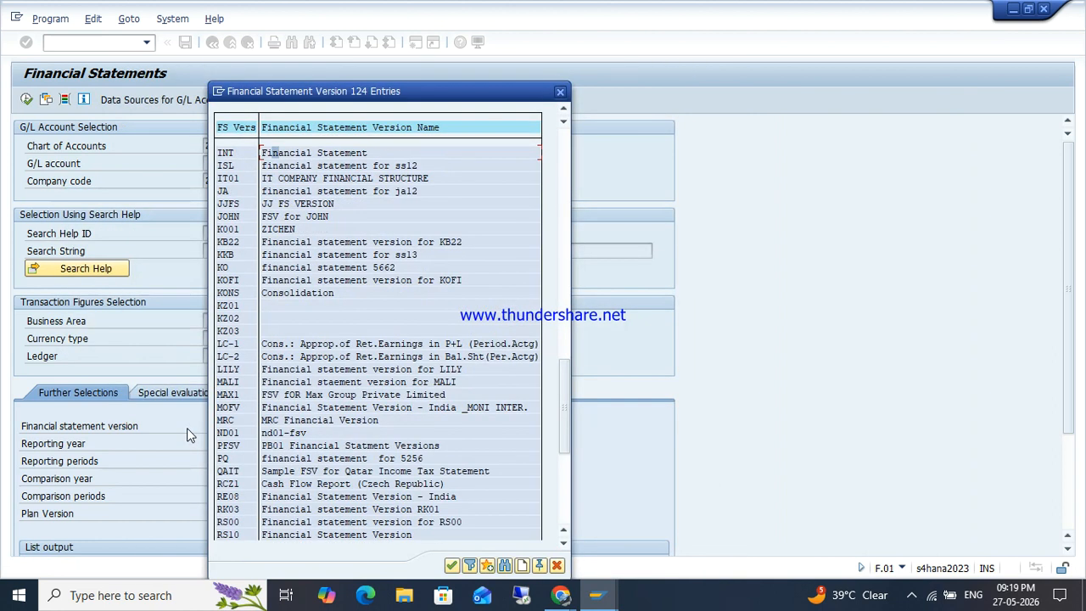
double_click(287, 156)
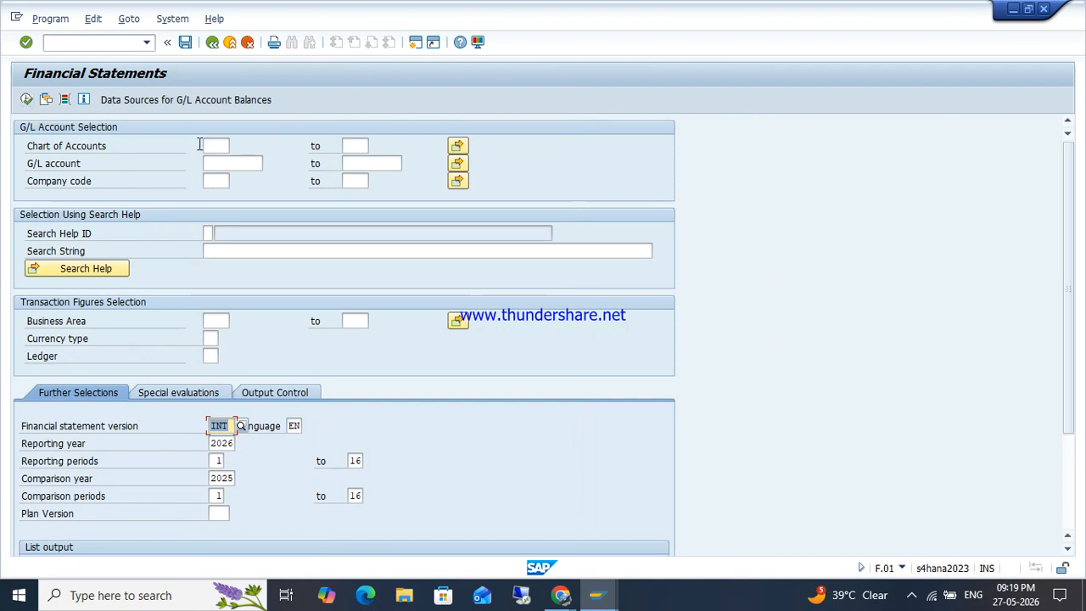
- Enter ZOHO as the chart of accounts and company code, and run the financial statement report
left_click(209, 145)
type("ZDHO")
key("Tab")
key("Tab")
key("Tab")
key("Tab")
key("Tab")
key("Tab")
type("ZOHO")
key("Tab")
key("shift+Tab")
key("Return")
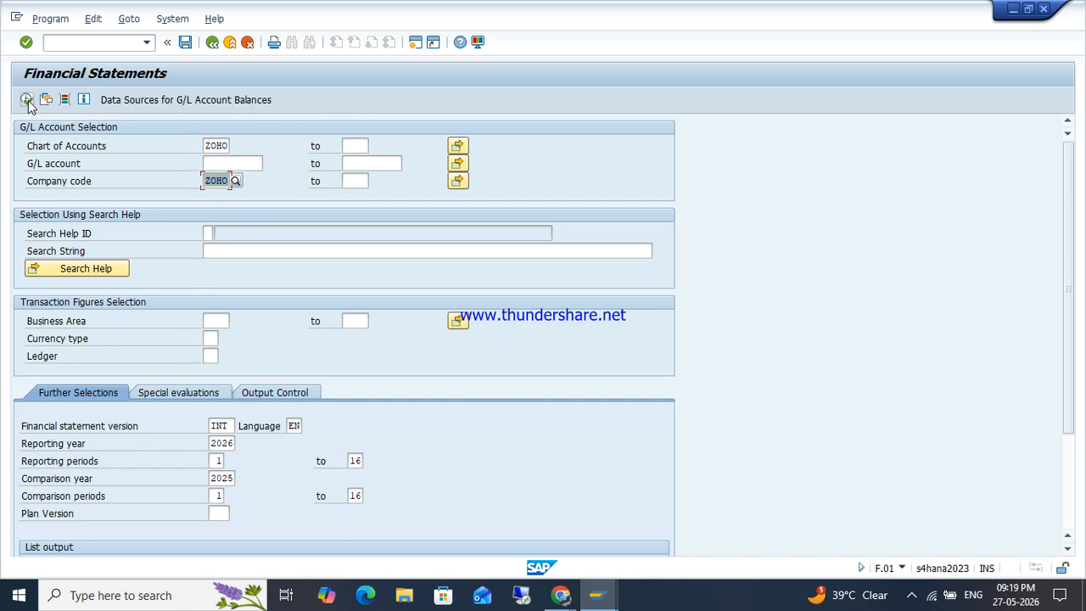
left_click(26, 99)
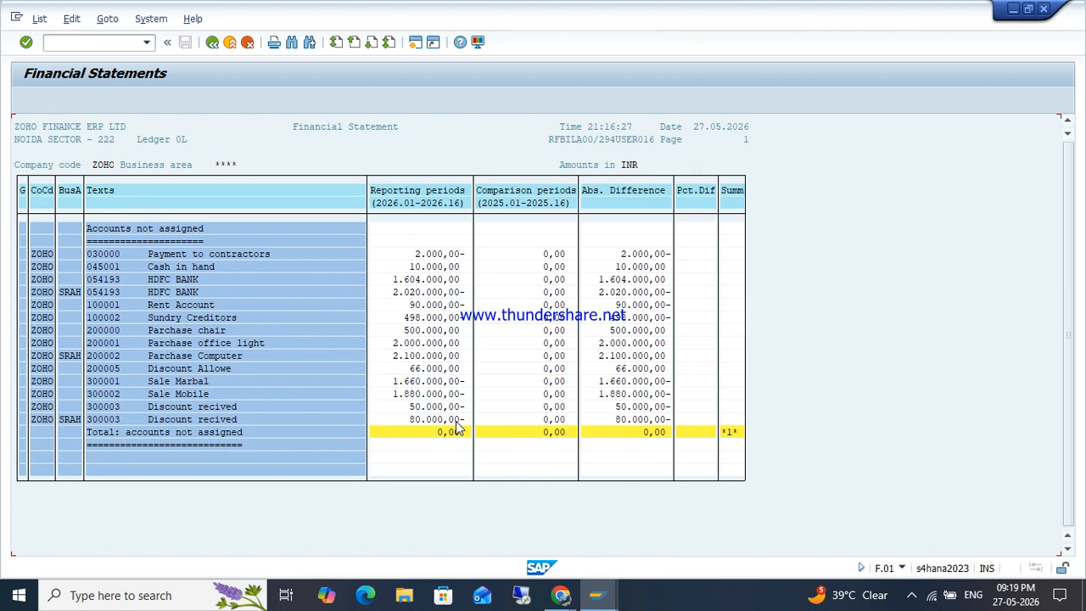
- Examine the reporting-period amounts for payment to contractors, cash in hand, HDFC BANK and sundry creditors, and leave the report
left_click(417, 267)
left_click(421, 279)
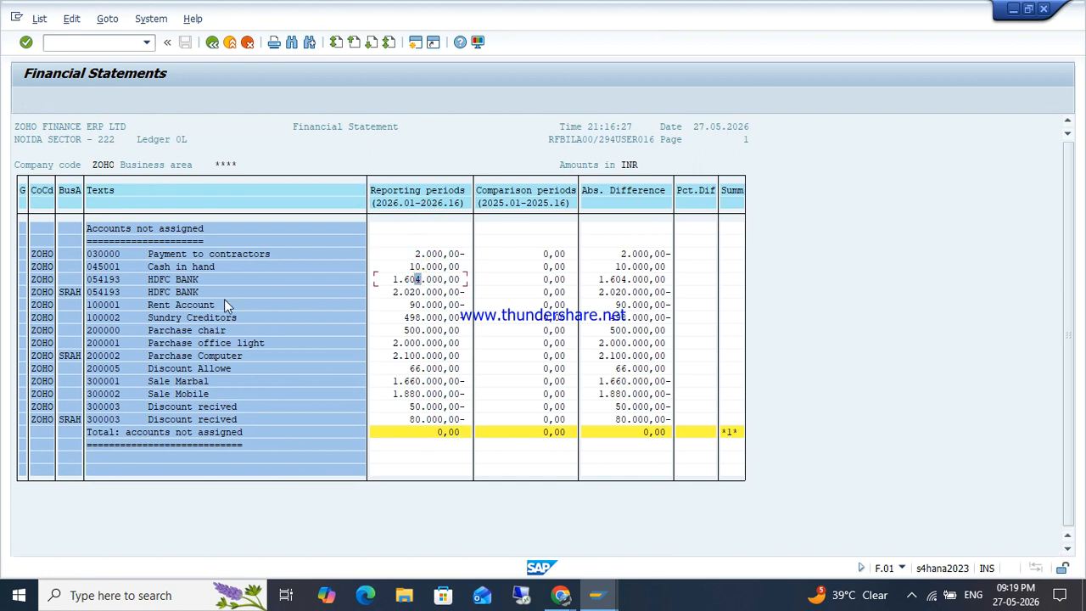
left_click(212, 254)
left_click(434, 253)
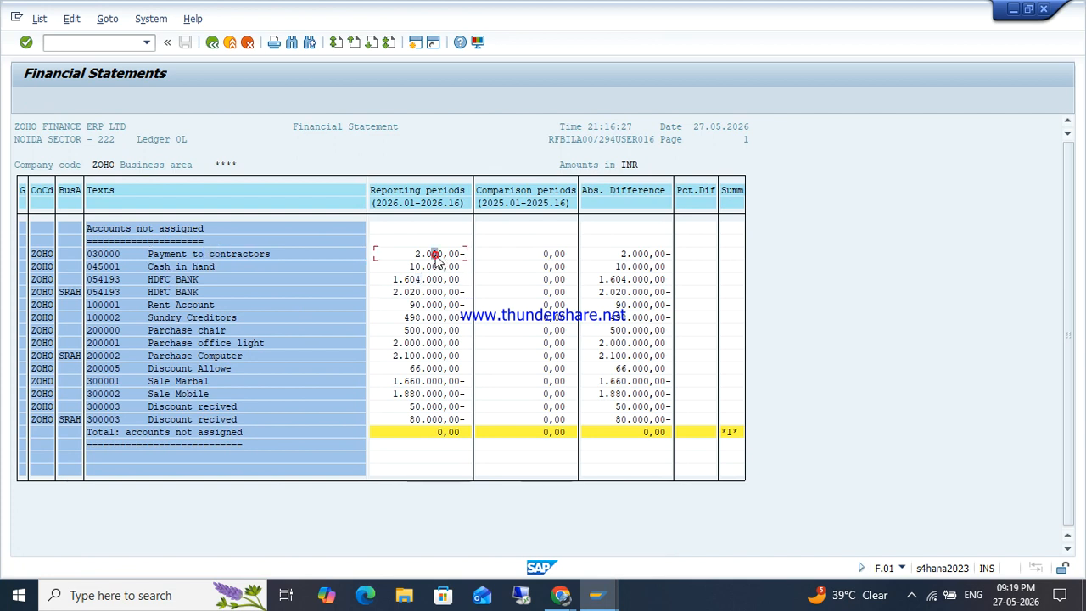
left_click(43, 253)
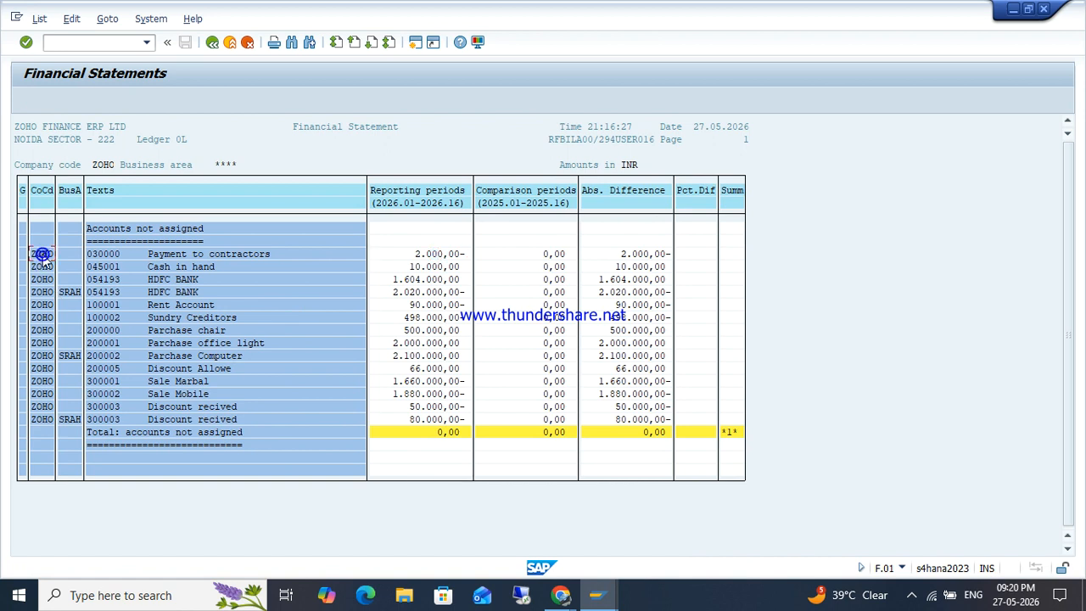
left_click(101, 256)
left_click(433, 254)
left_click(167, 292)
left_click(405, 294)
left_click(163, 318)
key("Return")
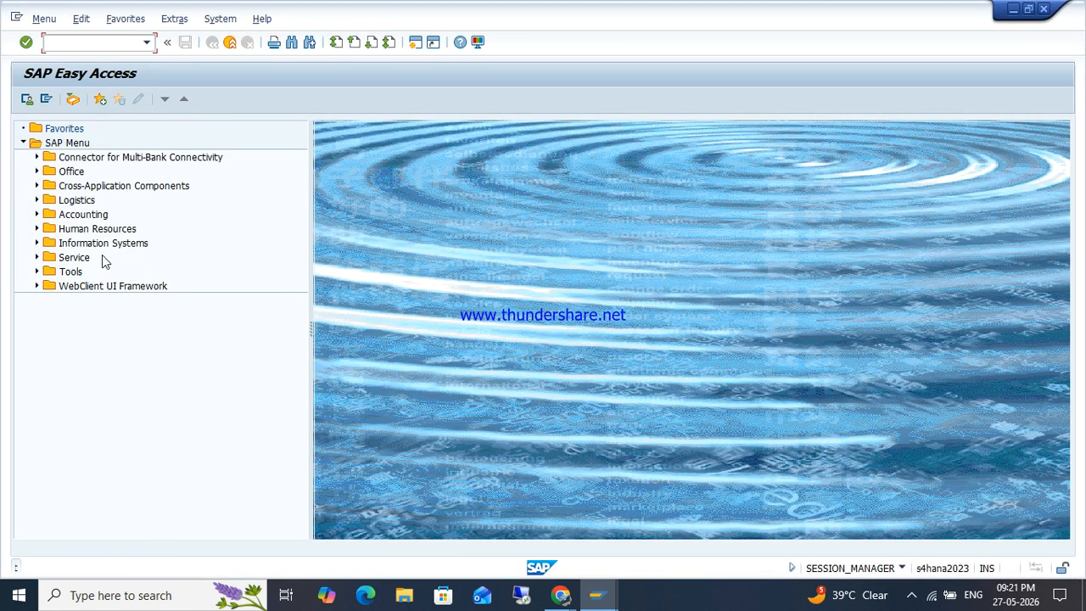
- Open Display/Change Line Items (FAGLL03) from the general ledger account functions under Financial Accounting
left_click(37, 215)
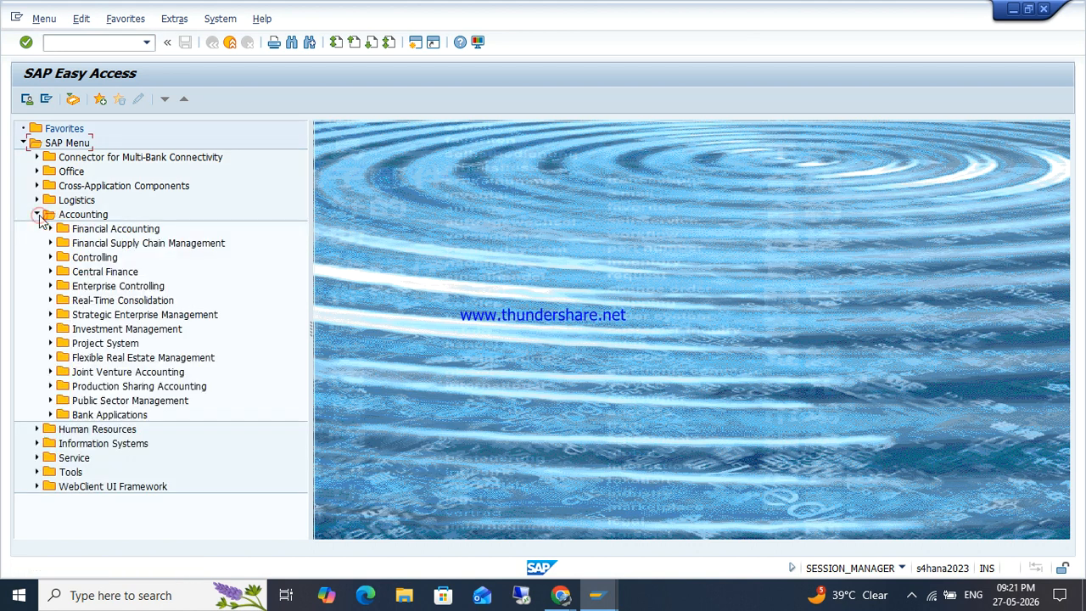
left_click(51, 229)
left_click(64, 243)
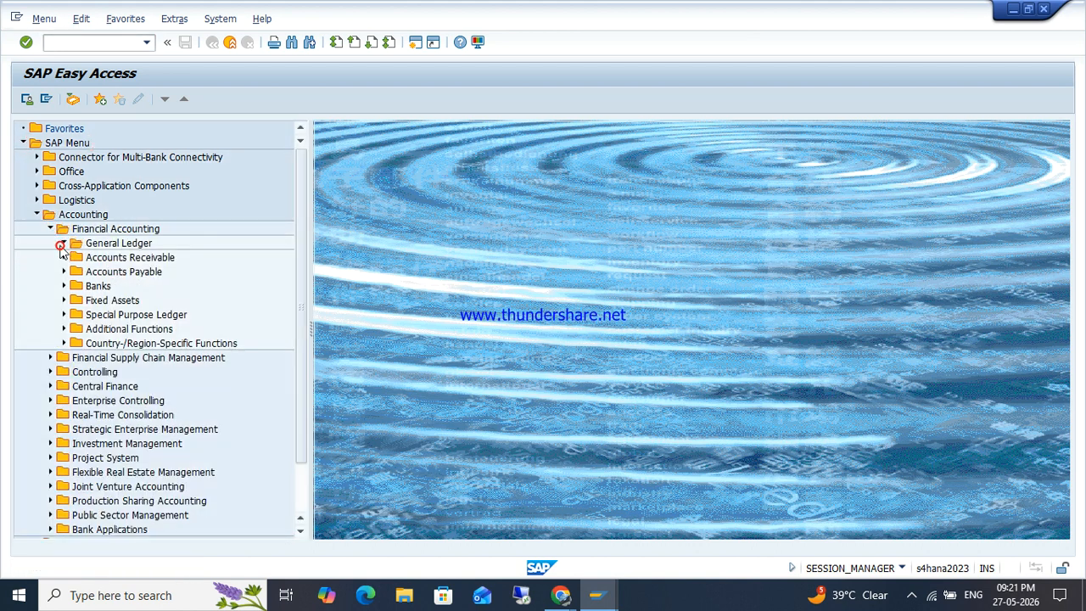
left_click(74, 286)
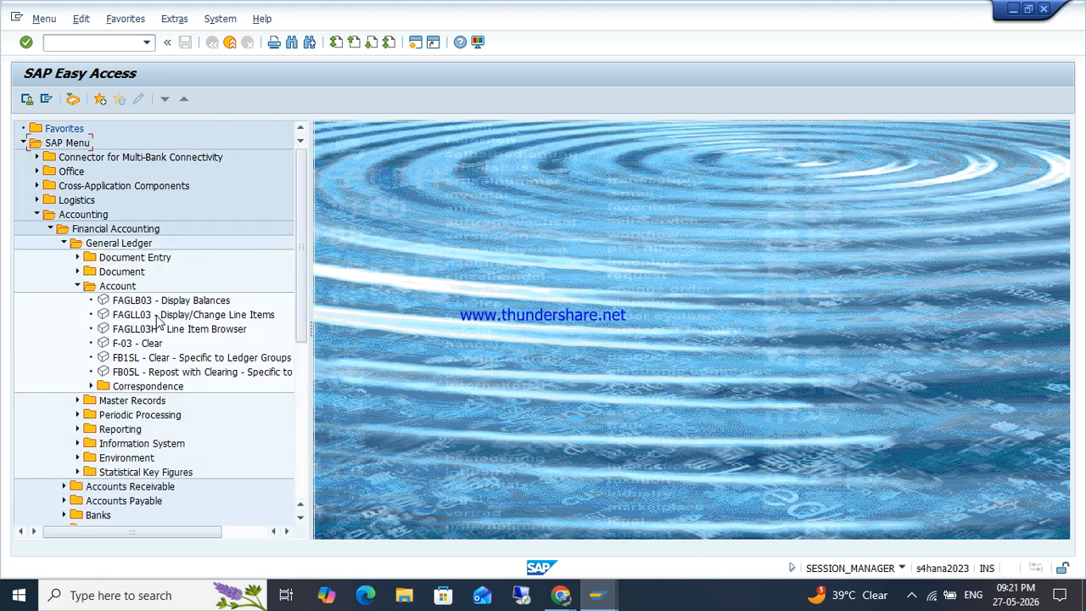
left_click(156, 315)
left_click(155, 301)
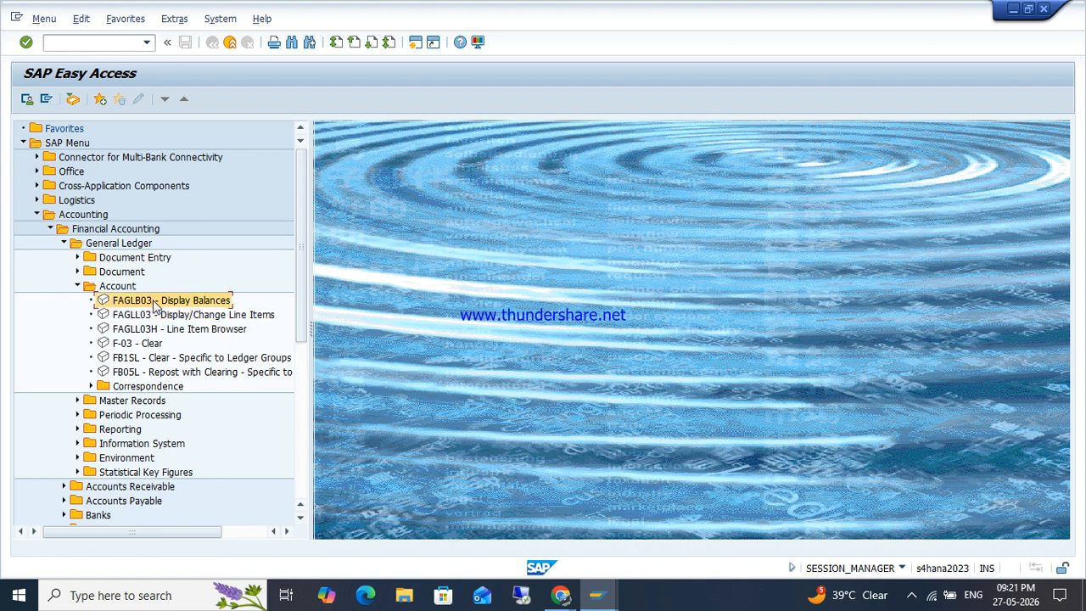
double_click(153, 314)
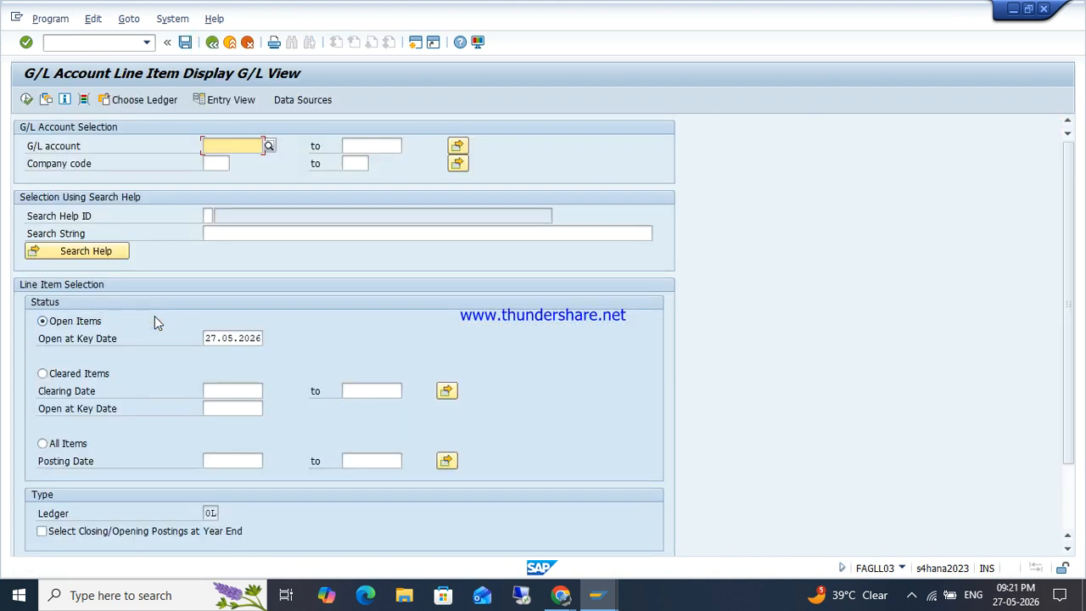
- Run the G/L account line item display for company code ZOHO
left_click(215, 163)
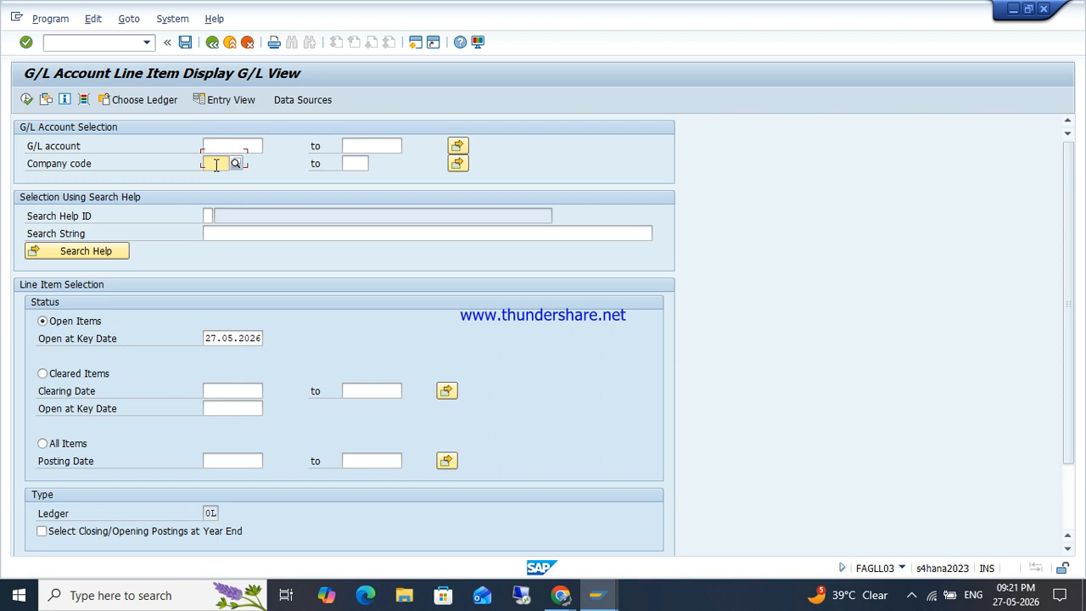
type("ZOHO")
key("Return")
left_click(26, 101)
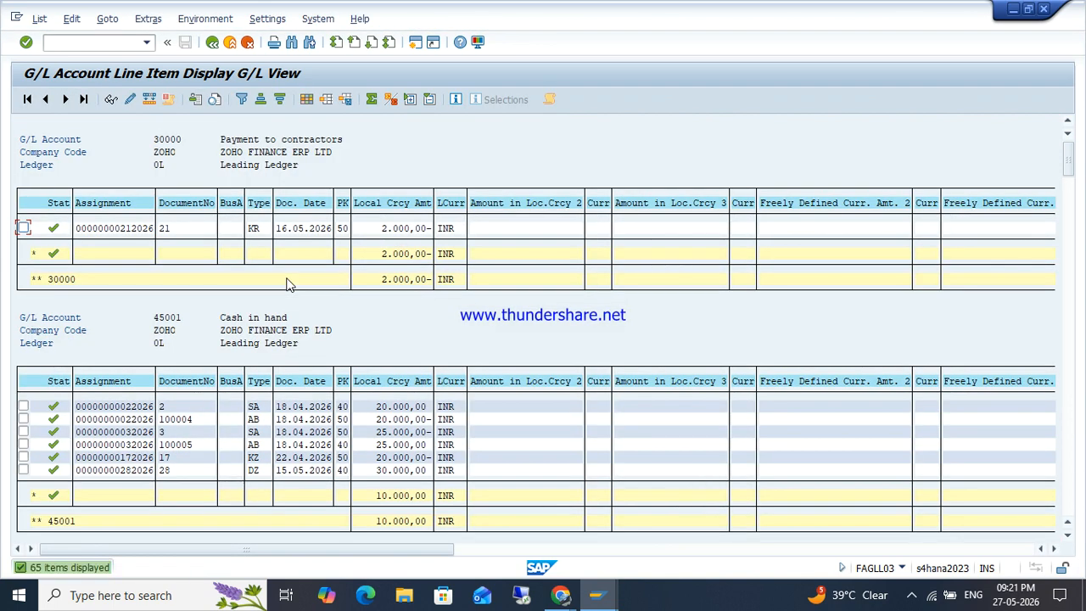
- Leave the line item report and open Display Balances (FAGLB03) from the general ledger account functions
key("F3")
key("F3")
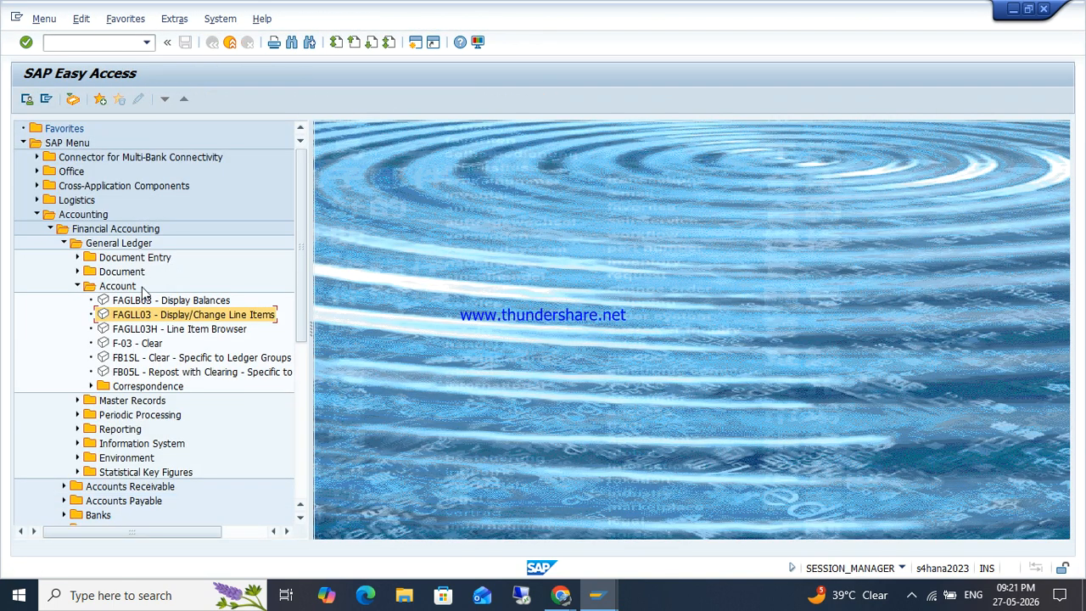
double_click(148, 301)
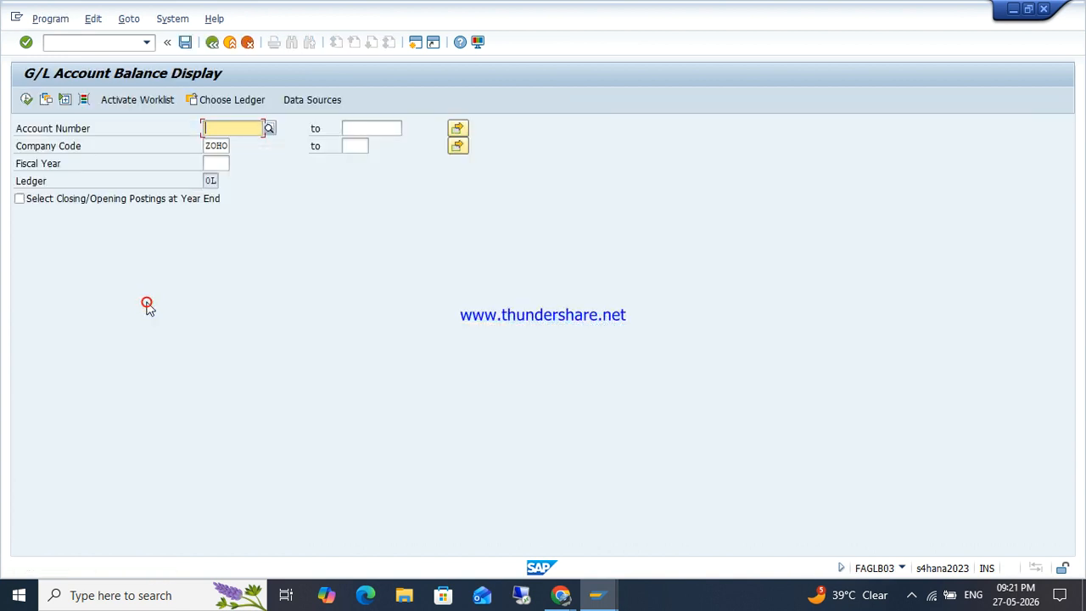
left_click(269, 128)
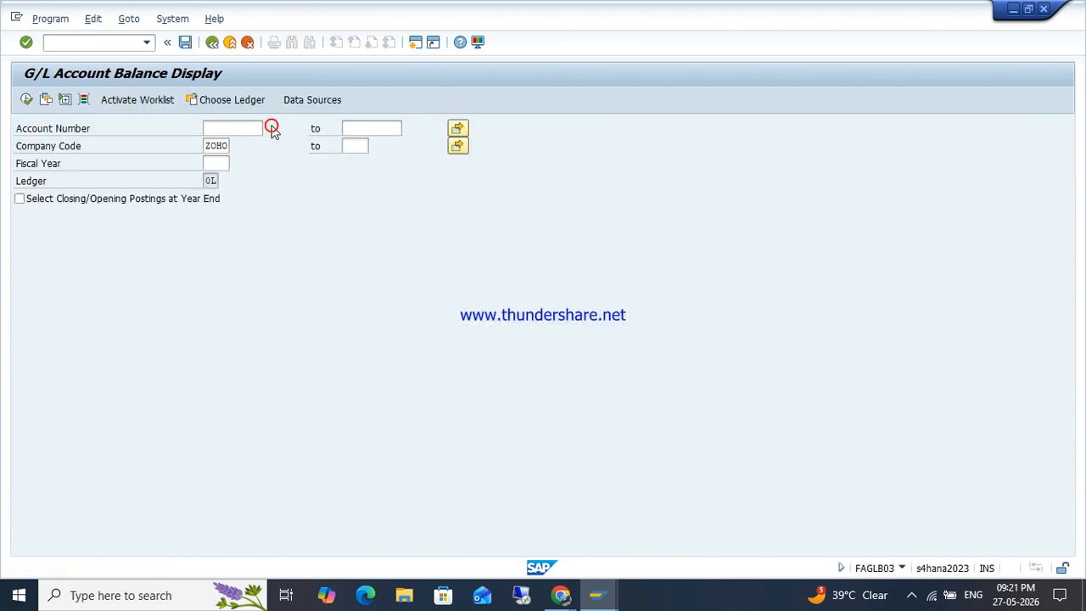
key("Return")
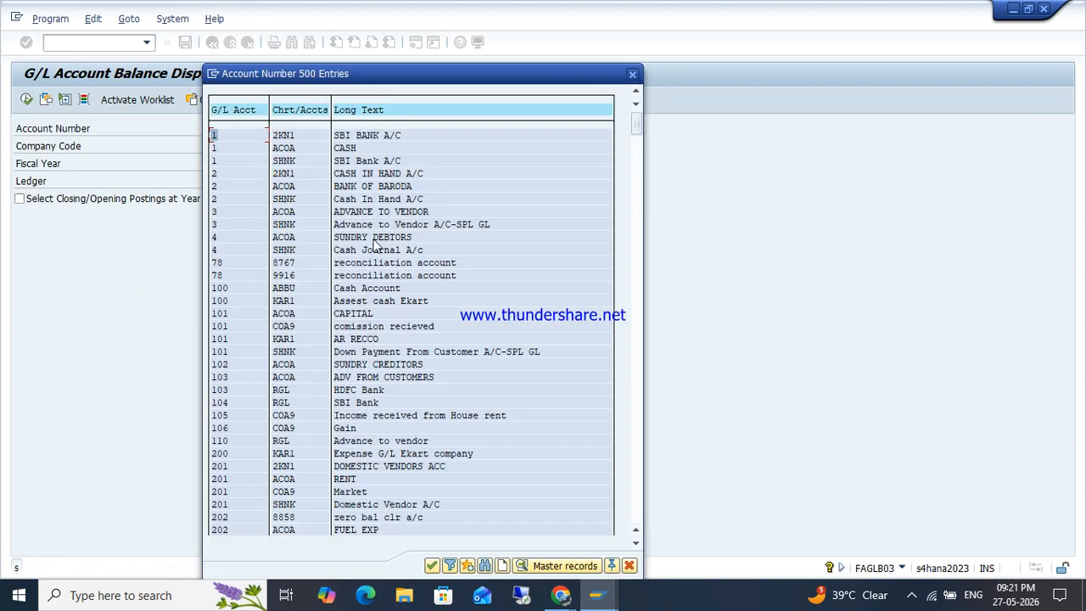
left_click(632, 74)
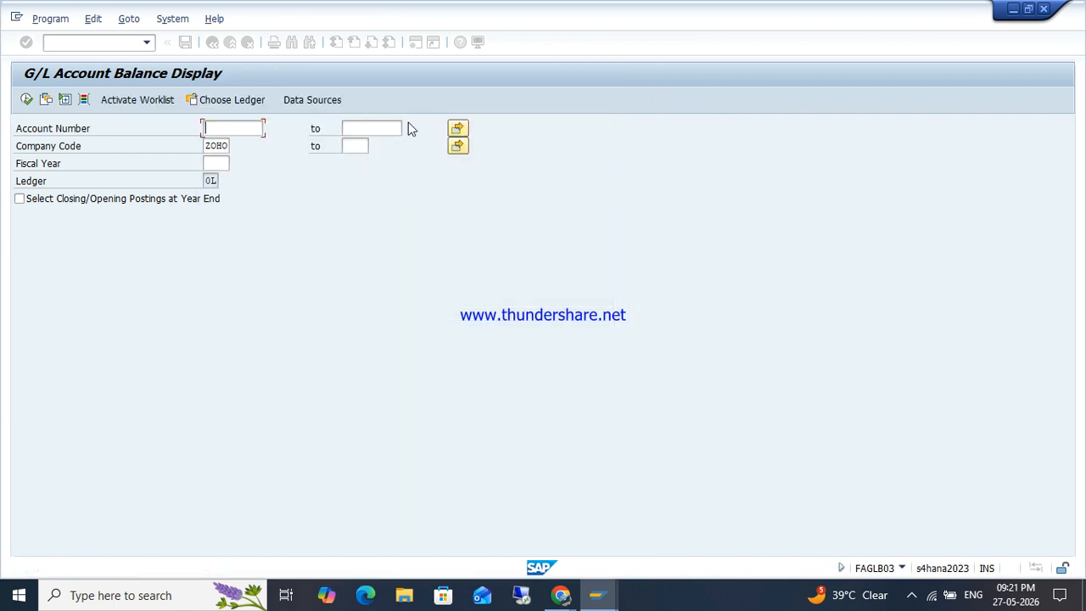
- Search the G/L accounts of chart of accounts ZOHO and select HDFC BANK as the account number
left_click(269, 128)
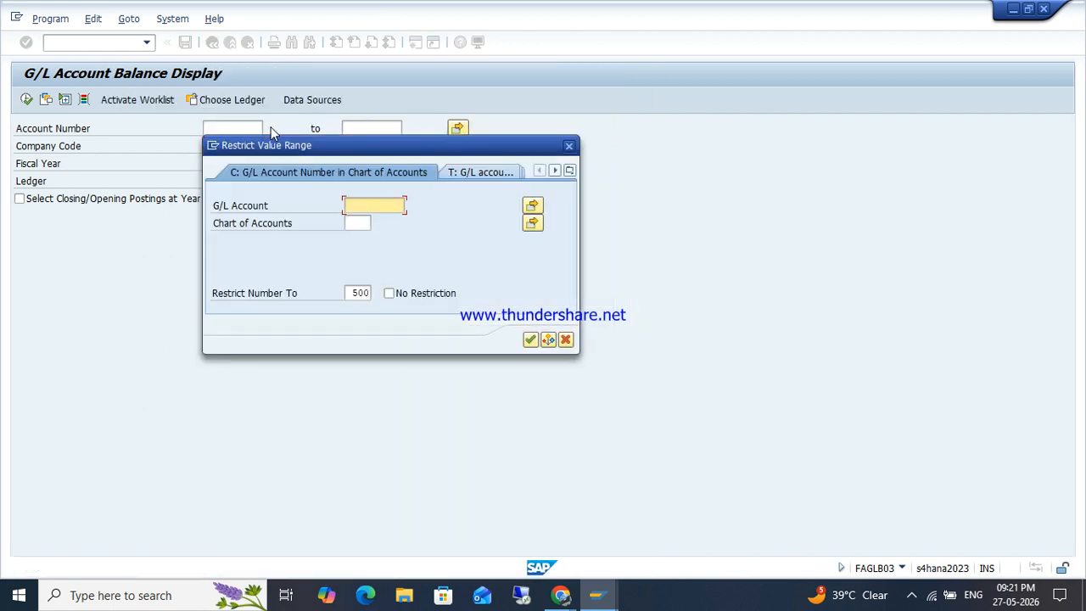
key("Tab")
type("ZOHO")
key("Return")
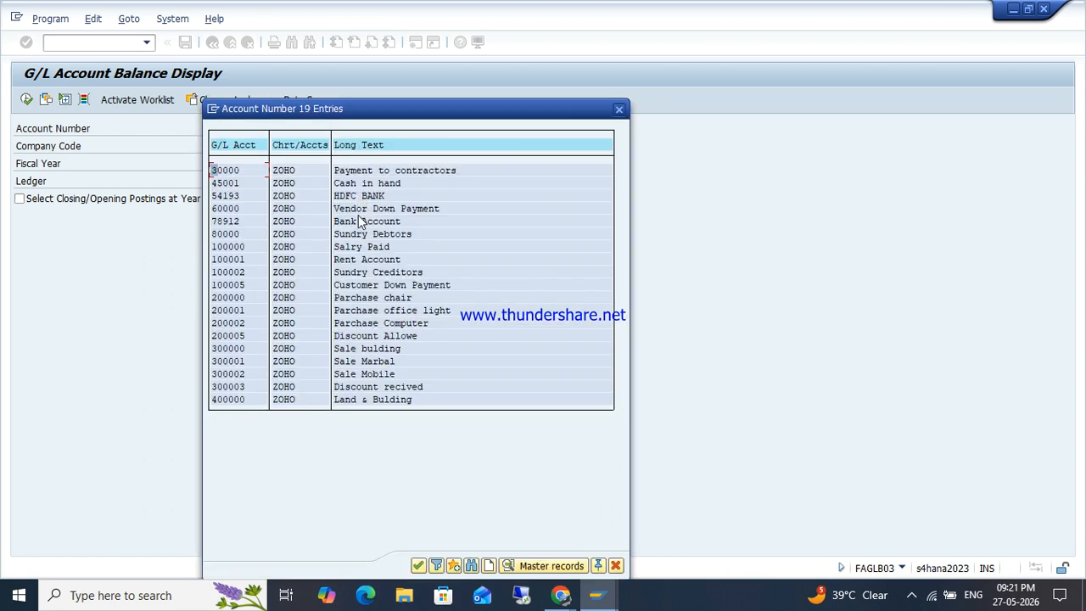
double_click(353, 198)
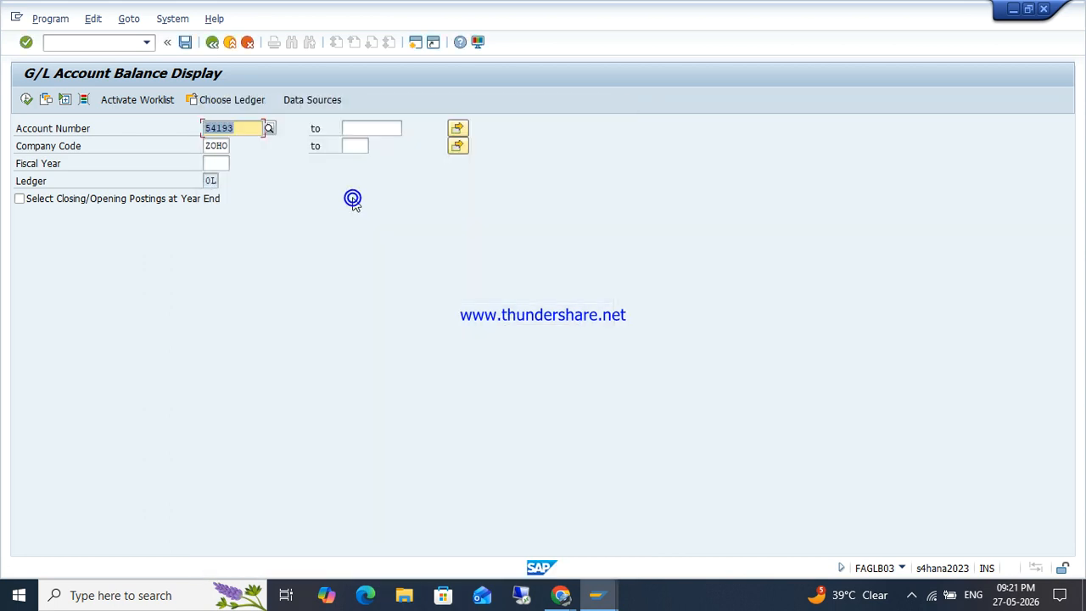
- Set the fiscal year to 2026 and run the G/L account balance display
left_click(214, 163)
type("2026")
key("Return")
left_click(26, 100)
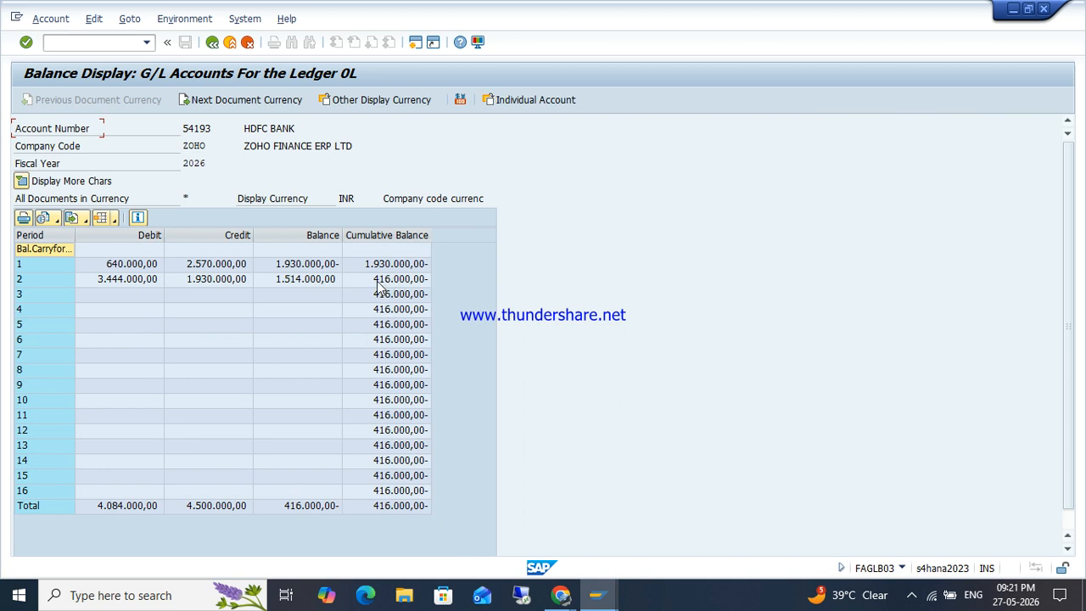
- Compare HDFC BANK's cumulative balances for periods 1 and 2 with its absolute difference in the Financial Statements report
left_click(382, 280)
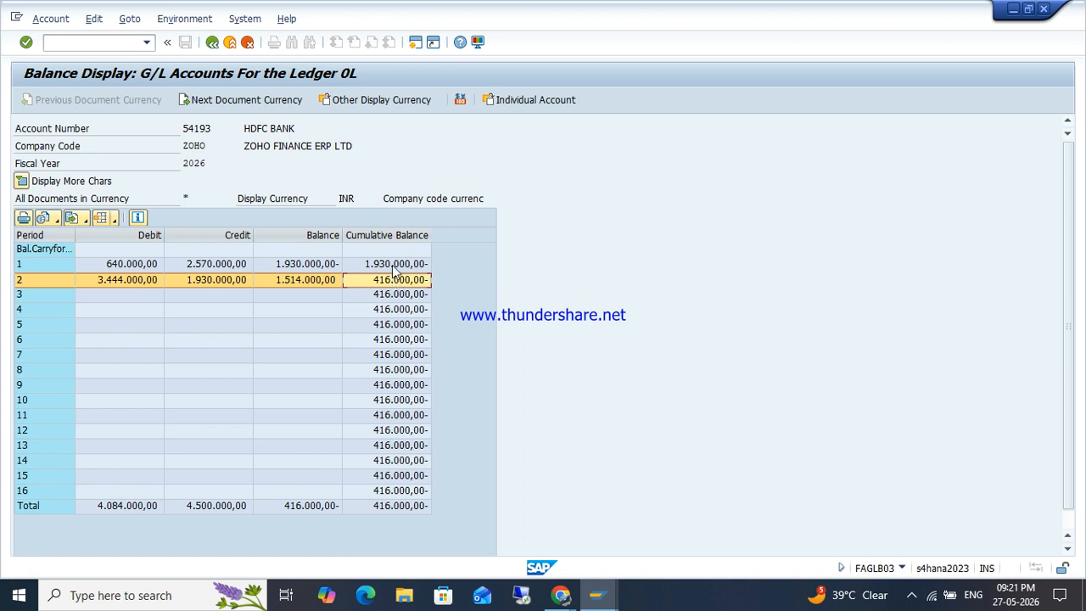
left_click(392, 267)
mouse_move(597, 594)
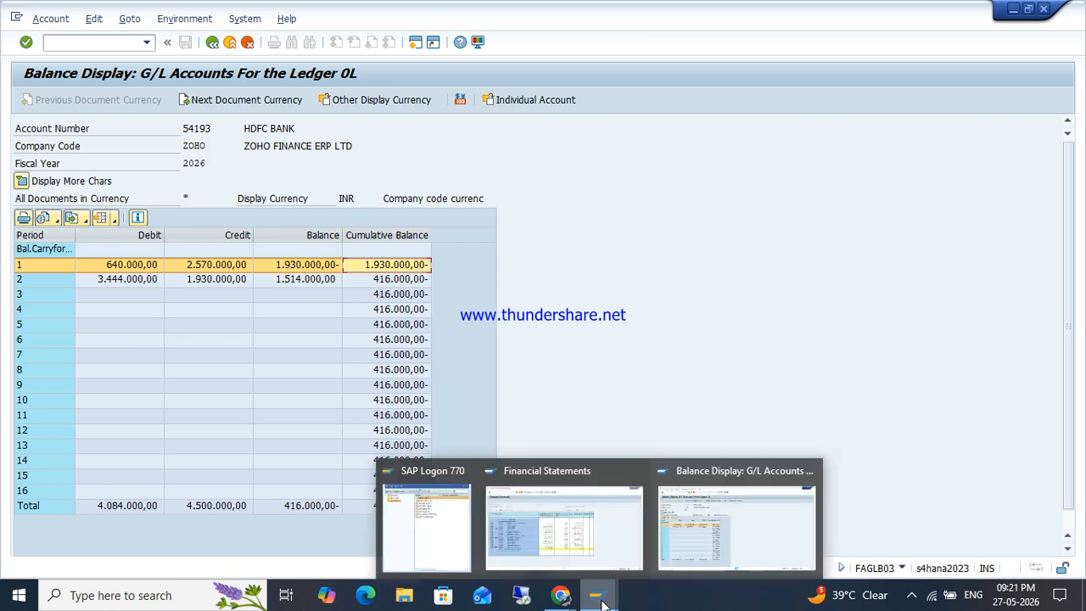
left_click(563, 542)
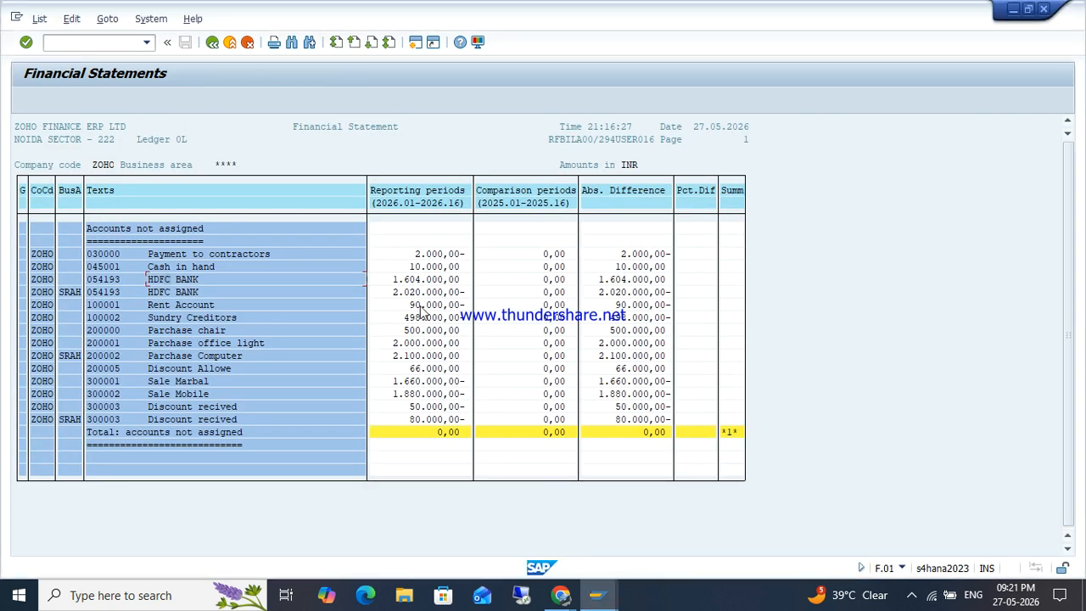
left_click(611, 279)
mouse_move(596, 595)
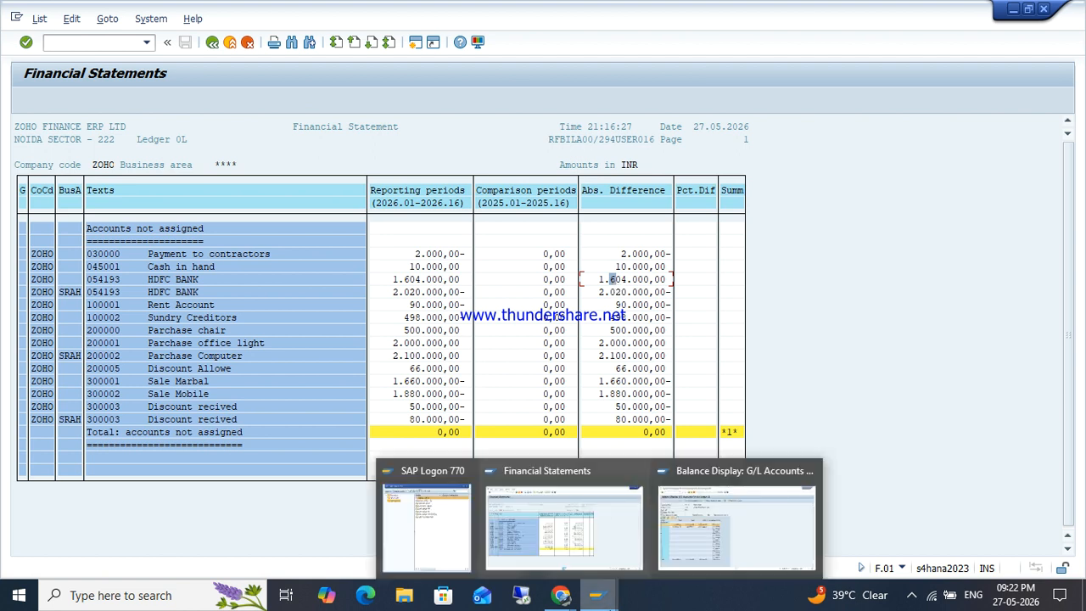
left_click(711, 540)
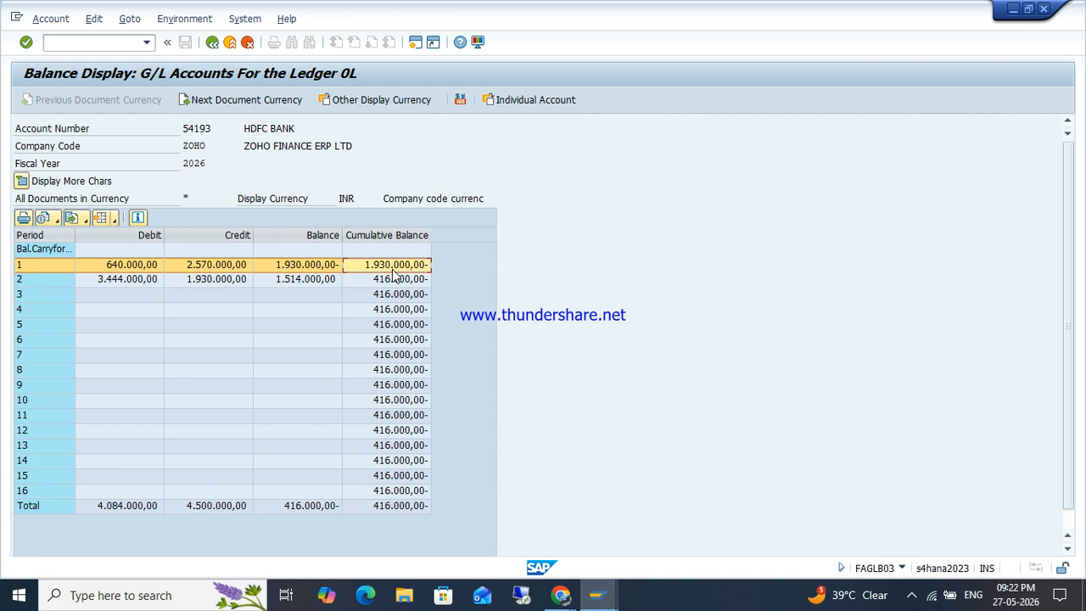
- Recheck HDFC BANK in Financial Statements, examine its debit and cumulative balances for periods 1 and 2, and leave the balance display
mouse_move(597, 594)
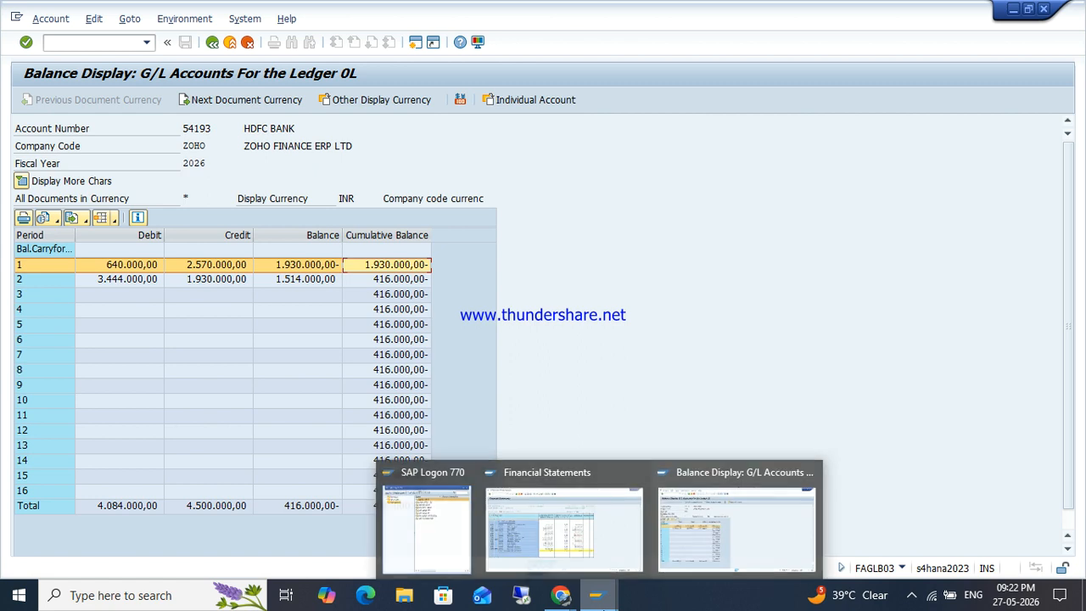
left_click(557, 550)
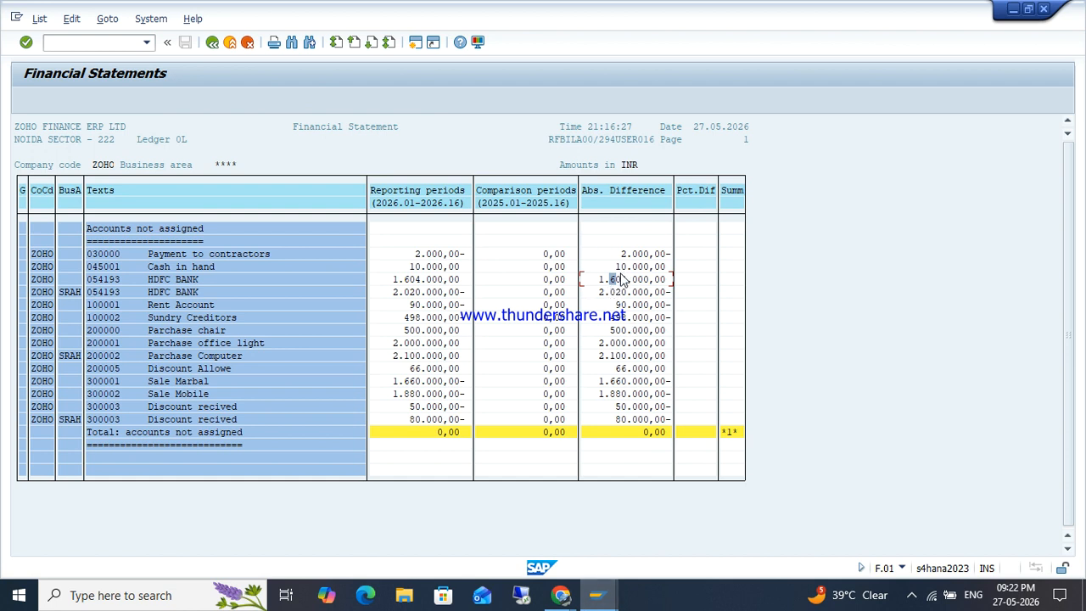
mouse_move(597, 595)
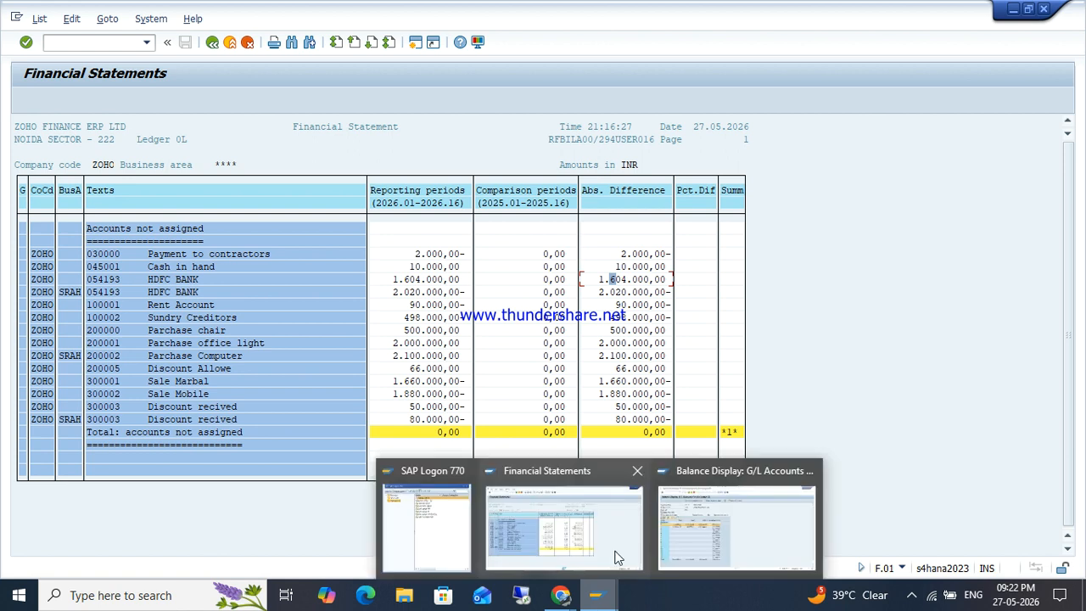
left_click(707, 519)
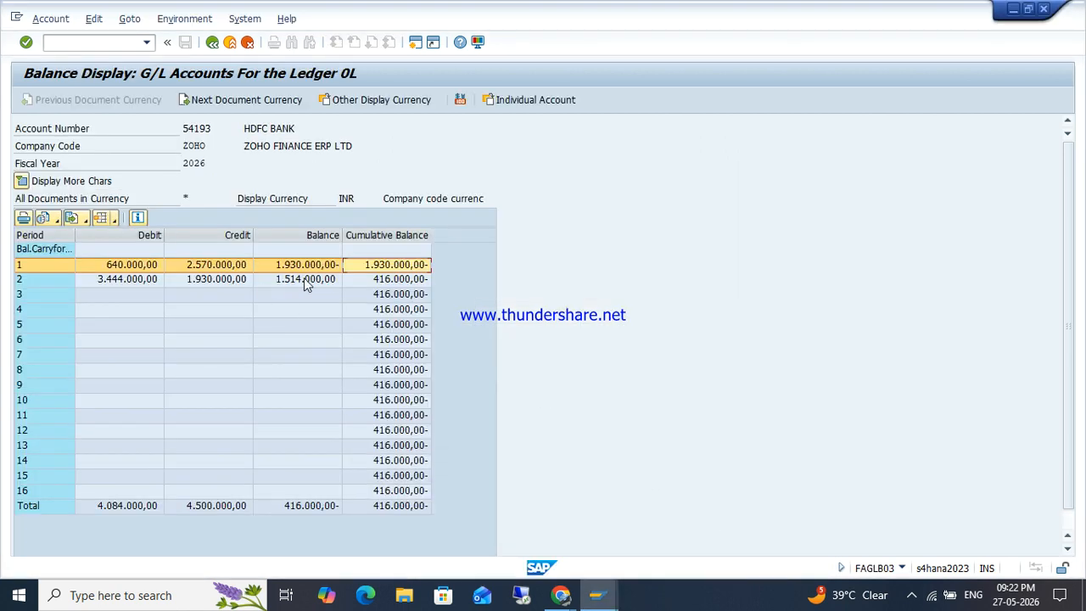
left_click(385, 271)
left_click(125, 270)
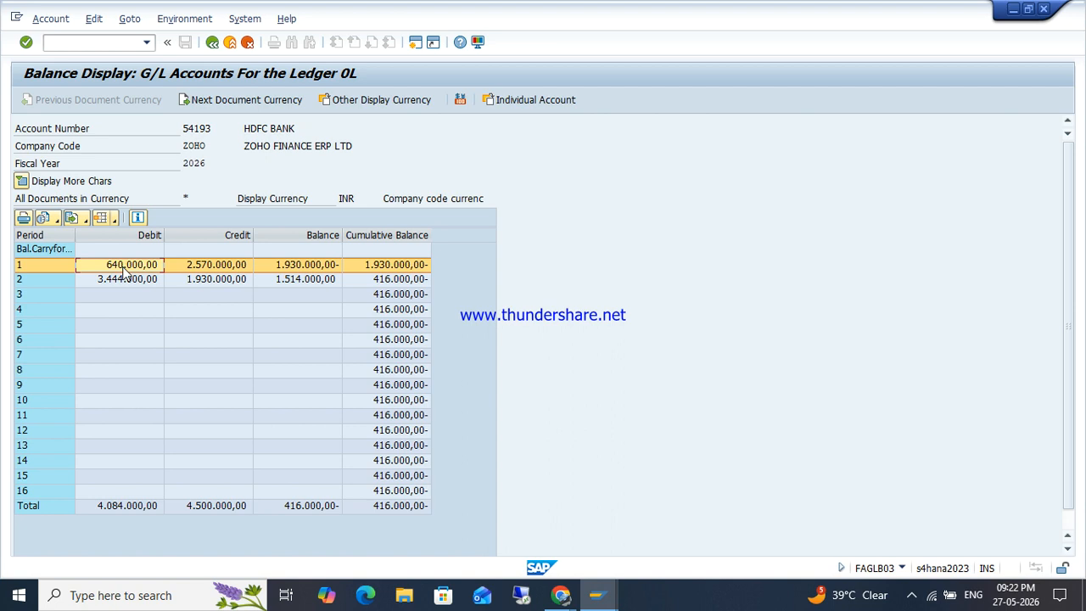
left_click(126, 281)
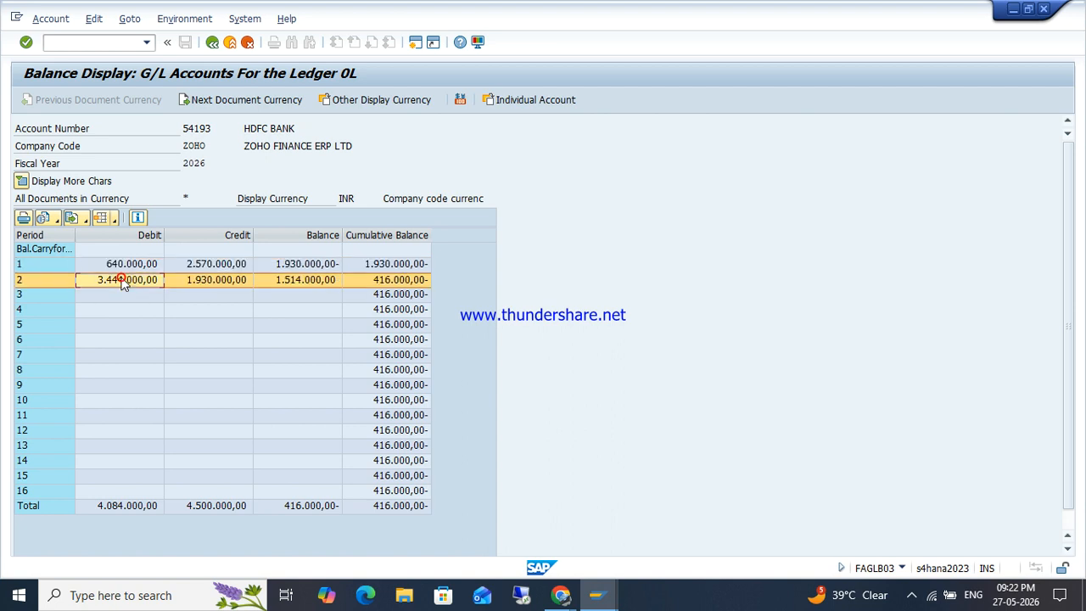
left_click(389, 282)
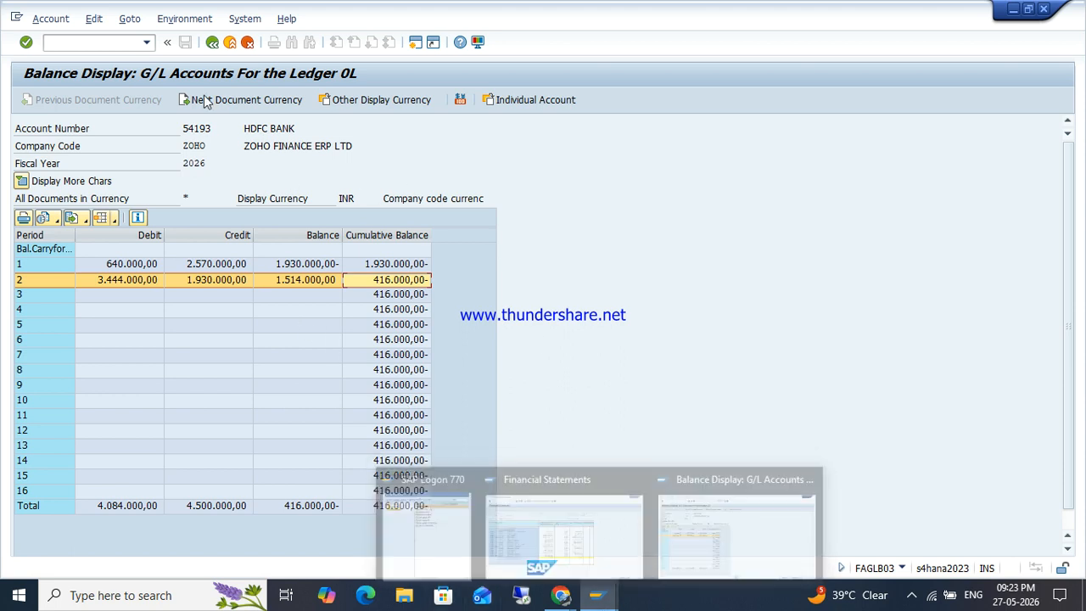
left_click(213, 45)
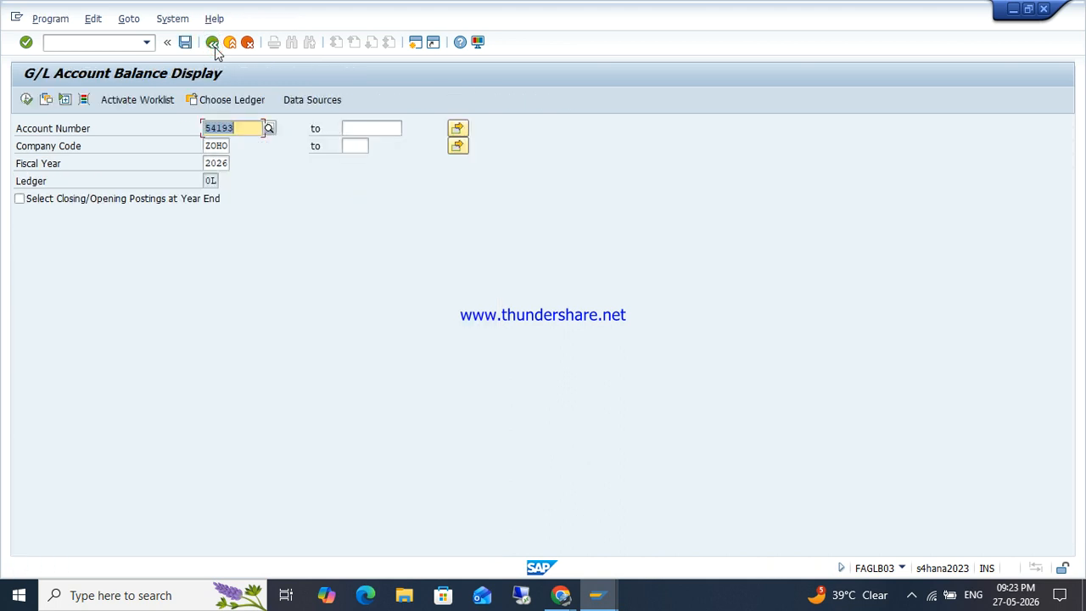
left_click(213, 44)
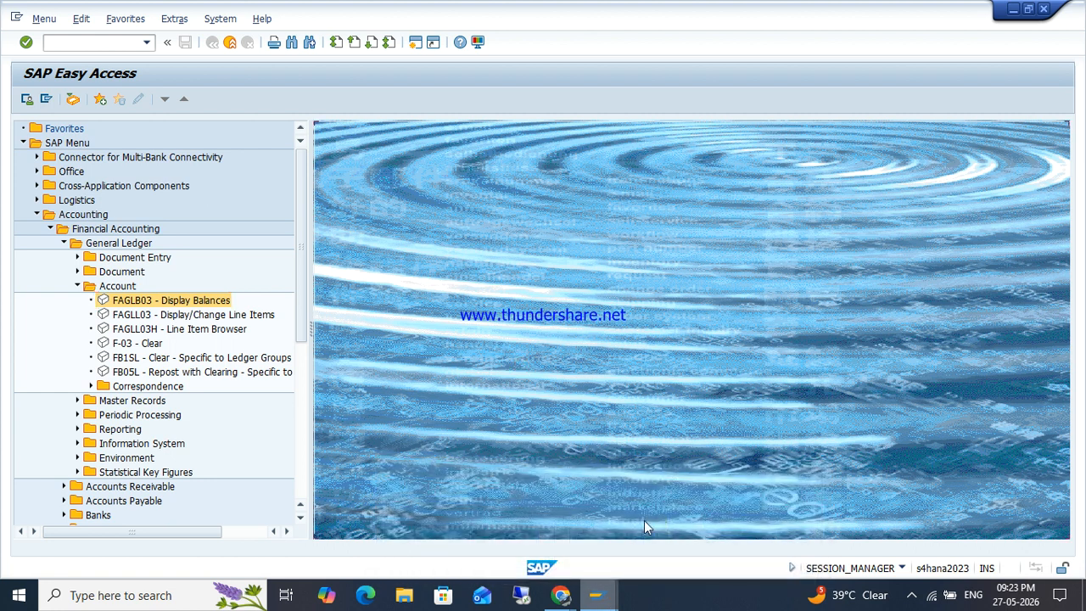
- Open Edit G/L Account Centrally (FS00) from the SAP Easy Access session
mouse_move(596, 595)
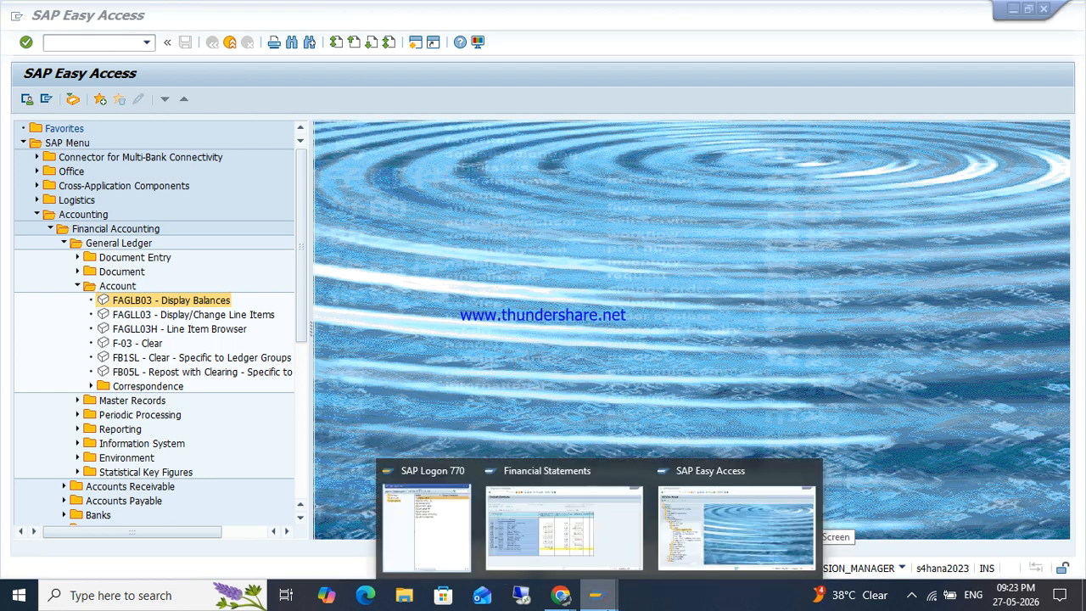
left_click(723, 514)
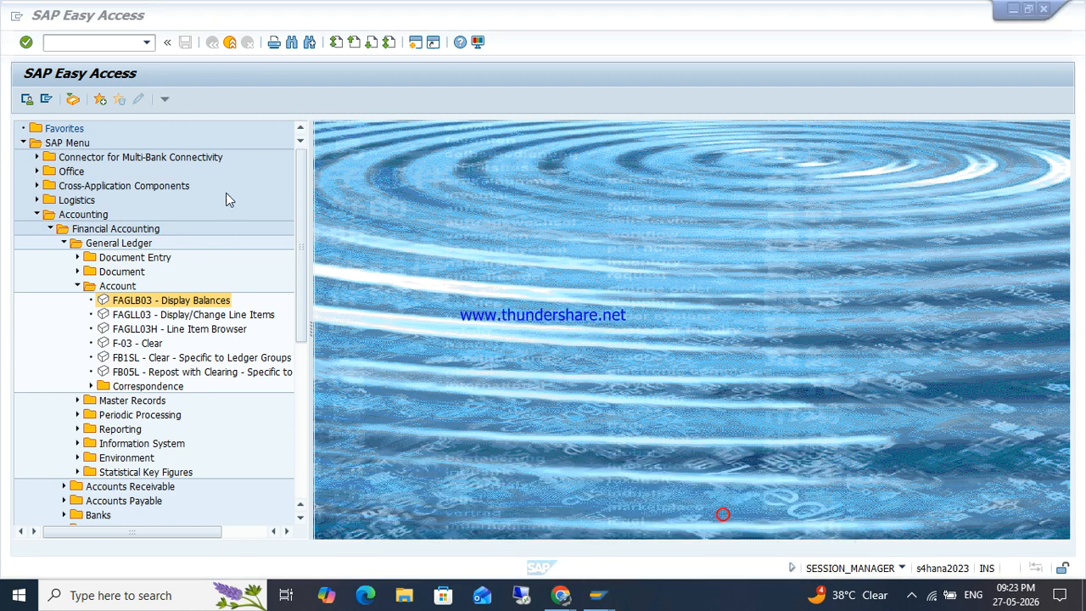
type("FS00")
key("Return")
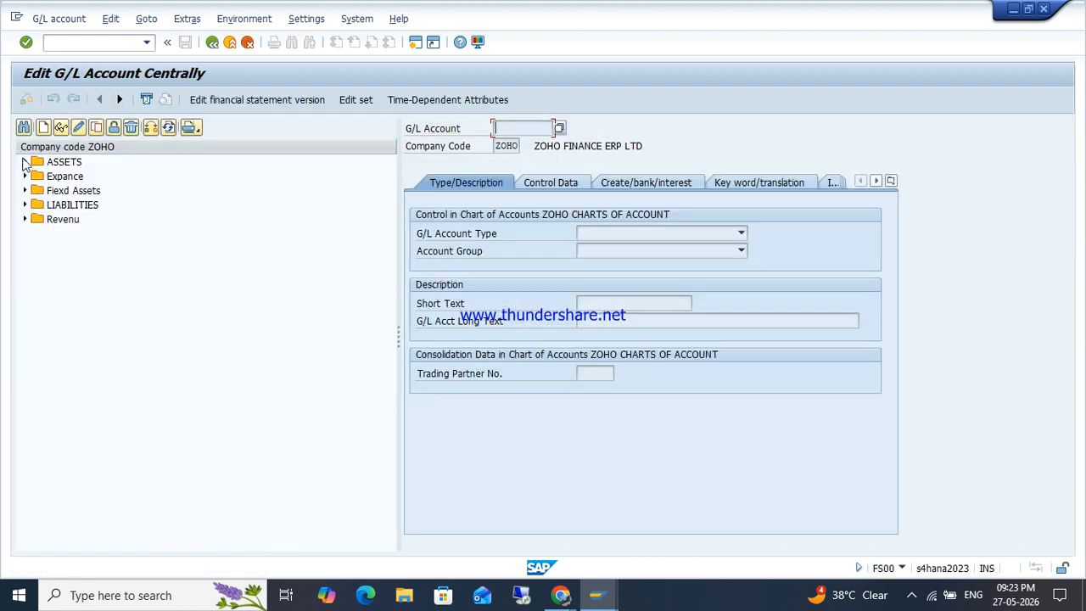
- Examine the G/L accounts in the ASSETS, Expance and LIABILITIES groups, including Bank Account under ASSETS
left_click(26, 161)
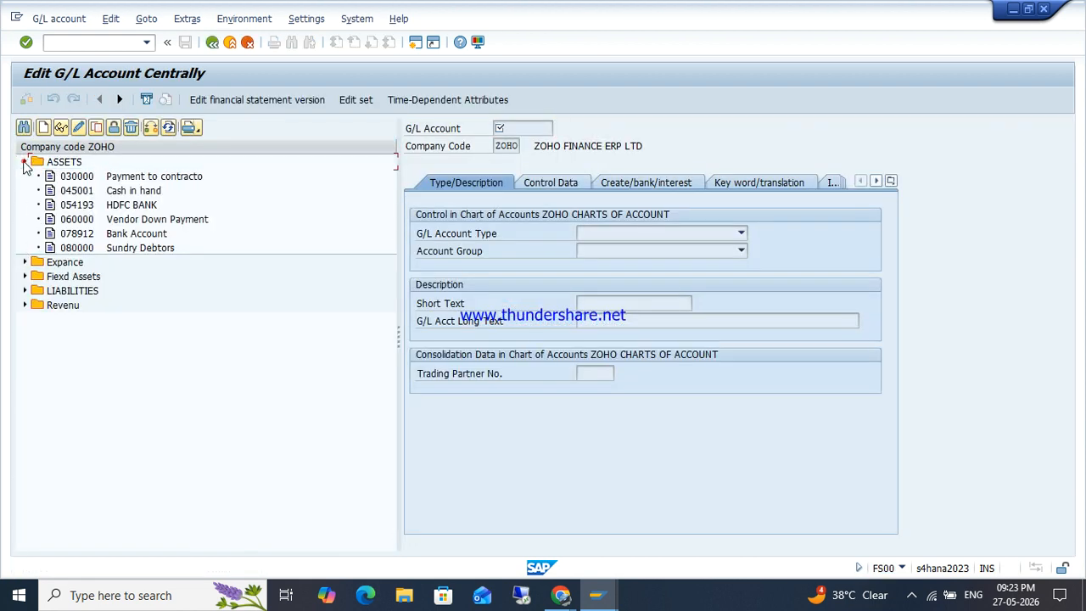
left_click(25, 162)
left_click(26, 175)
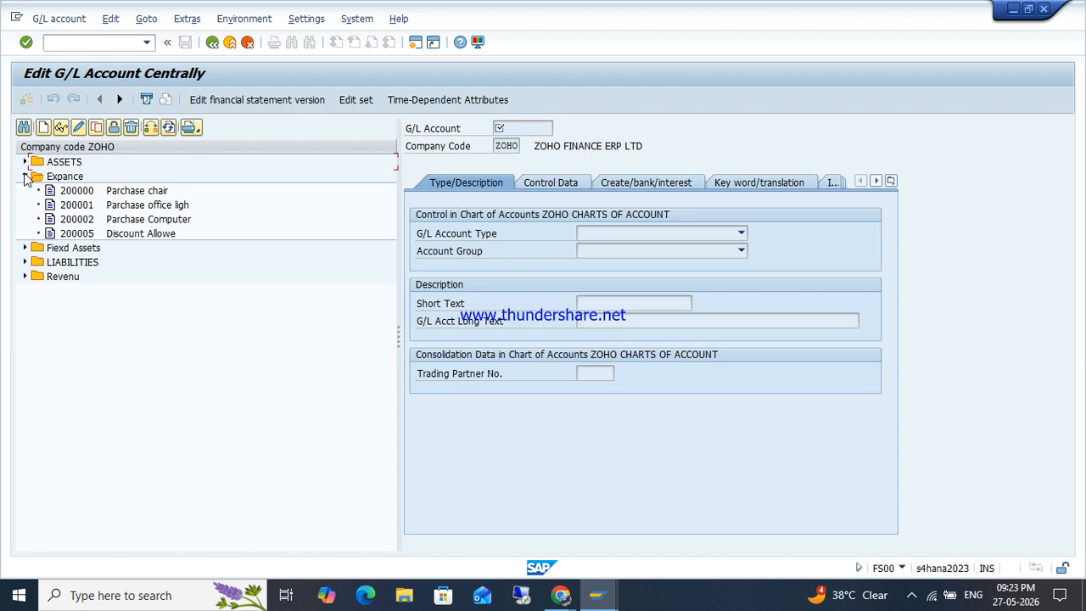
left_click(25, 175)
left_click(25, 205)
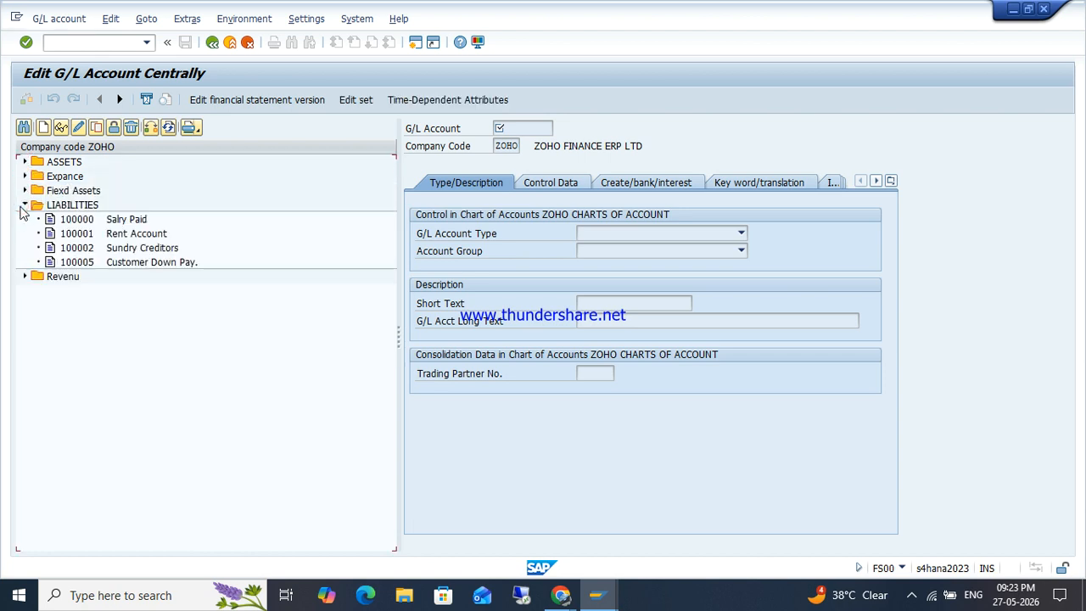
left_click(26, 206)
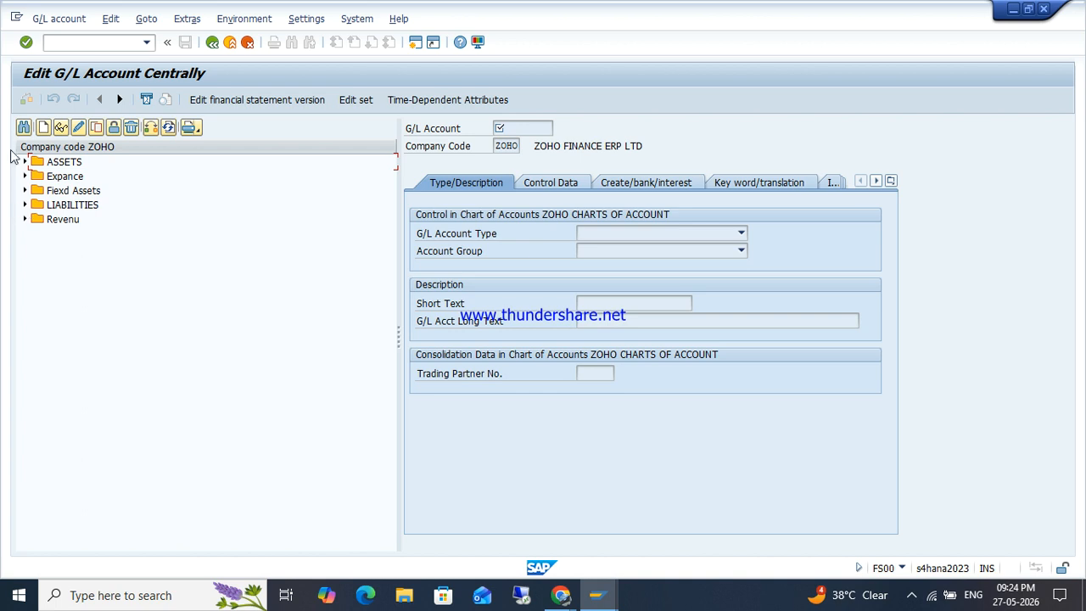
left_click(26, 162)
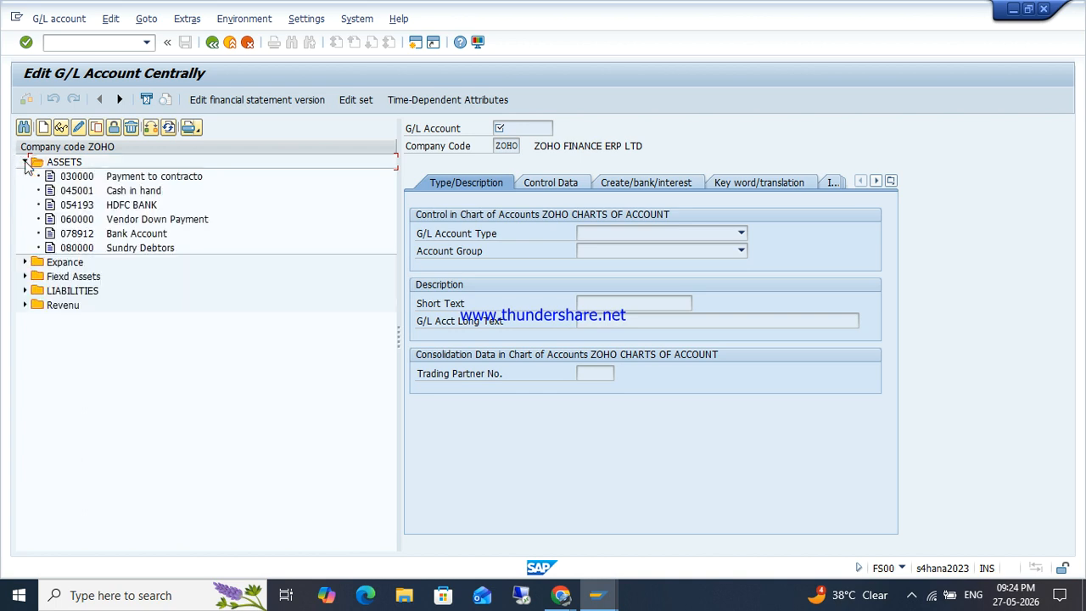
left_click(149, 237)
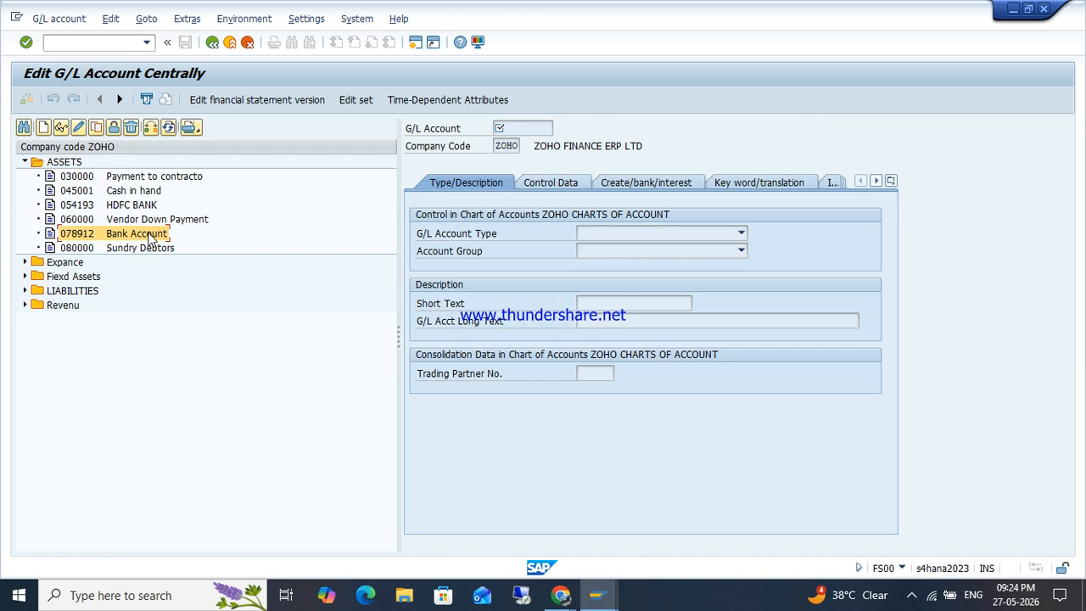
- Leave the G/L account editor and open the SAP Customizing Implementation Guide
left_click(79, 44)
type("/nOBD4")
key("Return")
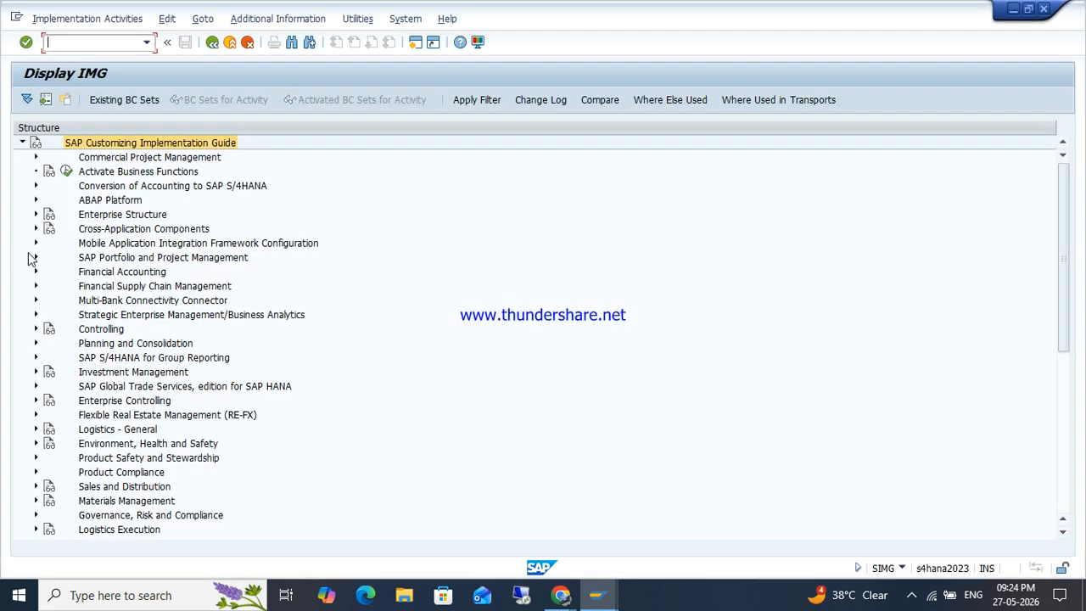
- Open Define Procedures from Check Calculation Procedure in the Basic Settings of Tax on Sales/Purchases, under Financial Accounting Global Settings
left_click(35, 271)
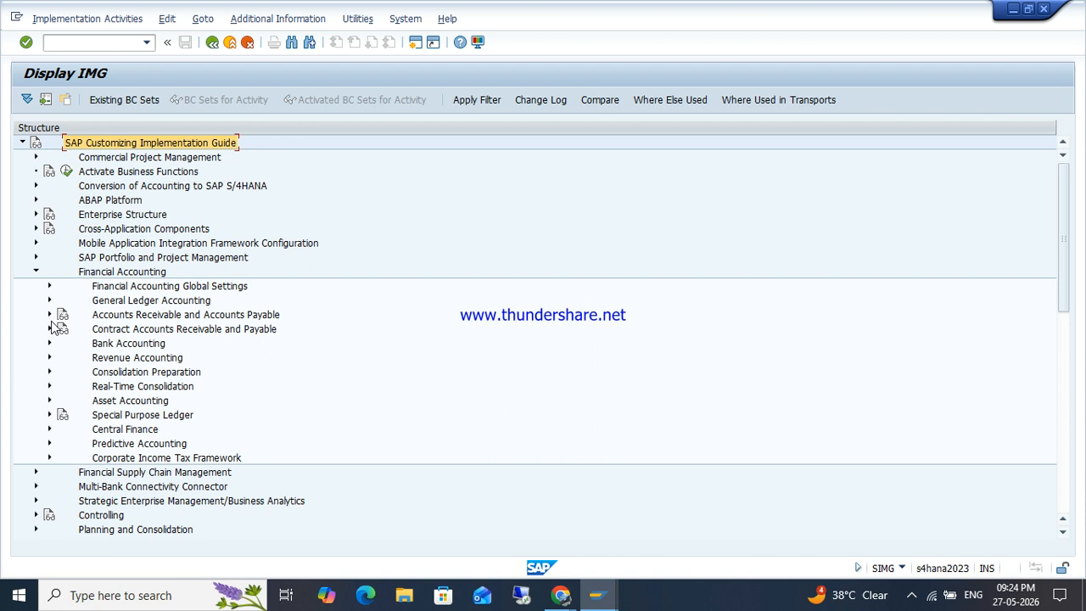
left_click(49, 315)
left_click(49, 315)
left_click(49, 286)
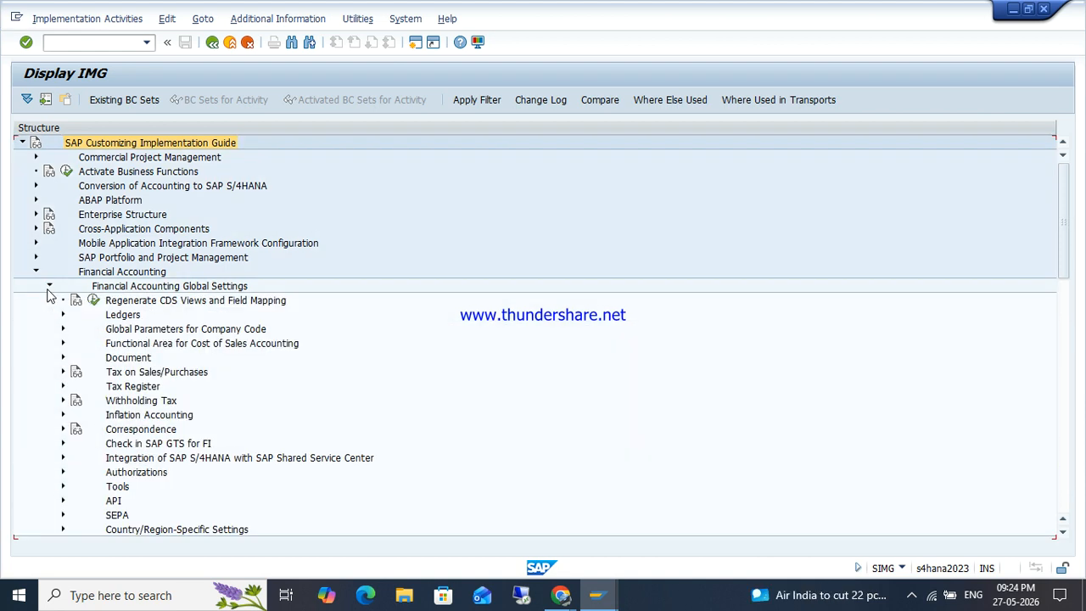
left_click(63, 372)
left_click(75, 387)
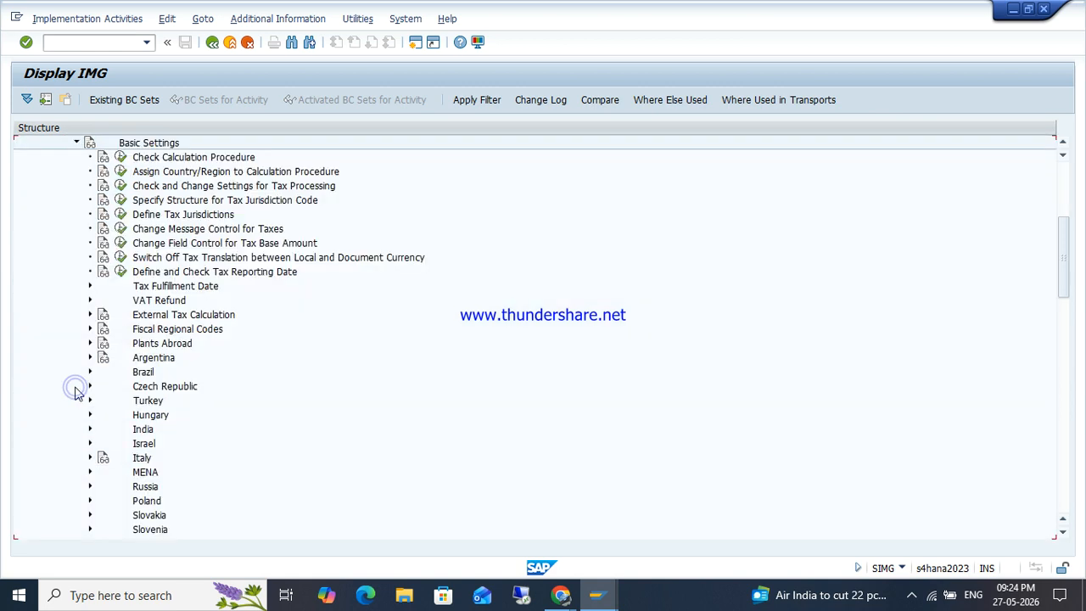
left_click(117, 160)
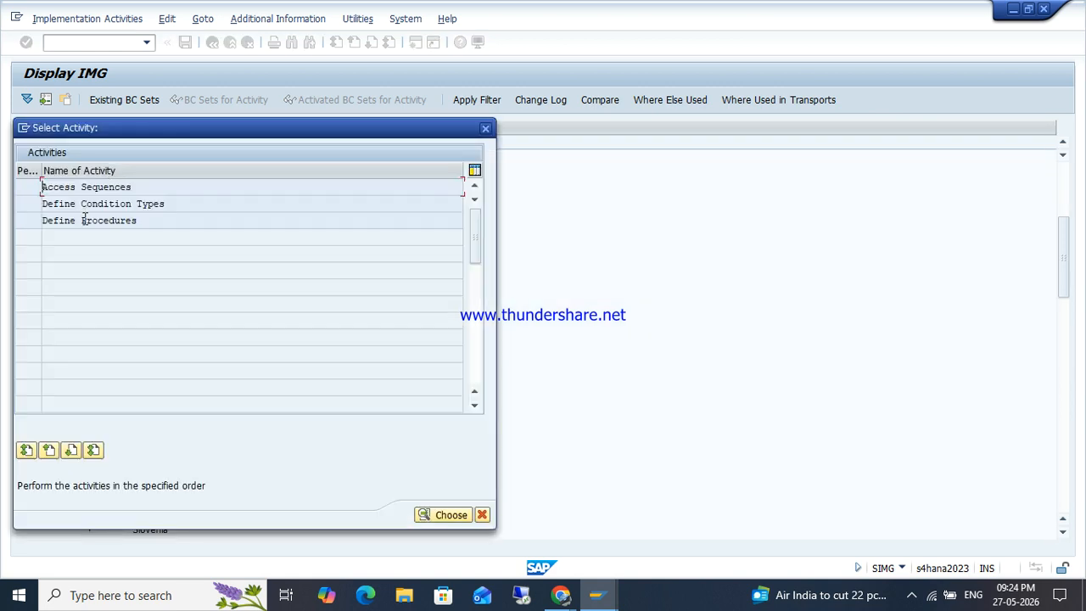
double_click(84, 220)
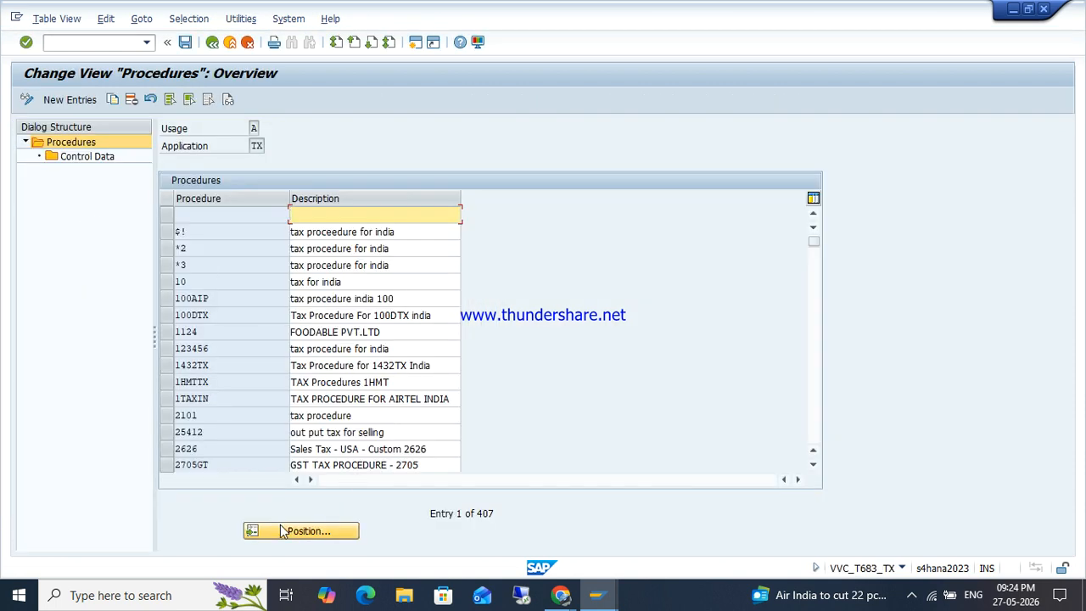
- Position the tax procedures list at ZO and examine the procedures from the TAX entries through the Z entries
left_click(285, 531)
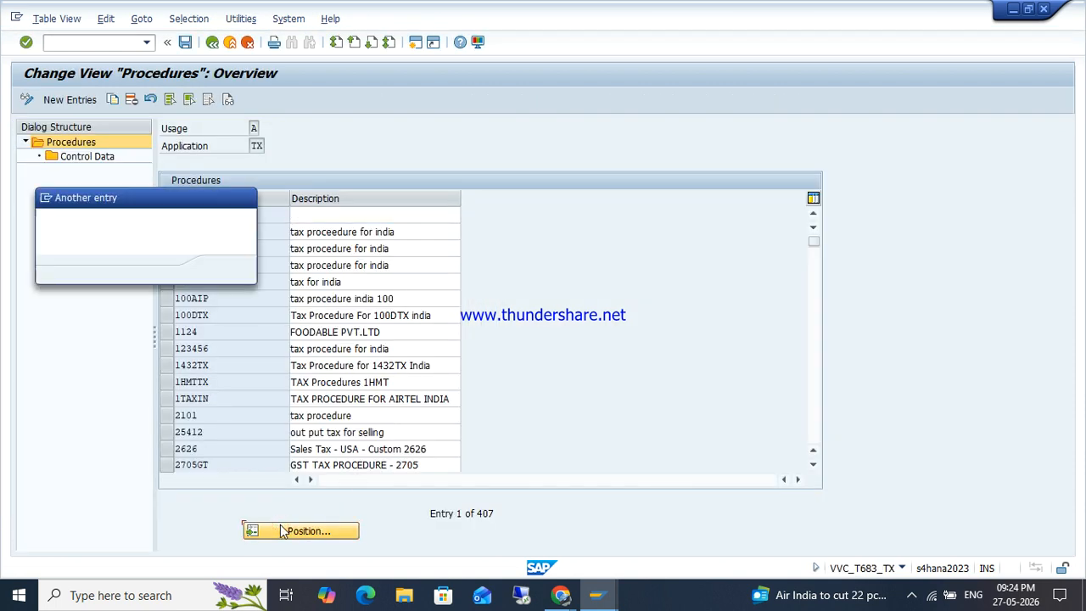
type("ZO")
key("Return")
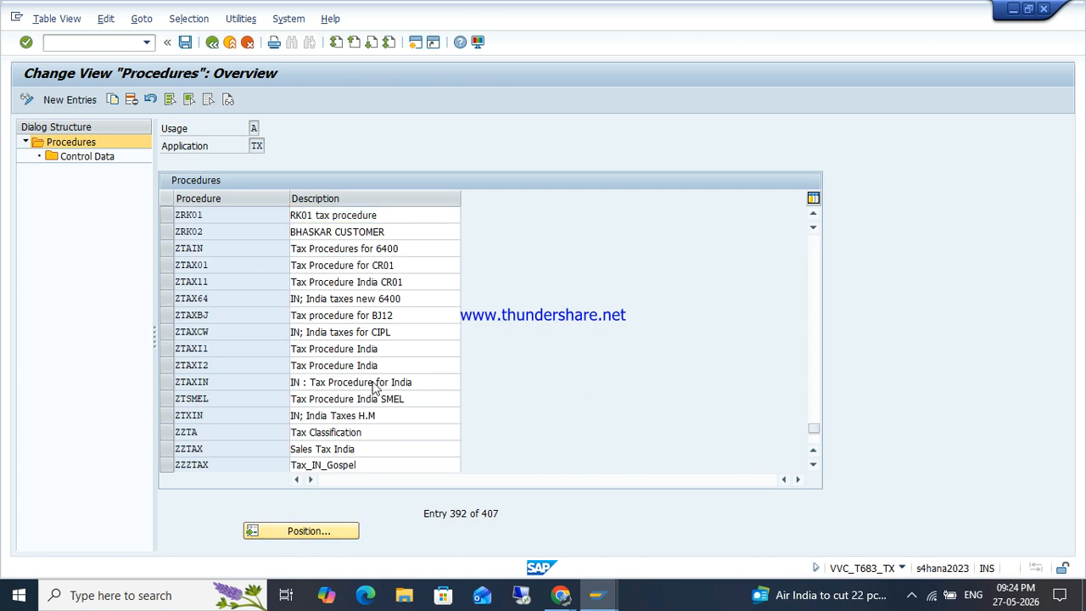
scroll(376, 388, "down", 2)
scroll(376, 388, "up", 3)
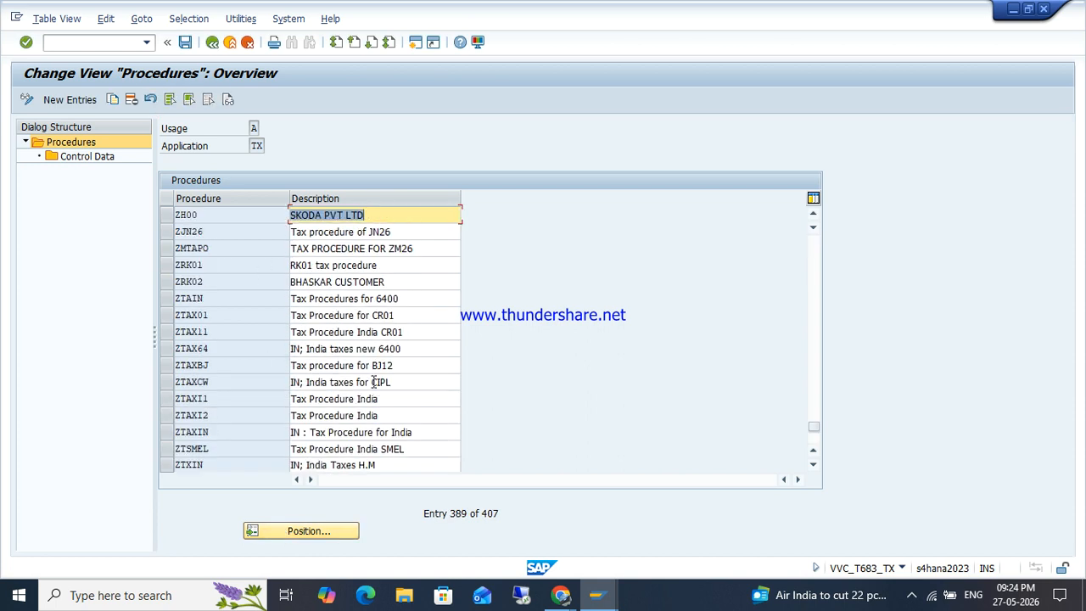
scroll(372, 263, "up", 2)
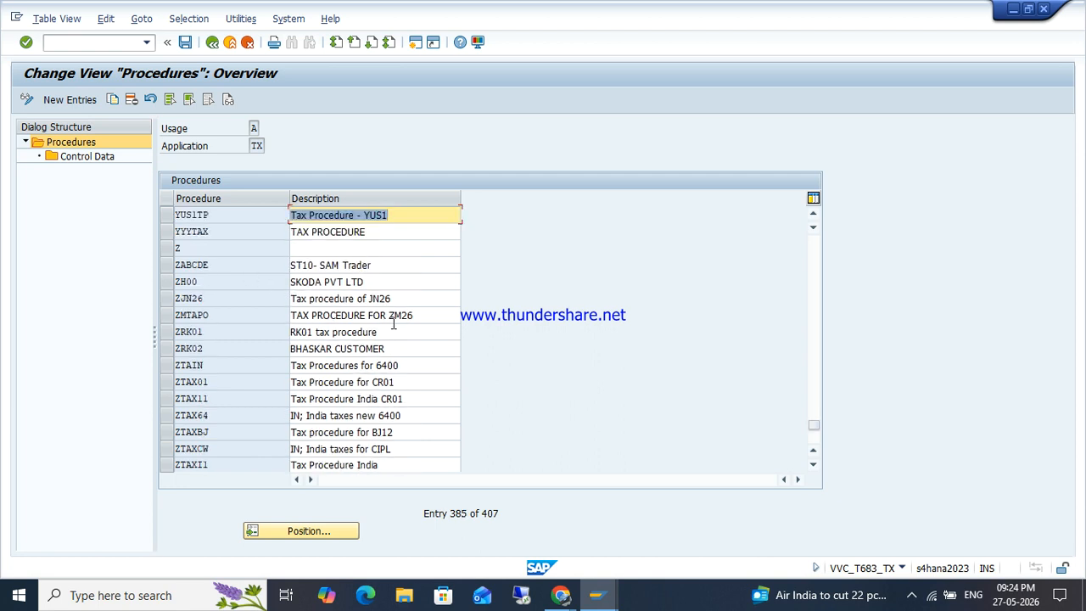
scroll(393, 323, "up", 2)
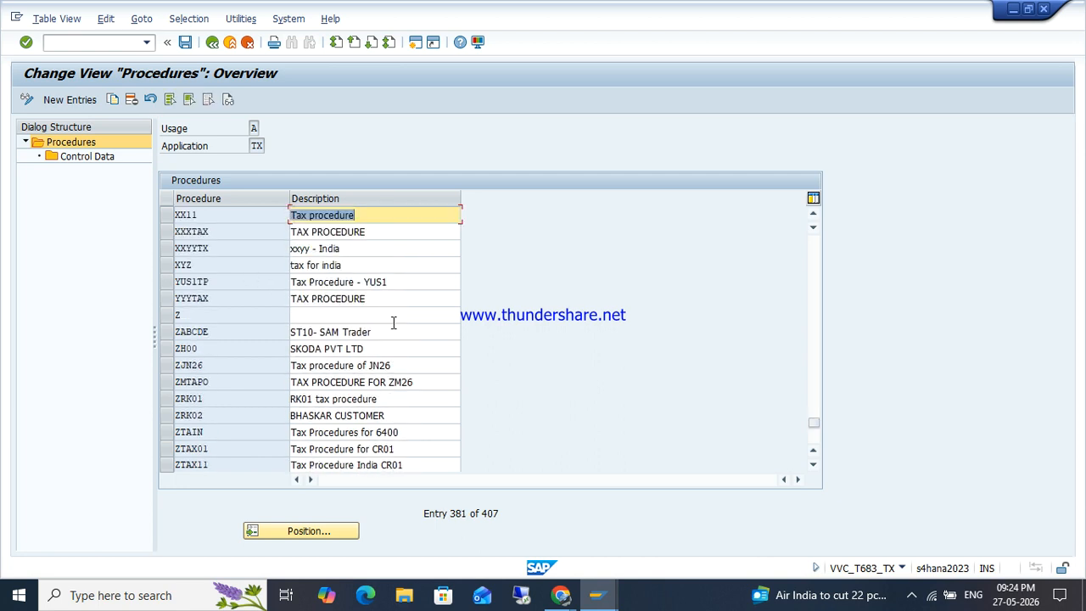
scroll(392, 323, "up", 3)
scroll(393, 323, "up", 4)
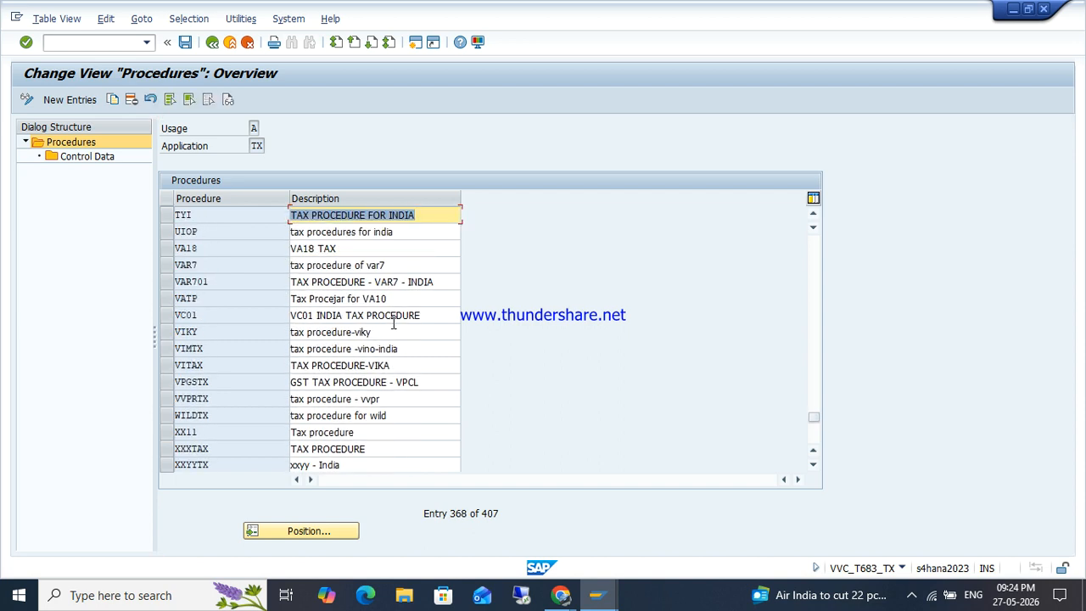
scroll(381, 293, "up", 6)
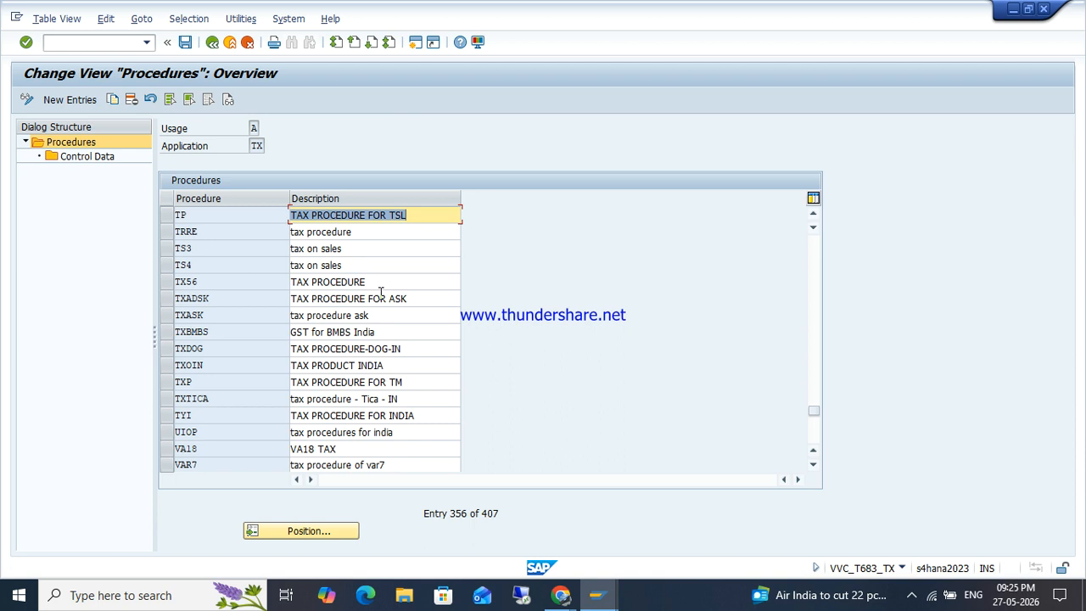
scroll(381, 299, "up", 6)
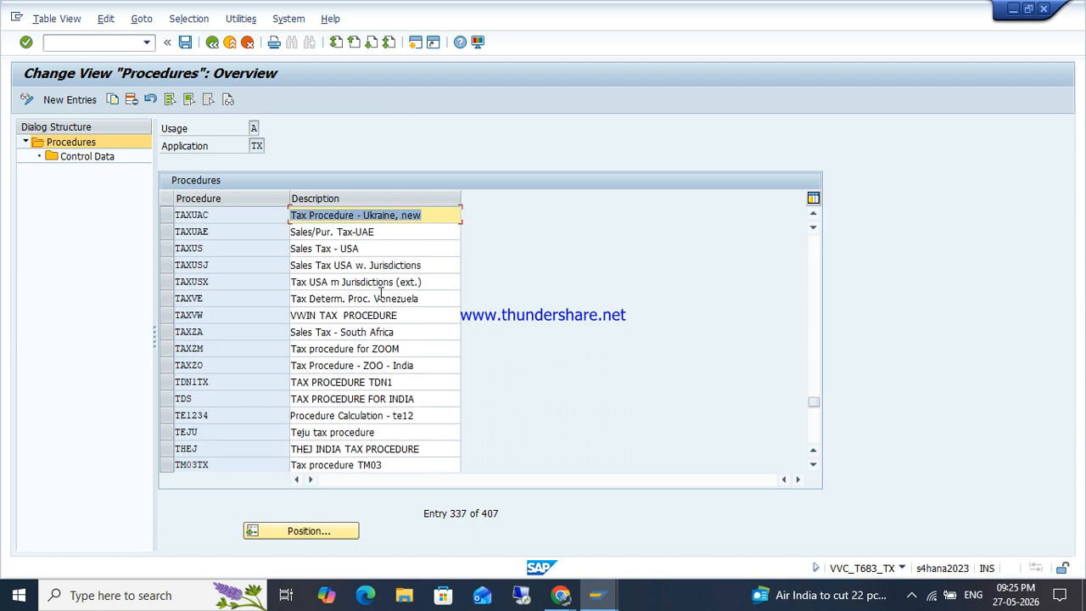
scroll(381, 294, "down", 5)
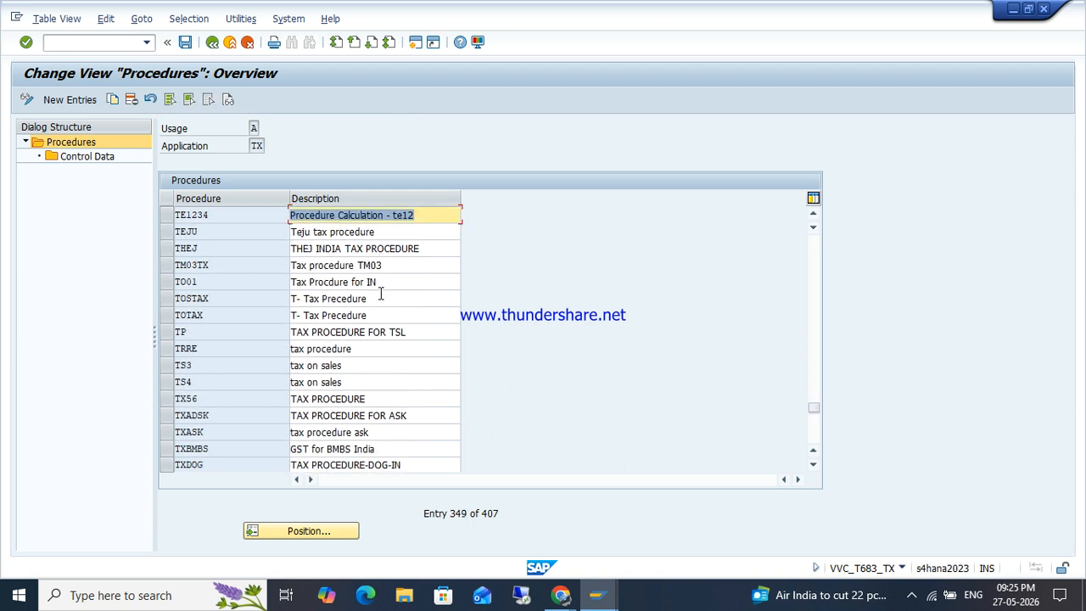
scroll(381, 294, "down", 4)
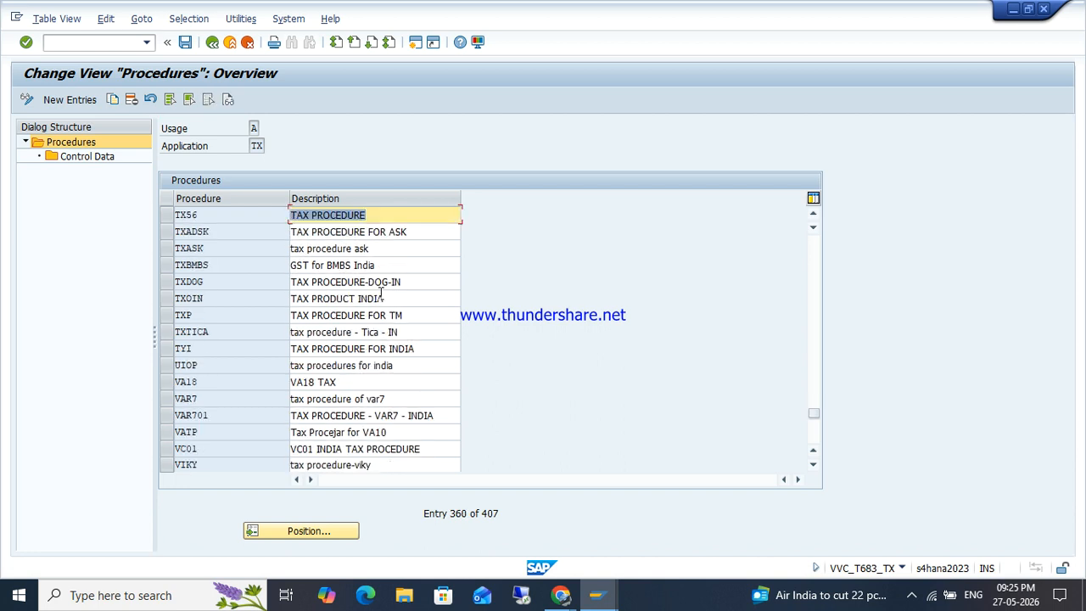
scroll(381, 293, "down", 5)
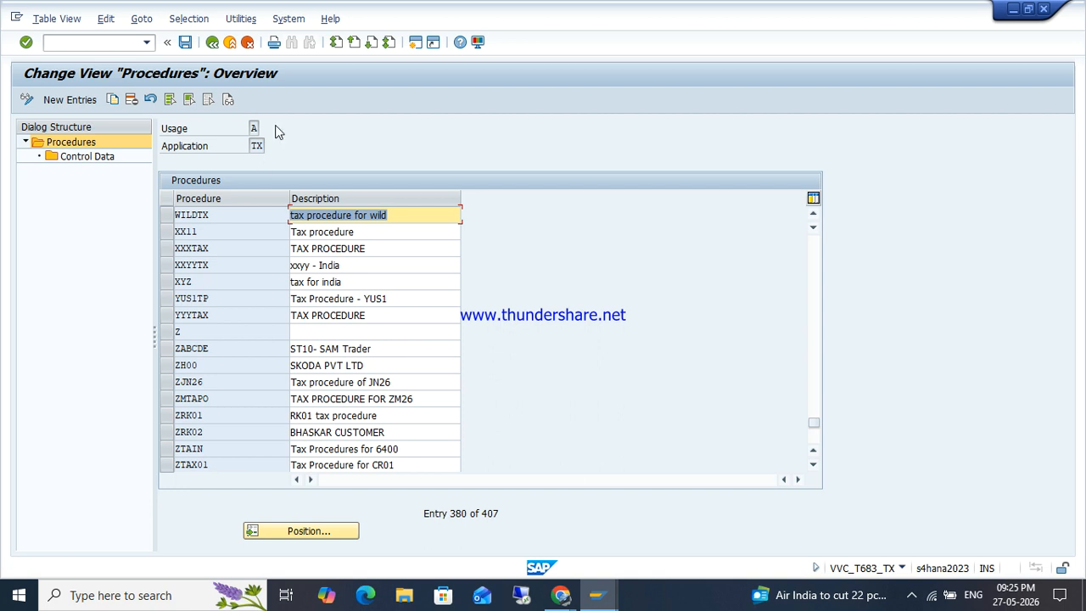
- Switch to Edit G/L Account Centrally and copy the Sundry Debtors account to new G/L account 90000 in company code ZOHO
mouse_move(597, 594)
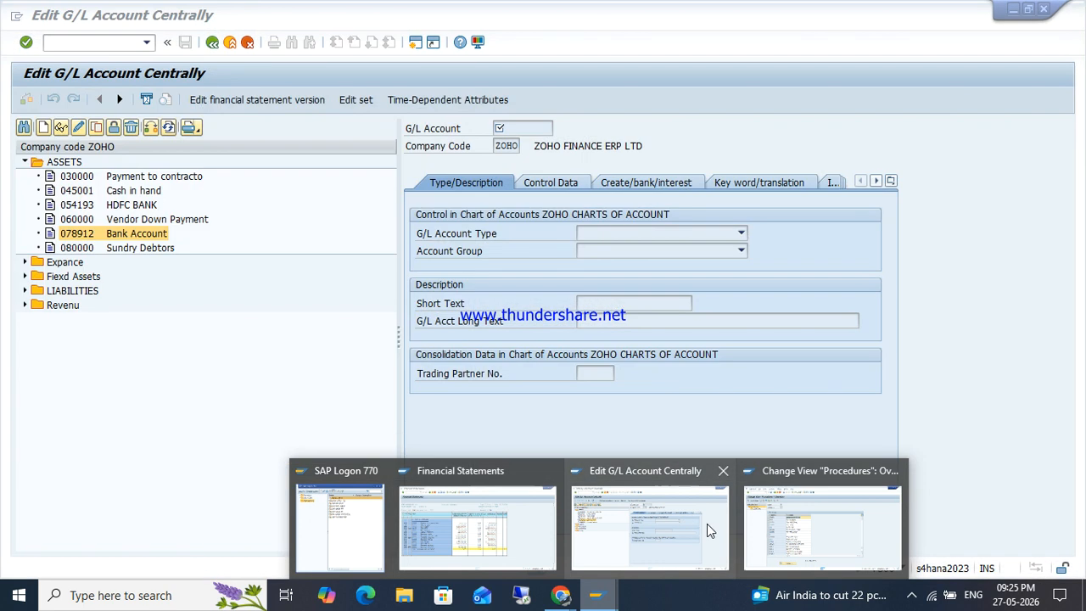
left_click(706, 523)
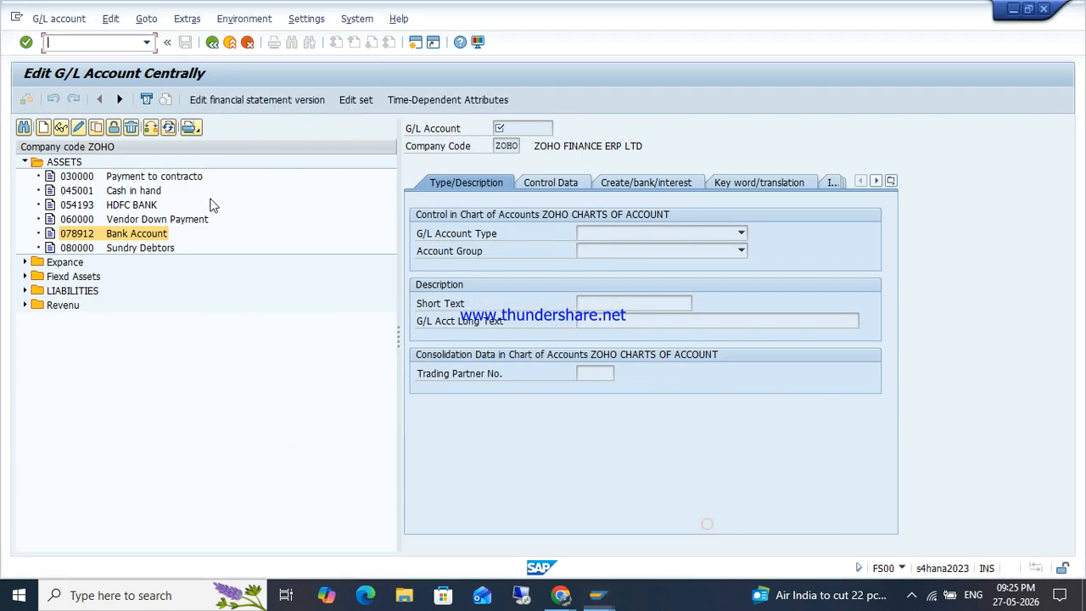
left_click(126, 247)
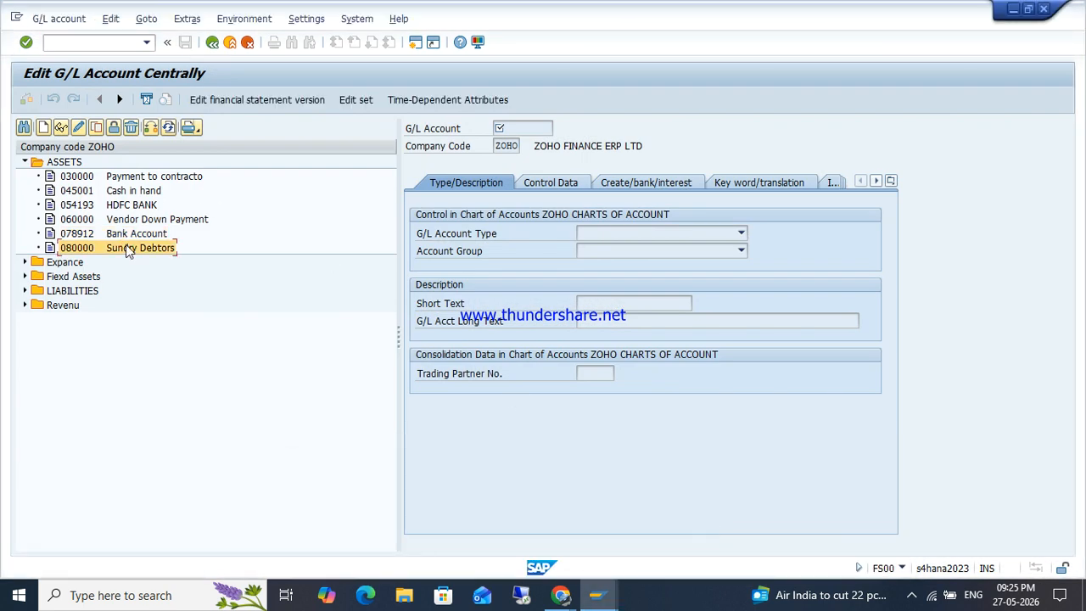
left_click(100, 128)
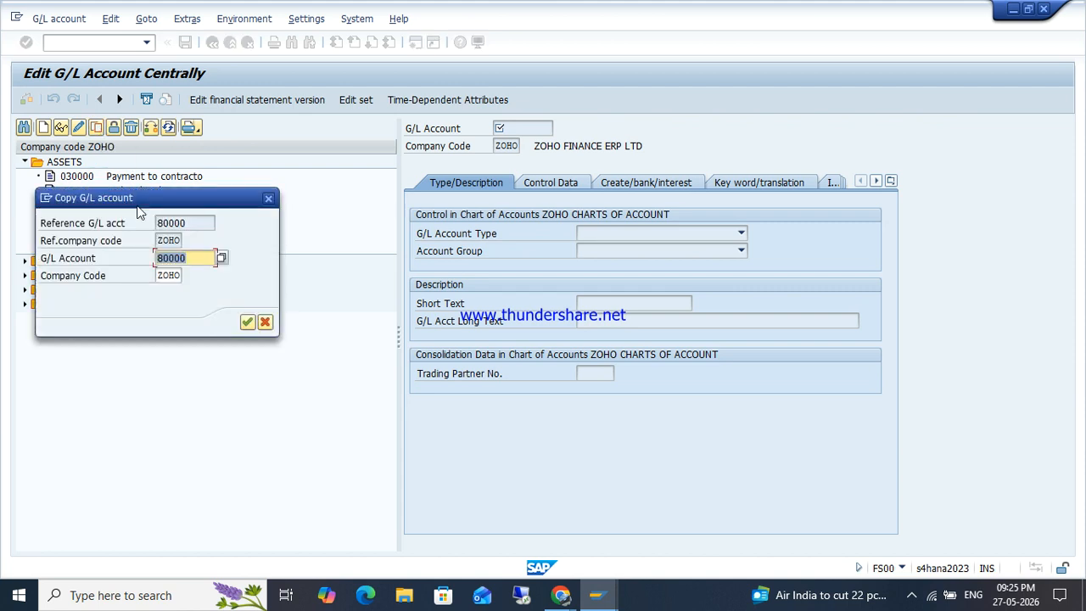
type("90000")
key("Return")
- Set the short text and G/L account long text of account 90000 to INPUT TAX CGST and save it
left_click(671, 302)
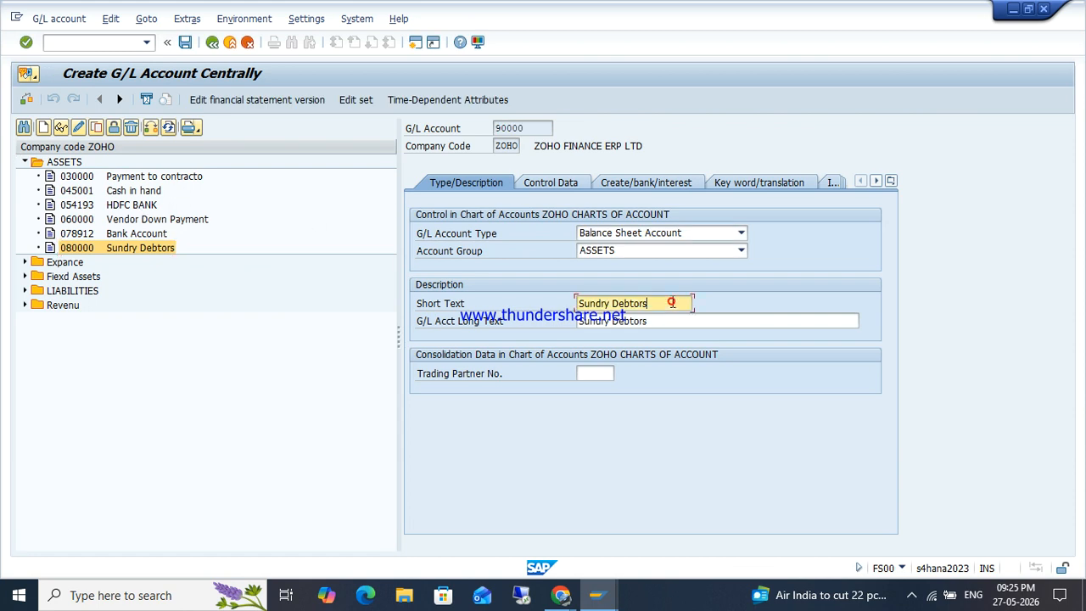
left_click_drag(671, 302, 533, 320)
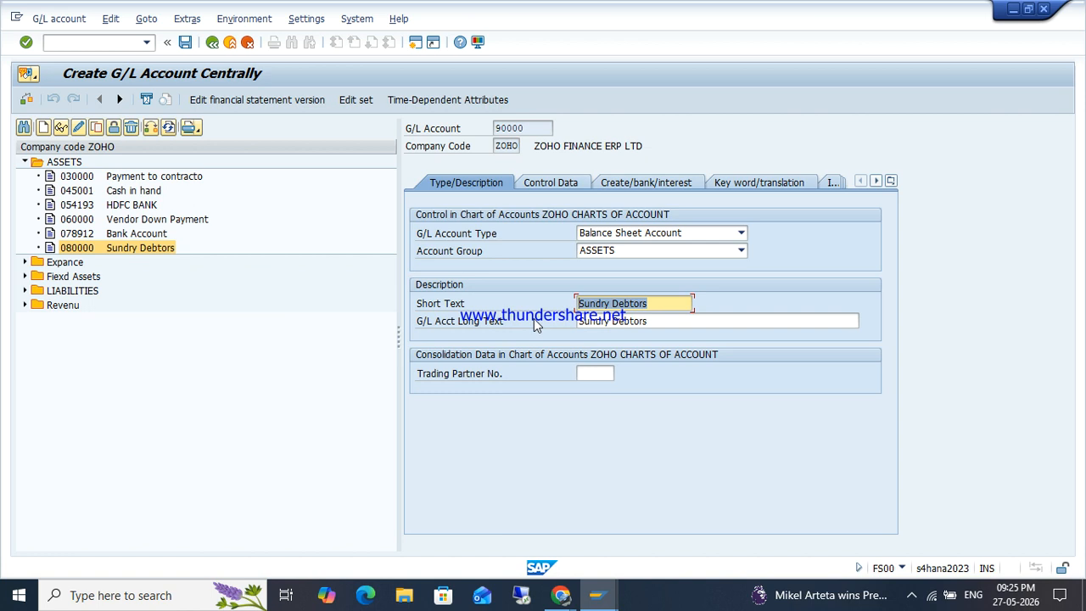
type("IN")
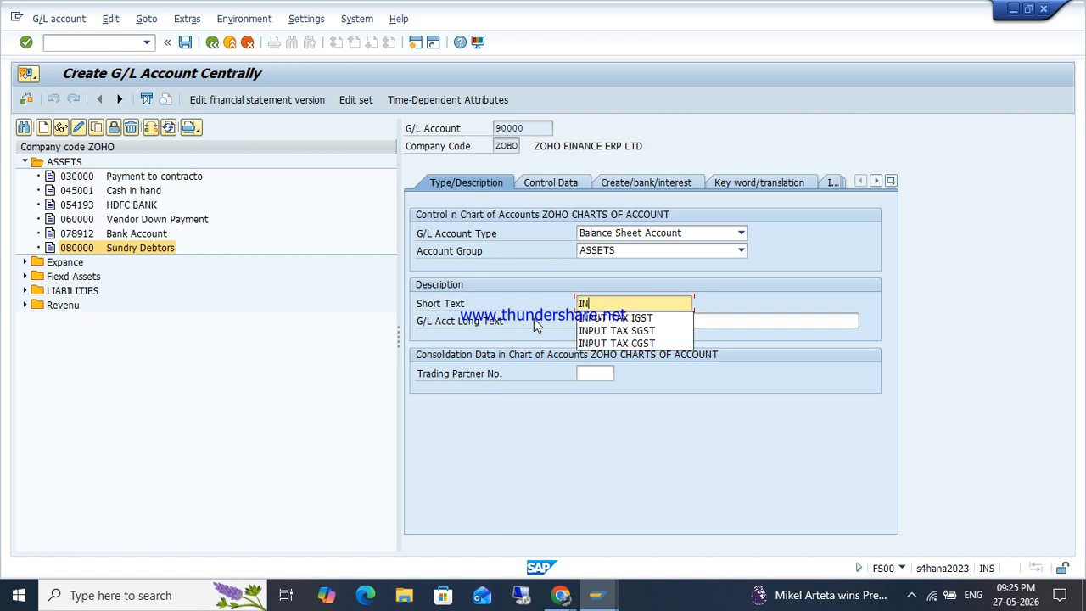
key("Down")
key("Down")
key("Down")
key("Return")
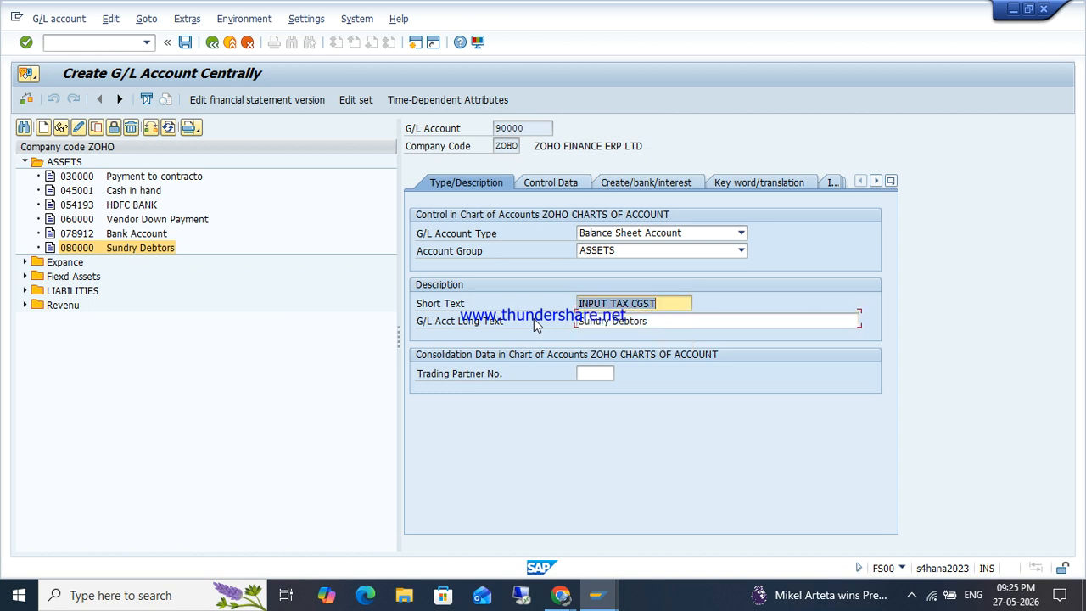
key("Tab")
type("INPUT TAX CGST")
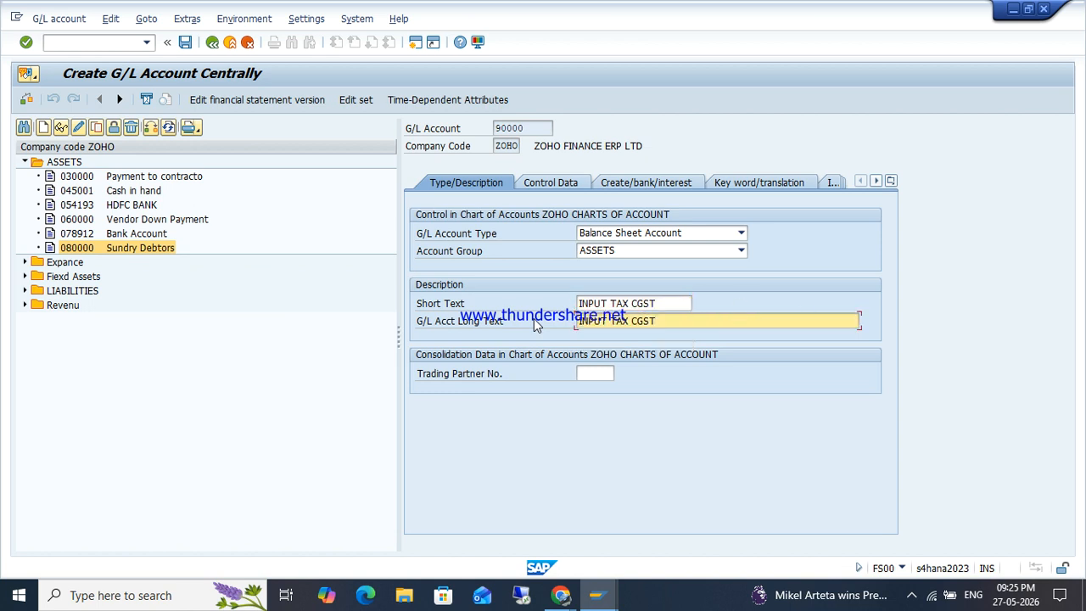
key("Return")
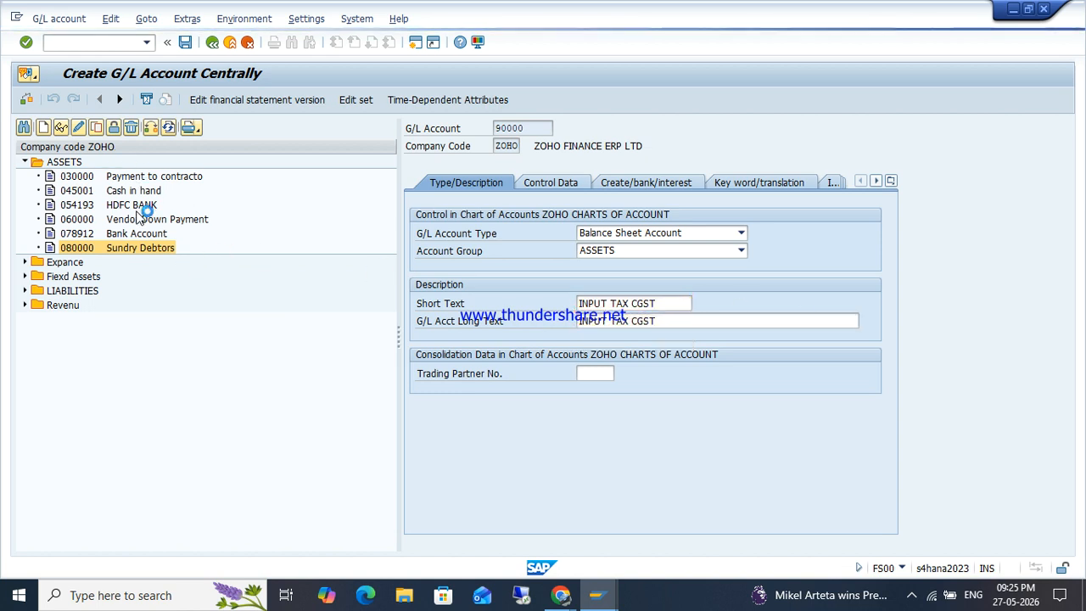
- In the control data of account 90000, clear the reconciliation account type, enable Balances in Local Crcy Only and save
left_click(558, 182)
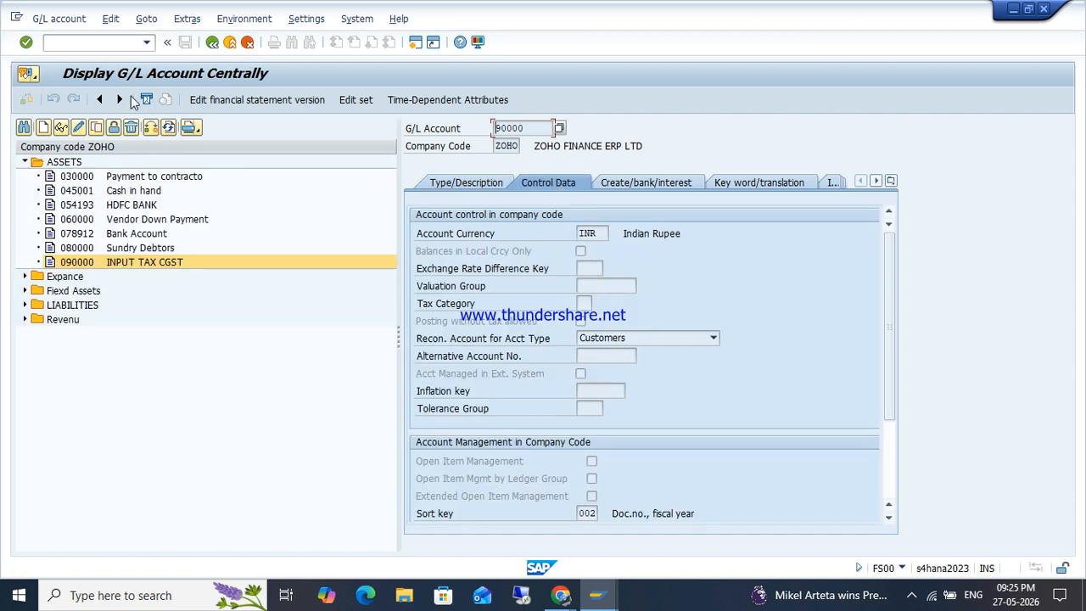
left_click(78, 126)
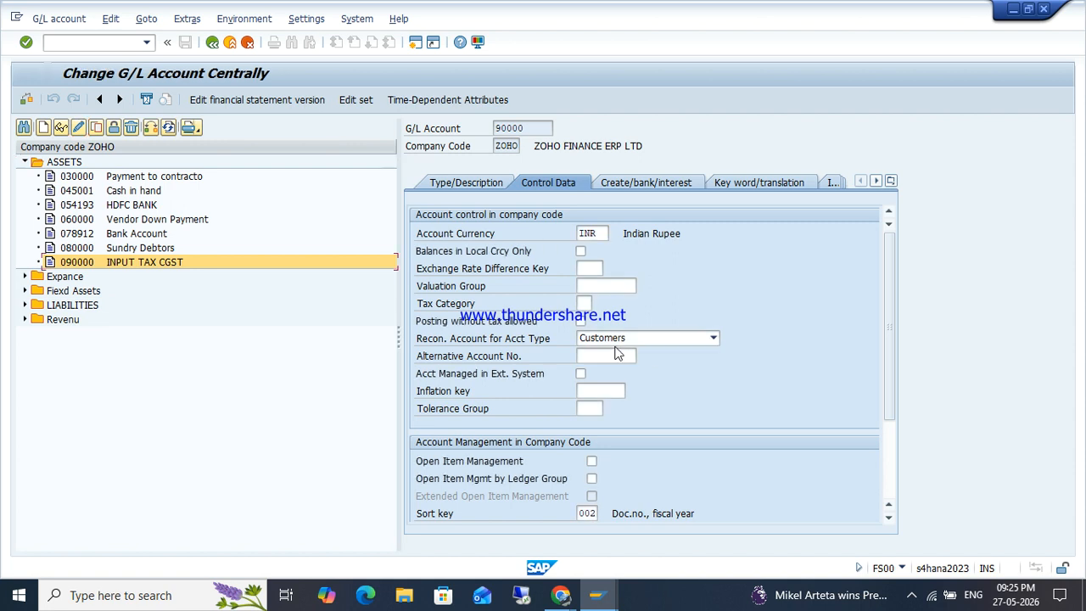
left_click(630, 338)
left_click(611, 349)
left_click(589, 408)
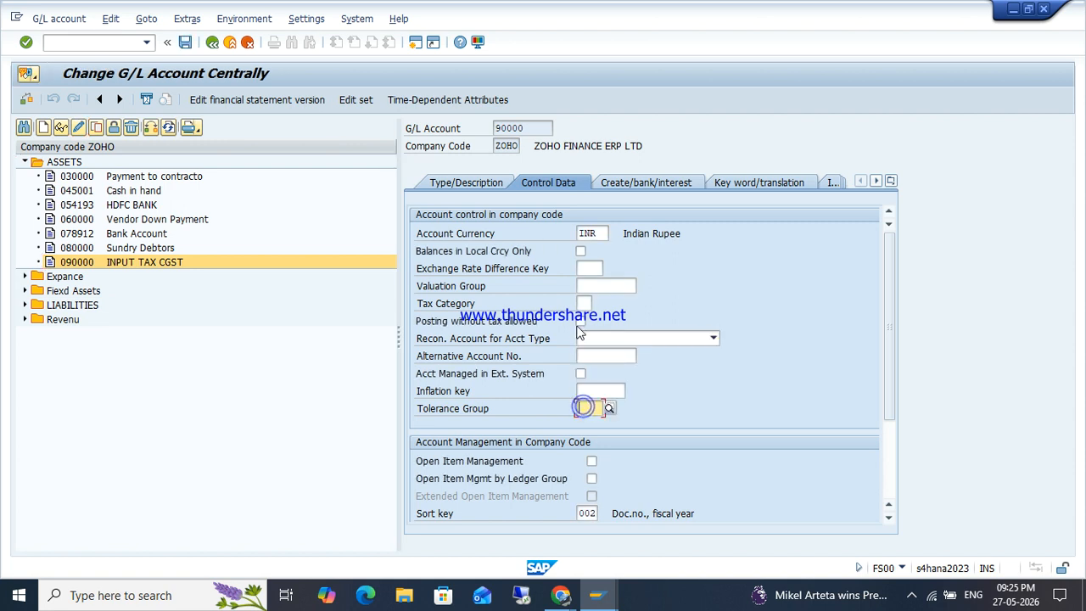
left_click(580, 251)
key("ctrl+s")
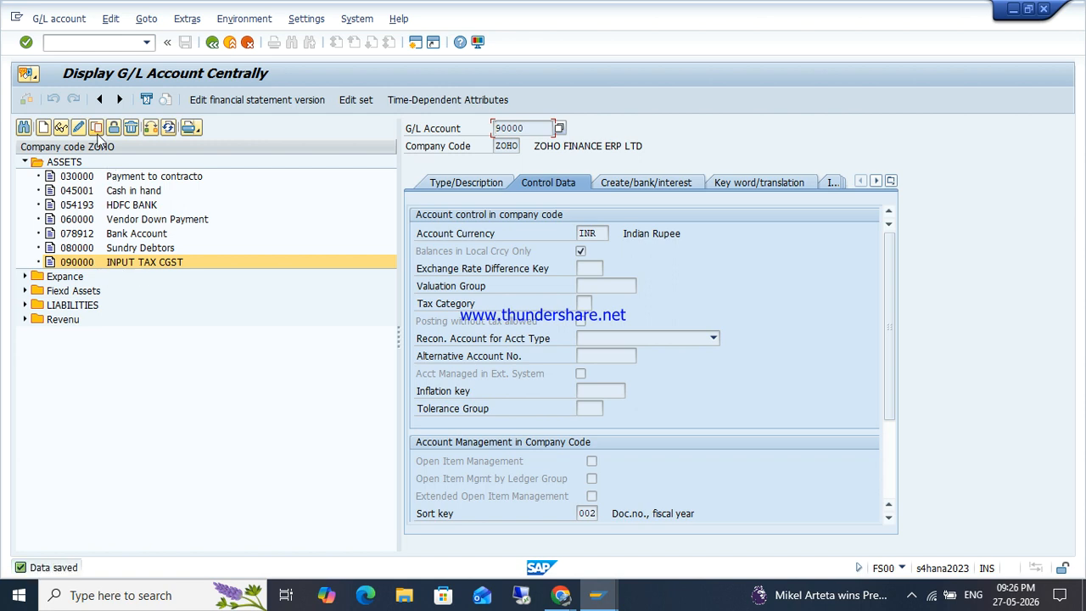
- Copy the INPUT TAX CGST account to new G/L account 90001 in company code ZOHO
left_click(97, 128)
left_click(202, 257)
key("BackSpace")
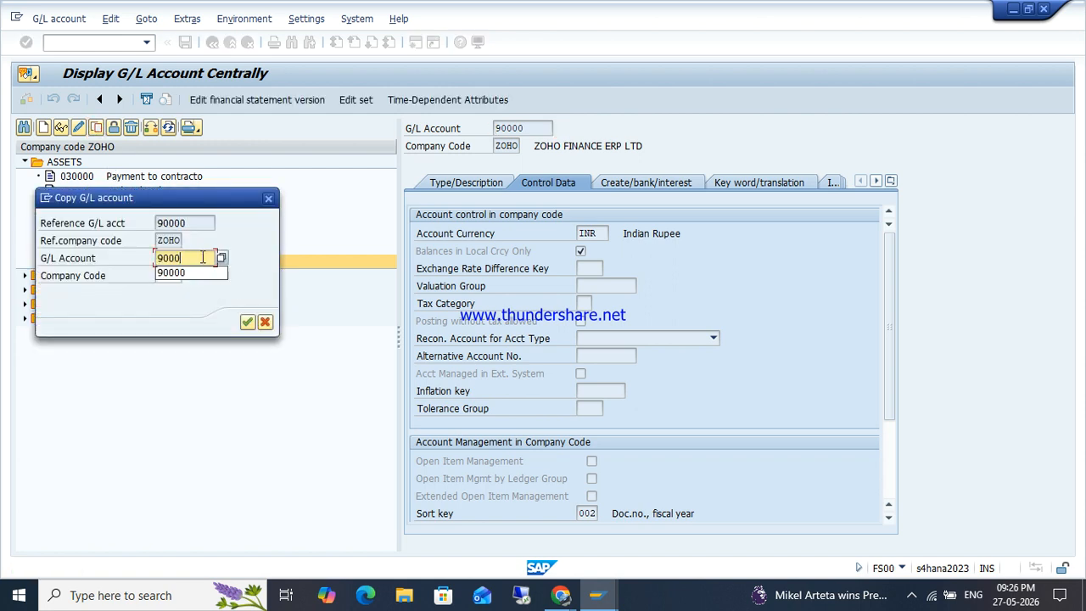
type("1")
key("Return")
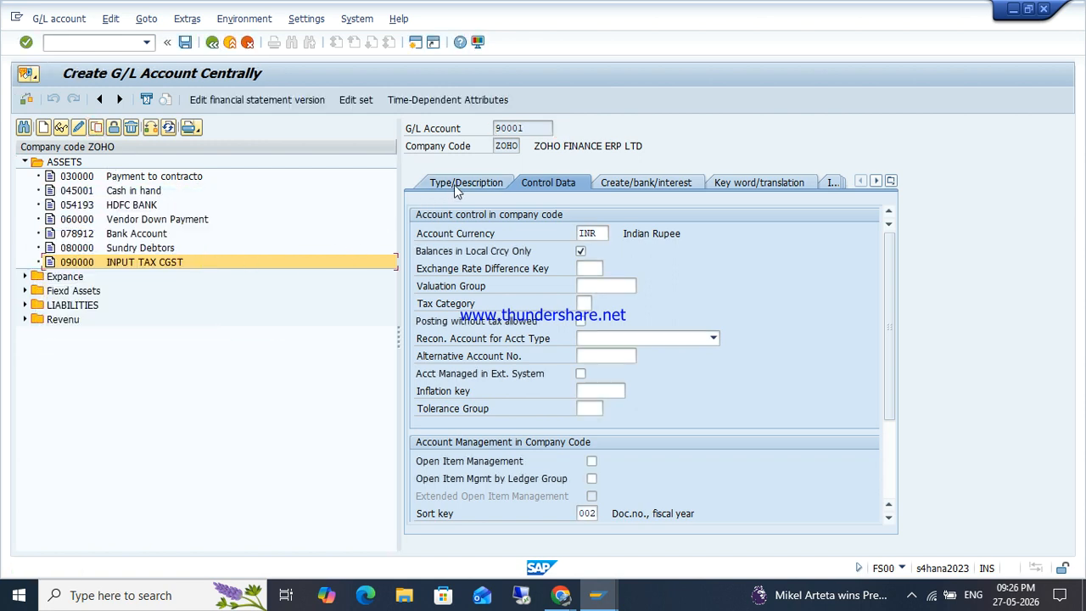
- Set the short text and G/L account long text of account 90001 to INPUT TAX SGST and save it
left_click(459, 185)
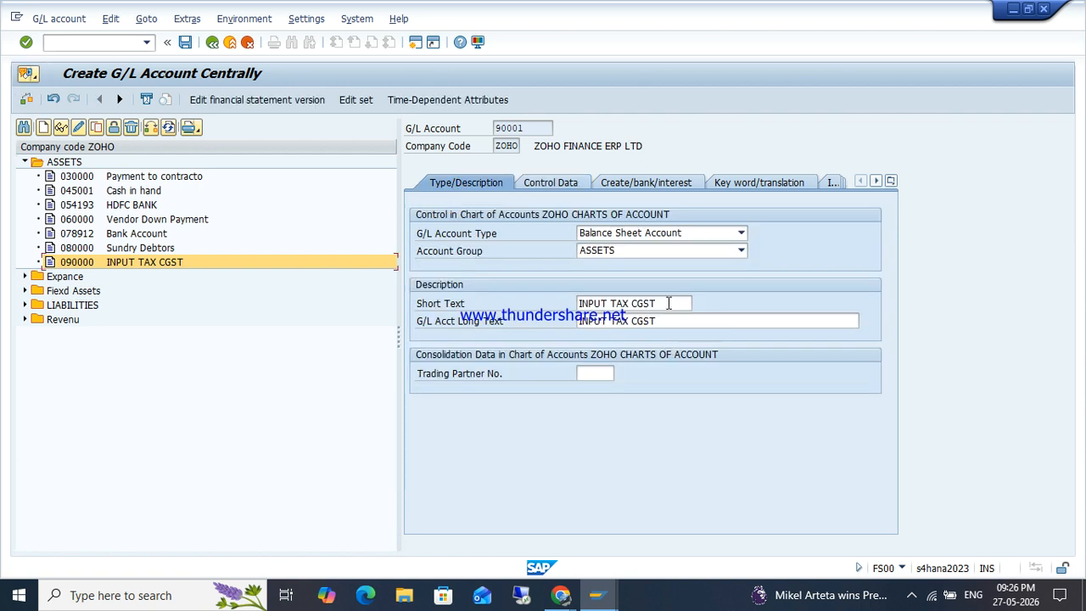
left_click(668, 303)
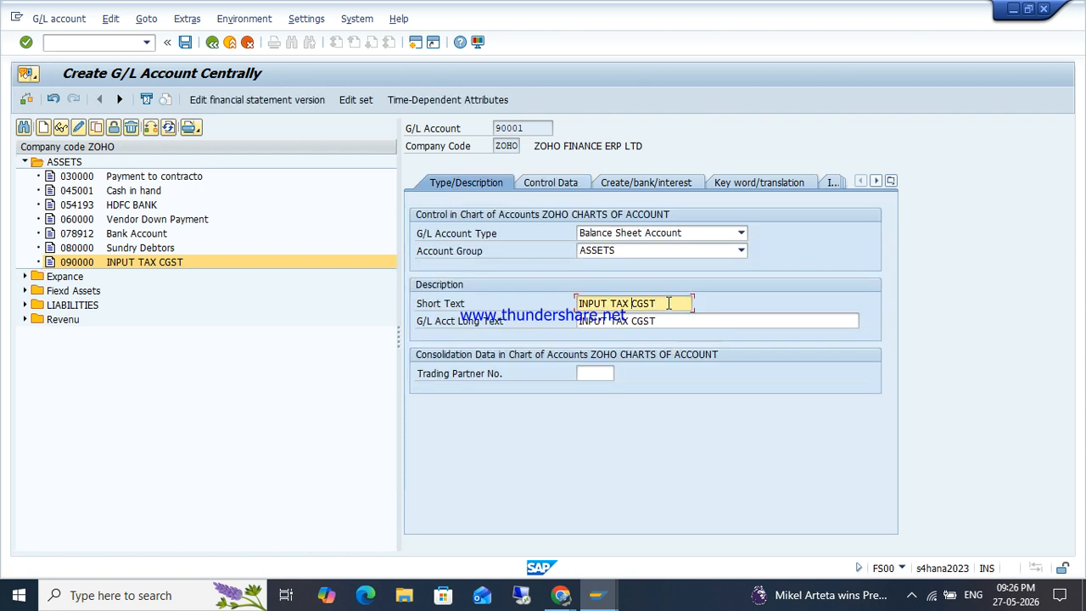
type("S")
key("Tab")
type("INPUT TAX SGST")
key("ctrl+s")
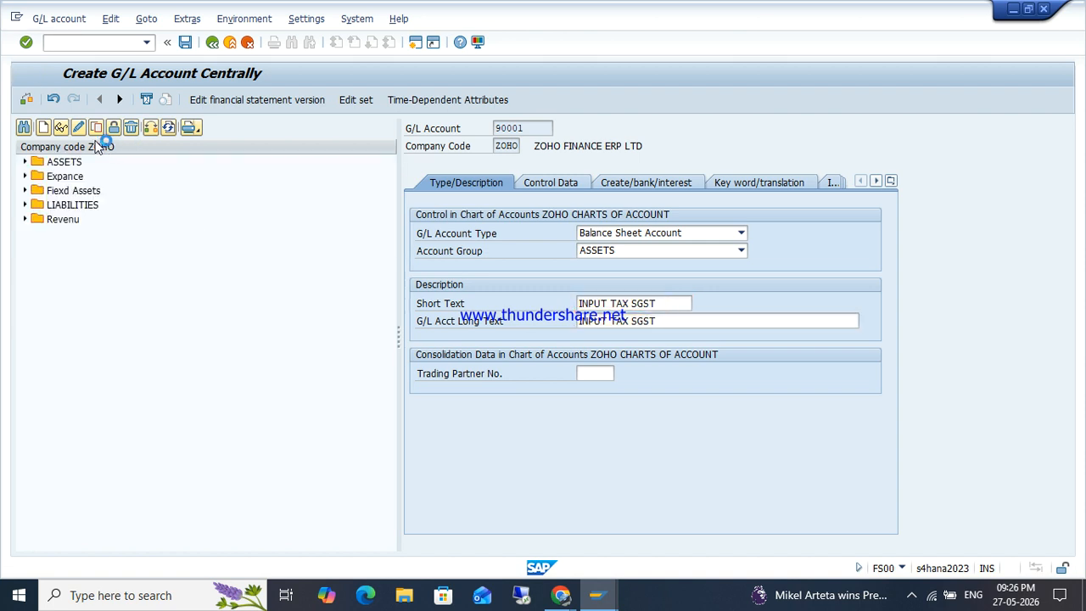
- Copy the INPUT TAX SGST account to new G/L account 90002 in company code ZOHO
left_click(96, 128)
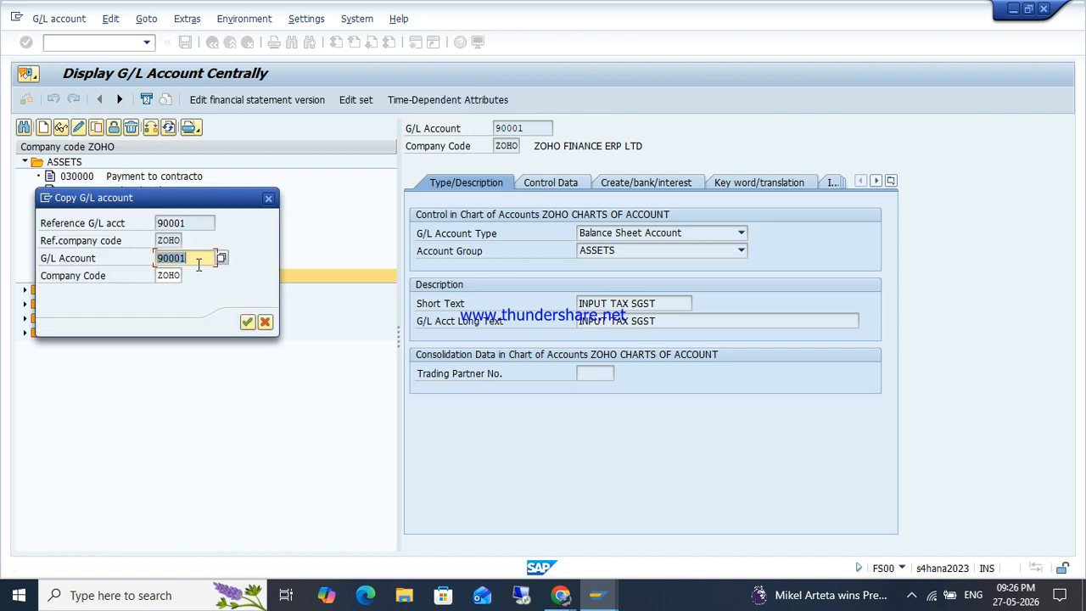
key("BackSpace")
type("2")
key("Return")
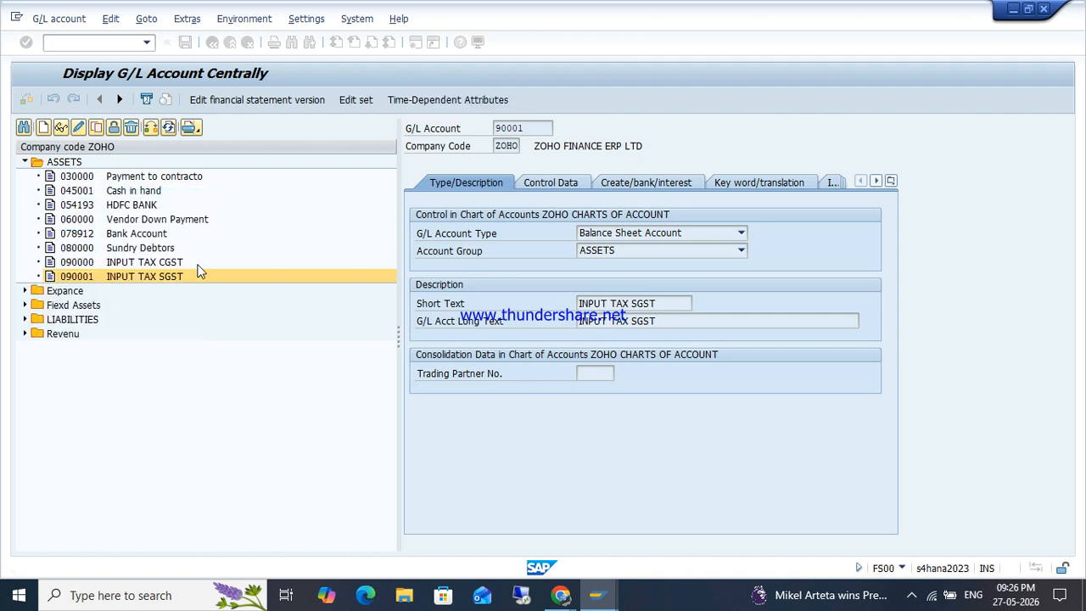
- Set the short text and G/L account long text of account 90002 to INPUT TAX IGST and save it
left_click(638, 310)
key("BackSpace")
type("I")
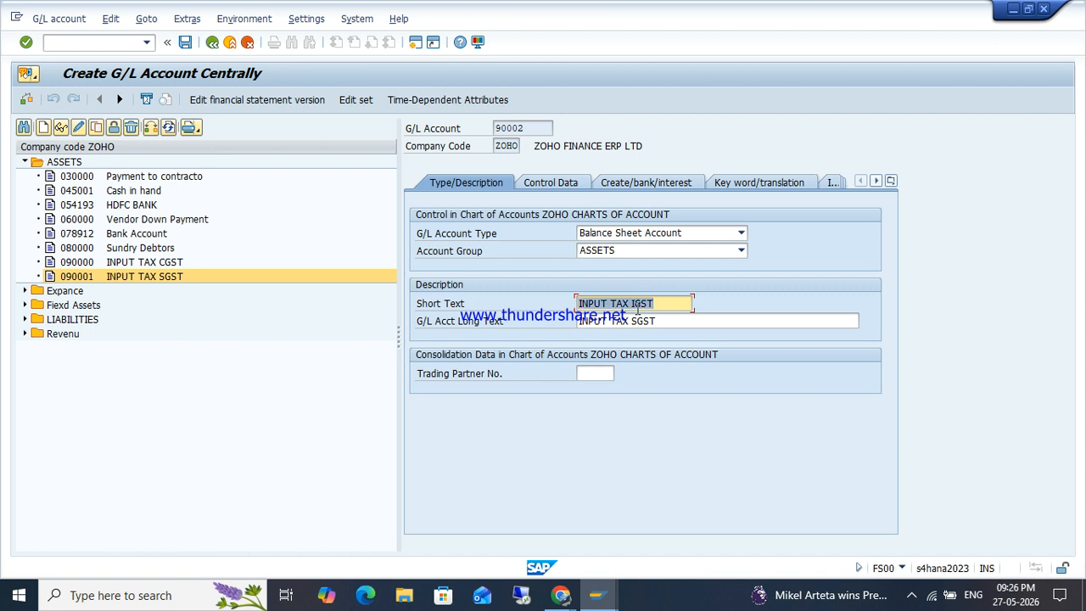
key("Tab")
key("Delete")
key("ctrl+s")
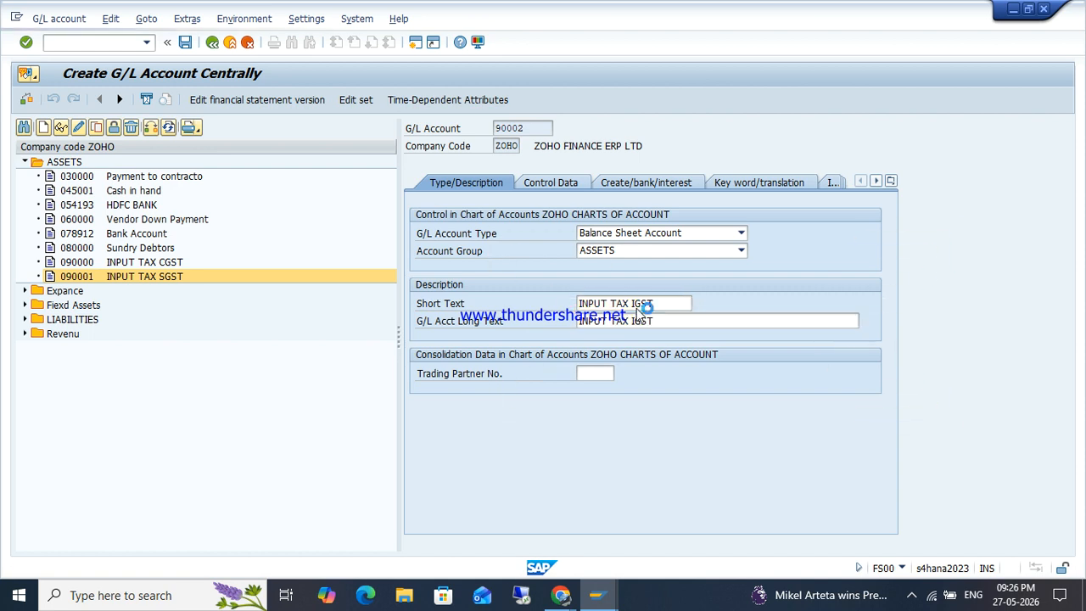
left_click(96, 128)
type("9000")
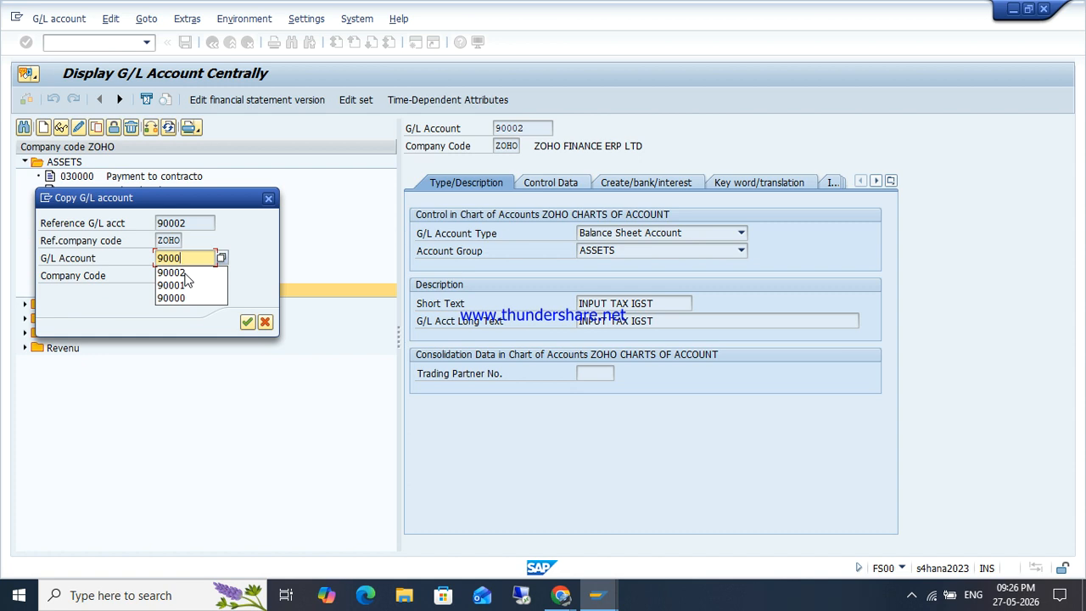
left_click(268, 199)
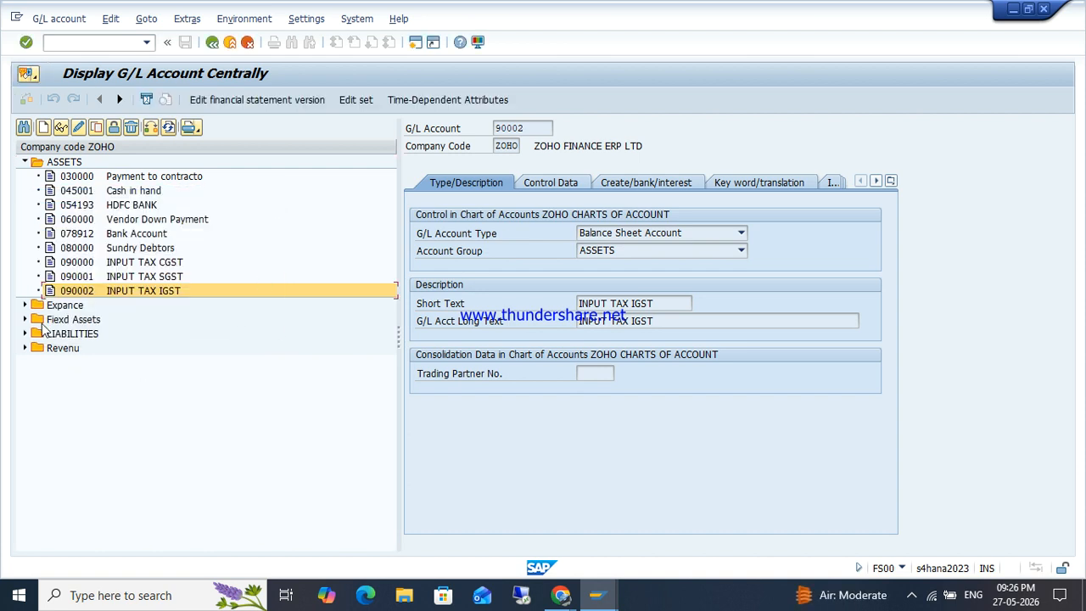
- Copy the Rent Account from the LIABILITIES group to new G/L account 110000 in company code ZOHO
left_click(25, 333)
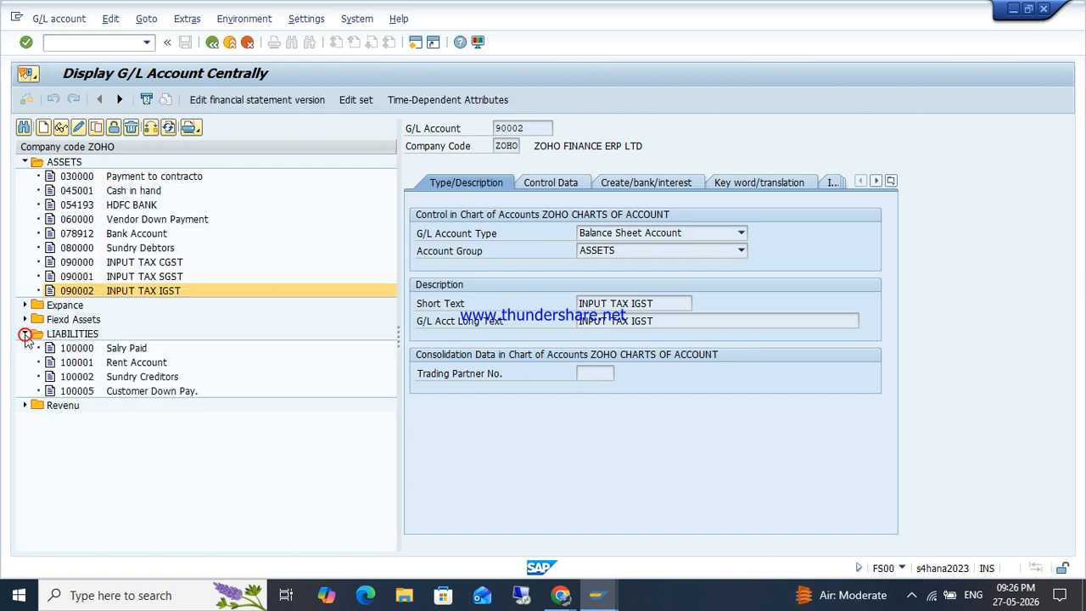
left_click(136, 376)
left_click(135, 363)
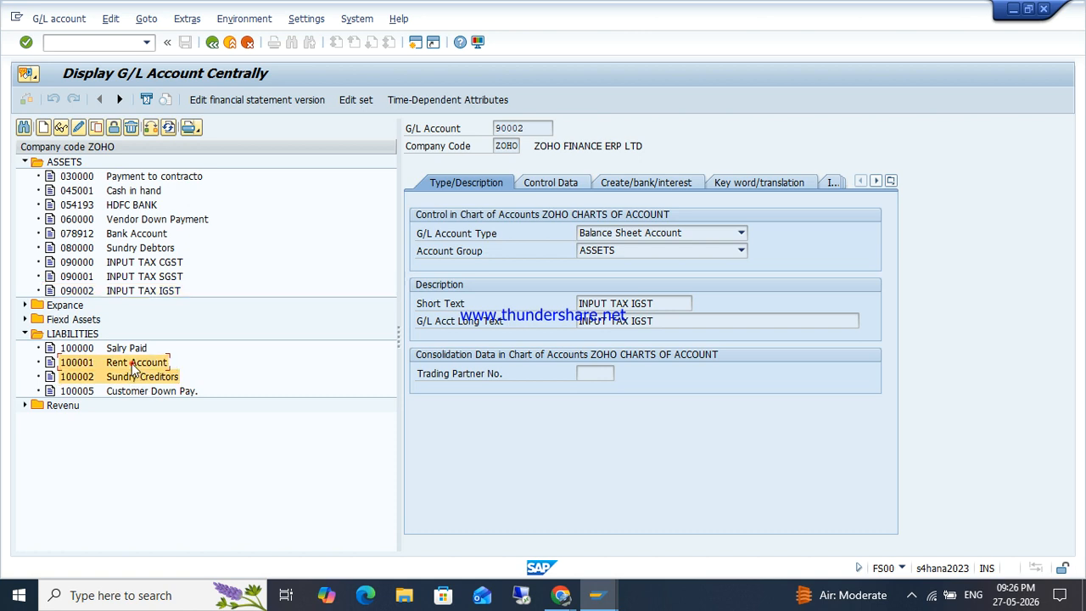
left_click(96, 128)
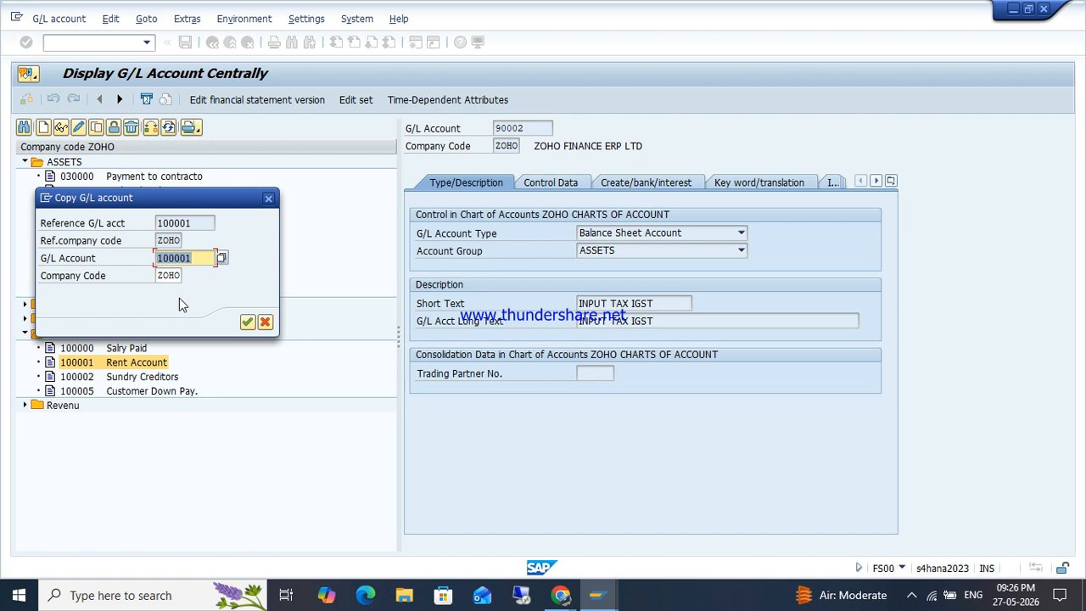
key("BackSpace")
key("BackSpace")
key("BackSpace")
key("BackSpace")
key("BackSpace")
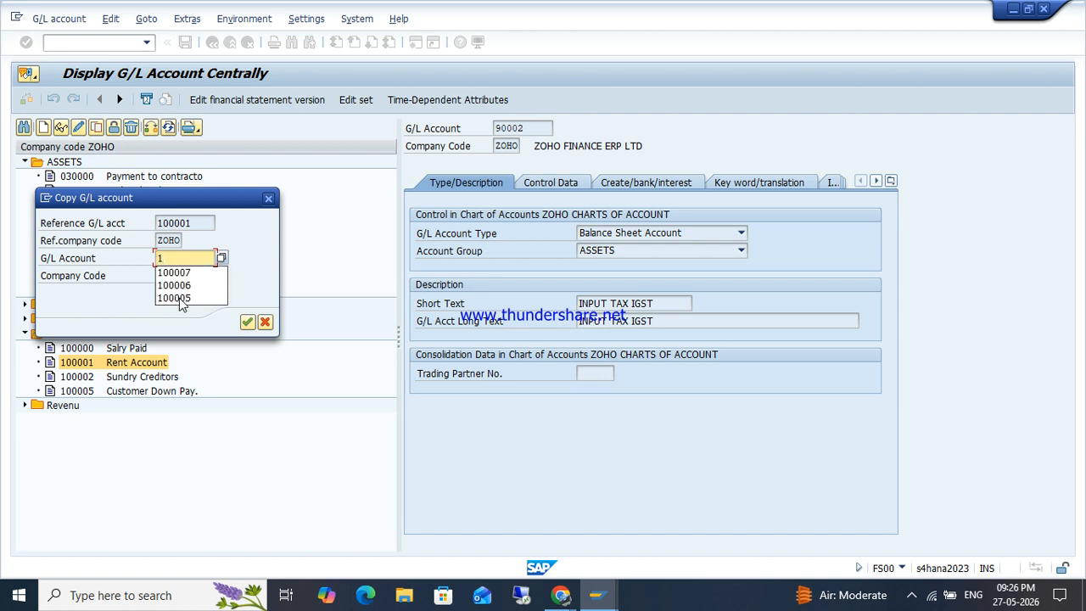
type("10000")
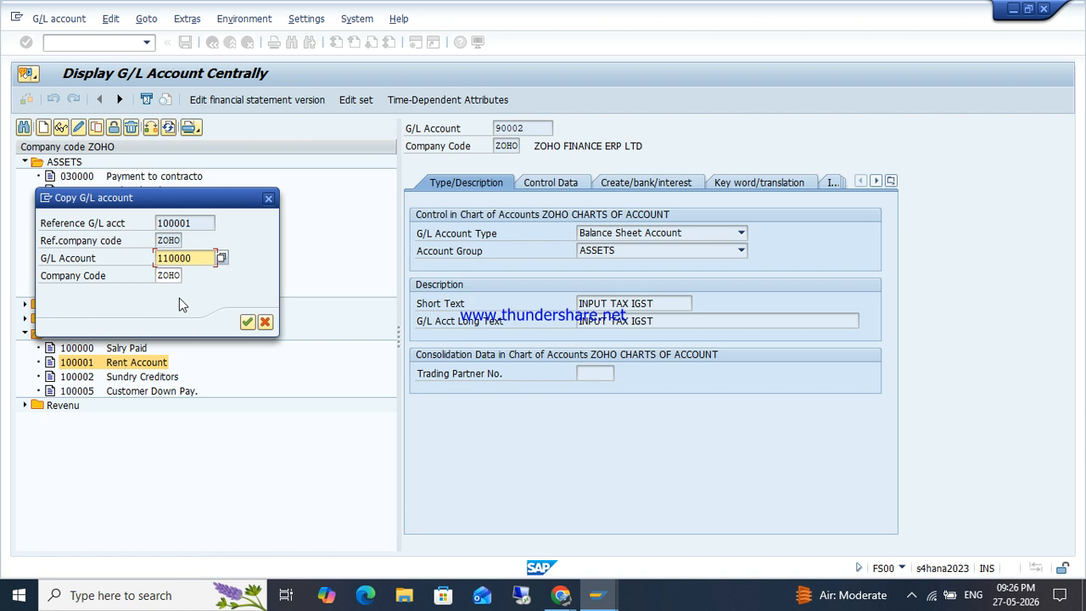
key("Return")
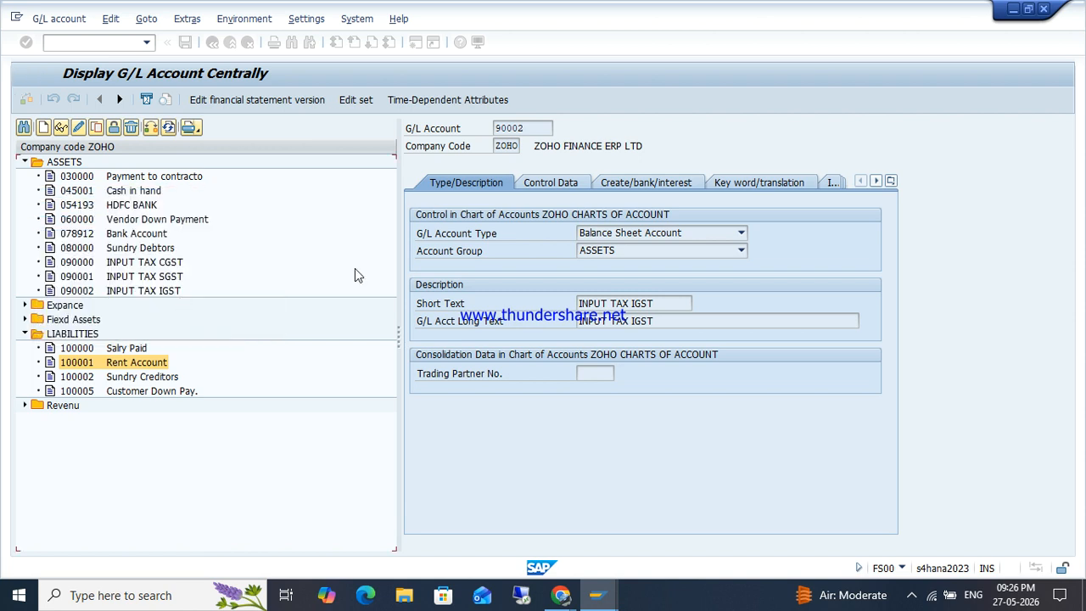
- Set the short text and G/L account long text of account 110000 to OUTPUT TAX CGST and save it
left_click(659, 305)
key("ctrl+a")
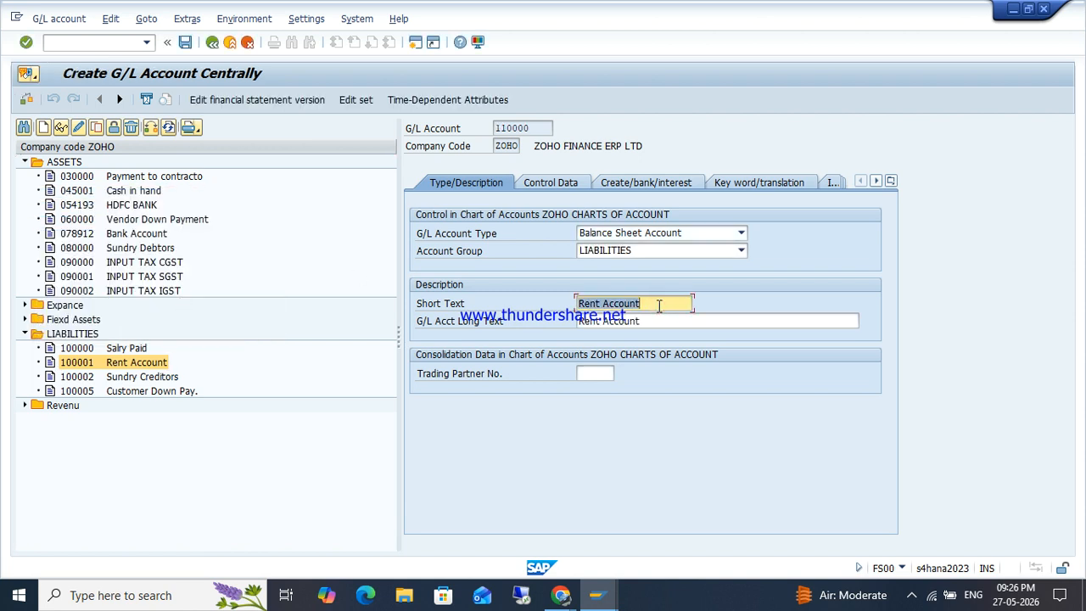
type("O")
key("Down")
key("Down")
key("Down")
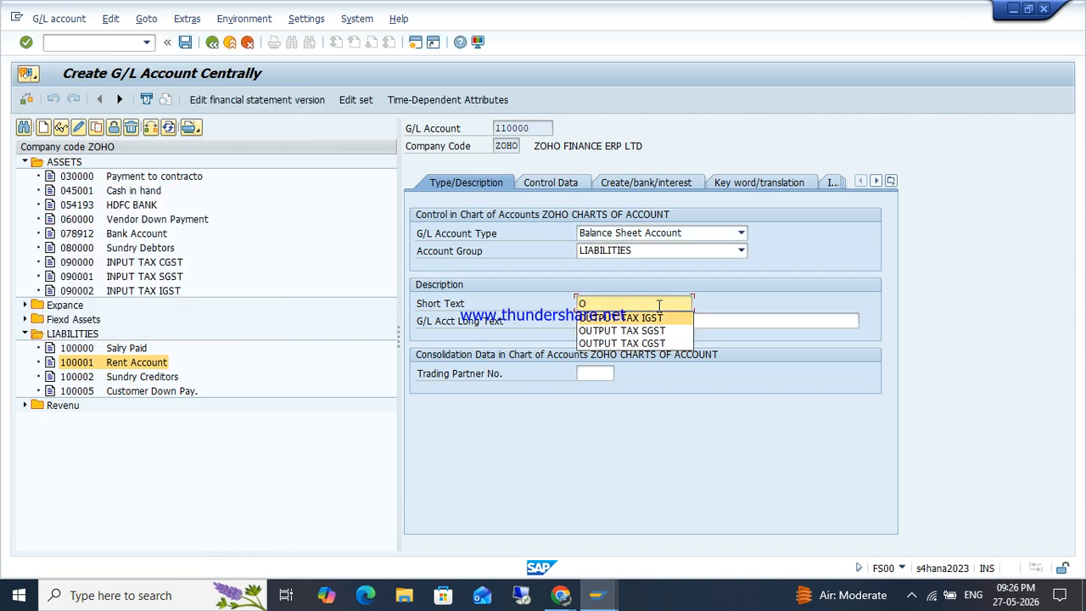
key("Return")
key("ctrl+a")
key("ctrl+c")
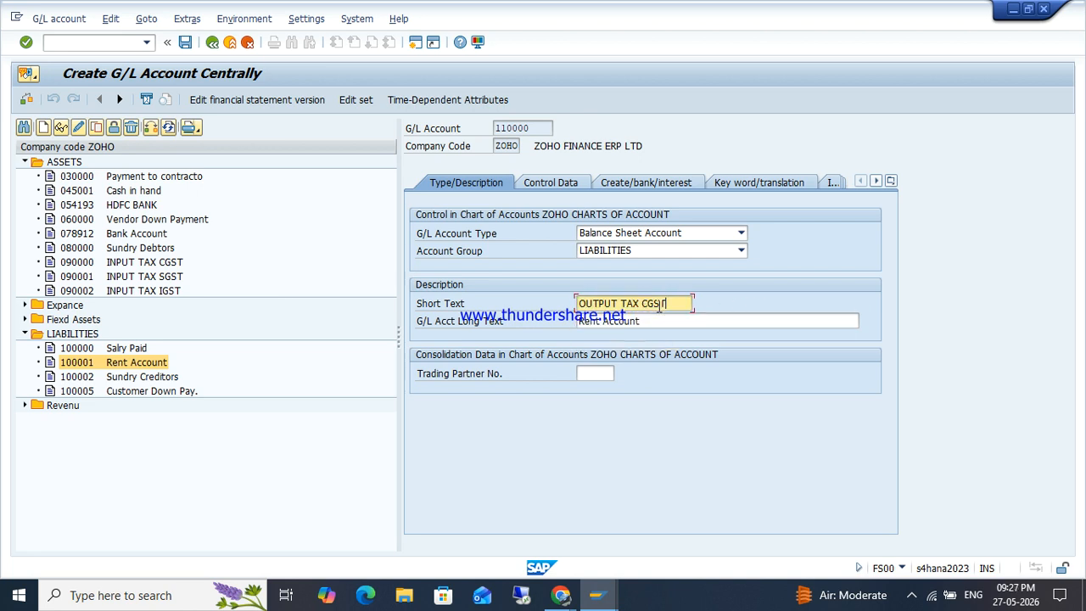
key("Tab")
key("ctrl+v")
key("ctrl+s")
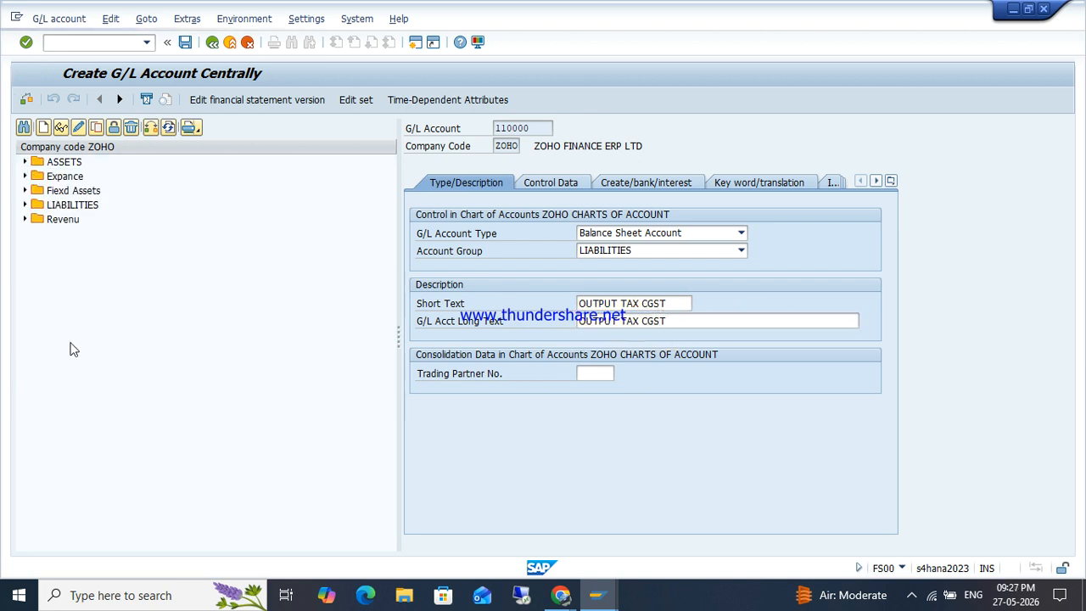
- Copy the OUTPUT TAX CGST account to new G/L account 110001 in company code ZOHO
left_click(98, 127)
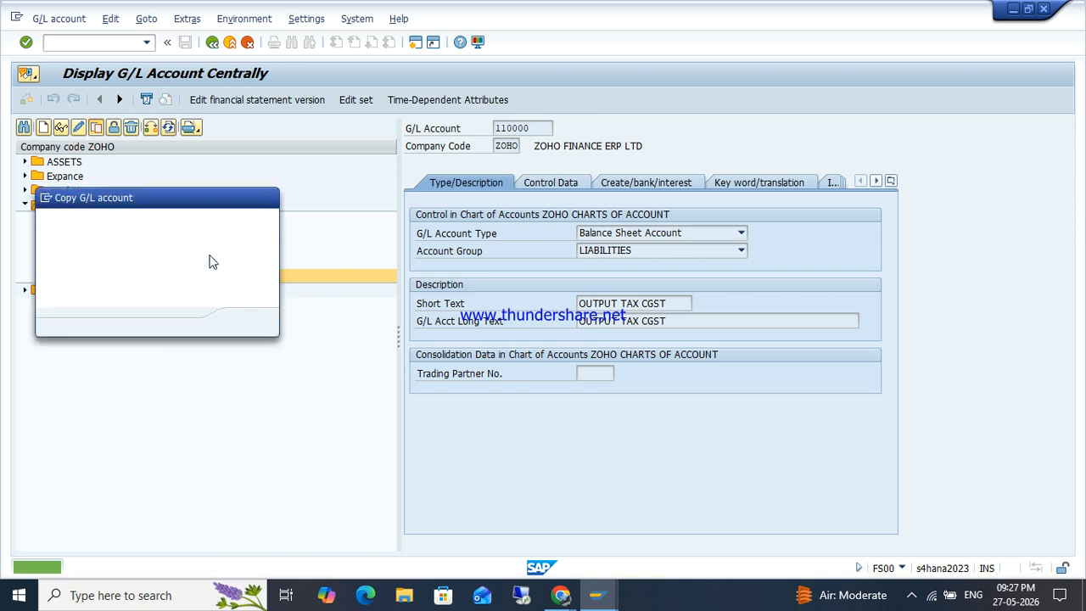
left_click(201, 258)
key("BackSpace")
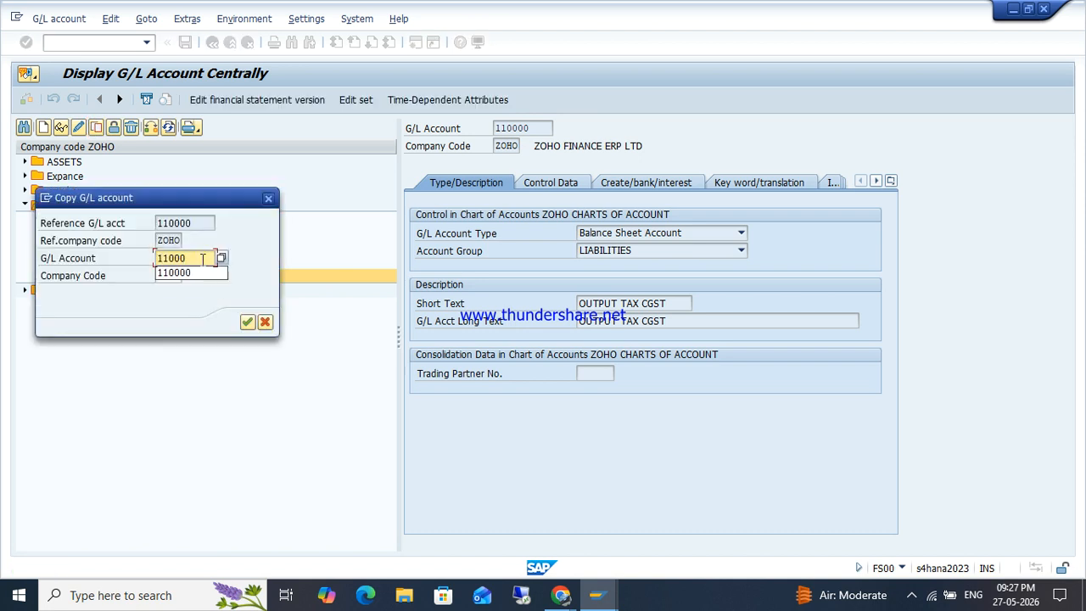
type("1")
key("Return")
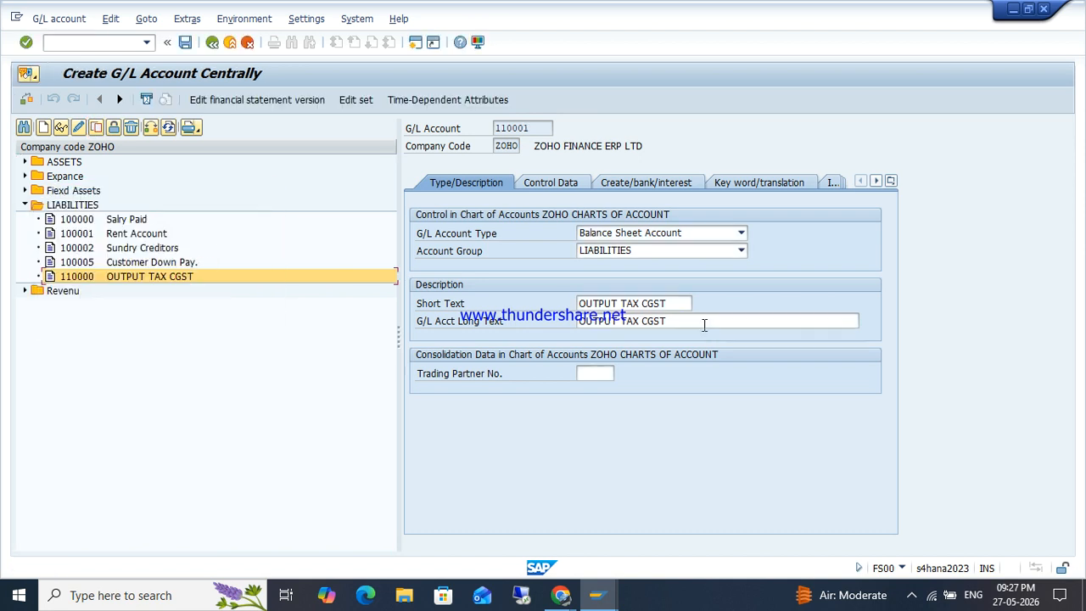
- Set the short text and G/L account long text of account 110001 to OUTPUT TAX SGST and save it
left_click(675, 307)
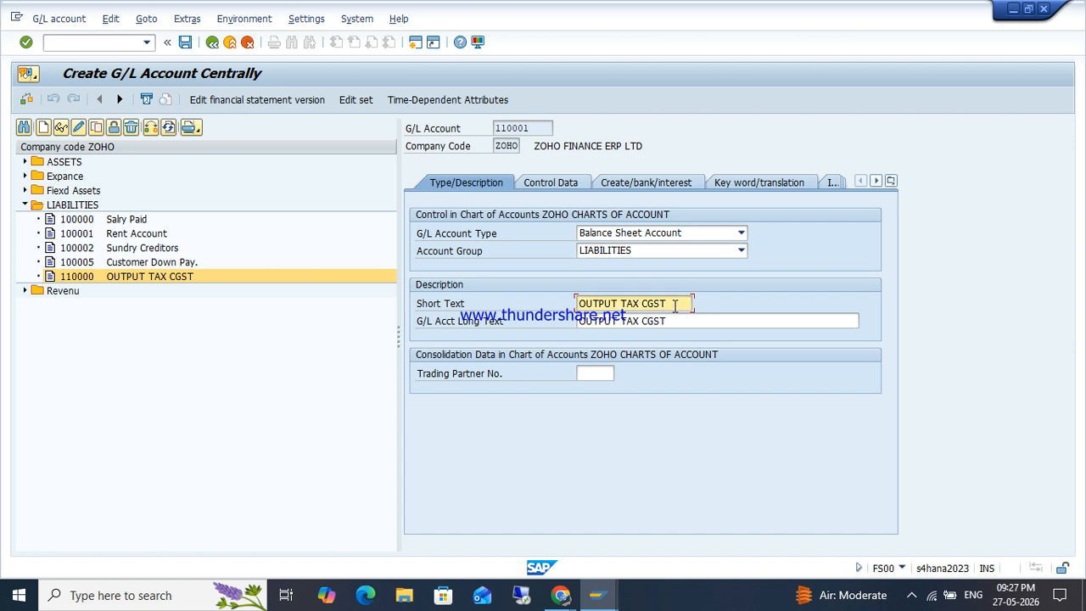
type("S")
key("Tab")
key("ctrl+v")
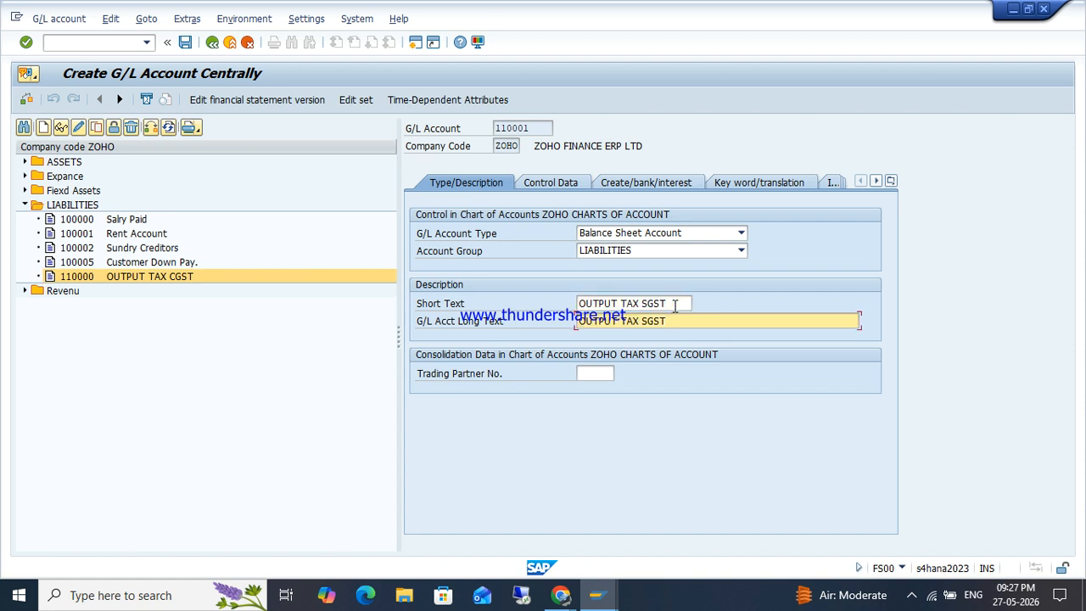
key("ctrl+s")
- Copy the OUTPUT TAX SGST account to new G/L account 110002 in company code ZOHO
left_click(98, 127)
left_click(191, 258)
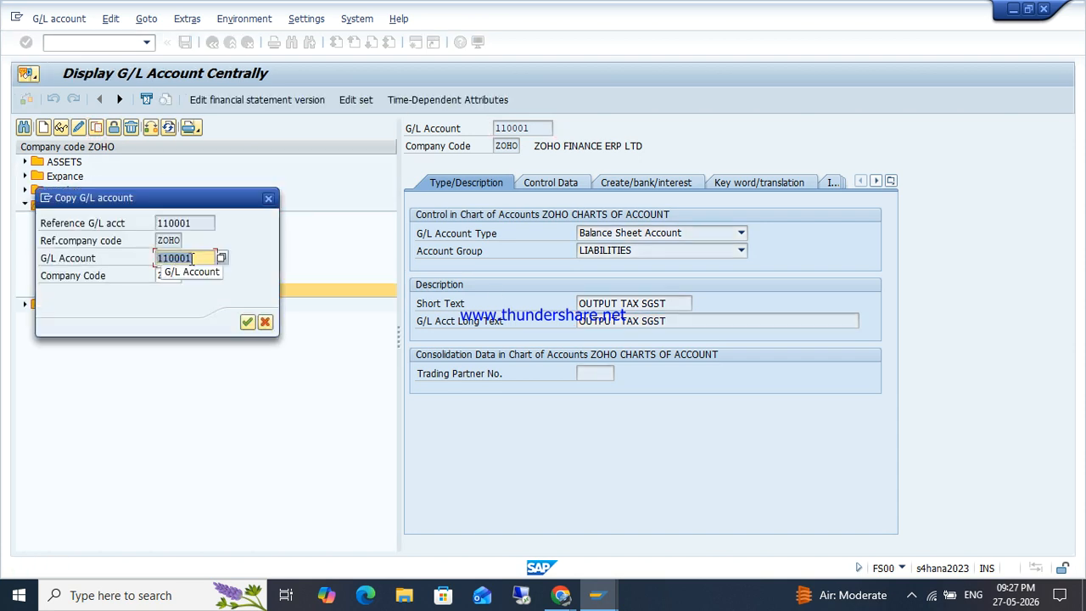
key("BackSpace")
type("2")
key("Return")
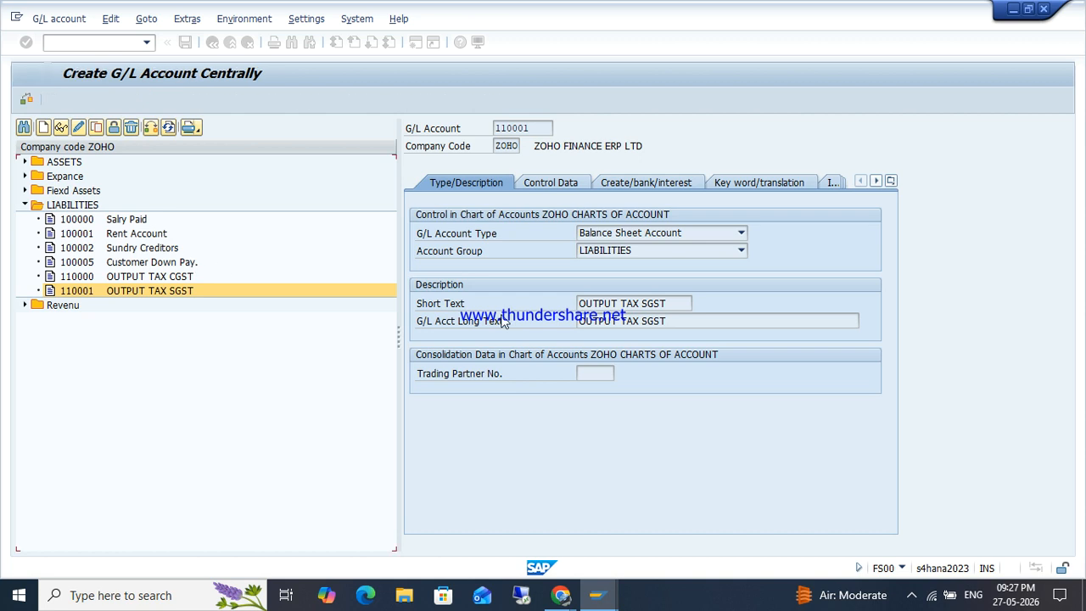
- Set the short text and G/L account long text of account 110002 to OUTPUT TAX IGST and save it
left_click(647, 306)
key("BackSpace")
type("I")
left_click(648, 314)
key("BackSpace")
type("I")
key("ctrl+s")
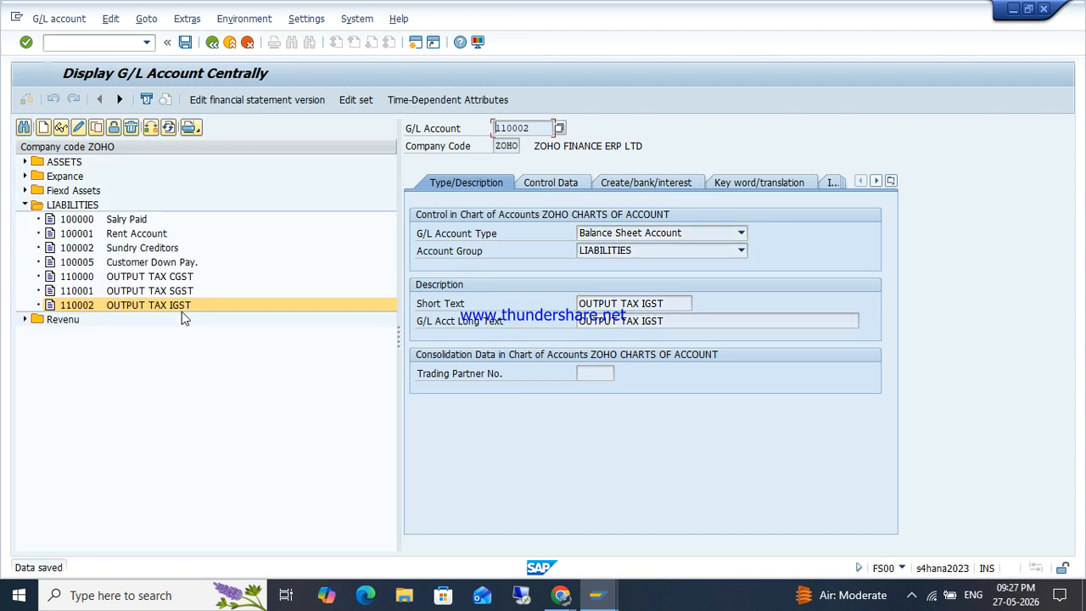
- Leave G/L account maintenance with /N and open the Define Condition Types activity in the Display IMG session
left_click(91, 44)
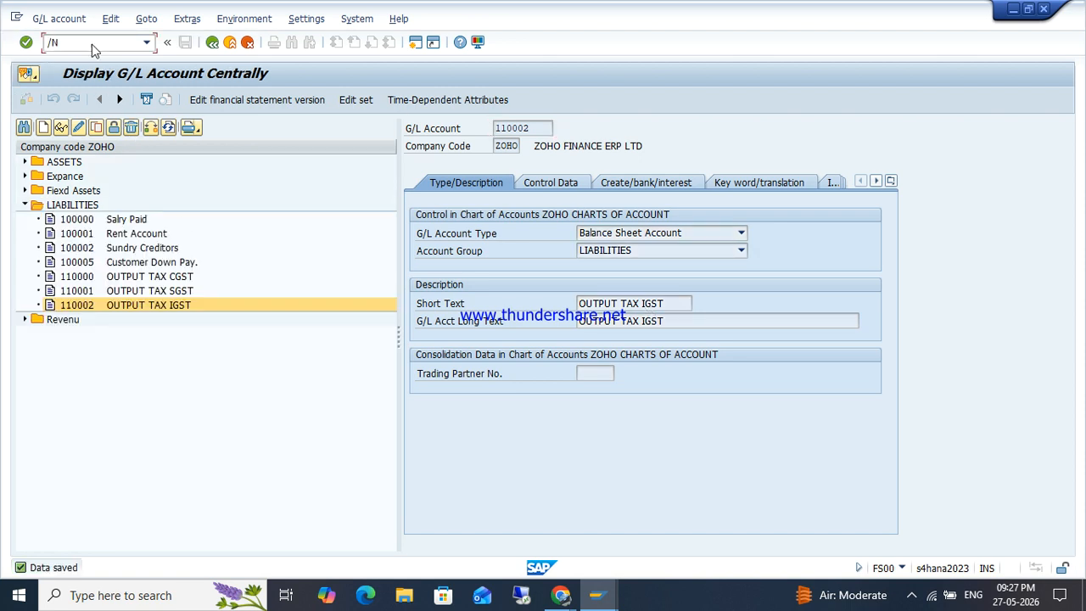
type("/N")
key("Return")
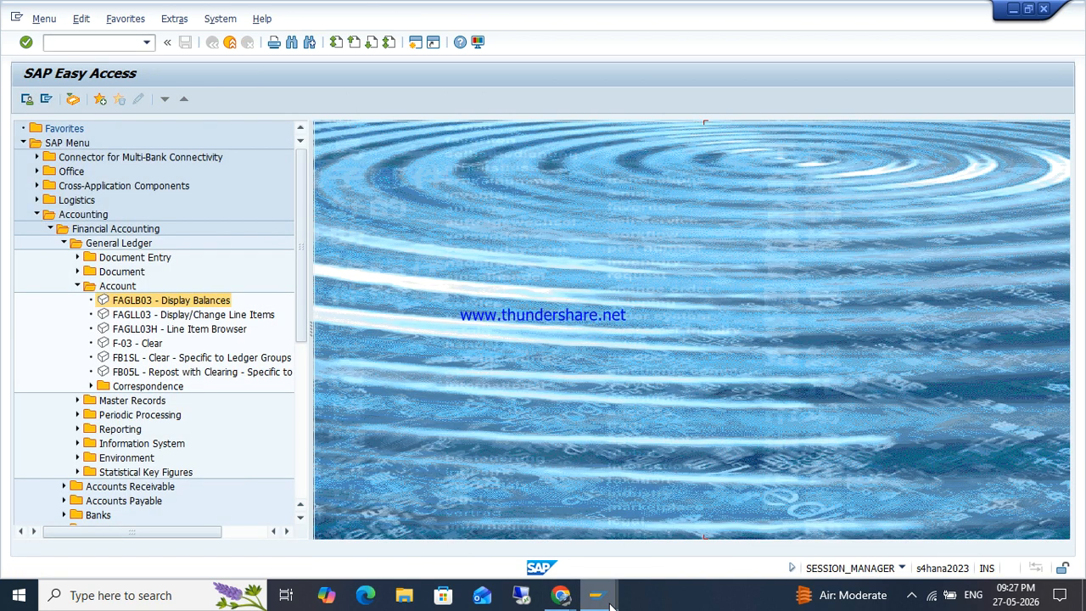
mouse_move(611, 602)
left_click(794, 528)
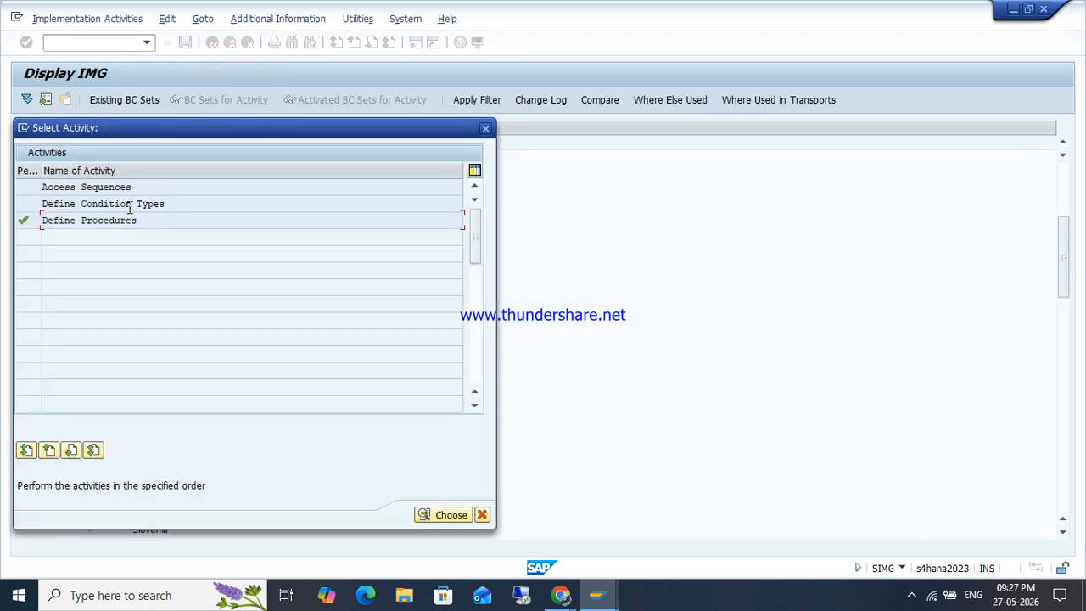
double_click(128, 206)
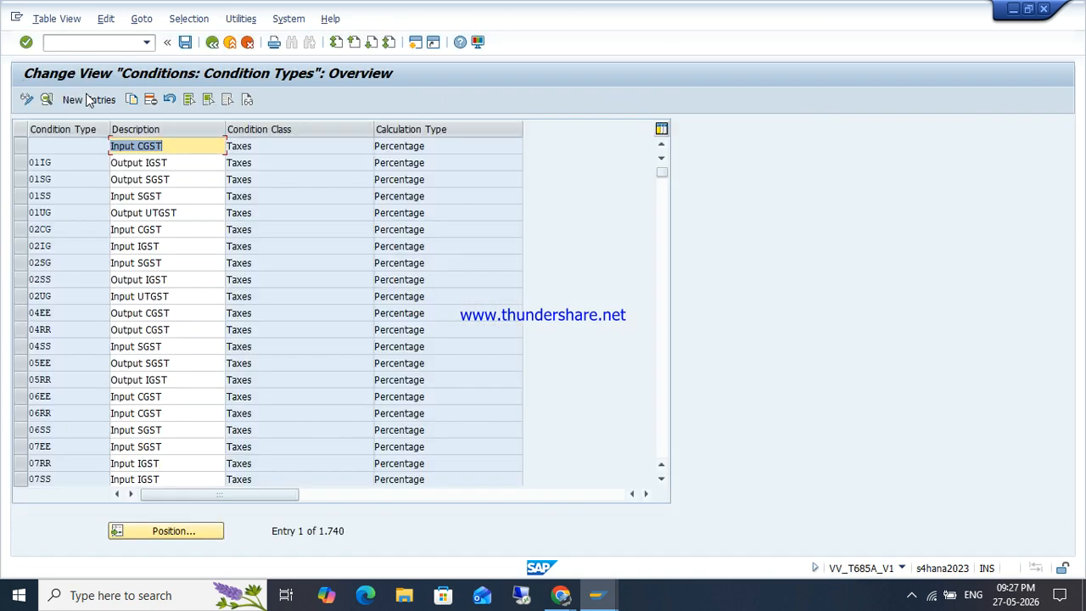
left_click(88, 99)
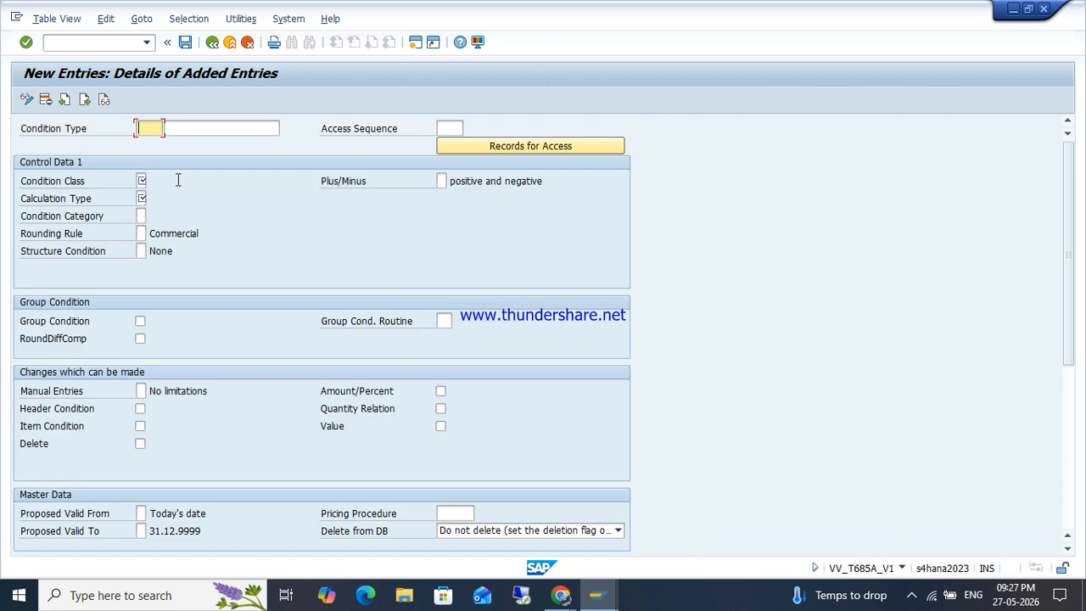
type("Z")
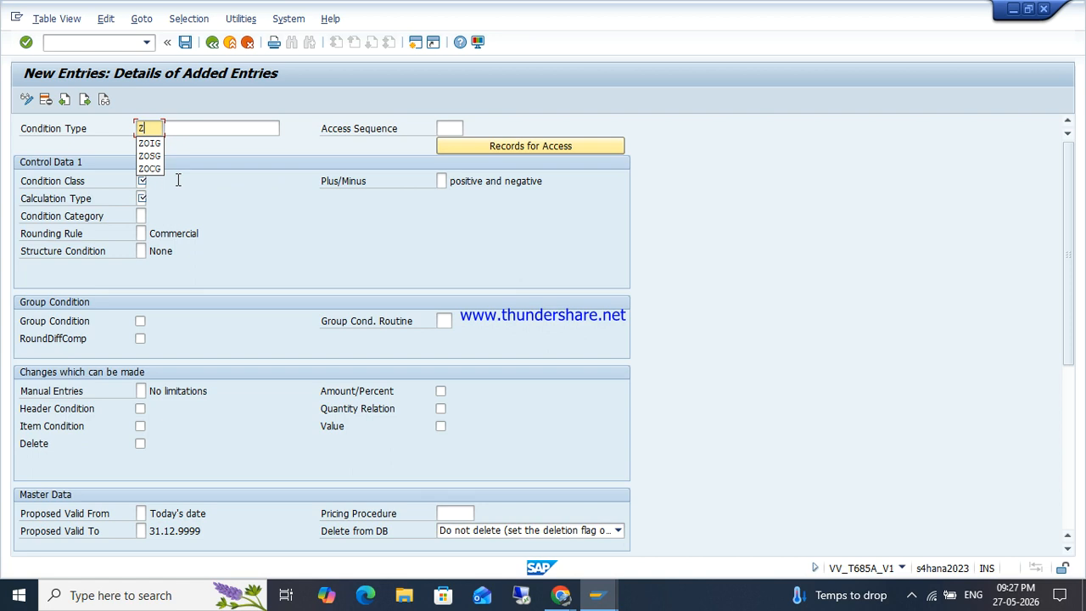
key("BackSpace")
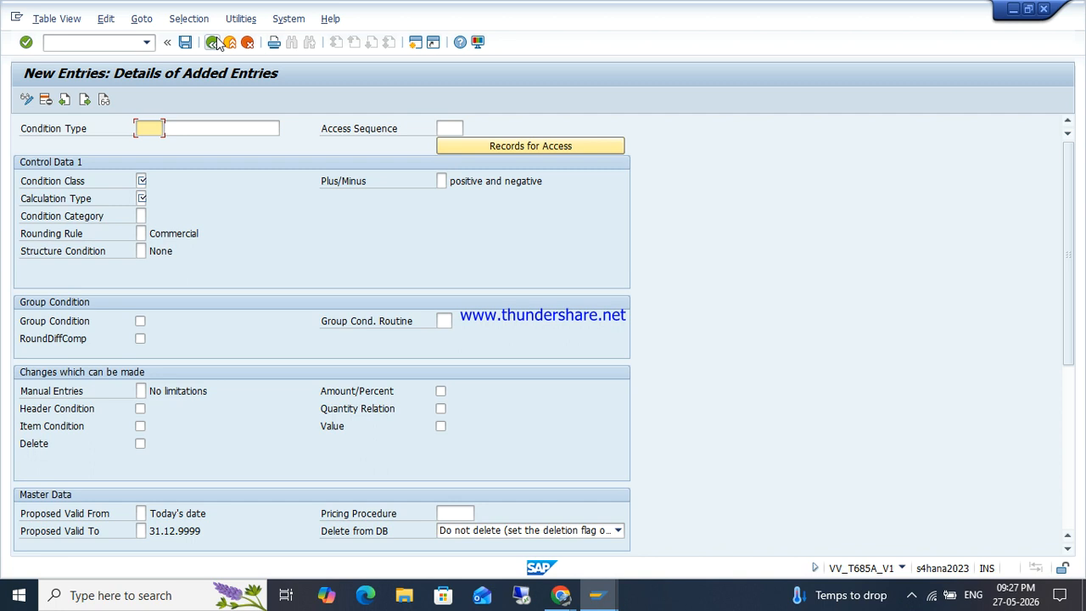
left_click(212, 44)
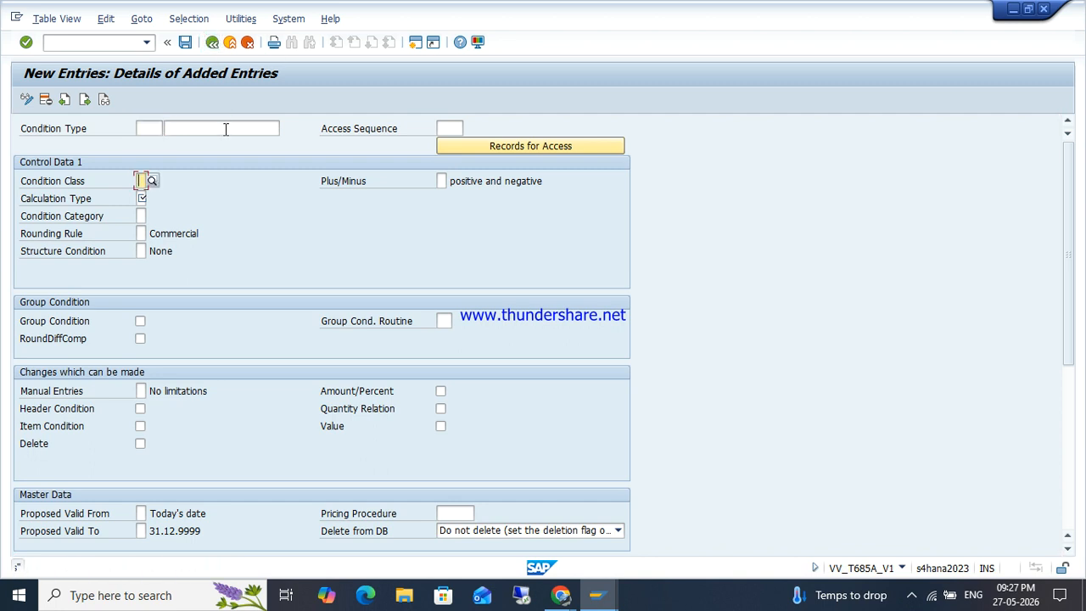
left_click(211, 45)
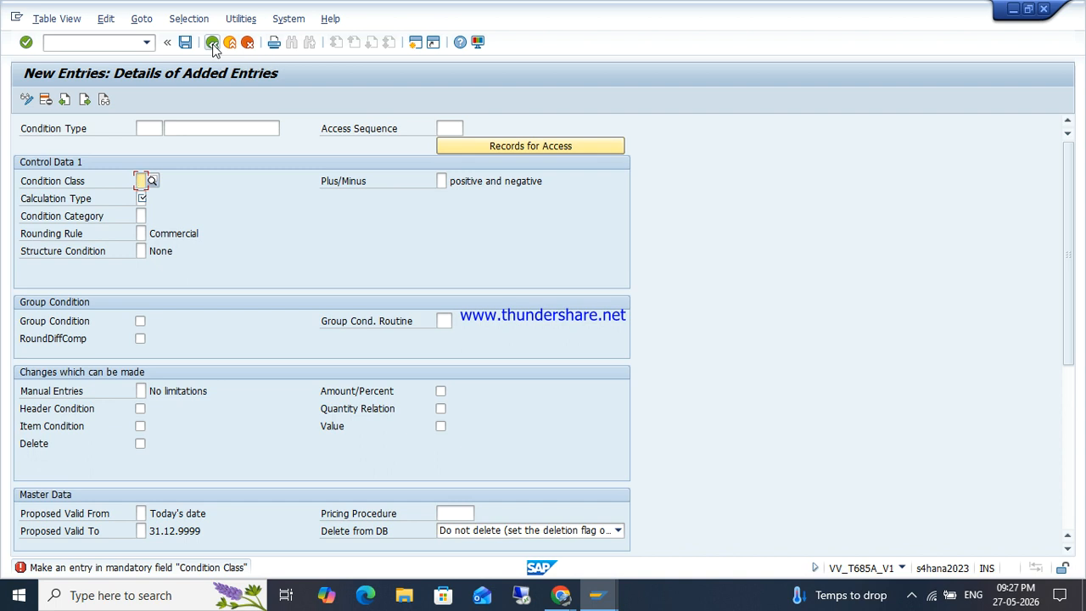
left_click(212, 44)
left_click(213, 299)
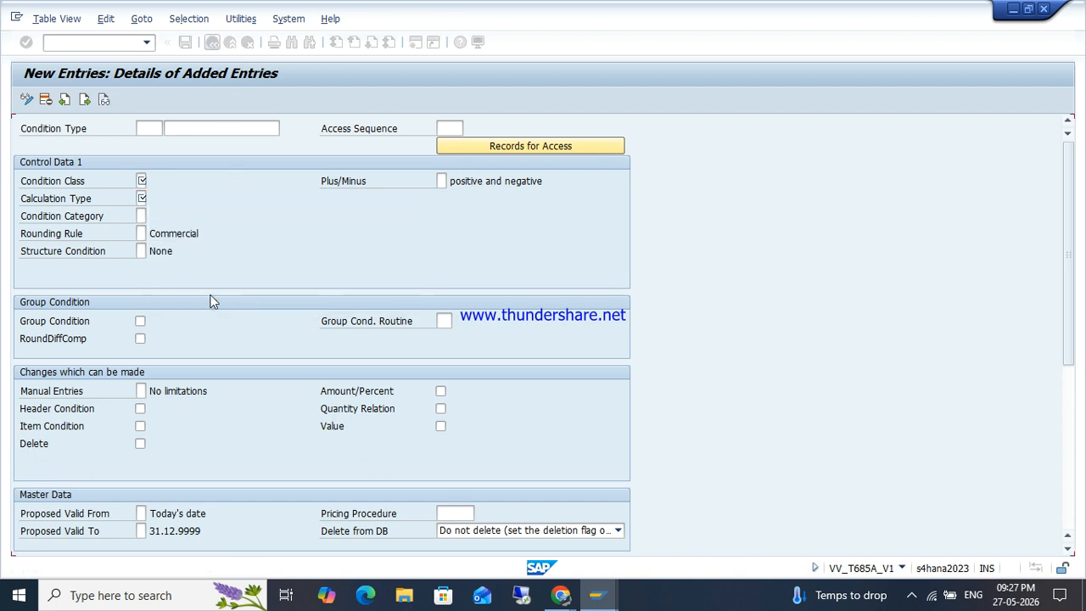
- Position the condition types overview at ZOCG to check the existing entries
left_click(159, 533)
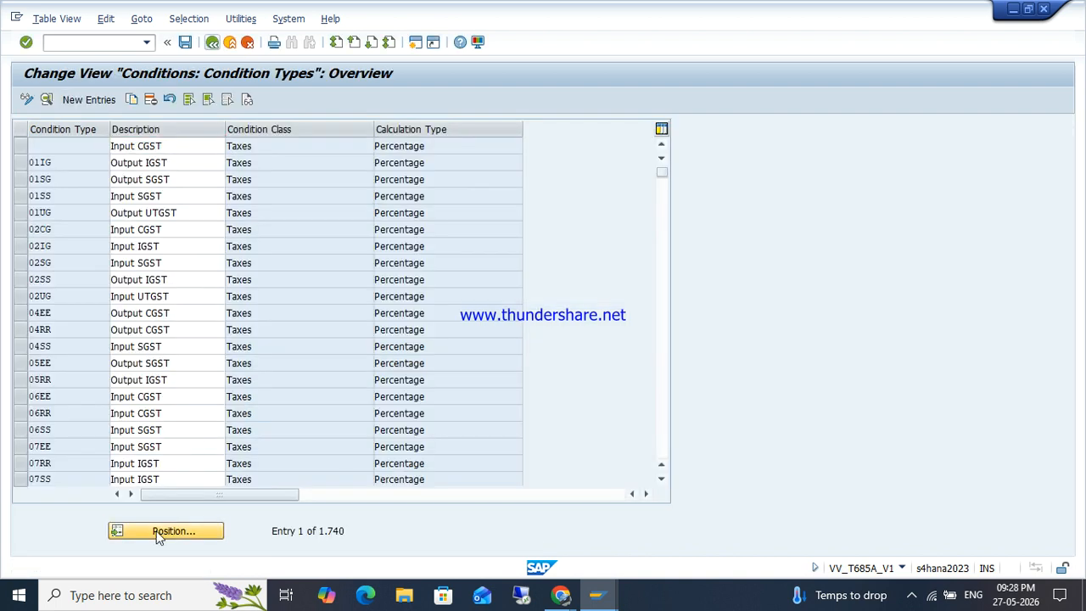
type("ZOCG")
key("Return")
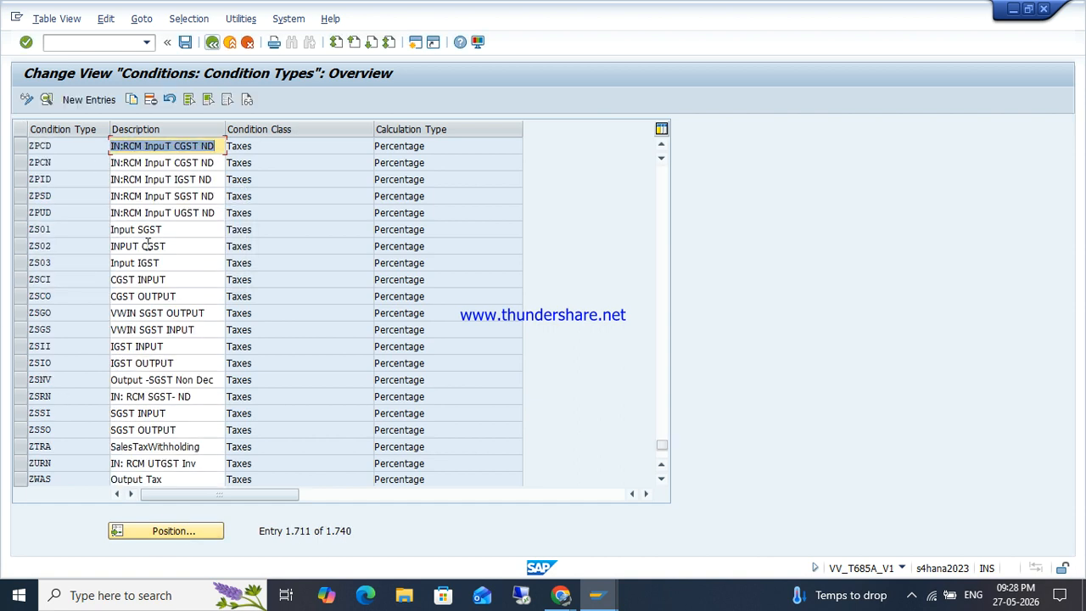
- Create a new condition type entry ZOCG with the description Input tax CGST
left_click(90, 100)
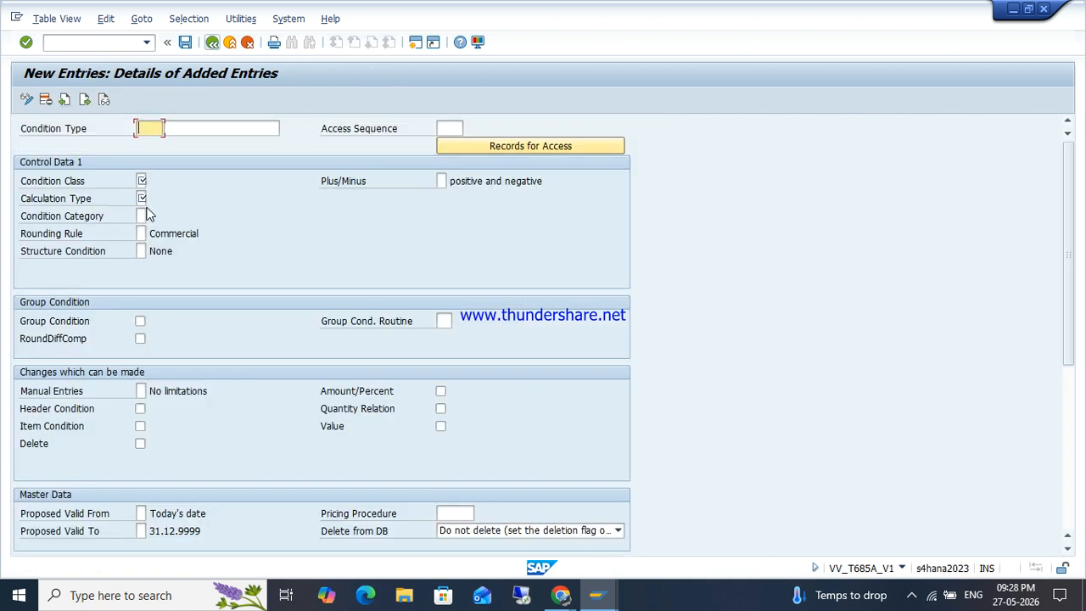
type("ZO")
key("Down")
key("Down")
key("Down")
key("Return")
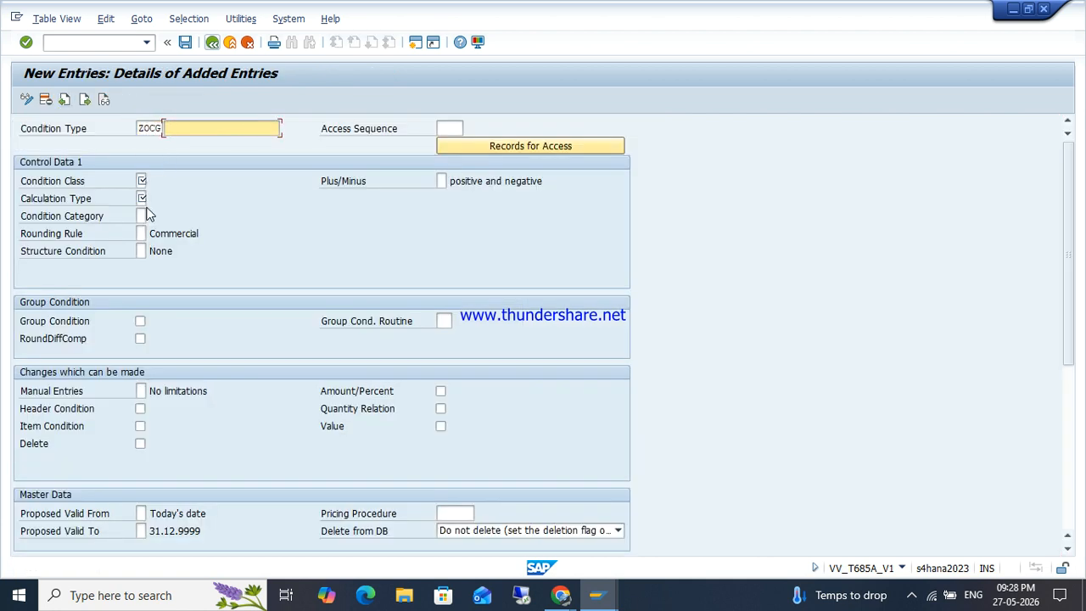
key("Down")
key("Down")
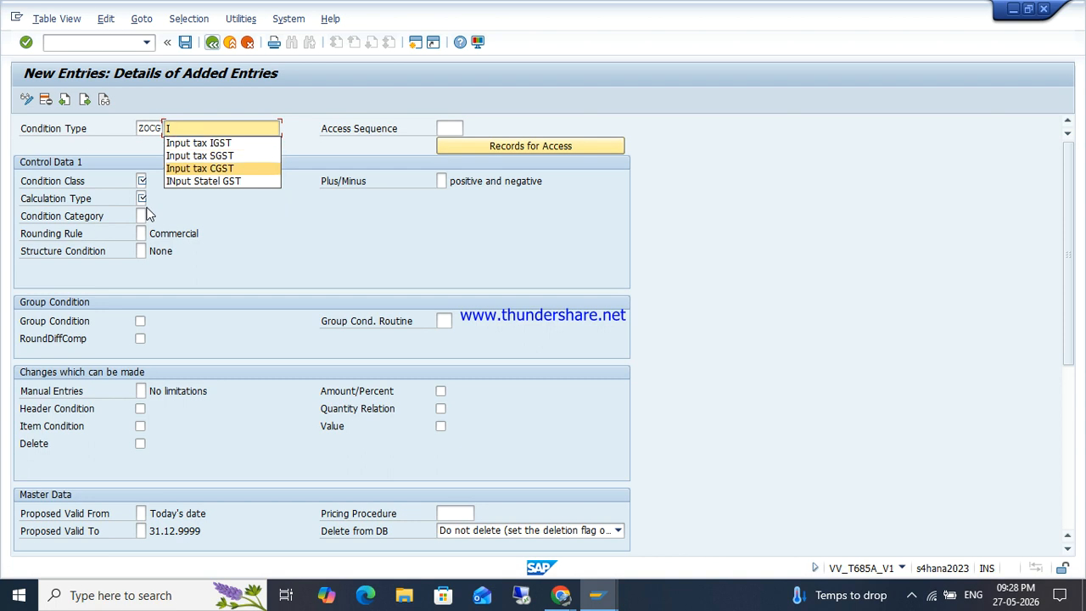
key("Return")
- Assign access sequence MWST to ZOCG and set condition class D, calculation type A and condition category D
key("Down")
key("Down")
key("Return")
key("Up")
key("Down")
key("Down")
key("Return")
key("Tab")
key("Down")
key("Return")
key("Down")
key("Up")
key("Down")
key("Return")
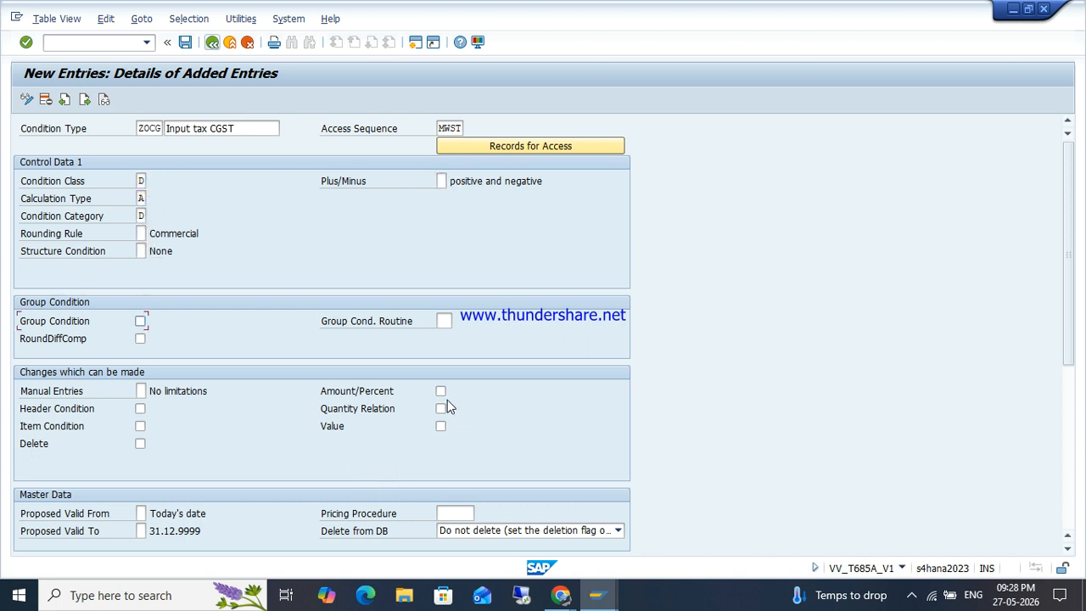
- Enable Amount/Percent, Value and Item Condition for ZOCG, save the entry and return to the condition types overview
left_click(441, 426)
left_click(141, 426)
key("Return")
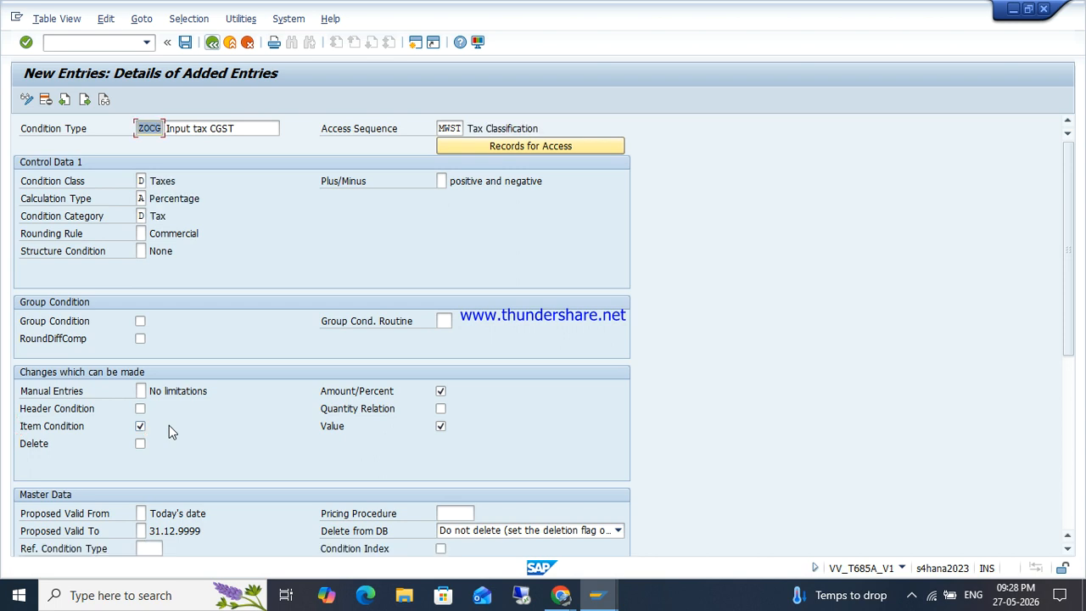
left_click(189, 49)
left_click(235, 269)
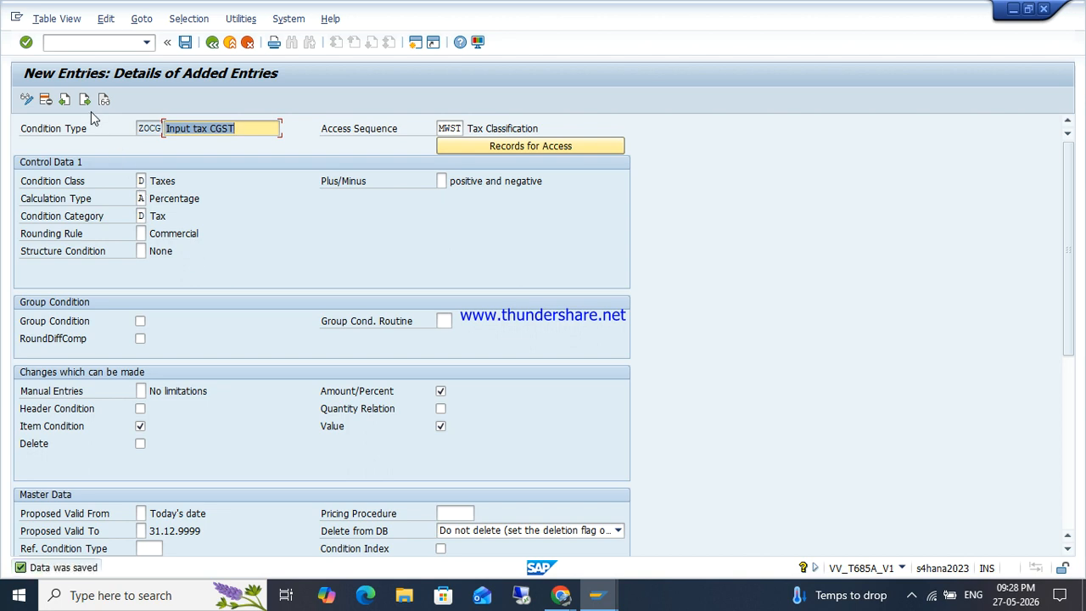
left_click(213, 44)
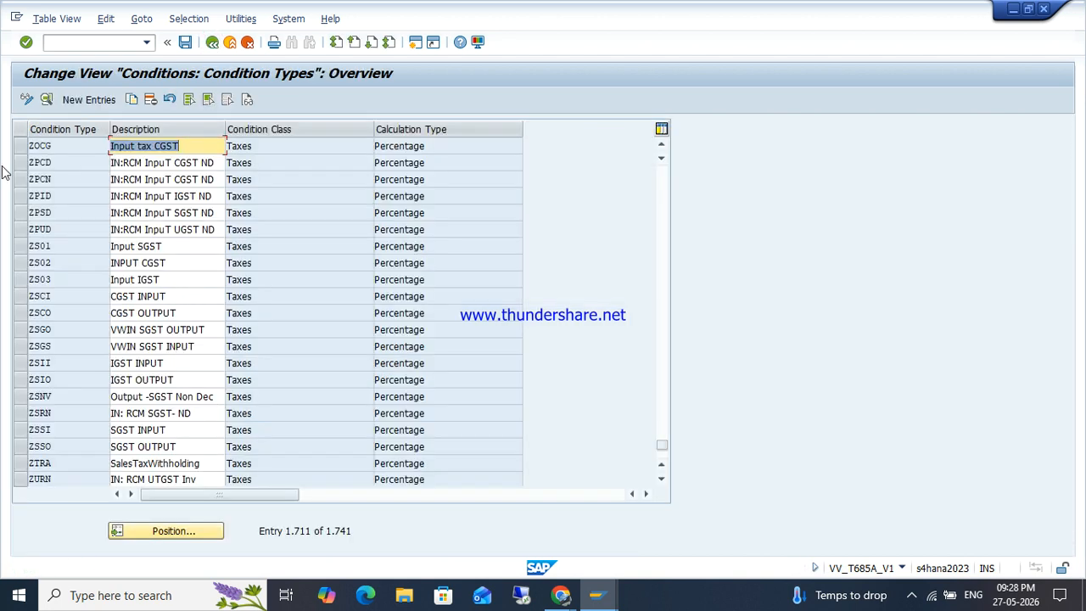
- Copy condition type ZOCG to ZOSG with the description Input tax SGST and save it
left_click(18, 146)
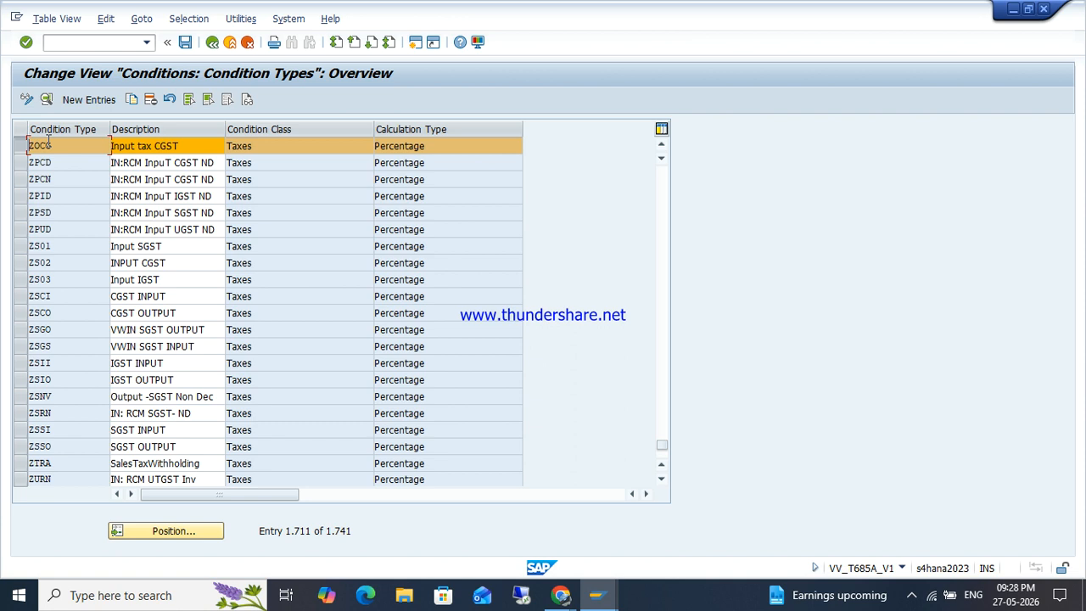
left_click(131, 100)
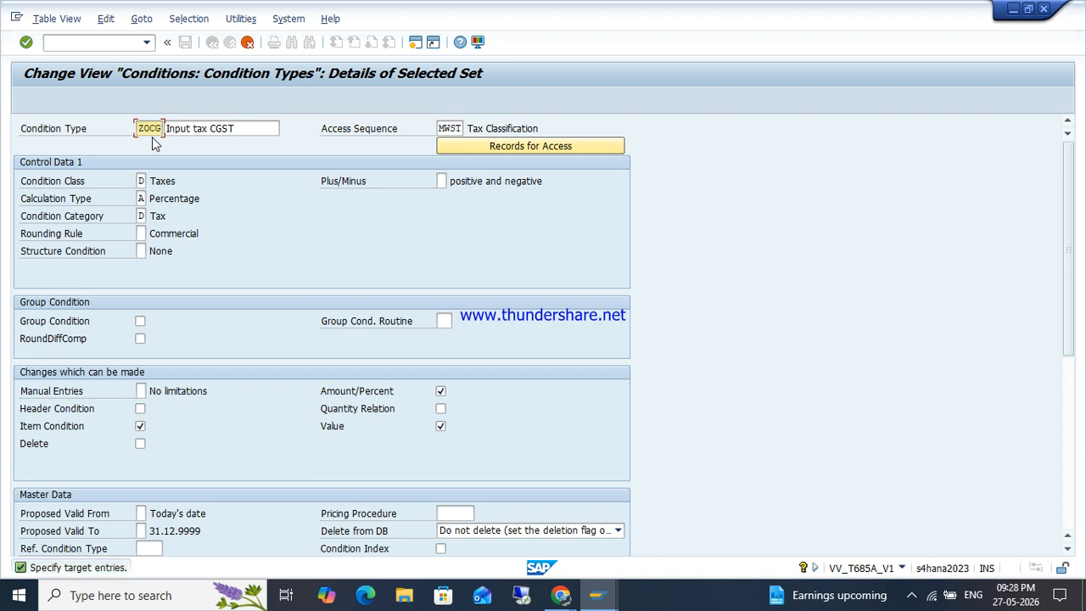
type("S")
key("Tab")
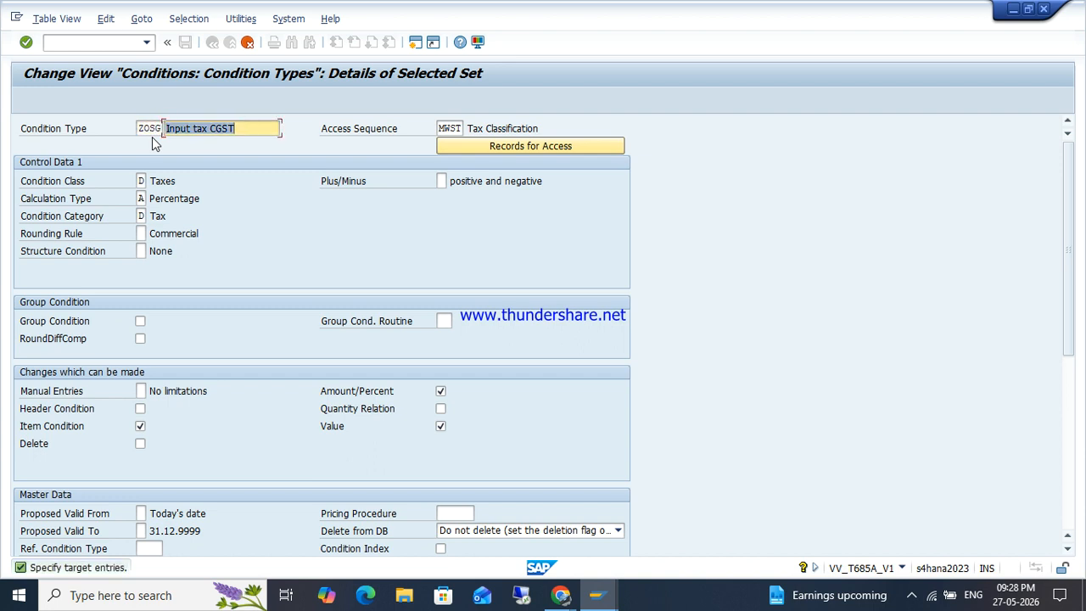
key("Left")
key("Left")
key("Left")
key("BackSpace")
type("S")
key("ctrl+a")
key("F3")
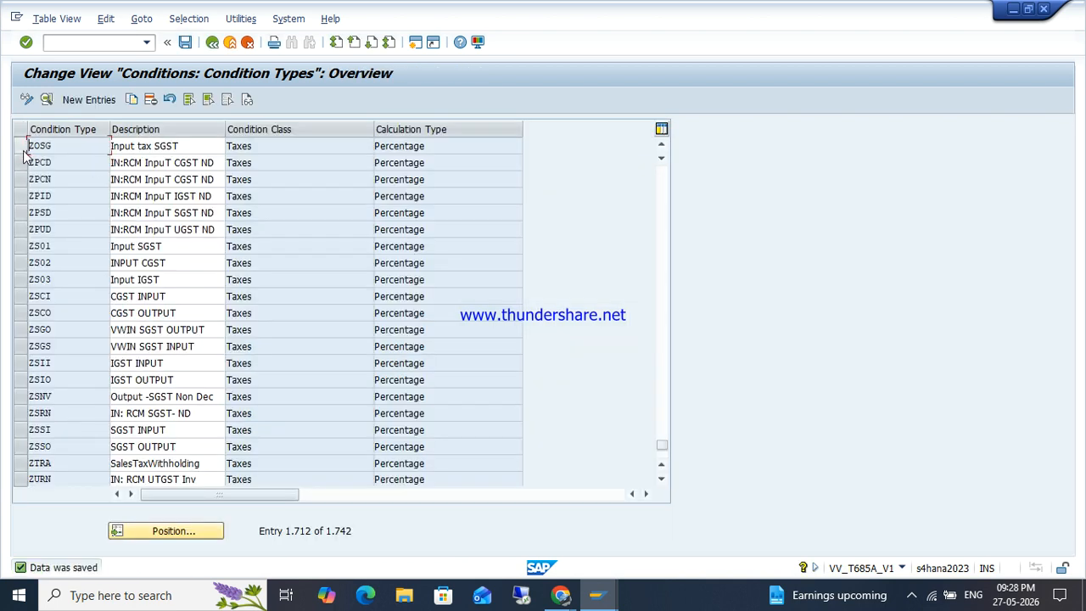
- Copy condition type ZOSG to ZOIG with the description Input tax IGST and save it
left_click(21, 147)
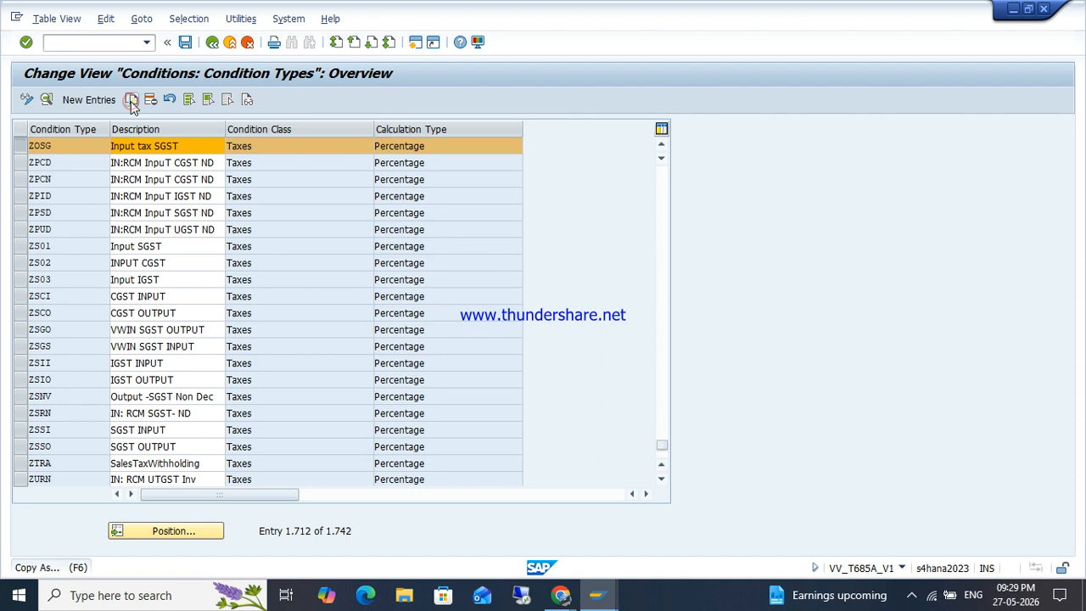
left_click(131, 99)
type("ZOC")
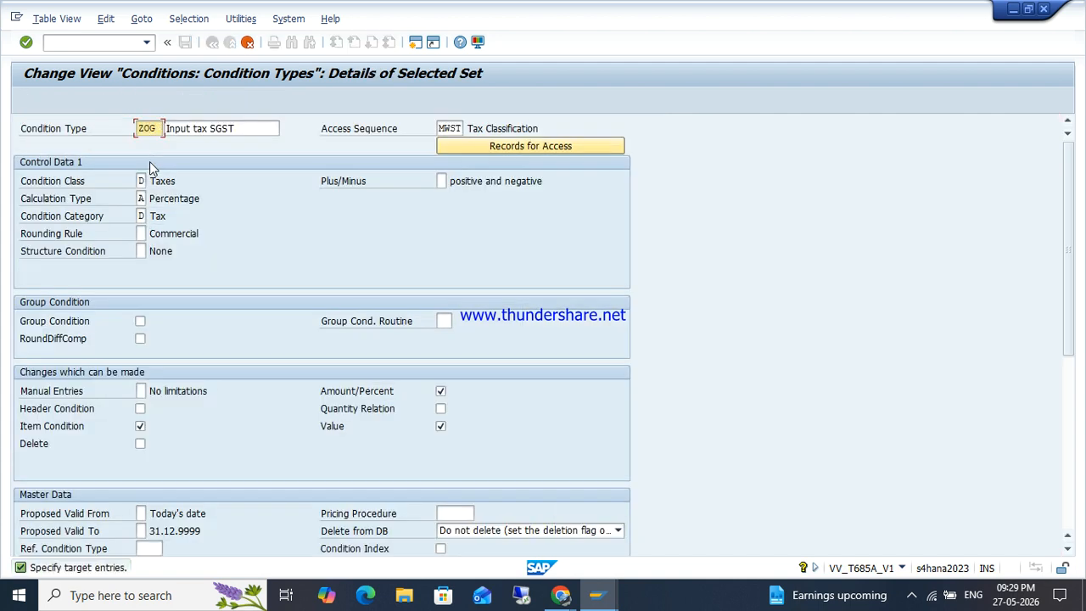
type("I")
key("Tab")
key("Right")
key("Left")
key("Left")
key("Left")
key("Left")
key("BackSpace")
type("I")
key("Return")
key("ctrl+s")
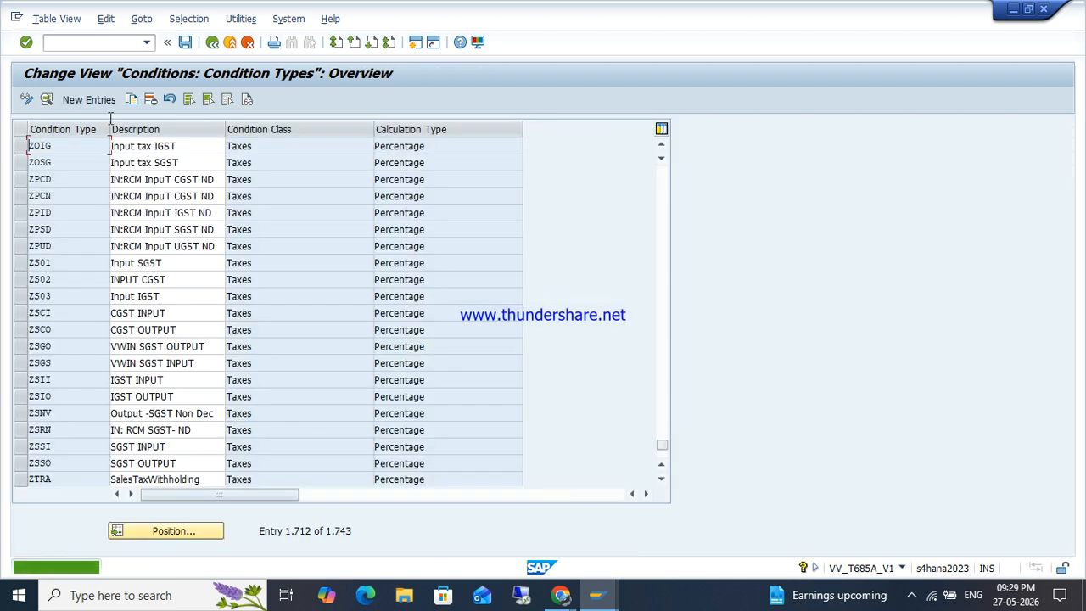
- Copy condition type ZOIG to CGZO with the description OUTPUT CGST and save it
left_click(26, 145)
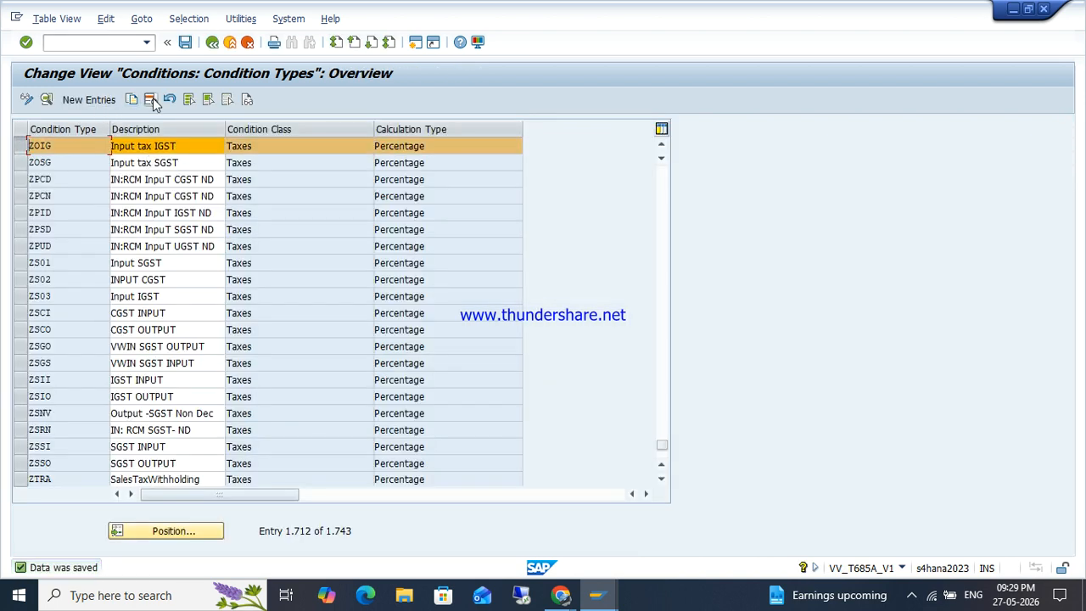
left_click(132, 99)
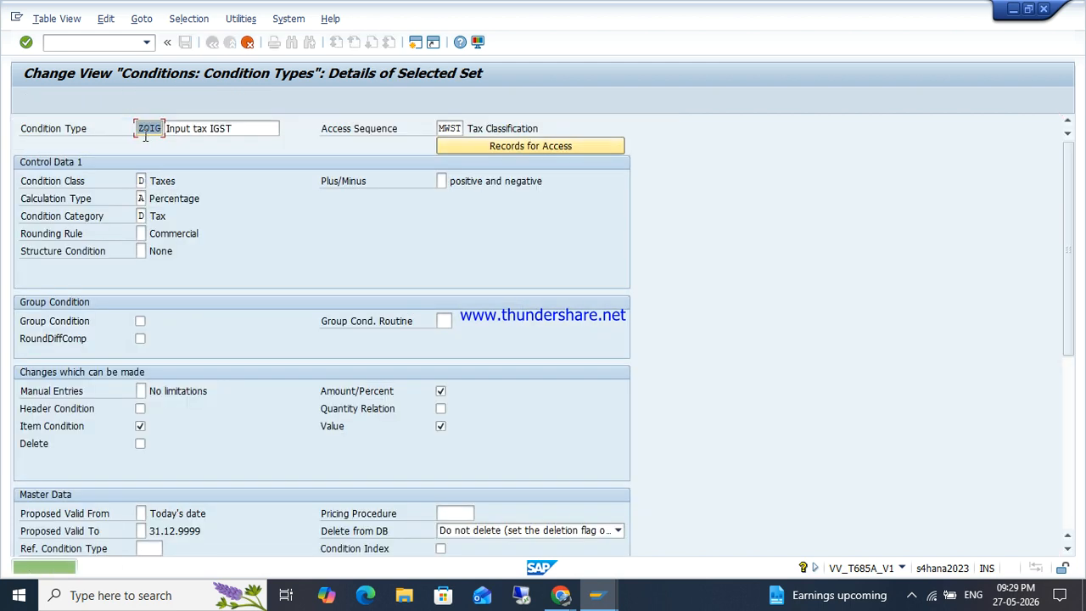
type("CG")
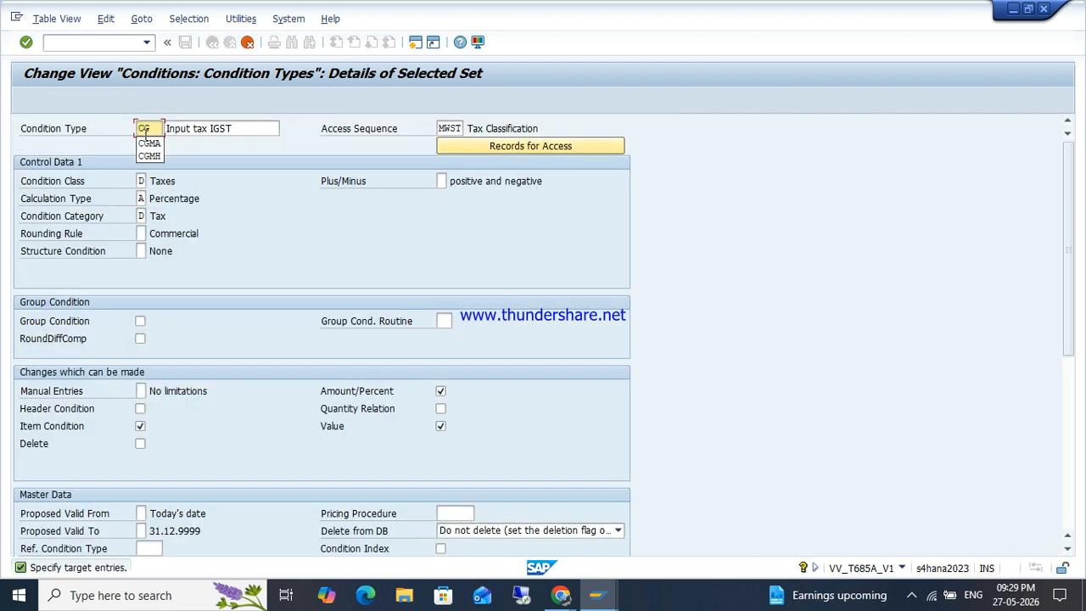
type("ZO")
key("Tab")
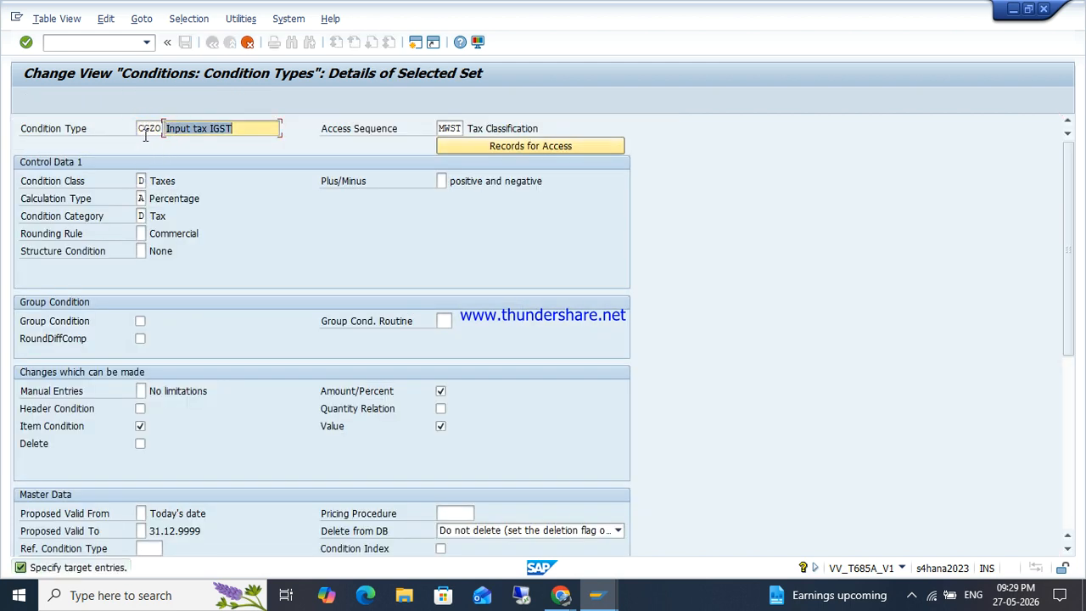
key("Delete")
type("O")
key("Down")
key("Down")
key("Down")
key("Return")
key("Return")
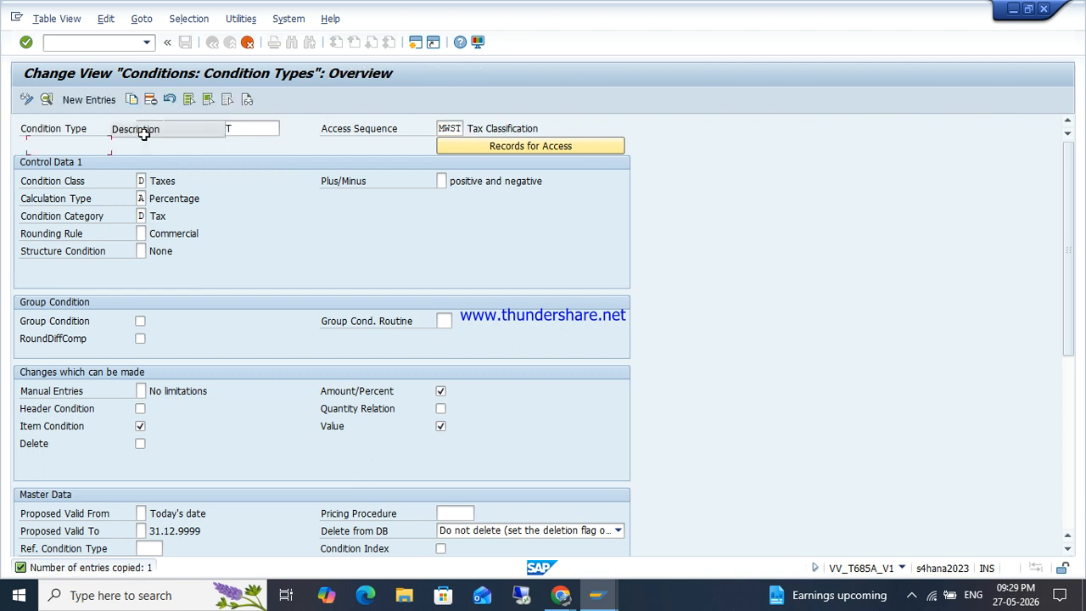
key("ctrl+s")
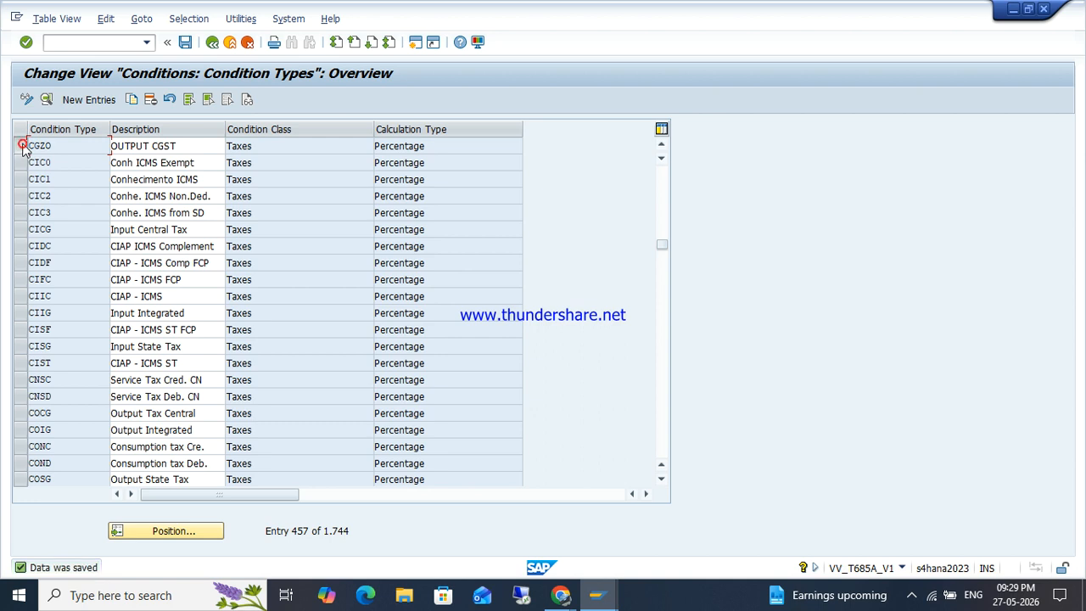
- Copy condition type CGZO to SGZO with the description OUTPUT SGST and save it
left_click(21, 146)
left_click(131, 99)
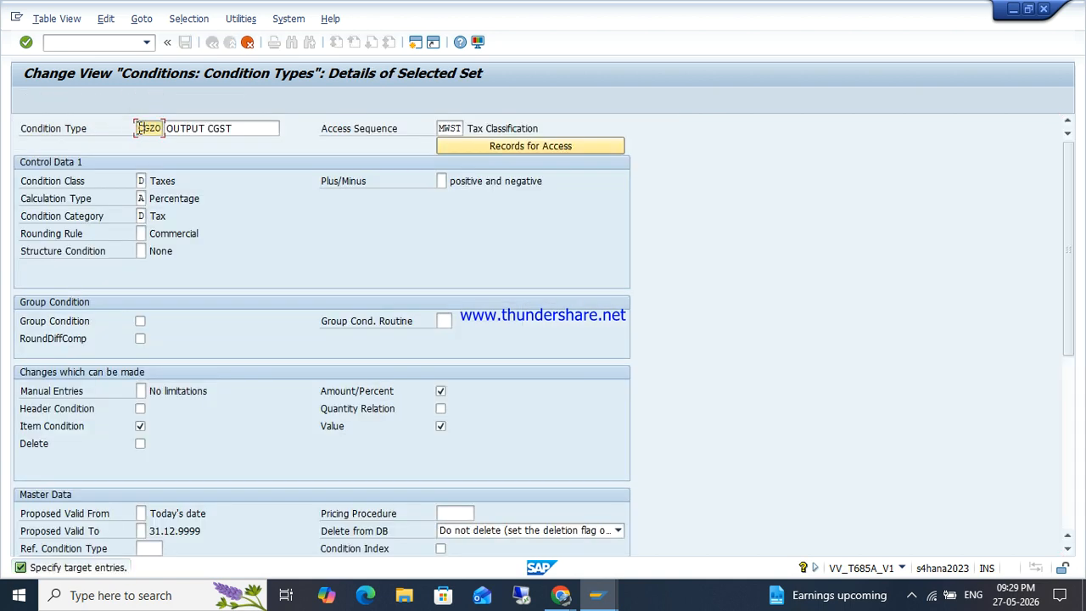
key("Tab")
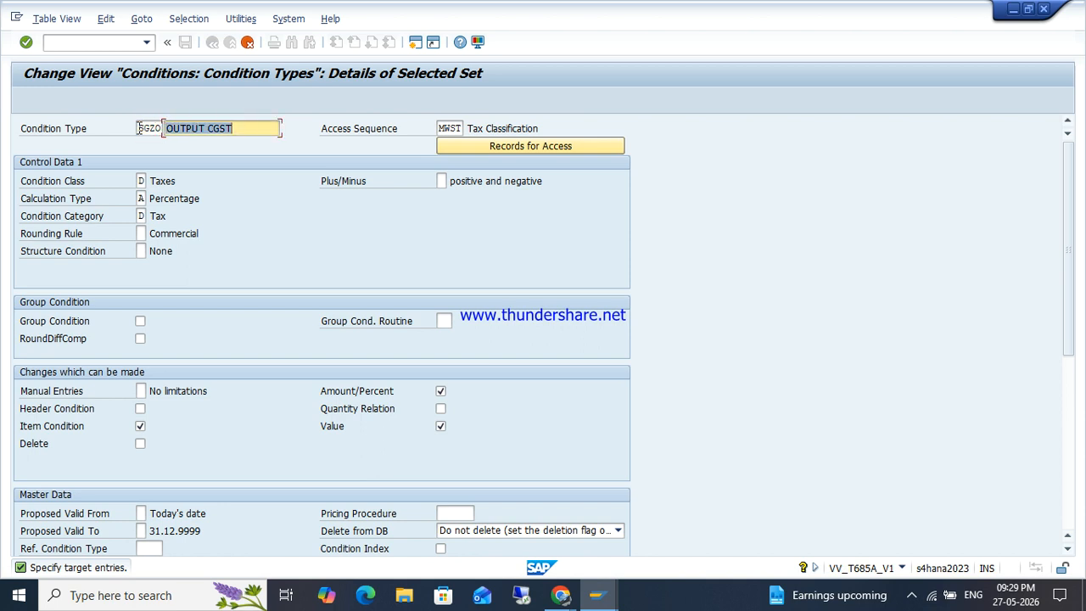
key("Left")
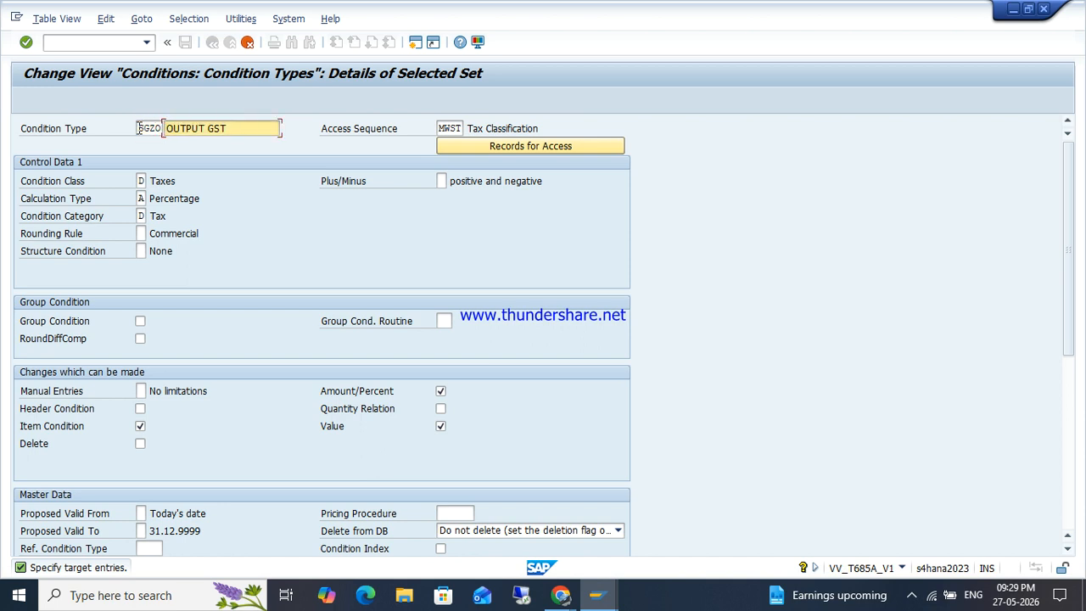
key("Return")
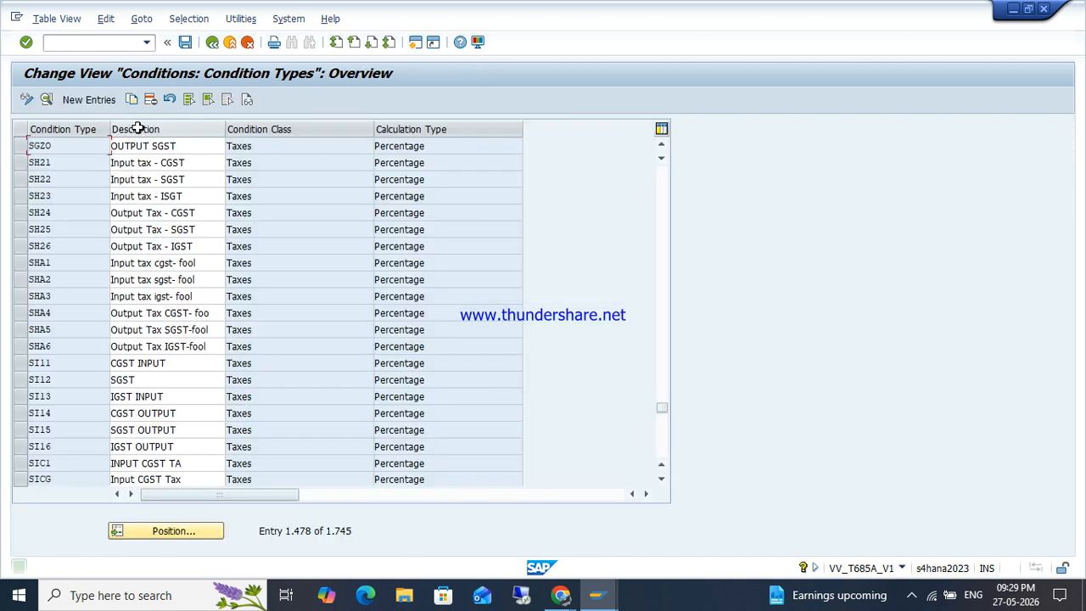
- Copy condition type SGZO to IGZO with the description OUTPUT IGST and save it
left_click(23, 146)
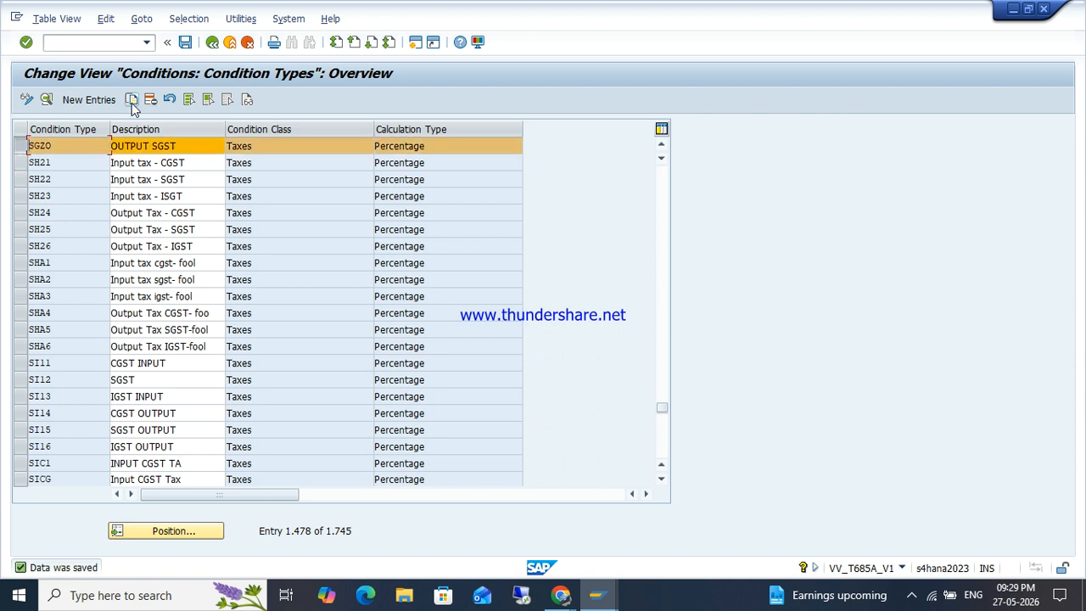
left_click(132, 100)
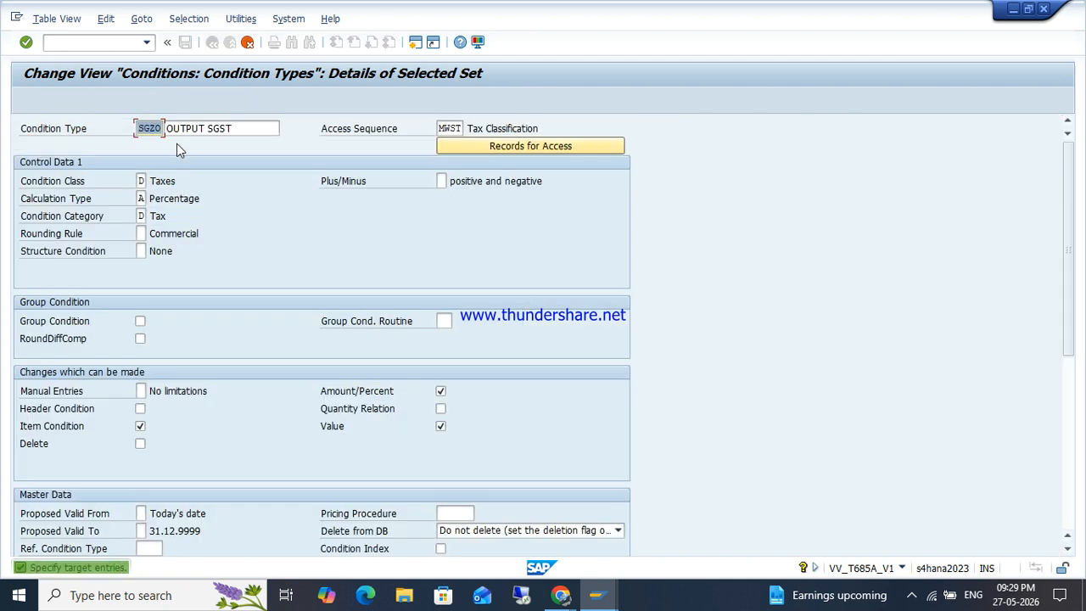
type("I")
key("Tab")
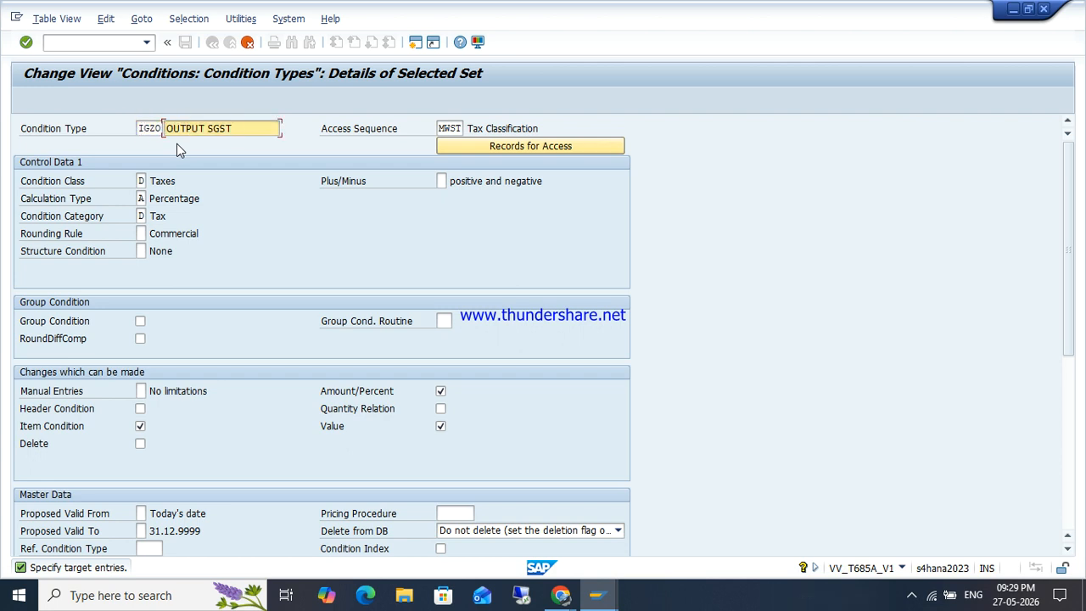
key("BackSpace")
type("I")
key("Return")
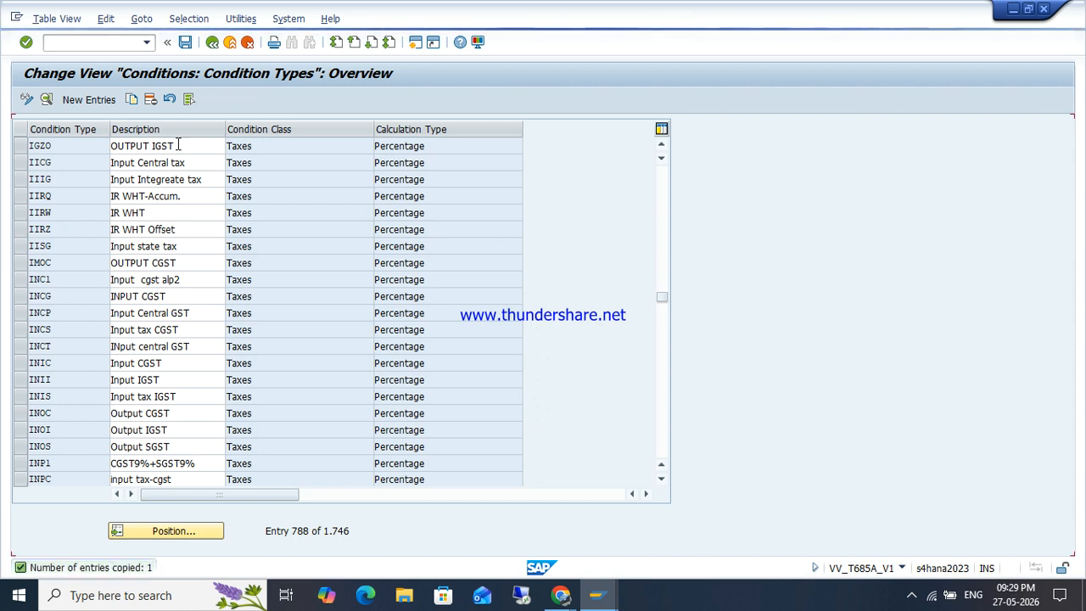
key("ctrl+s")
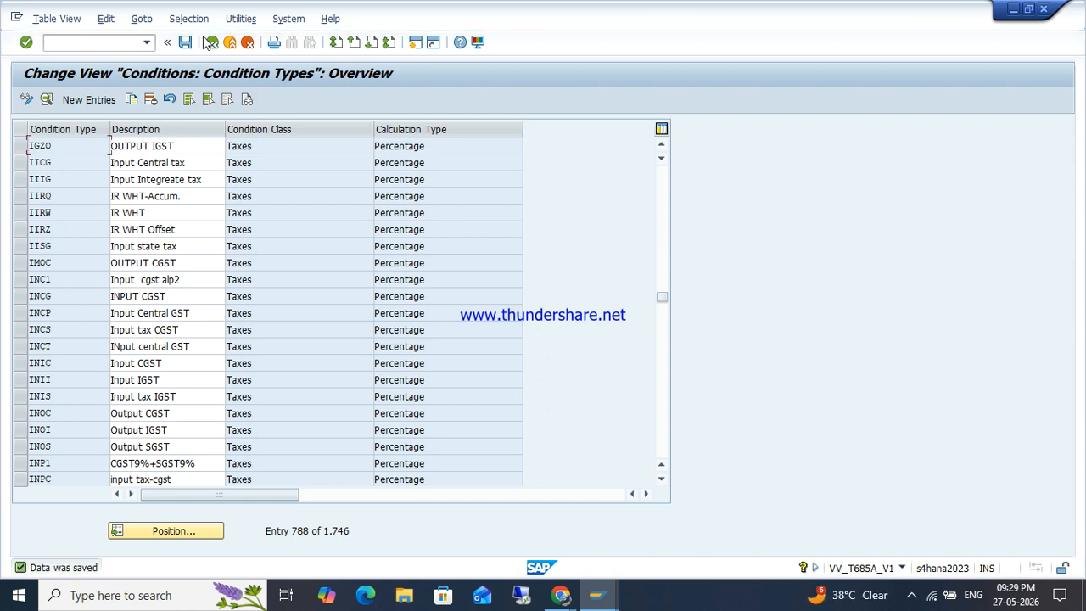
- Return to the IMG structure and open the Check and Change Settings for Tax Processing activity
left_click(213, 42)
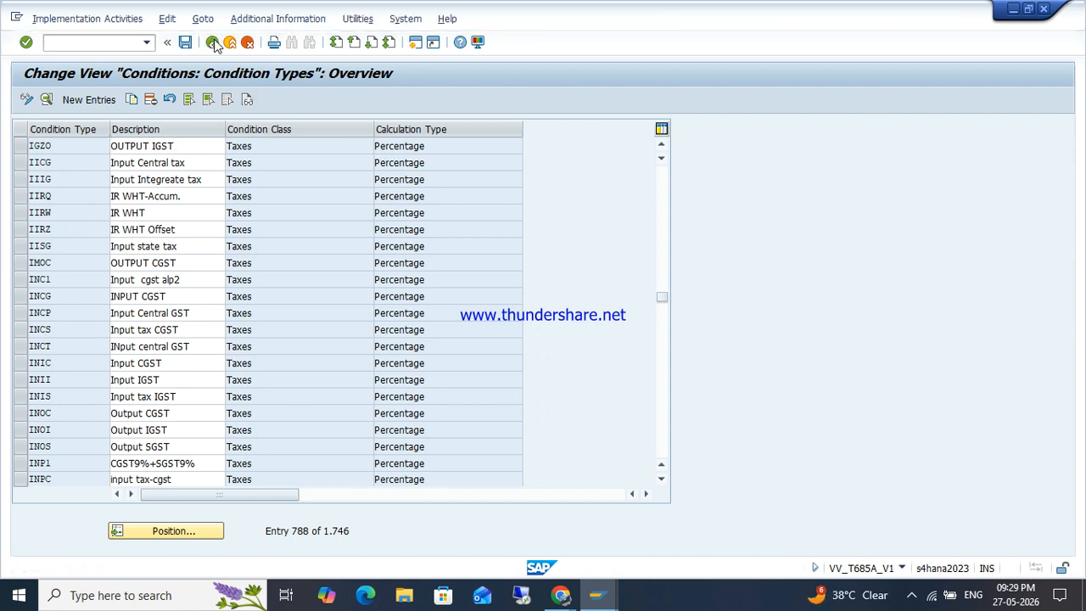
left_click(486, 132)
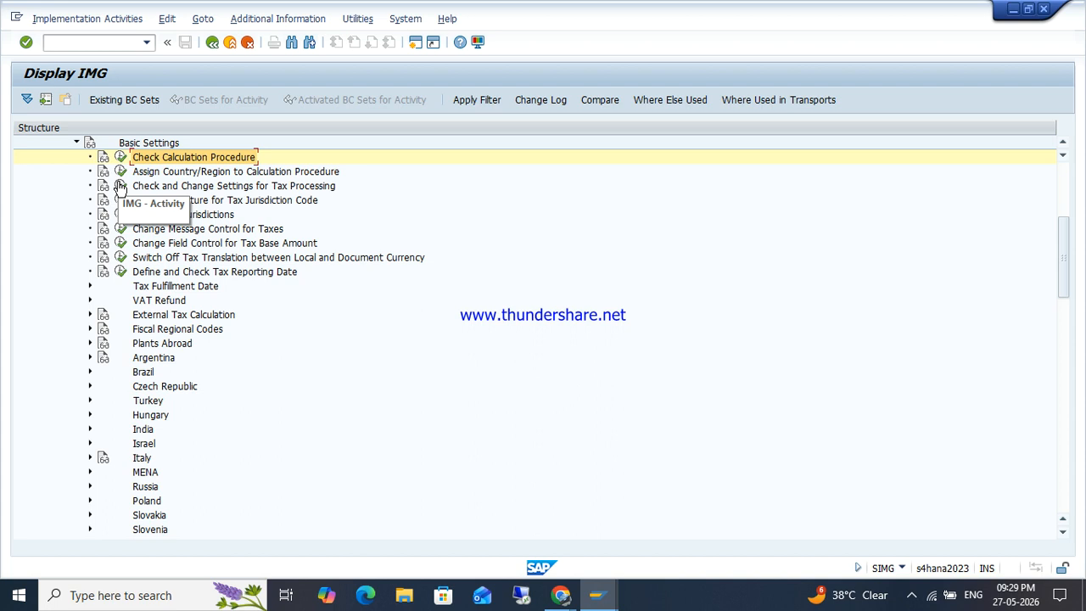
left_click(158, 187)
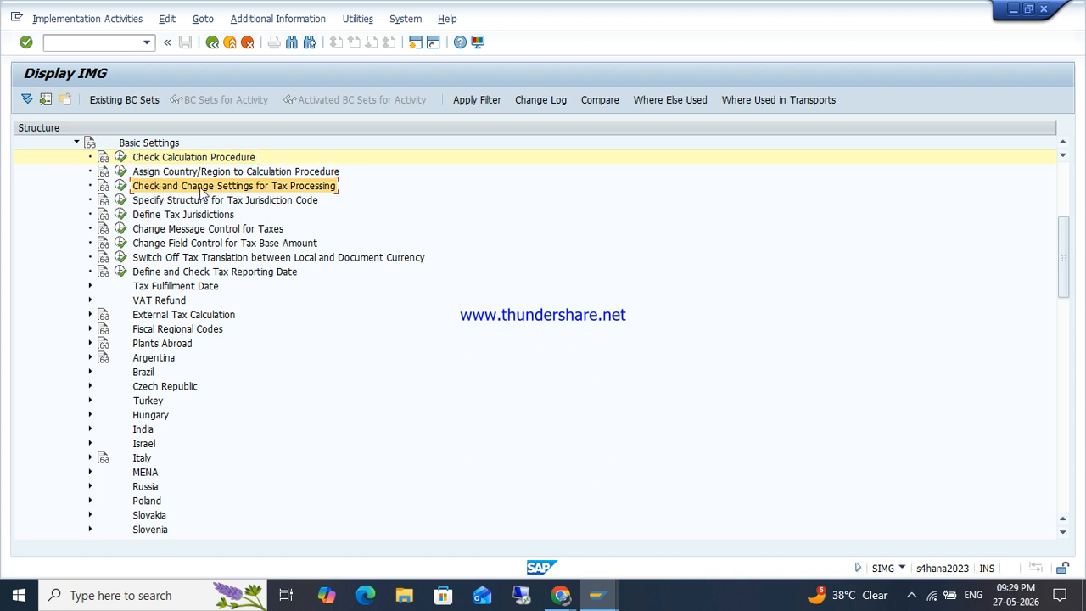
left_click(121, 185)
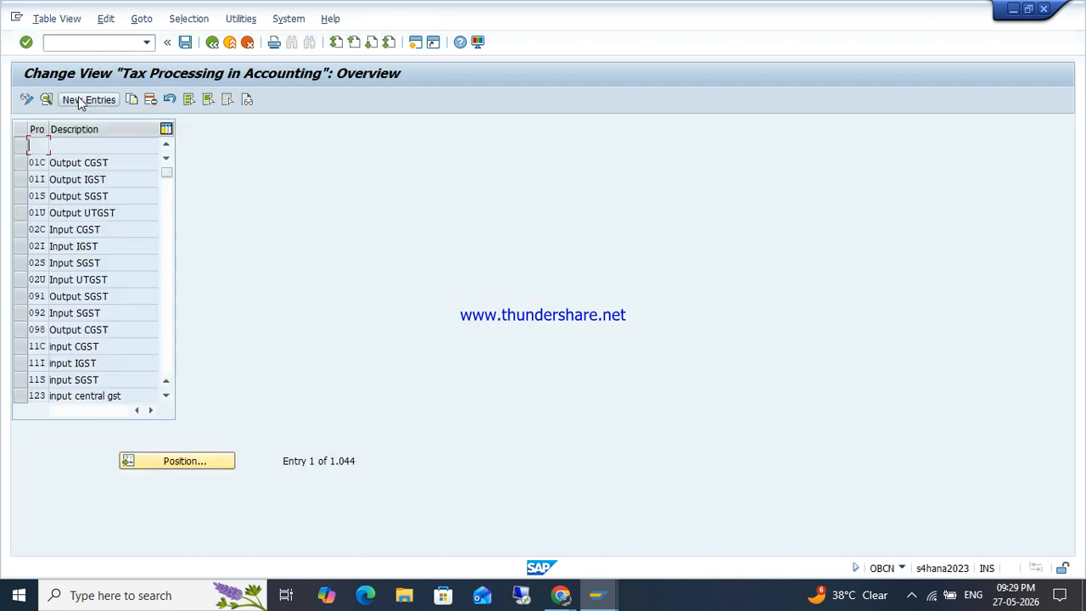
- Create a tax processing entry with process ZOC, description INPUT TAX CGST, tax type 2 and posting indicator 2
left_click(88, 99)
type("Z")
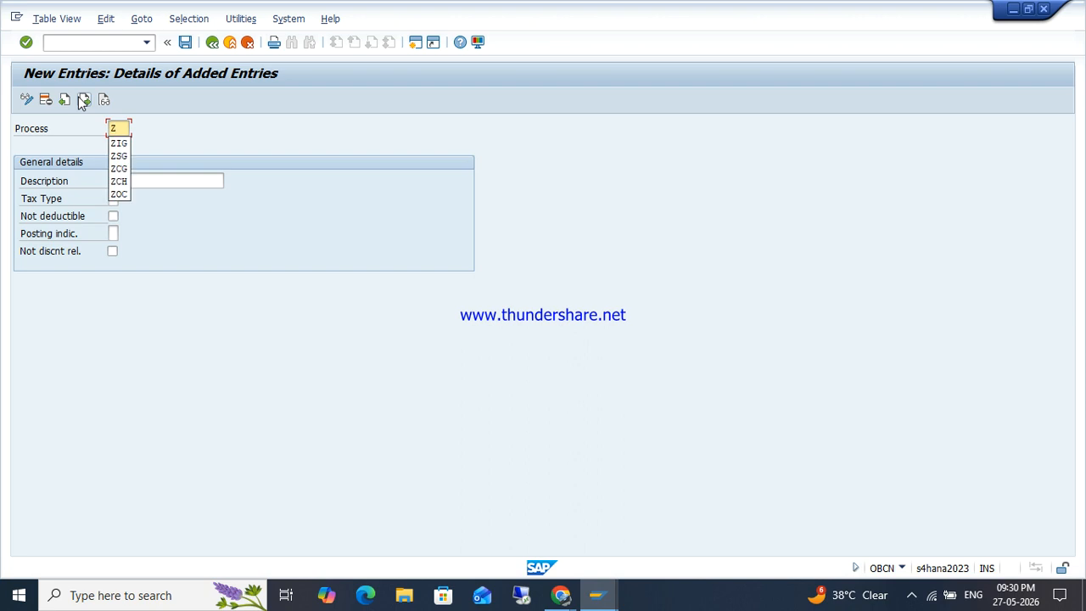
type("OC")
key("Return")
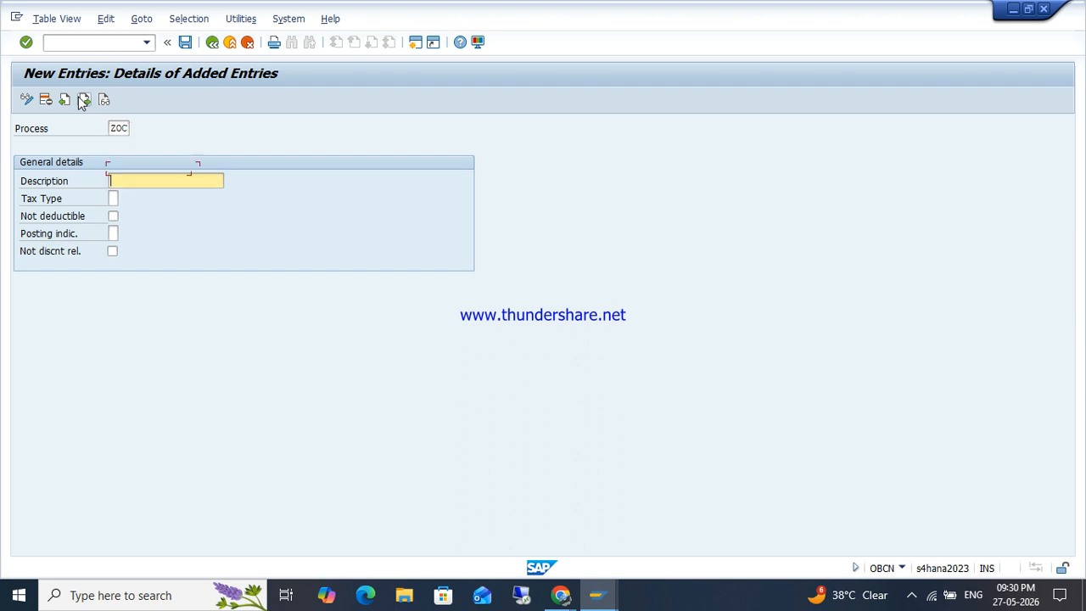
type("I")
key("Down")
key("Down")
key("Down")
key("Return")
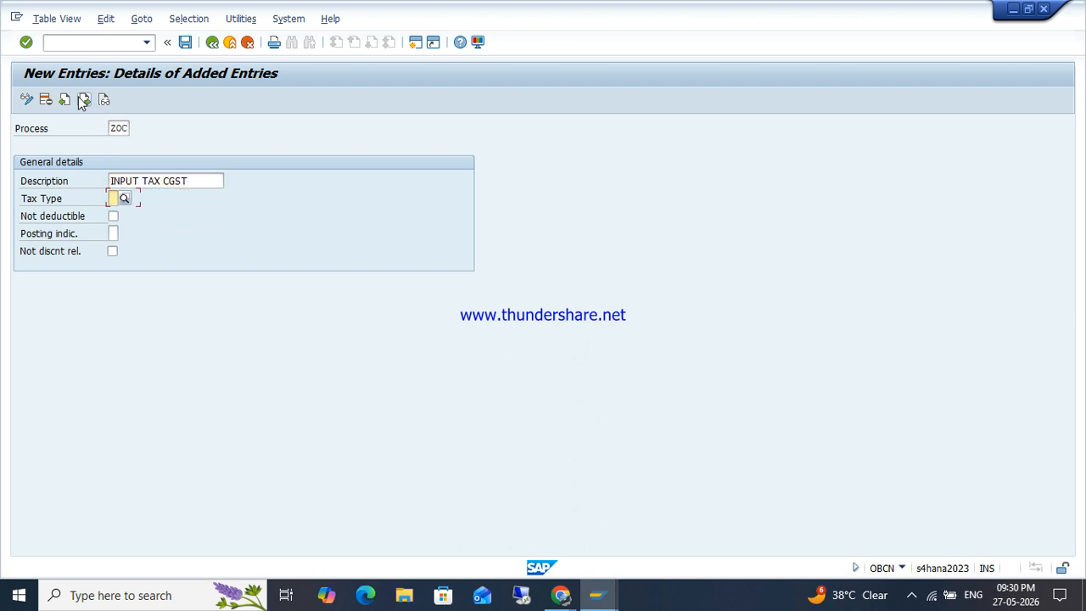
type("2")
key("Return")
type("2")
key("Return")
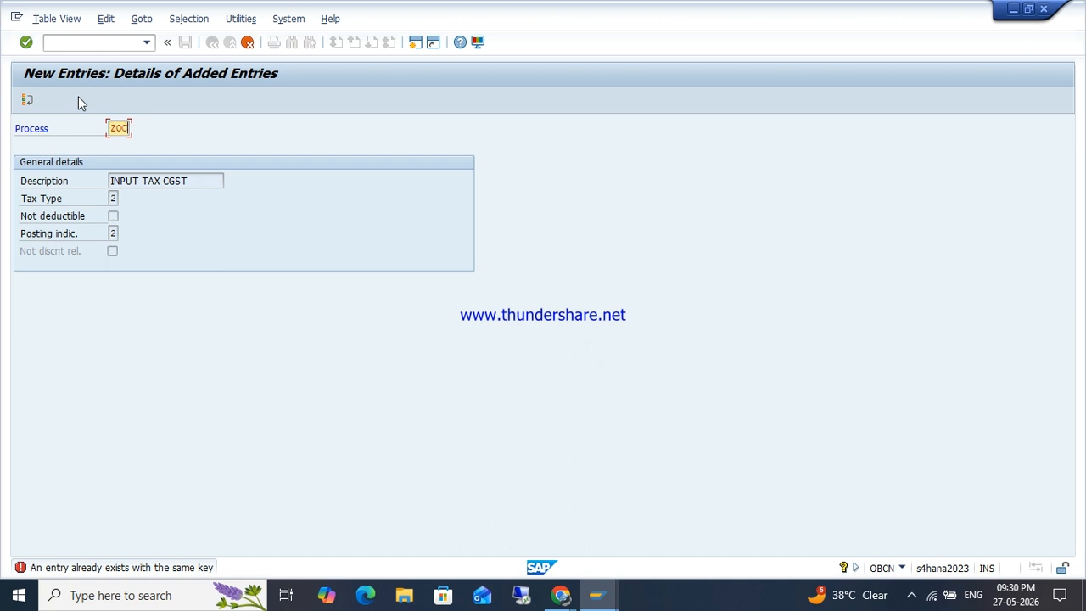
- Change the process key of the INPUT TAX CGST entry to ZCG and save it in the proposed customizing request
type("Z")
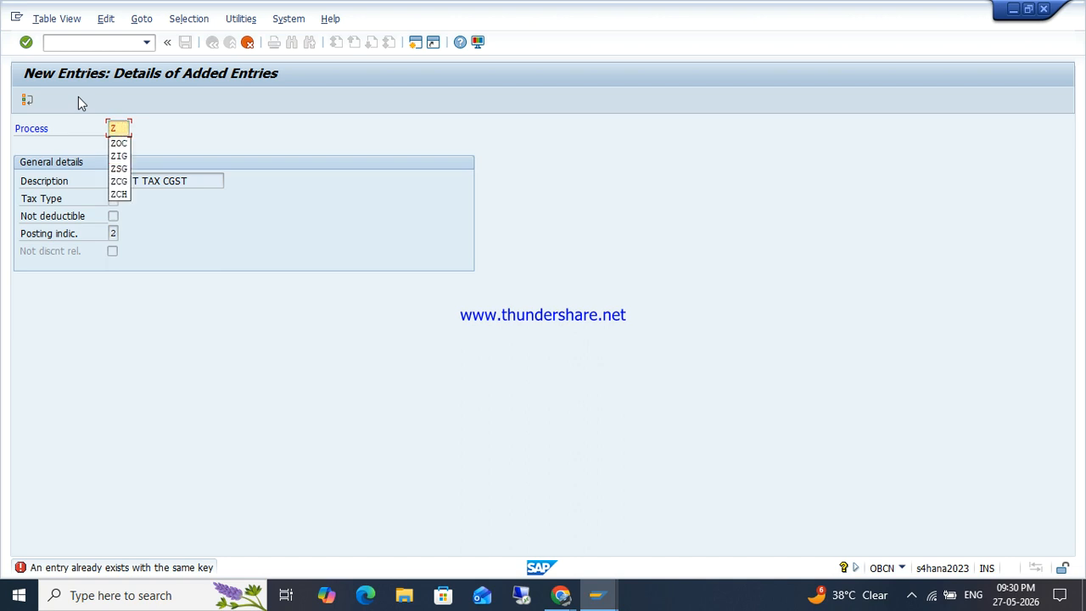
type("CG")
key("Return")
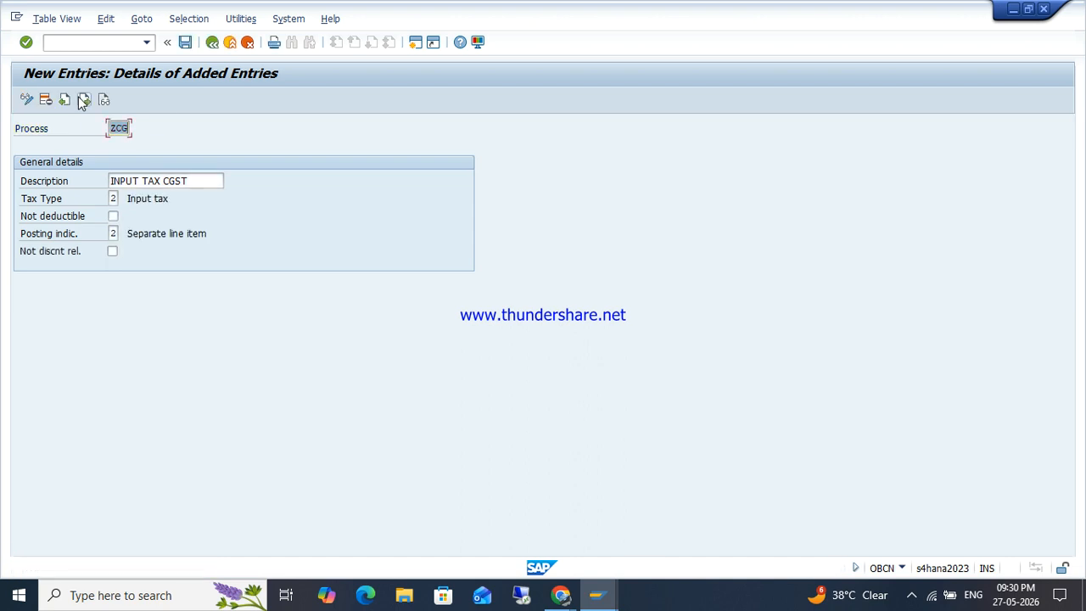
key("ctrl+s")
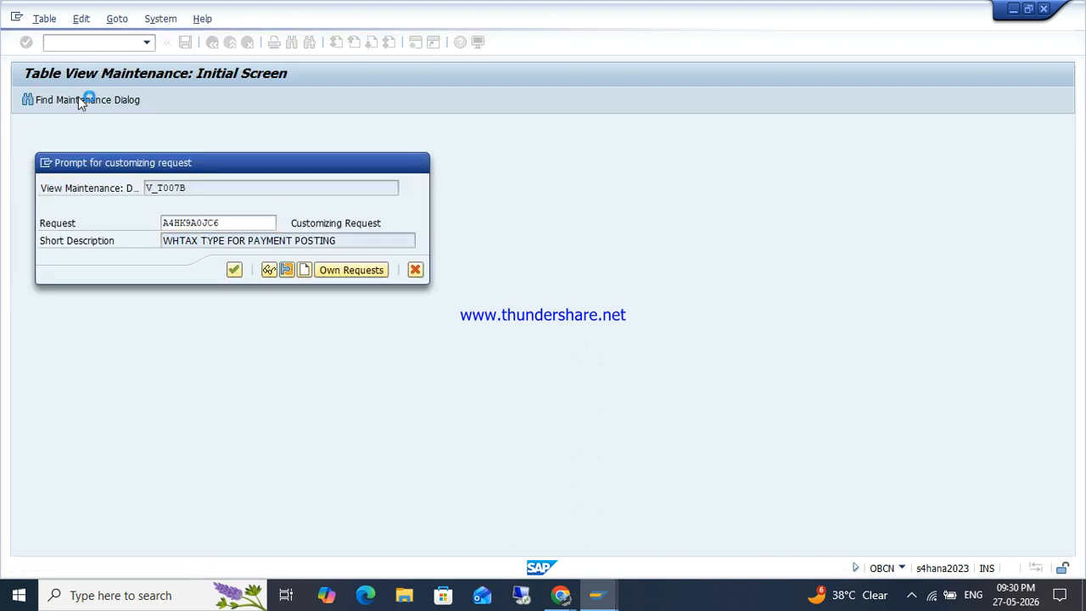
key("Return")
- Add process ZSG with description INPUT TAX SGST, tax type 2 and posting indicator 2, and save it
left_click(84, 99)
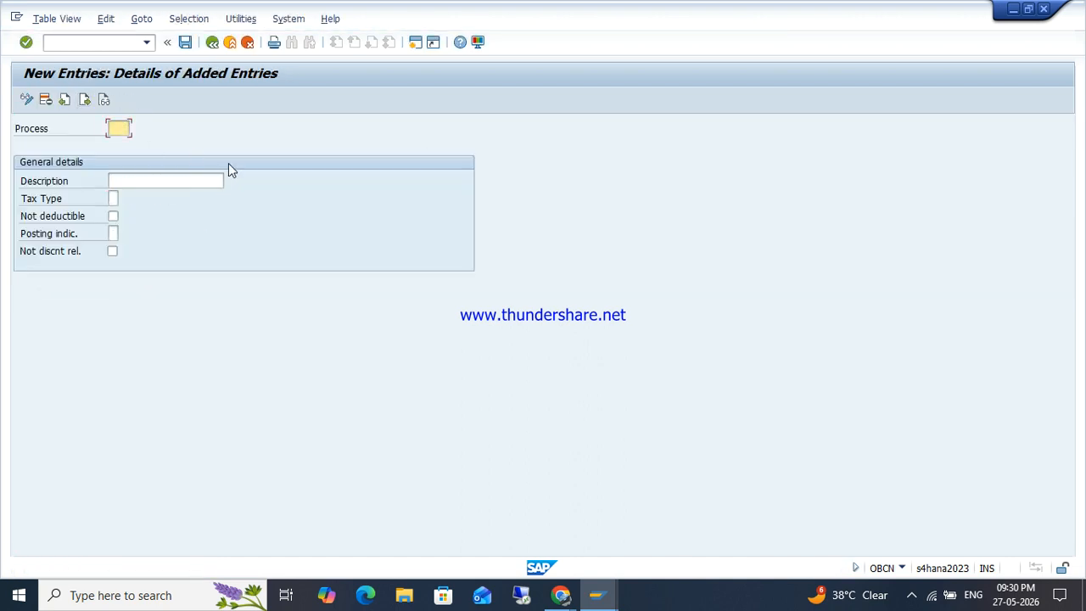
type("ZSG")
key("Tab")
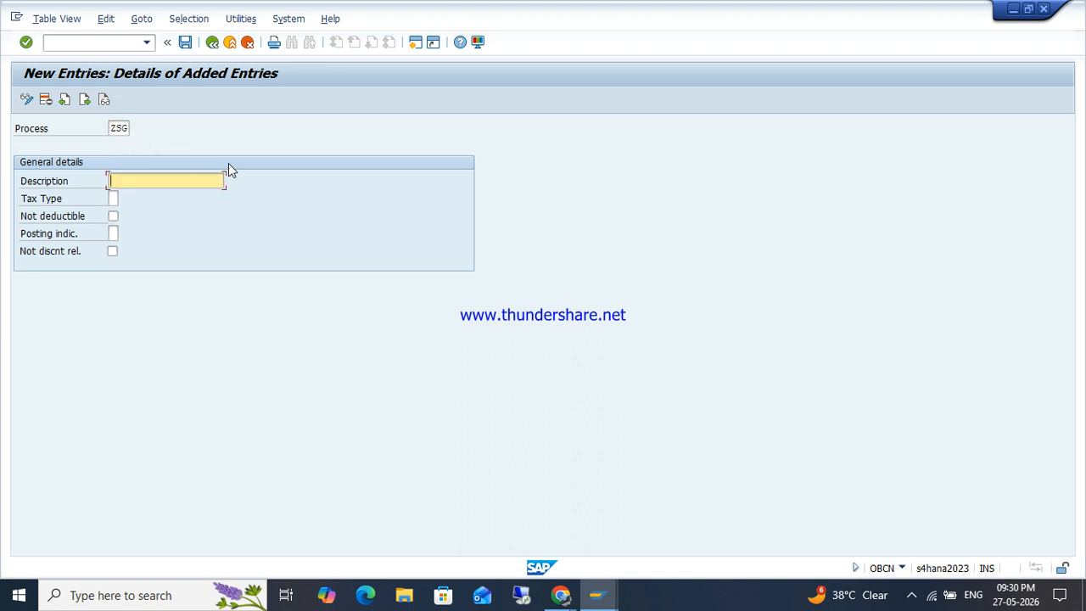
type("I")
key("Down")
key("Tab")
type("2")
key("Tab")
key("Tab")
type("2")
key("Return")
key("ctrl+s")
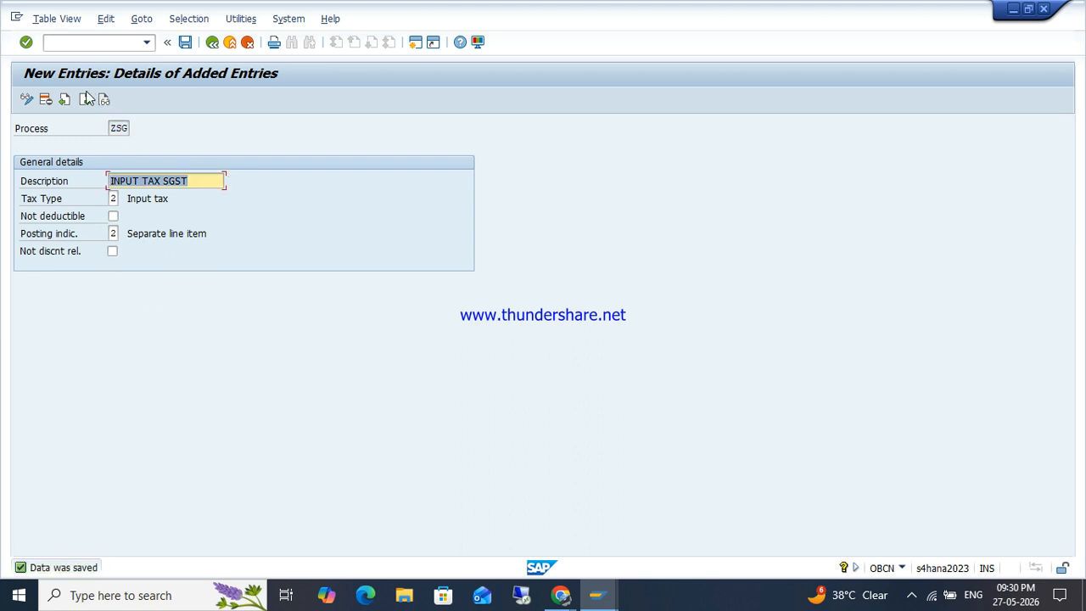
- Start a new tax processing entry with process ZIG and description INPUT TAX IGST
left_click(84, 101)
type("ZIG")
key("Tab")
type("I")
key("Down")
key("Down")
key("Tab")
key("shift+Tab")
key("BackSpace")
key("Down")
type("I")
key("Down")
key("Down")
key("Down")
- Set the tax type of process ZIG to 2 and its posting indicator to 2, and save the entry
key("Tab")
type("2")
key("Tab")
key("Tab")
type("2")
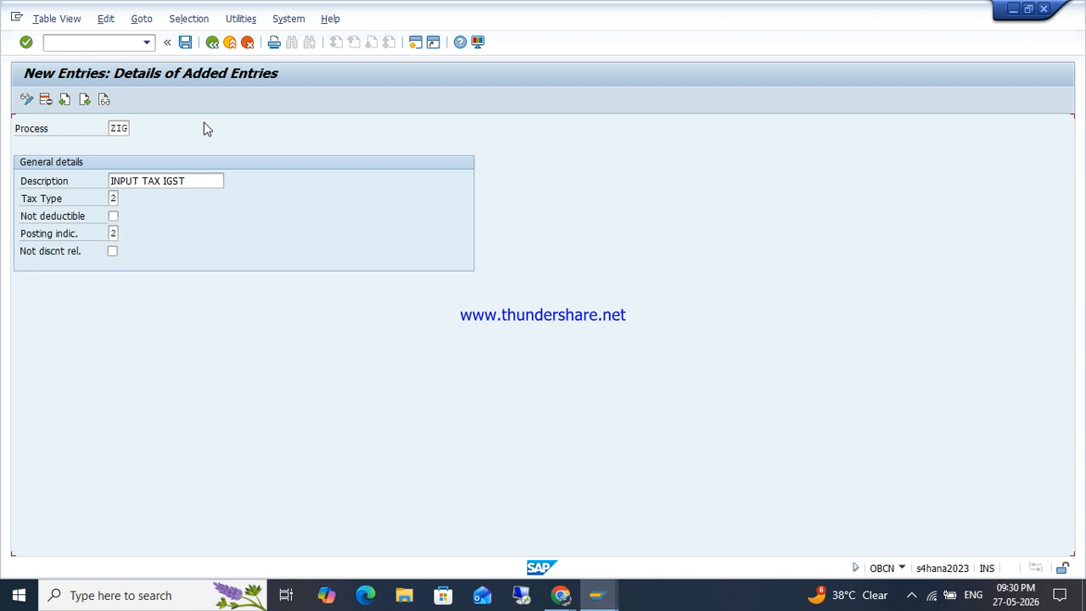
key("Return")
key("ctrl+s")
- Add process CGZ with description OUTPUT CGST, tax type 1 and posting indicator 2, and save it
left_click(85, 100)
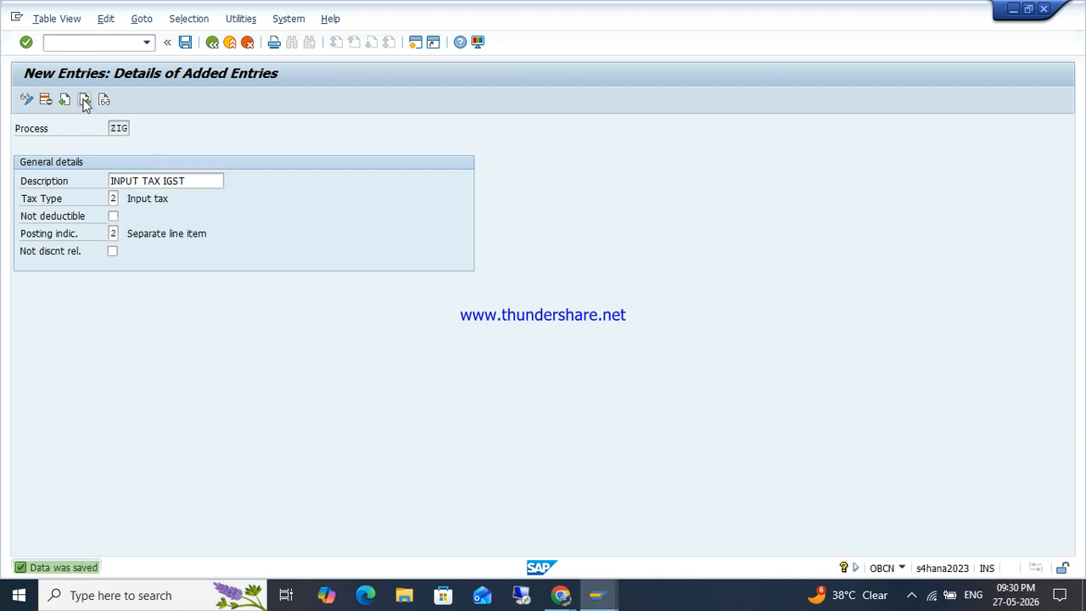
left_click(84, 100)
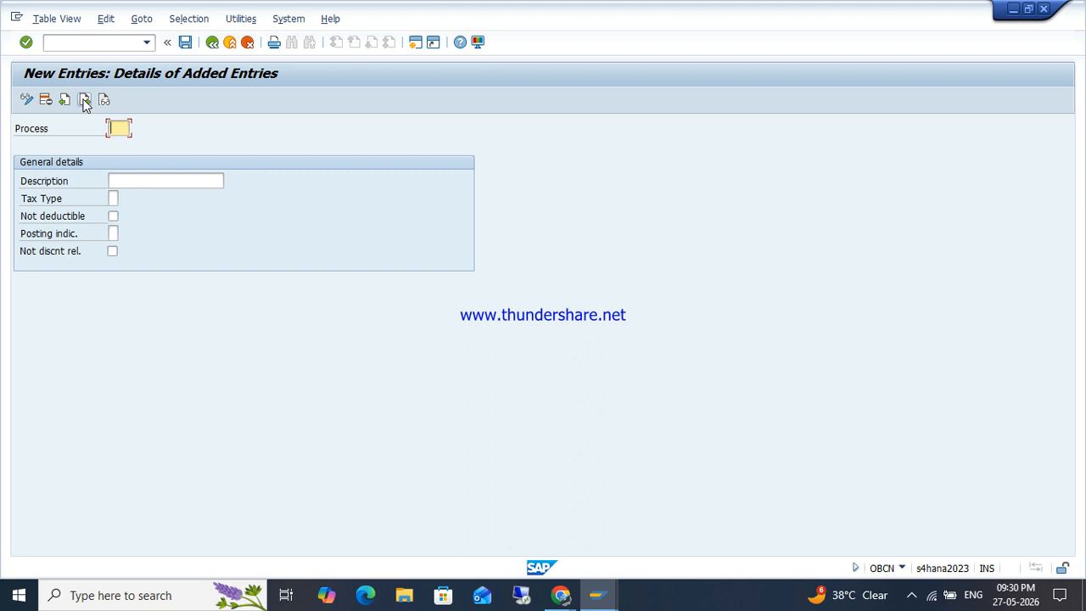
key("Return")
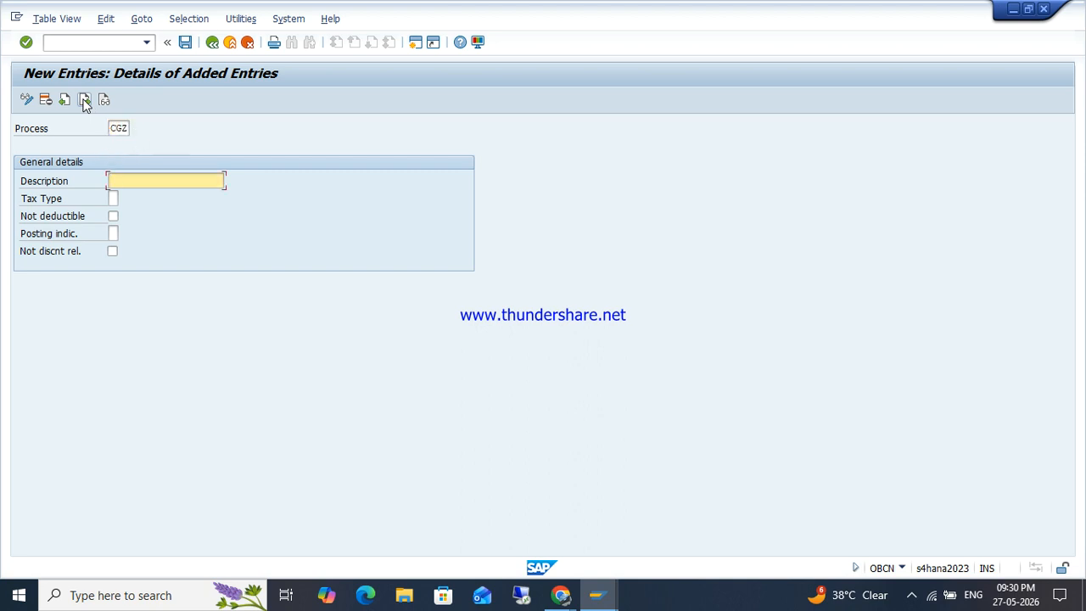
type("O")
key("Down")
key("Down")
key("Down")
key("Return")
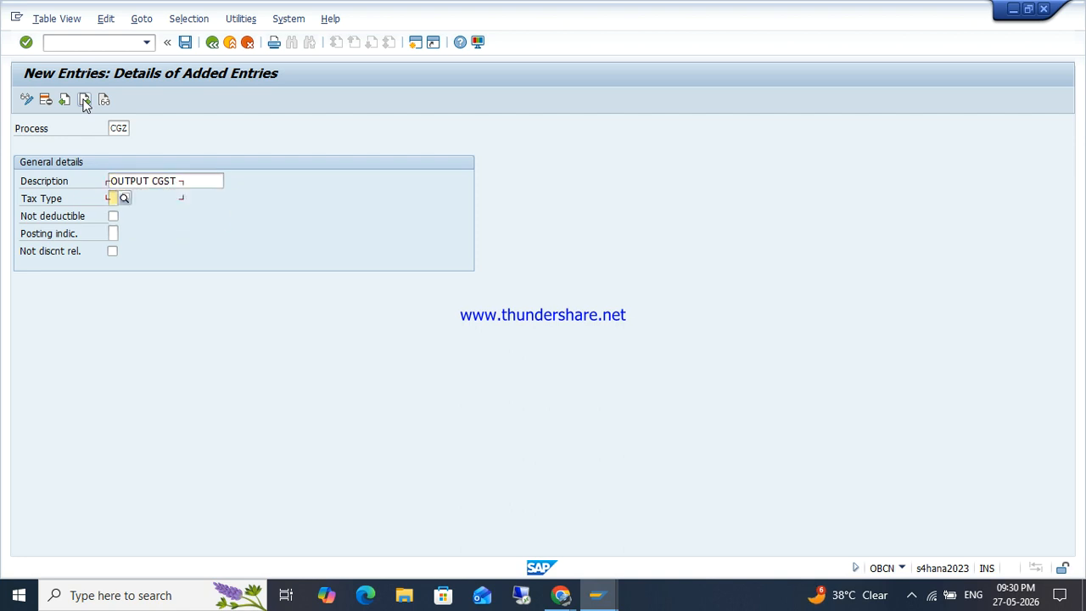
type("1")
key("Tab")
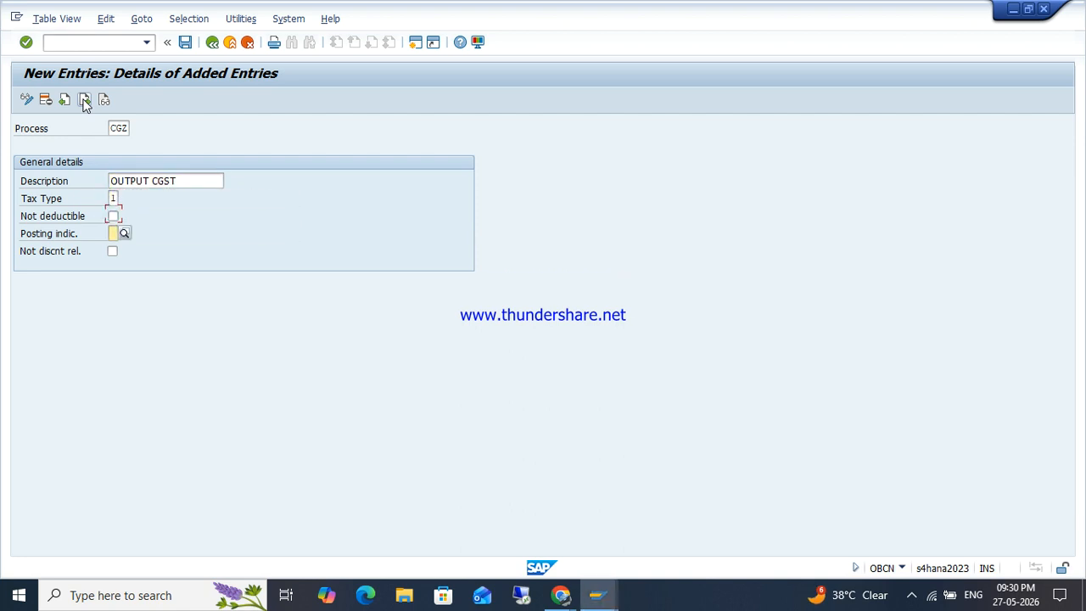
type("2")
key("Return")
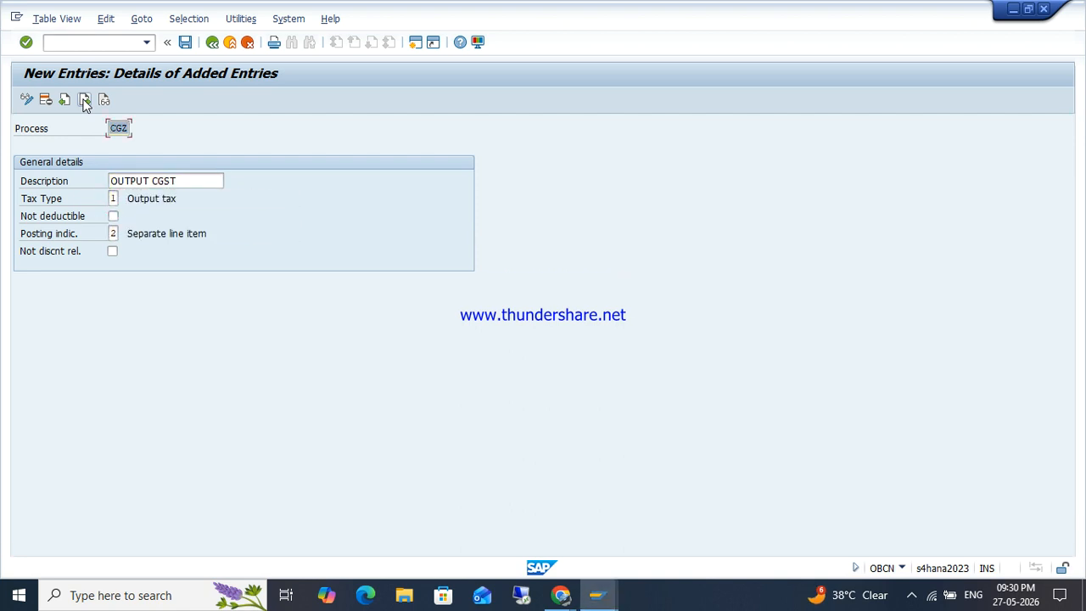
key("ctrl+s")
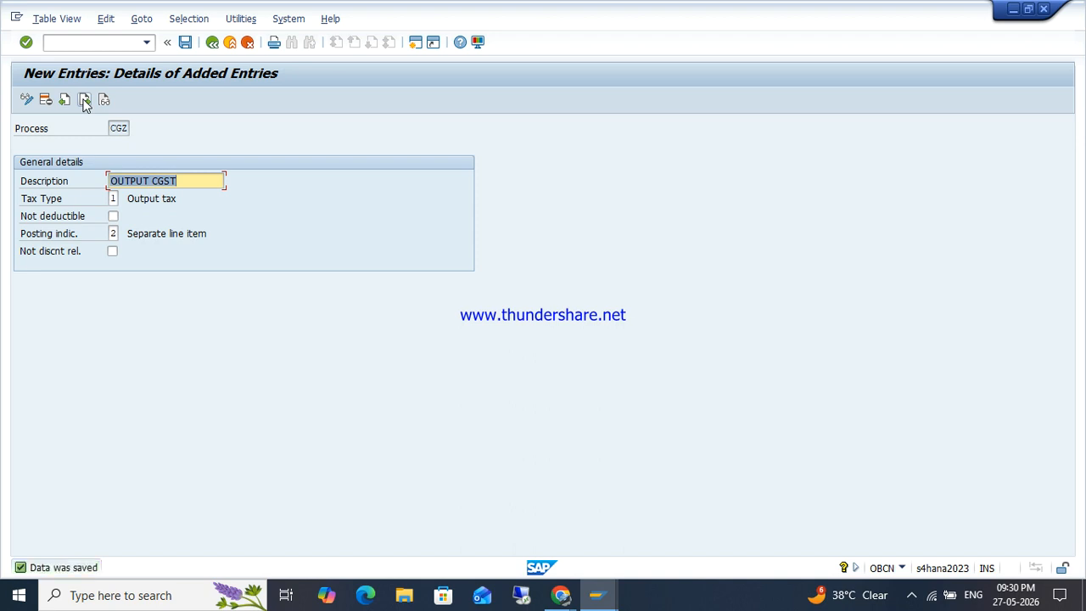
- Add process SZO with description OUTPUT SGST, tax type 1 and posting indicator 2
left_click(85, 100)
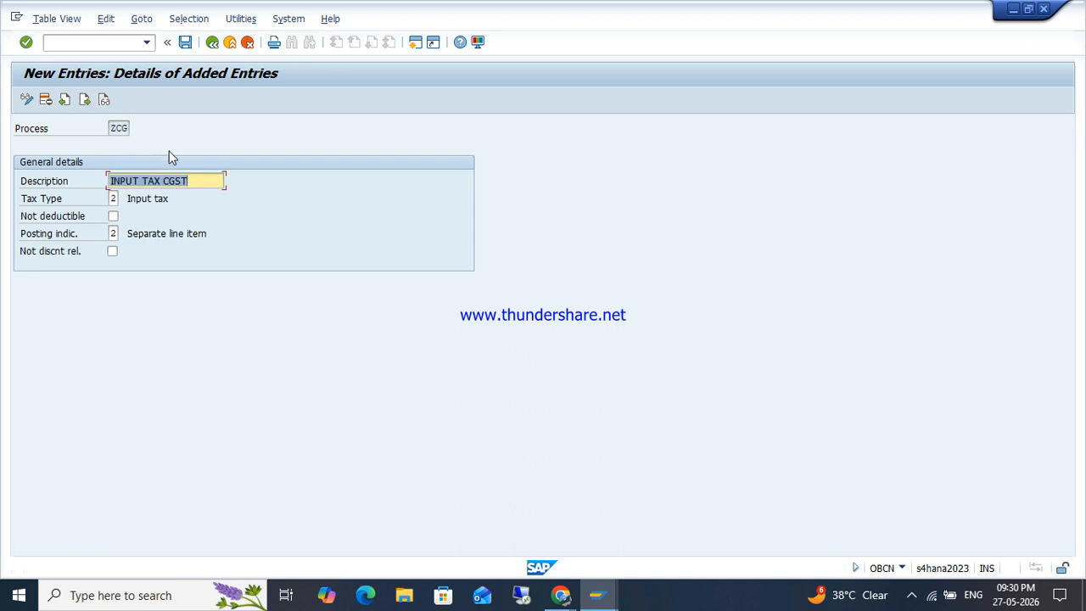
left_click(85, 100)
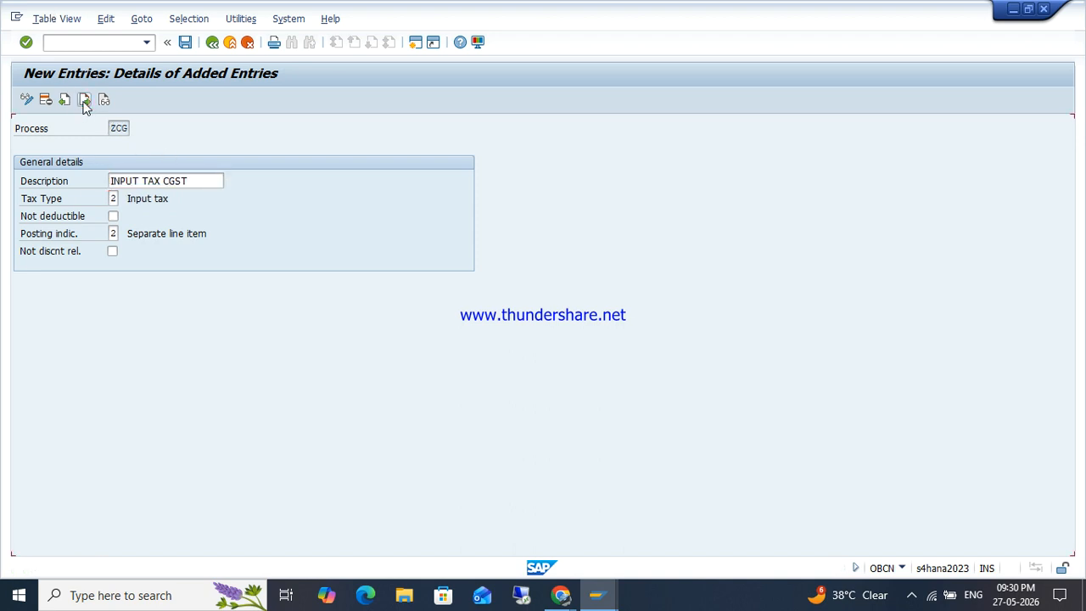
left_click(85, 100)
left_click(85, 101)
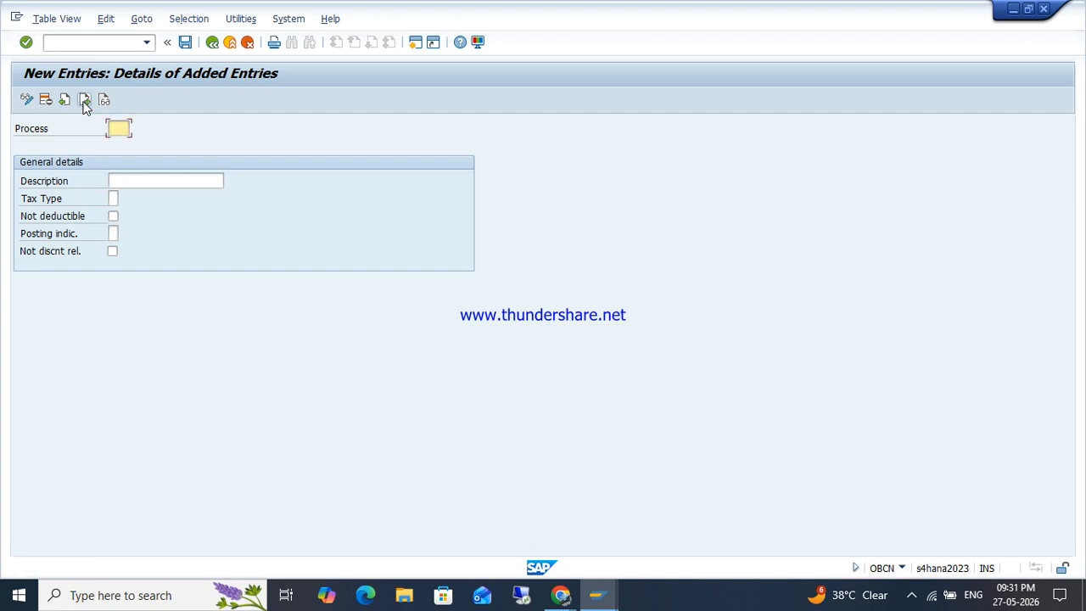
type("SZO")
key("Return")
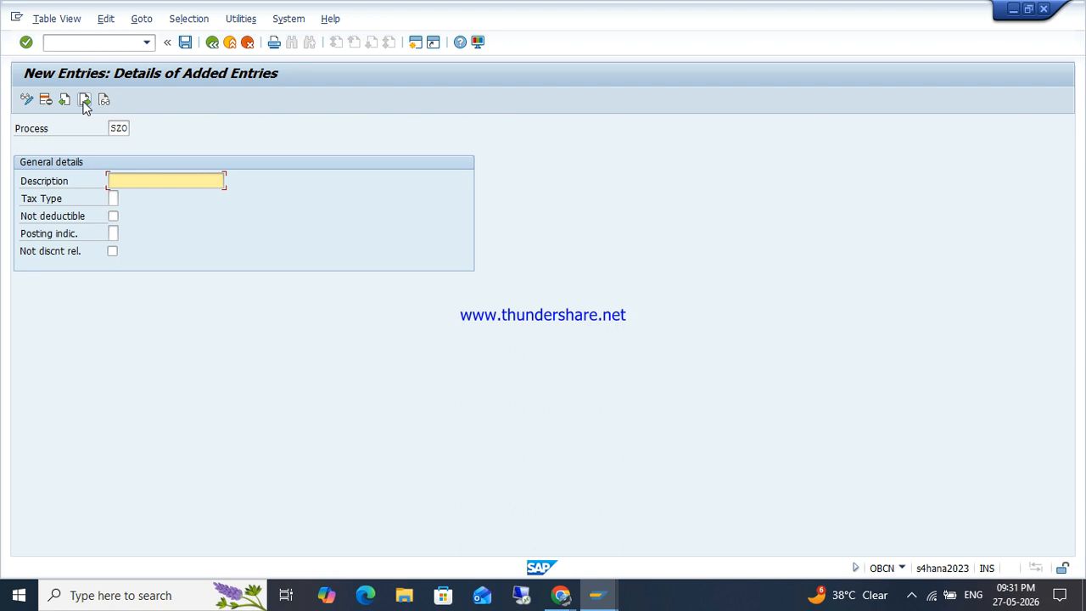
type("O")
key("Down")
key("Down")
key("Down")
key("Tab")
type("1")
key("Tab")
key("Tab")
type("2")
- Start a new tax processing entry with process IGZ and description OUTPUT IGST
left_click(86, 106)
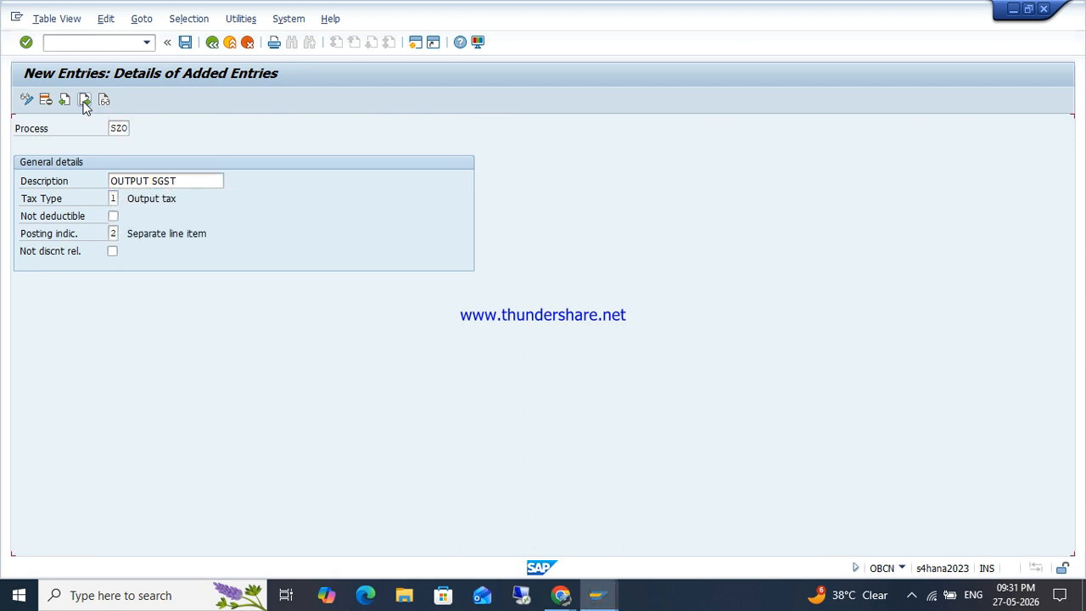
left_click(86, 103)
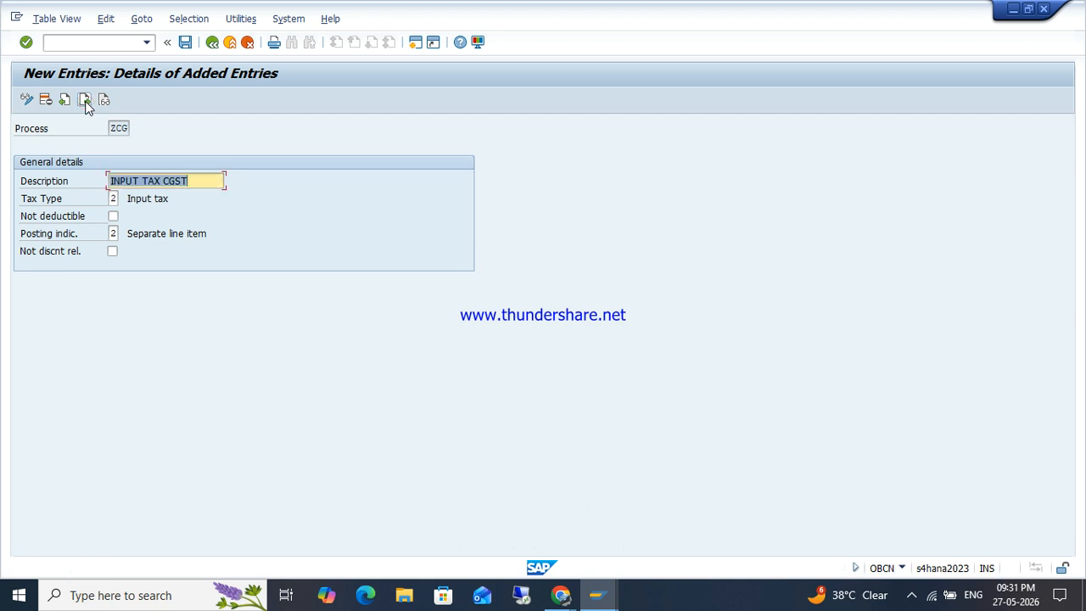
left_click(86, 101)
left_click(85, 102)
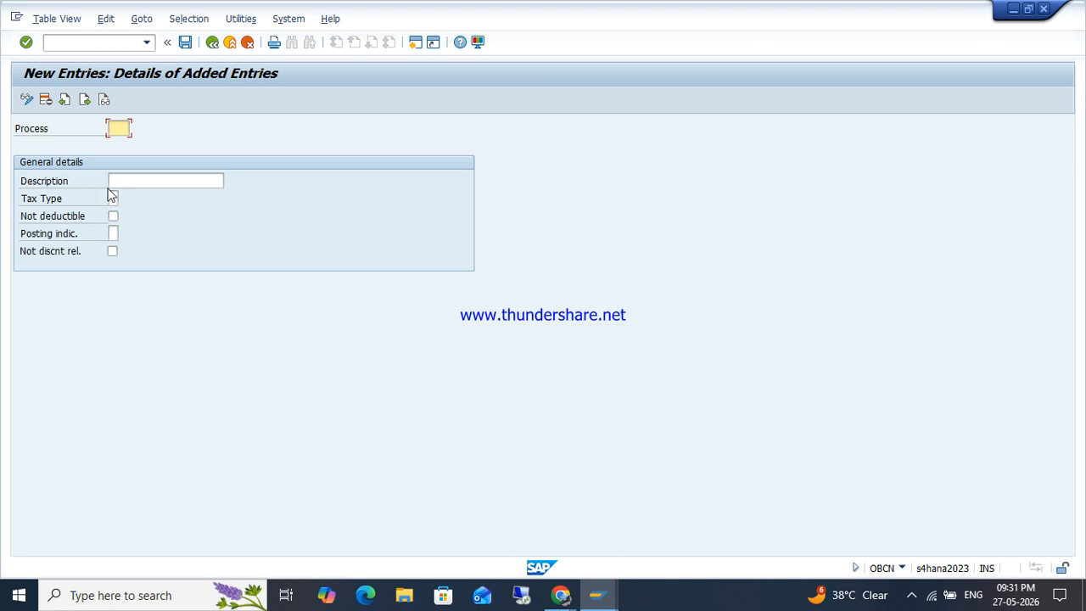
key("F4")
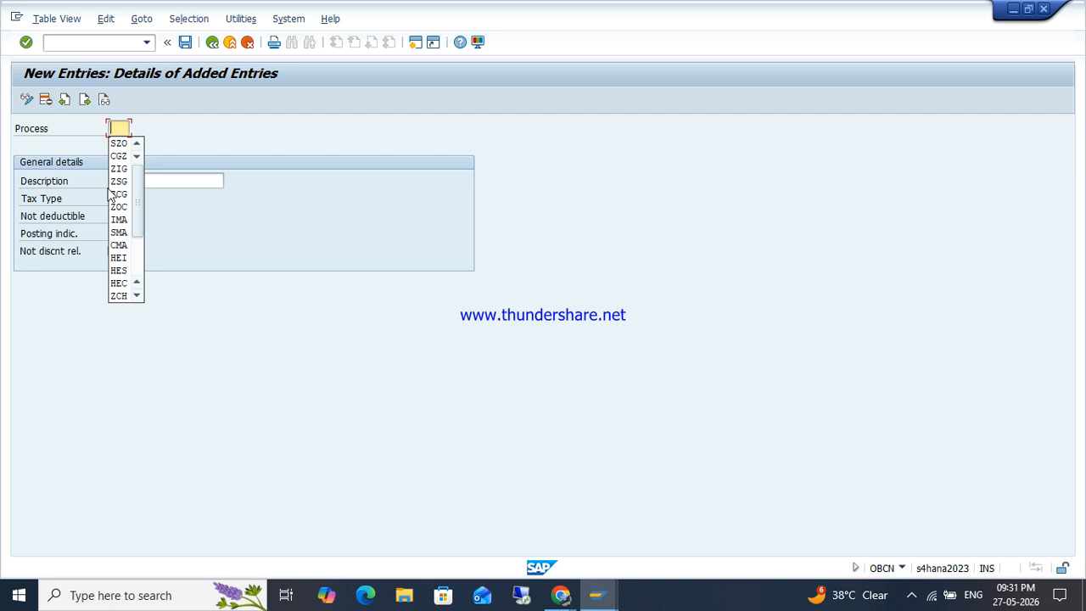
type("I")
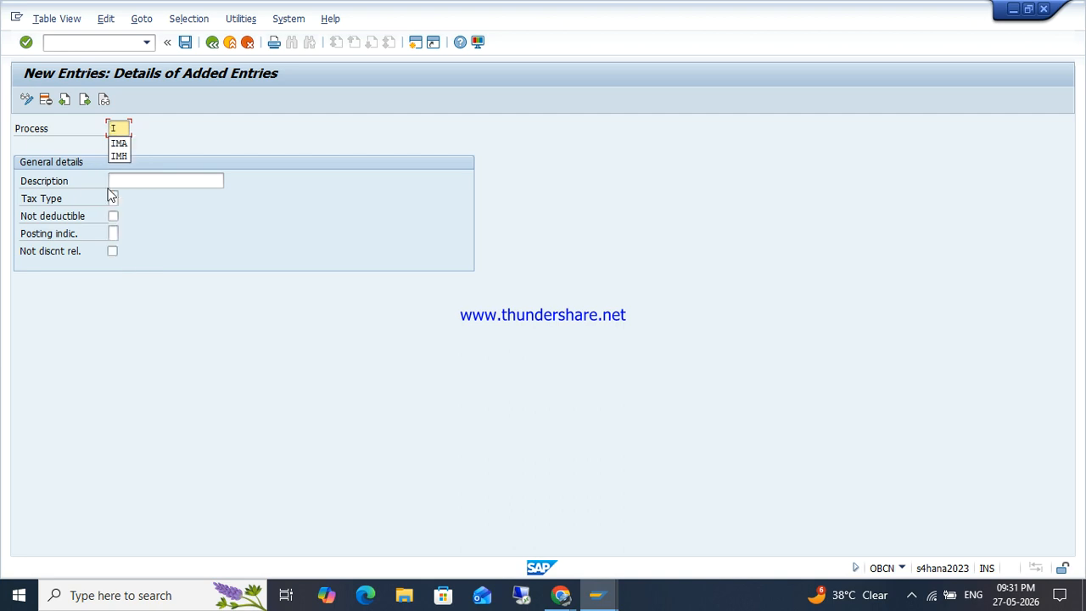
type("ZO")
key("BackSpace")
key("BackSpace")
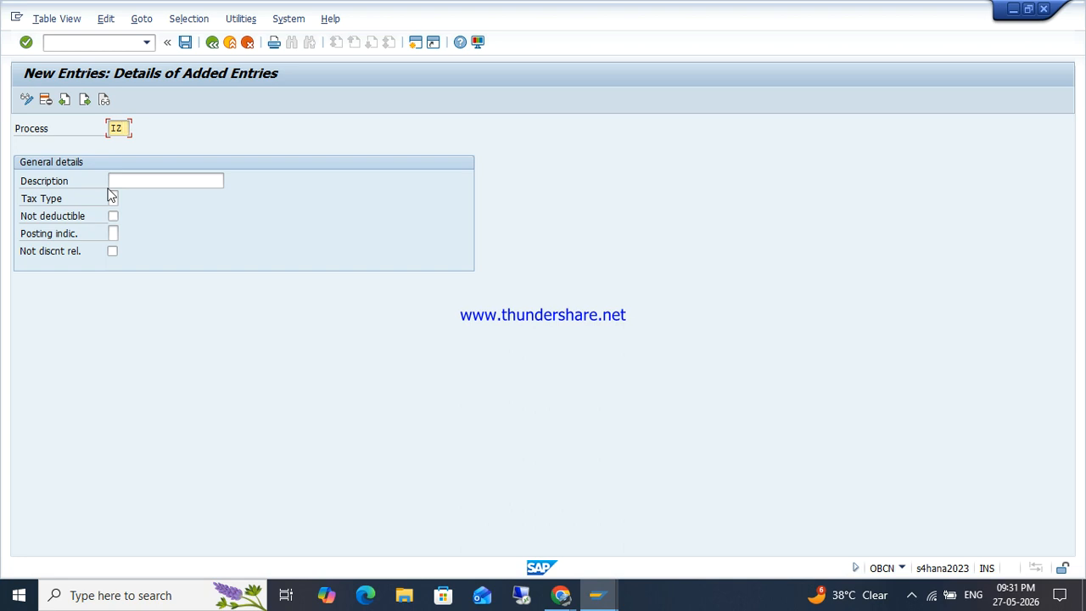
type("GZ")
key("Tab")
type("O")
left_click(111, 194)
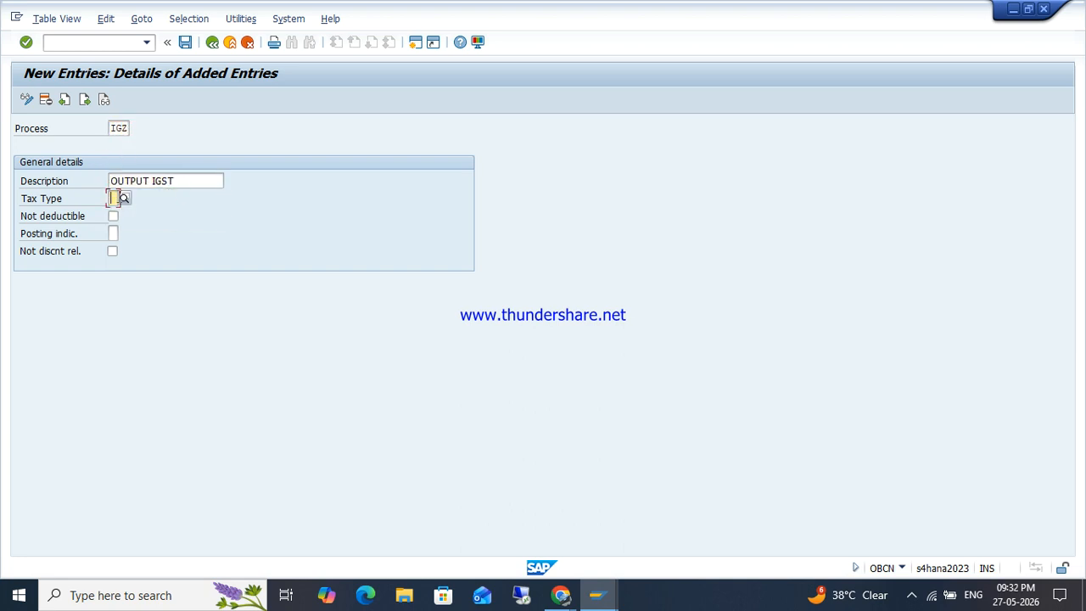
- Set process IGZ to tax type 1 (Output tax) and posting indicator 2 (Separate line item), and save the entry
left_click(124, 199)
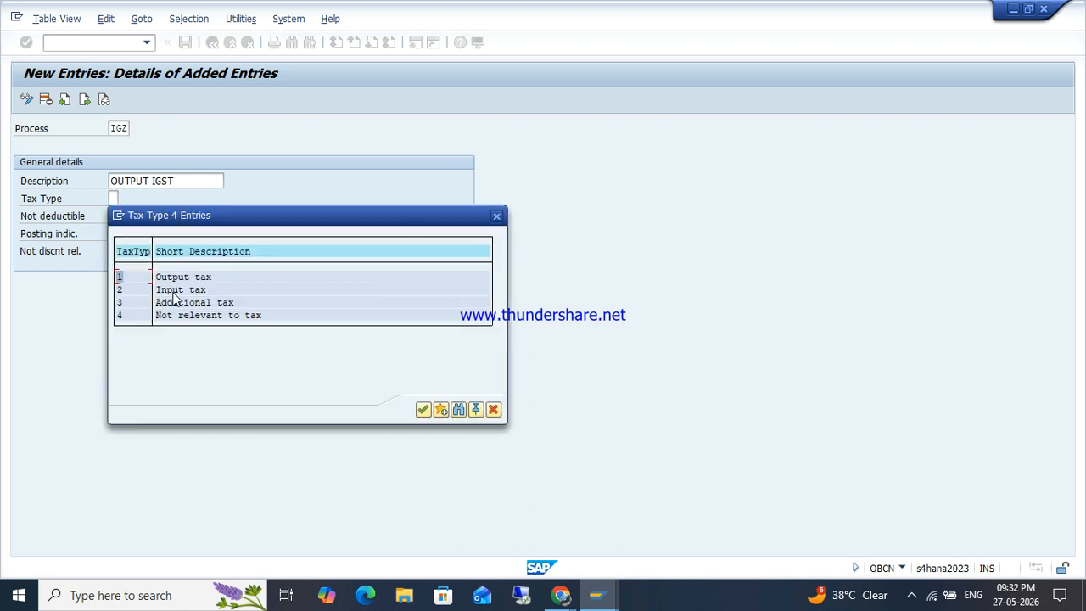
double_click(172, 280)
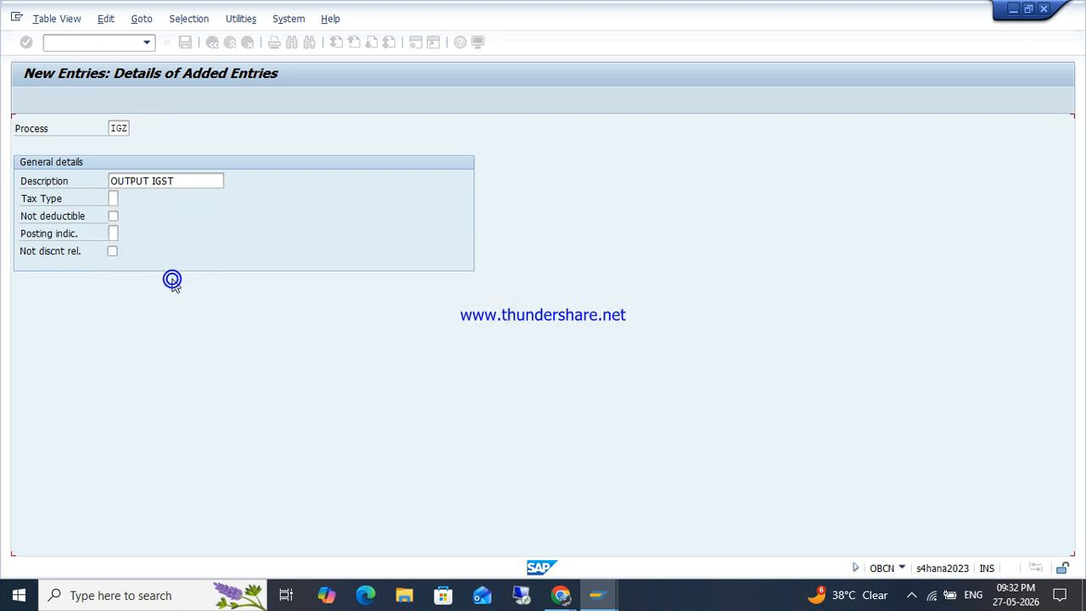
left_click(113, 234)
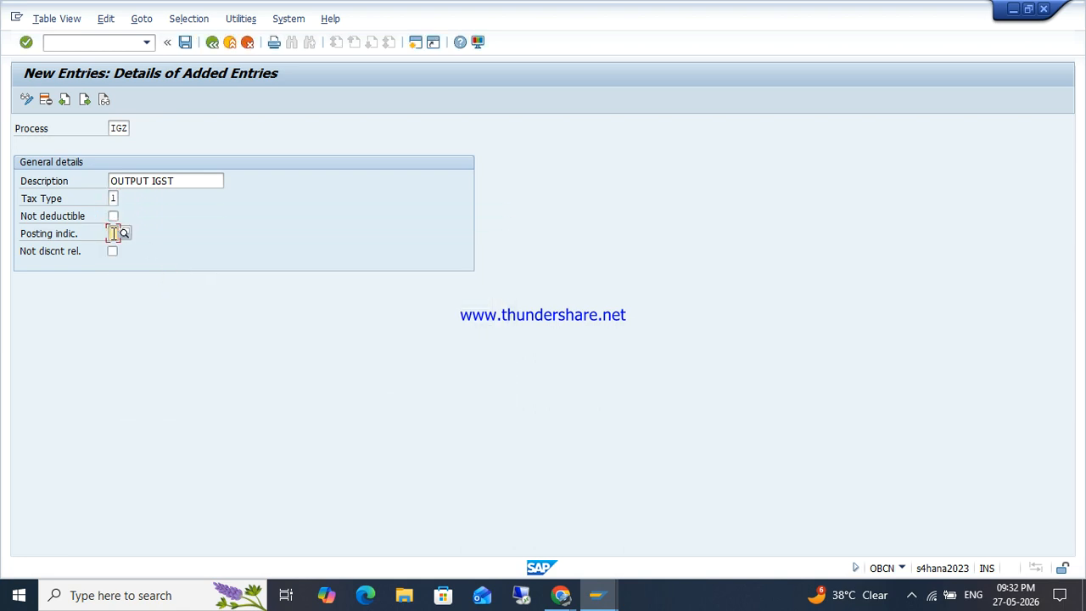
left_click(124, 234)
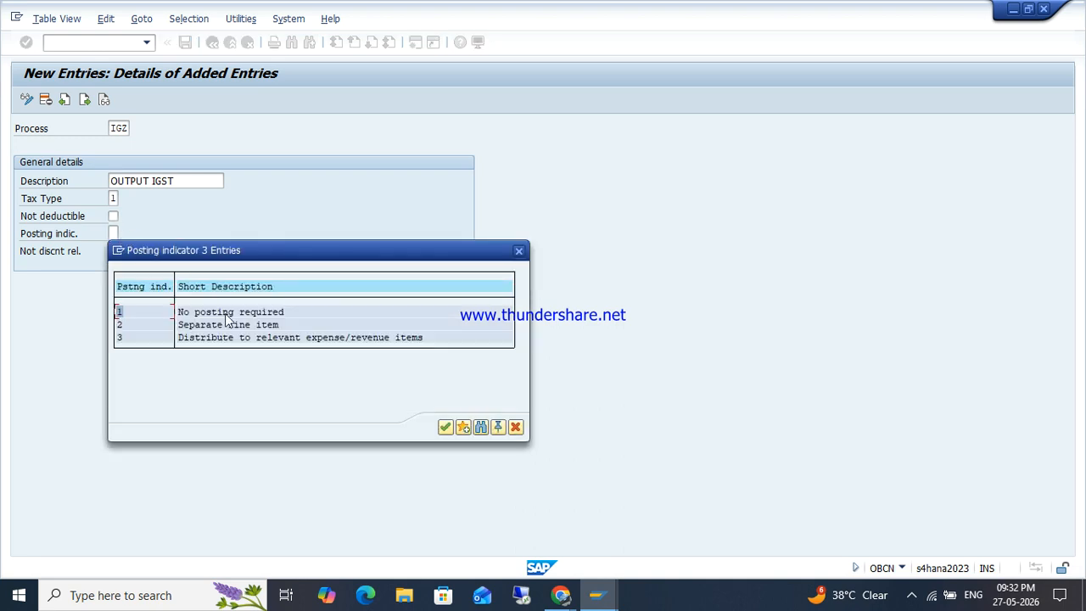
double_click(207, 326)
key("Return")
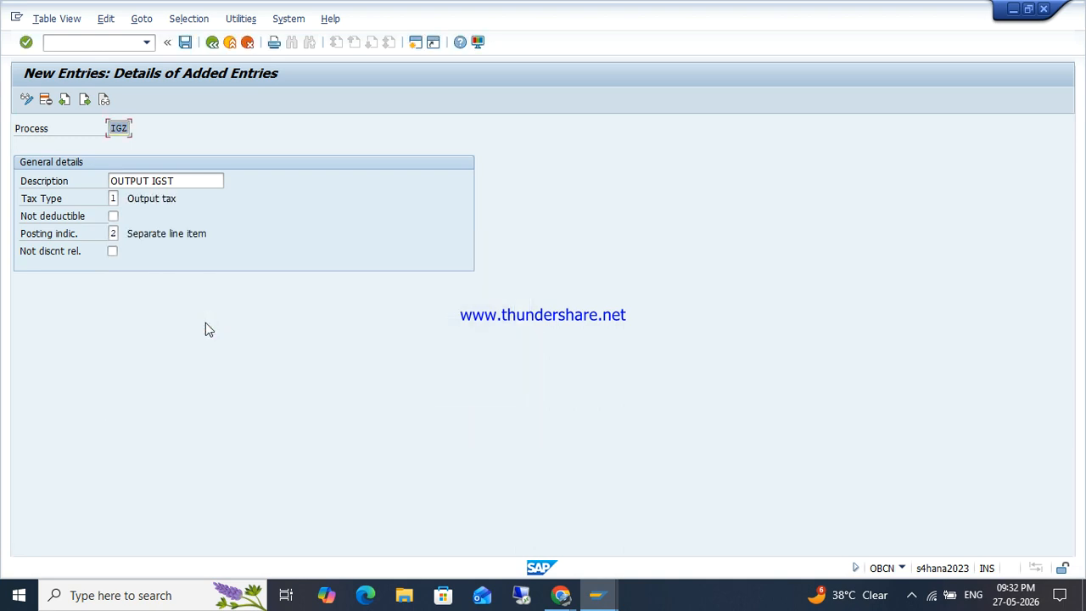
key("Tab")
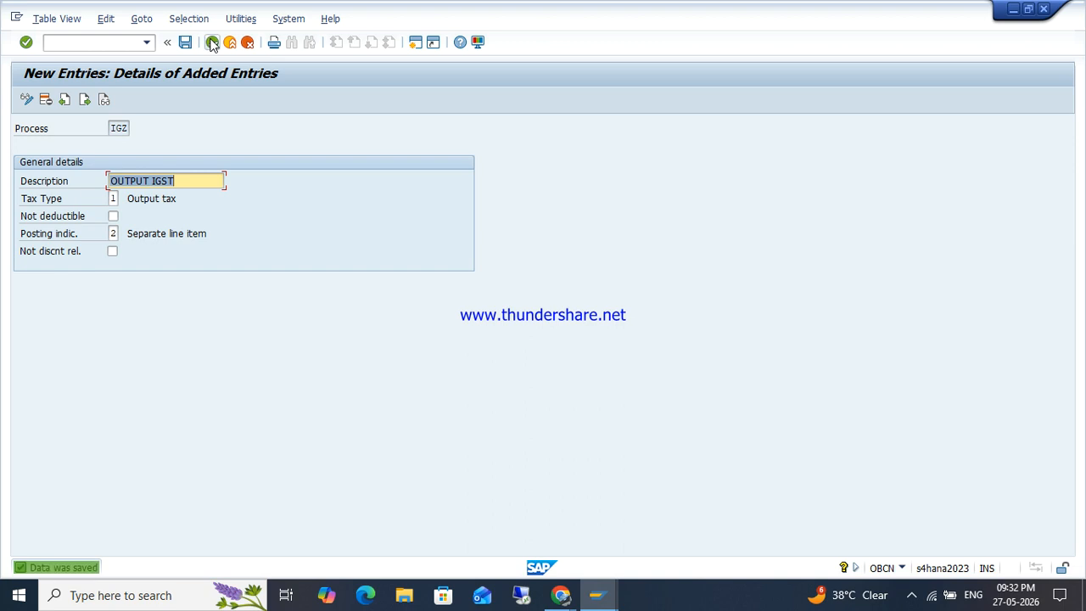
- Delete the SZO (OUTPUT SGST) process from the tax processing entries and save the change
left_click(212, 43)
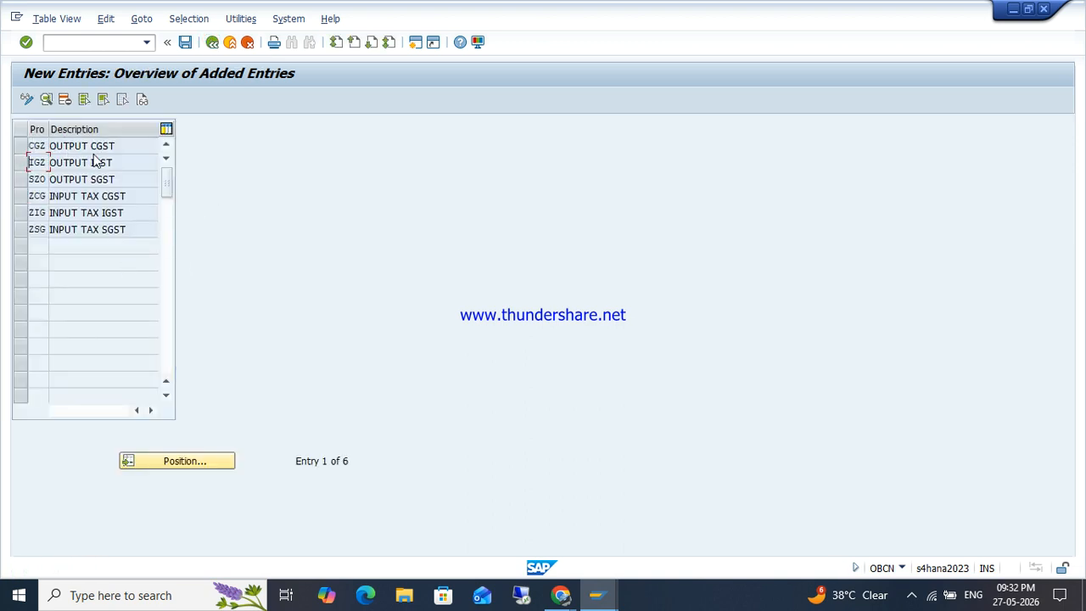
left_click(23, 183)
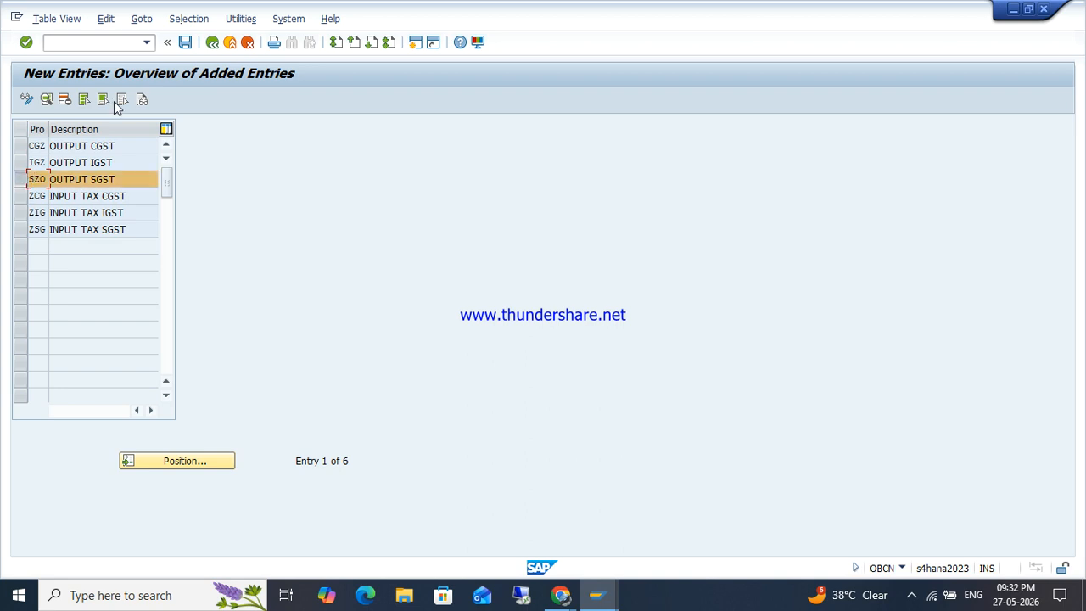
left_click(65, 101)
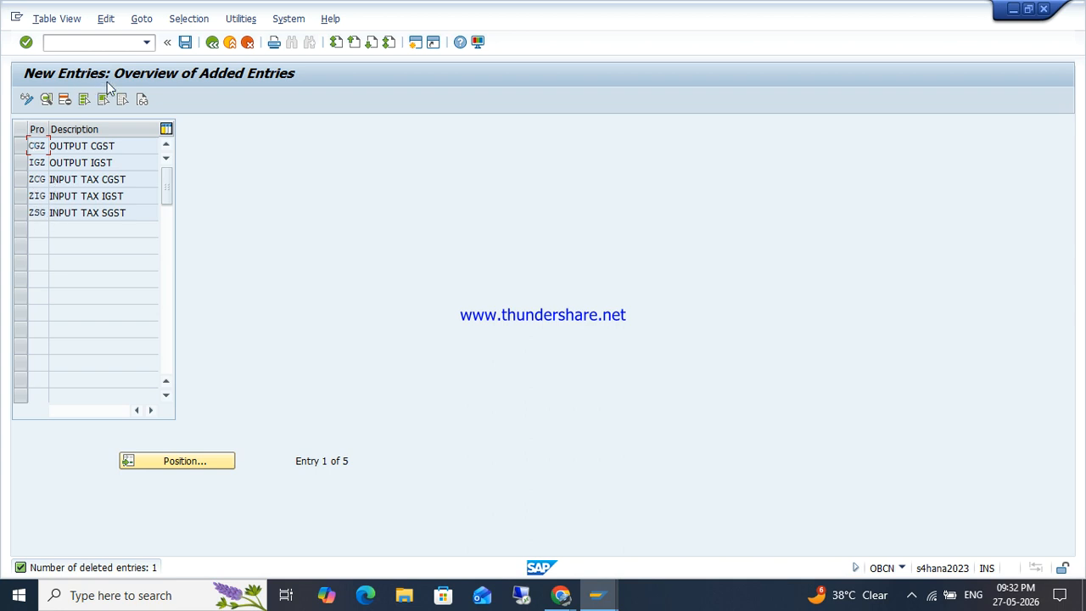
left_click(185, 44)
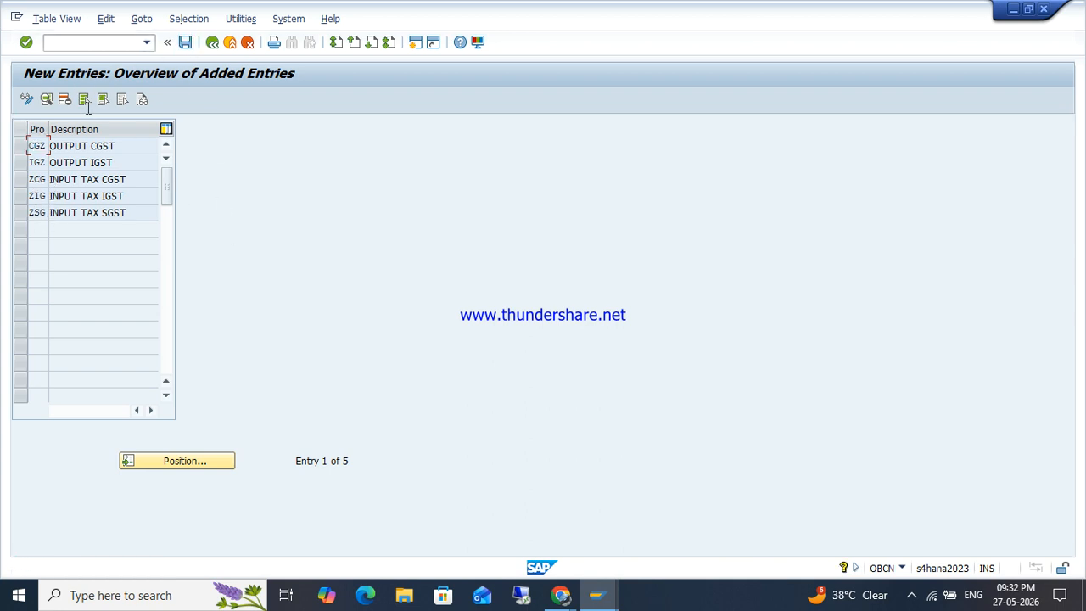
left_click(211, 43)
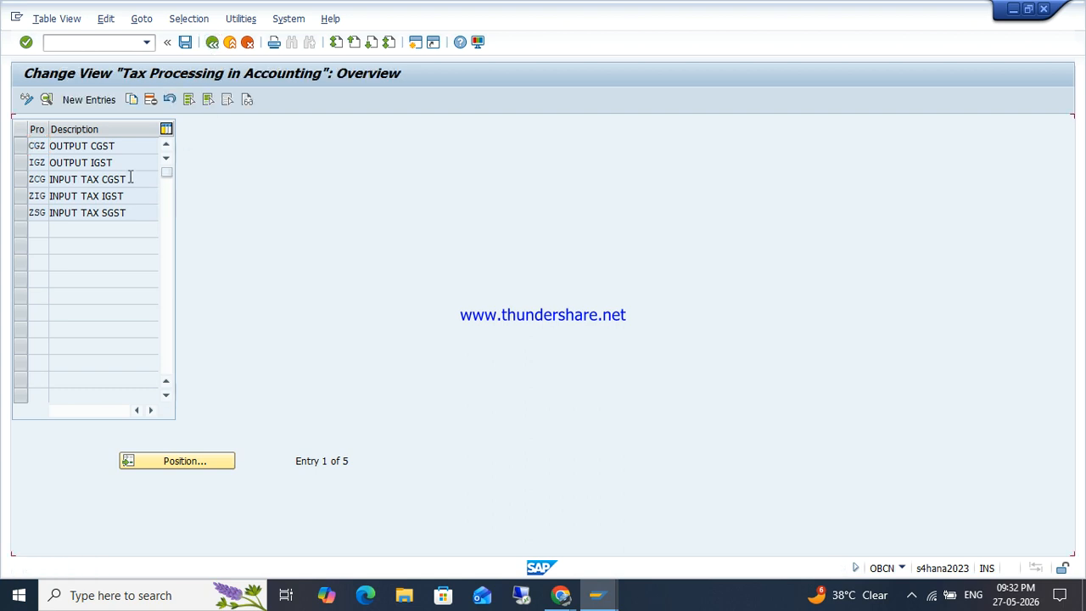
- Start a new tax processing entry with process SGZ and description OUTPUT SGST
left_click(90, 102)
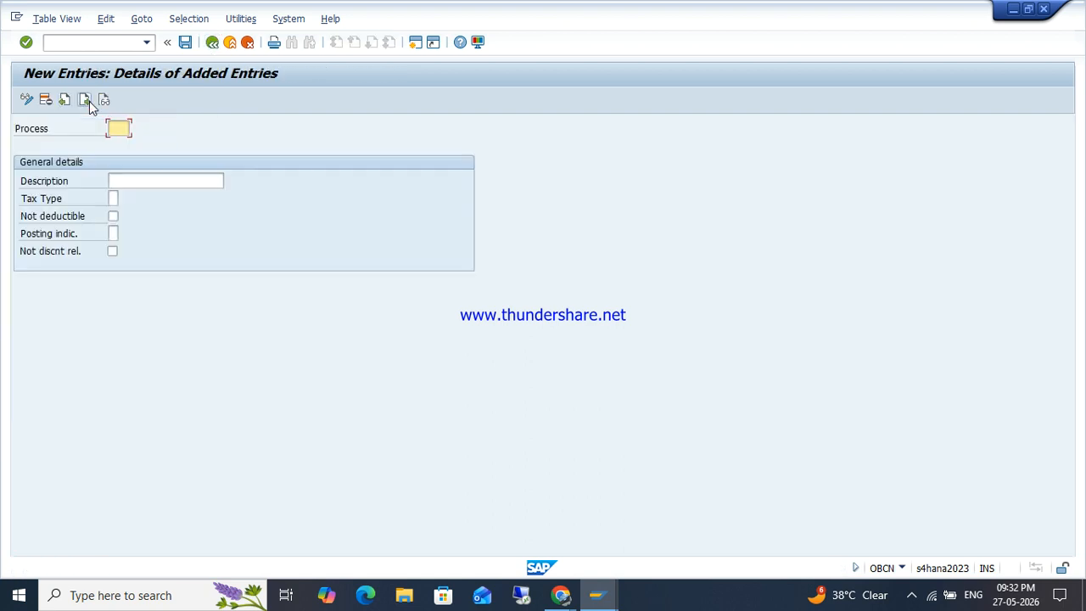
type("SGZ")
key("Tab")
type("O")
key("Down")
key("Down")
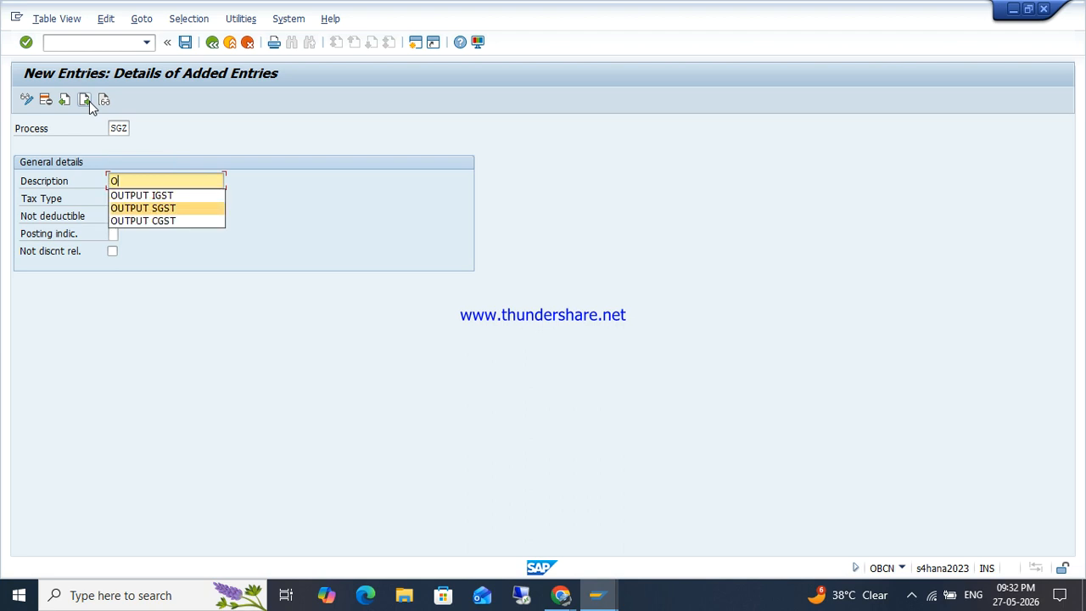
key("Return")
- Set process SGZ to tax type 1 (Output tax) and posting indicator 2 (Separate line item), and save the entry
key("Tab")
type("1")
key("Tab")
key("Tab")
type("2")
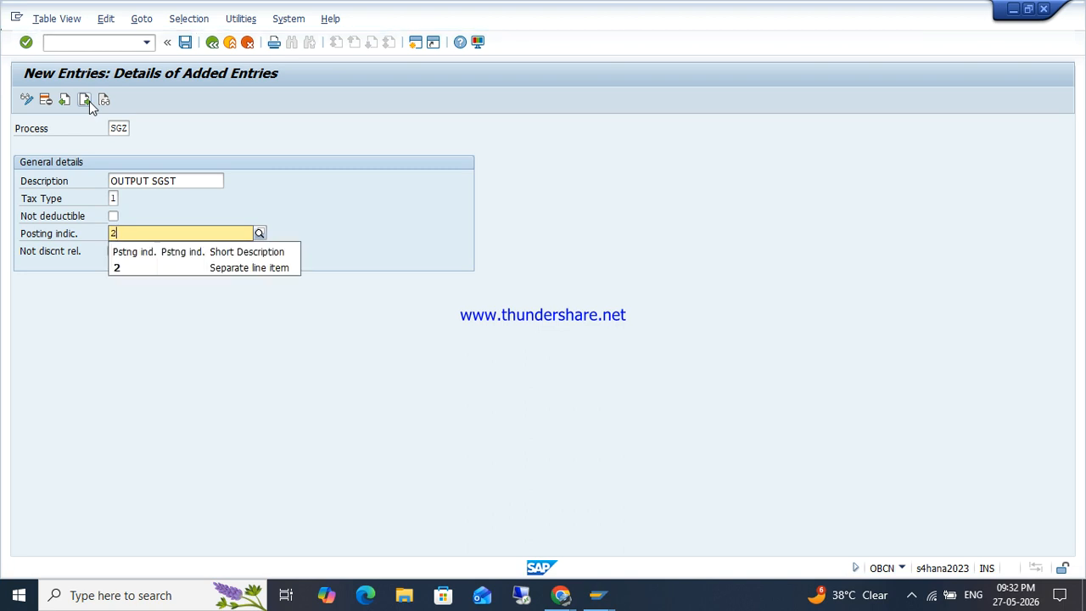
key("Return")
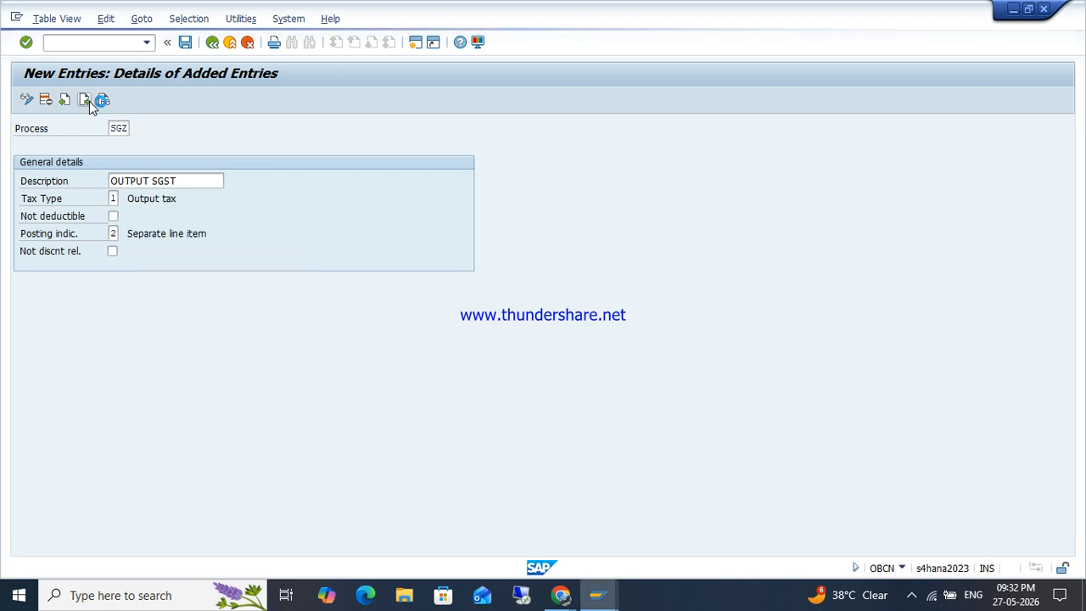
key("ctrl+s")
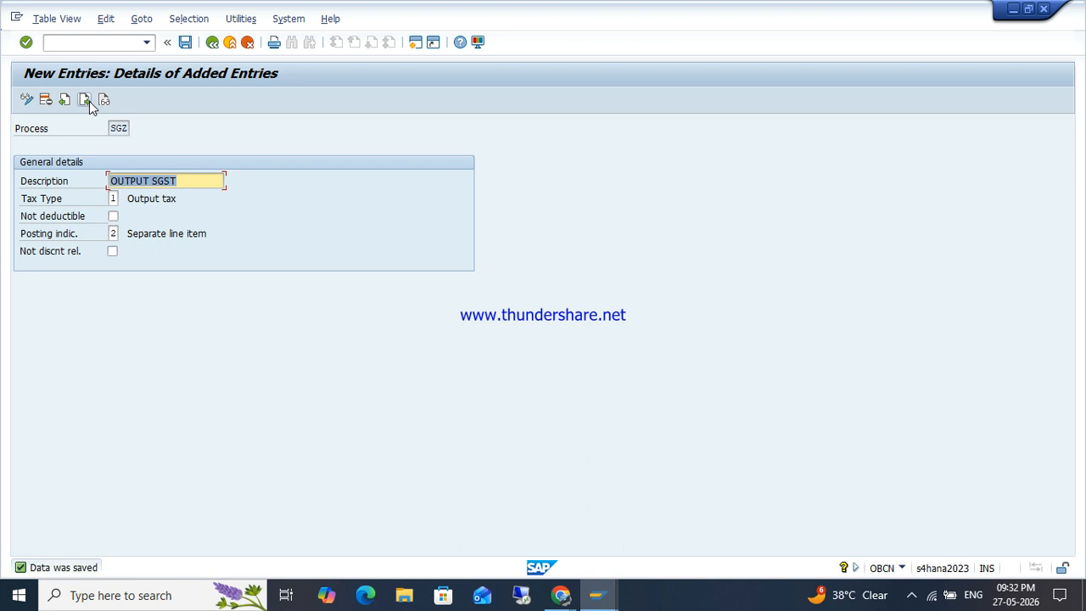
- Leave the tax processing settings and open the tax calculation Procedures overview from the IMG basic tax settings
key("F3")
key("F3")
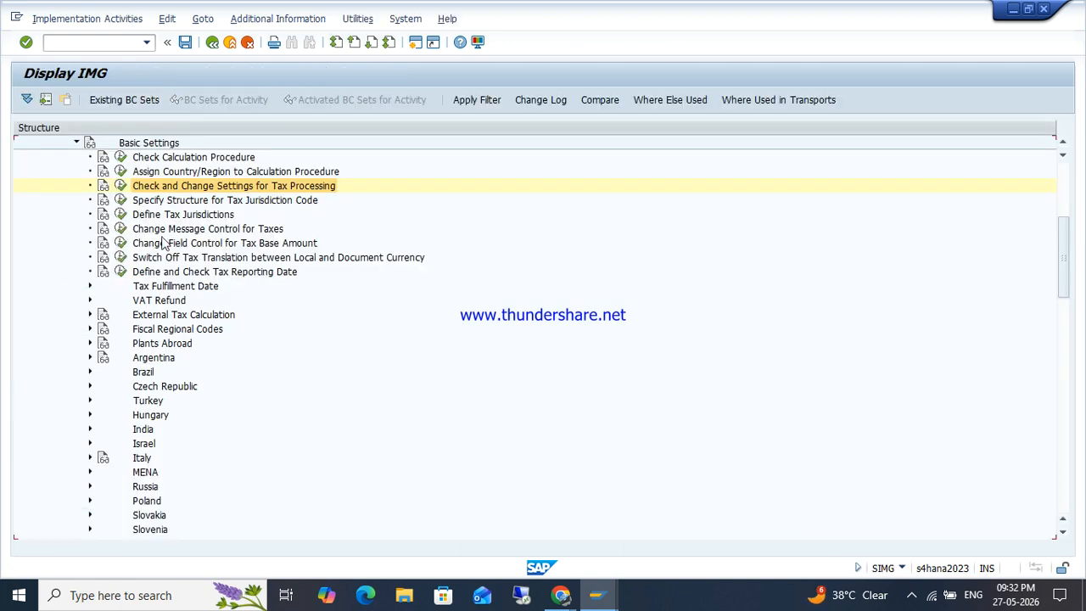
left_click(121, 186)
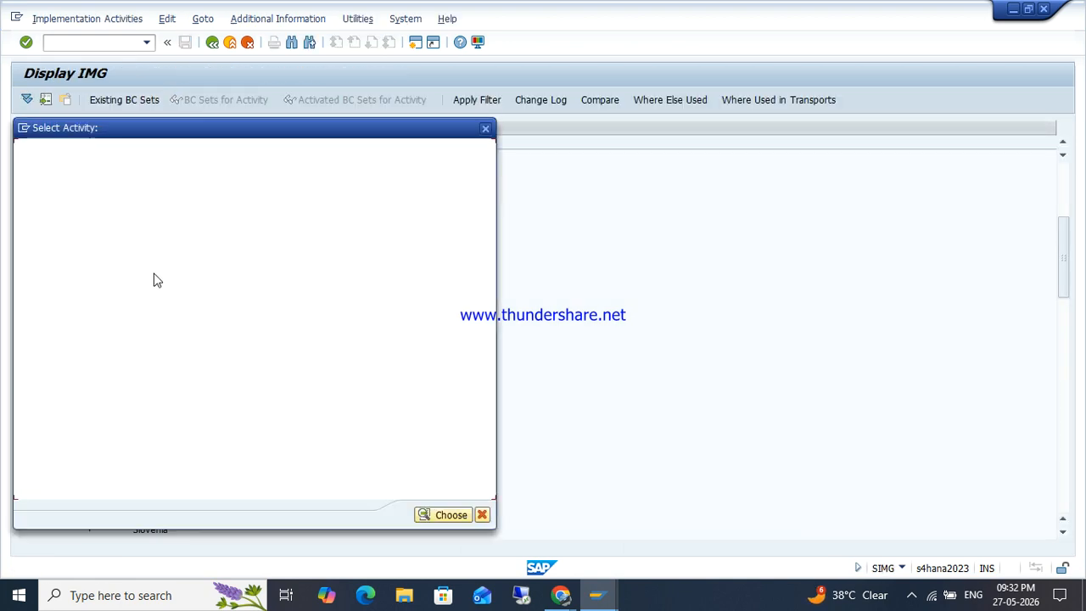
double_click(90, 221)
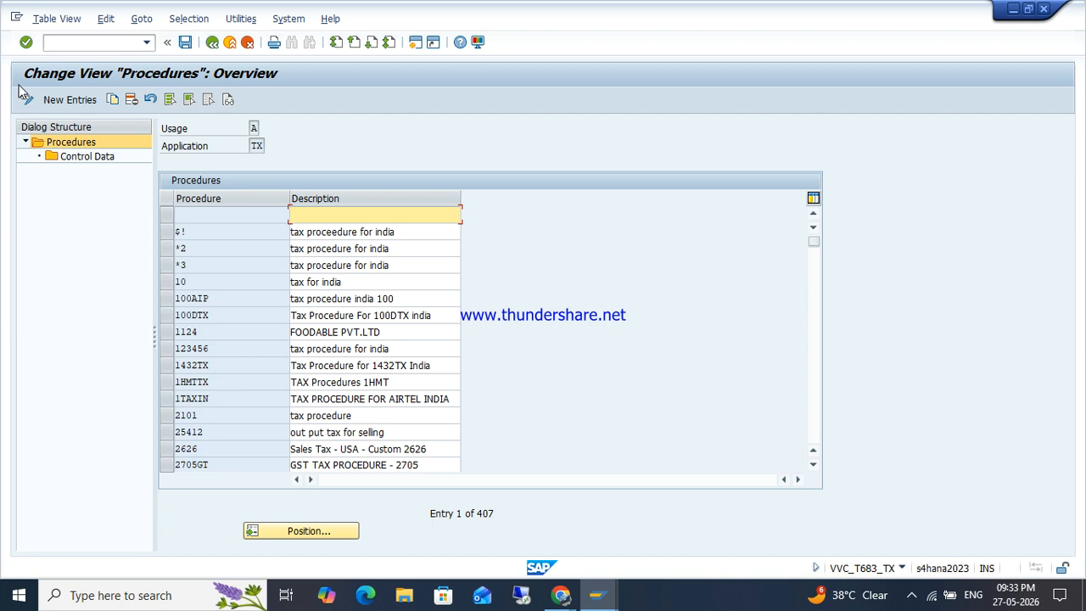
- Add a new tax procedure ZOGST` with the description TAX PROCEDURE - ZOHO
left_click(71, 100)
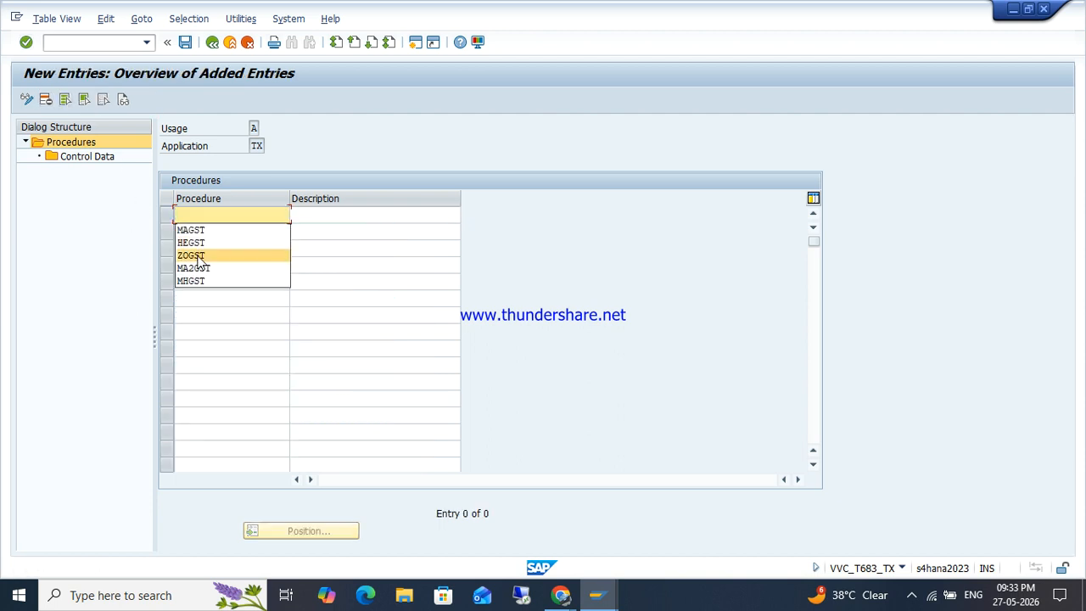
left_click(198, 257)
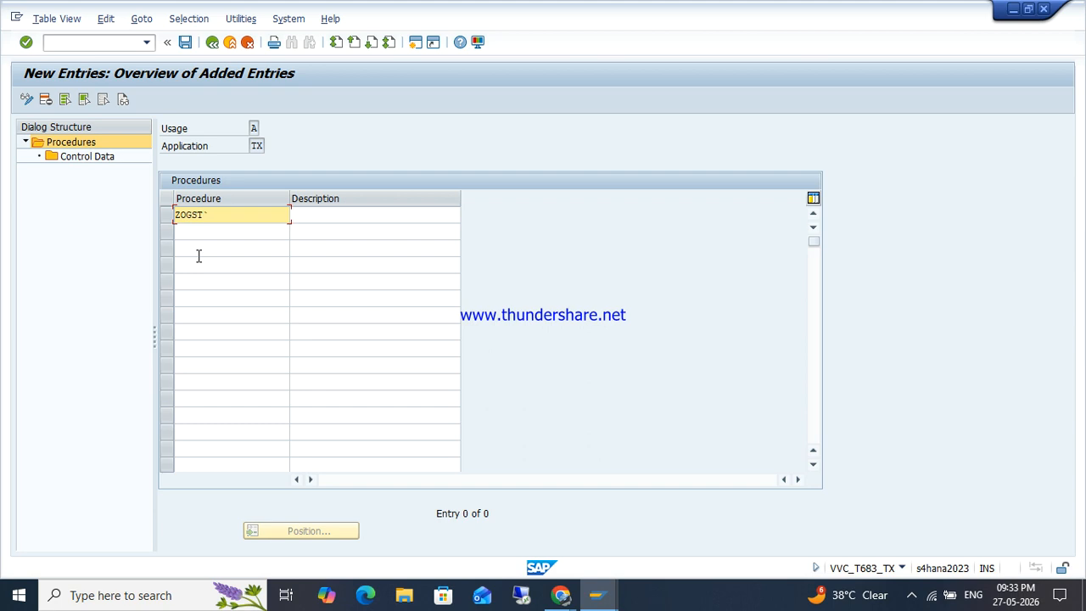
key("Tab")
key("Down")
key("Down")
key("Down")
key("Return")
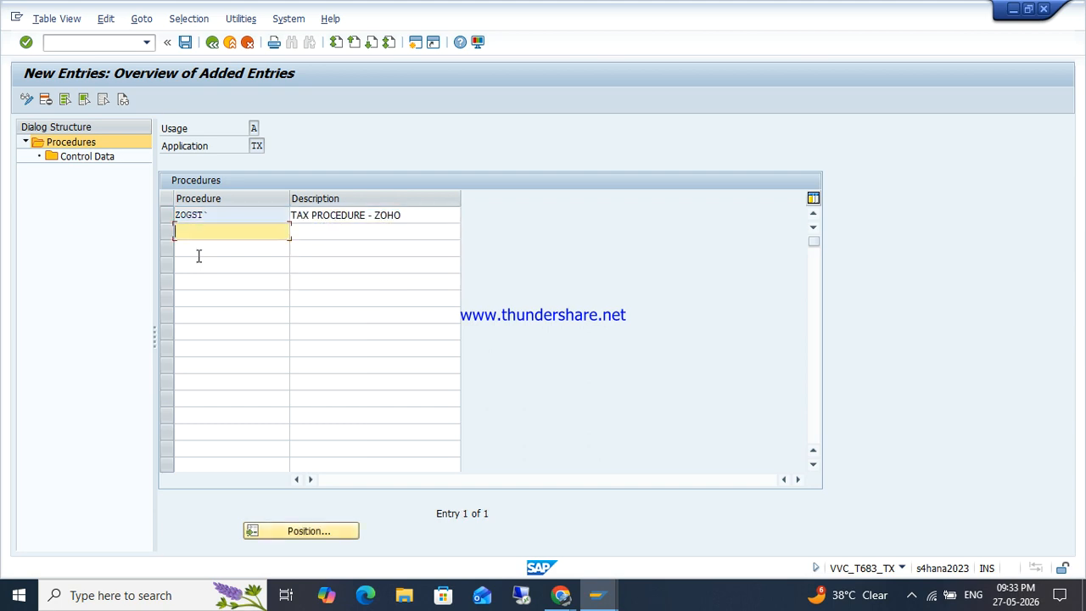
- Open the control data of procedure ZOGST` and enter 100 as the first step number
left_click(167, 215)
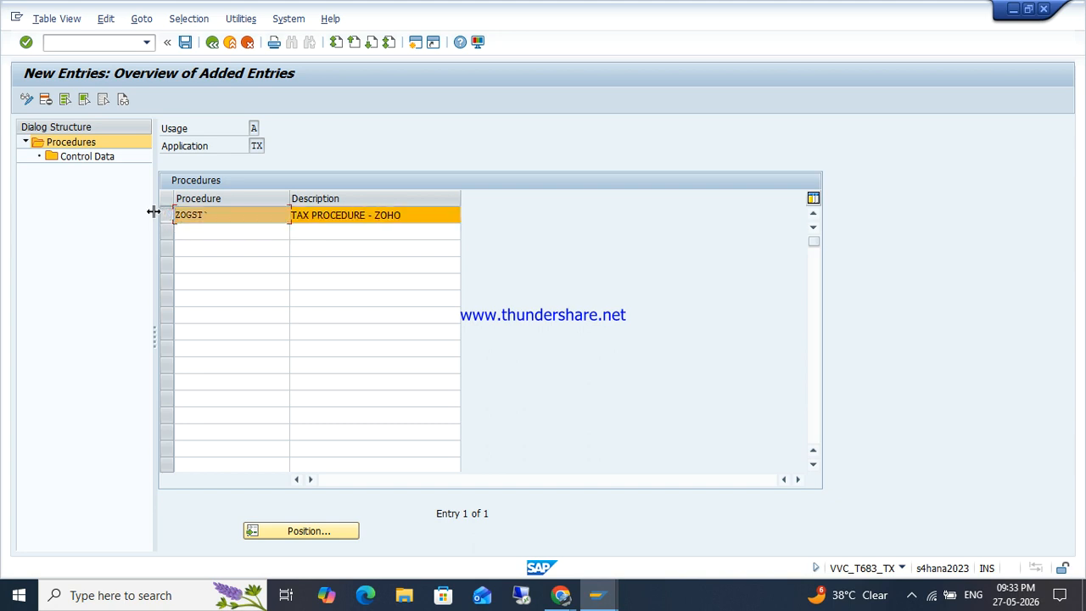
double_click(85, 156)
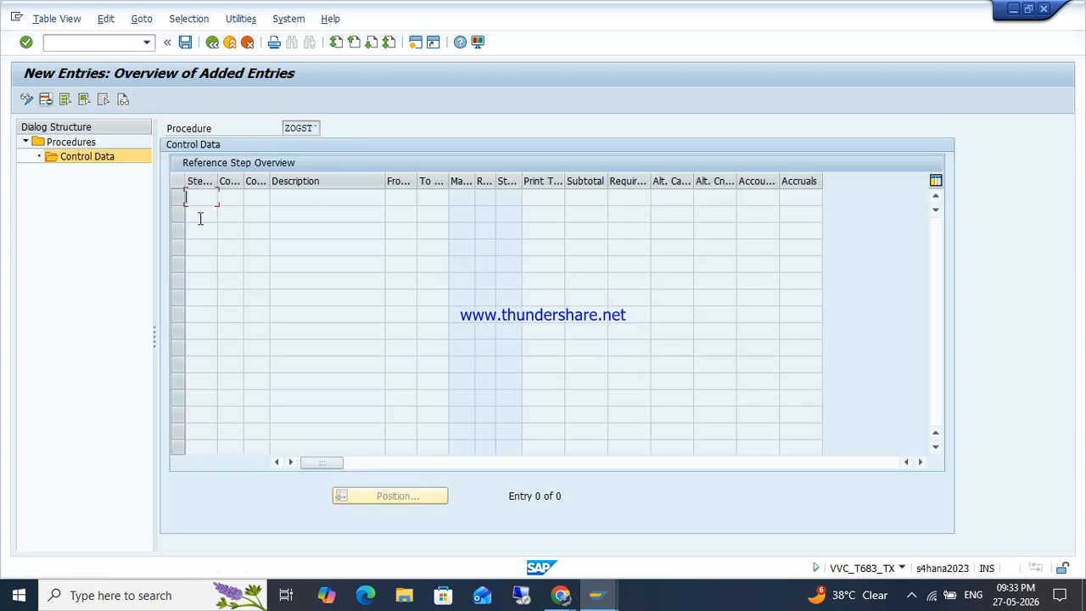
type("1")
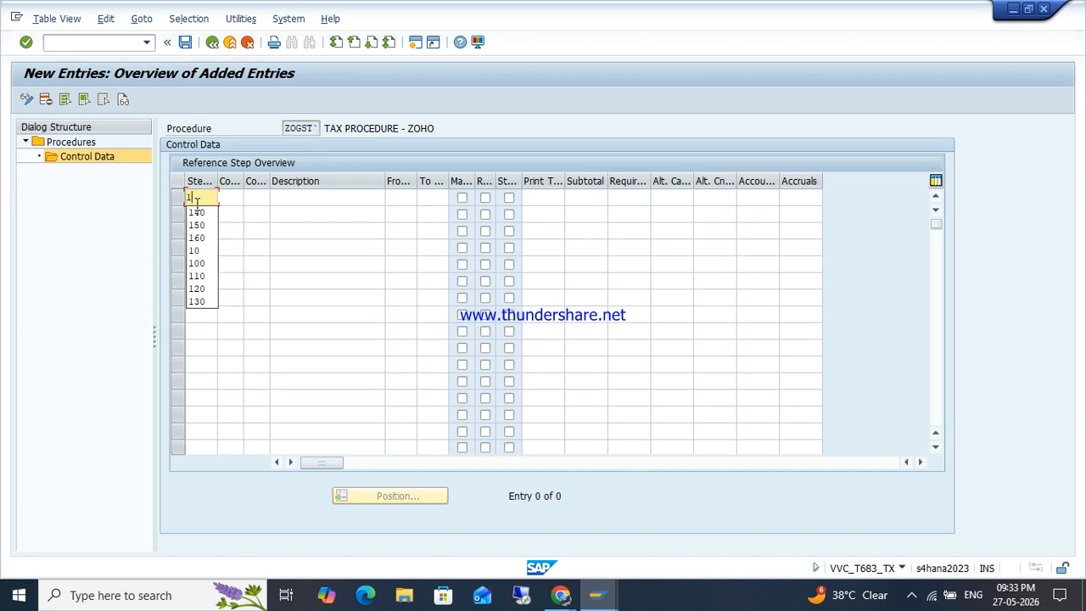
type("00")
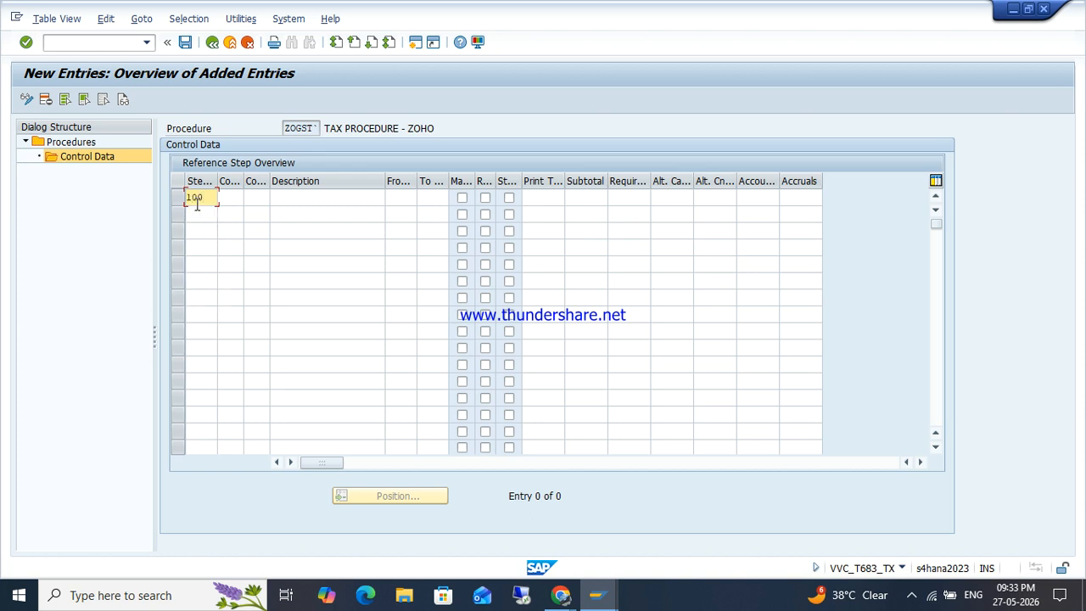
key("Down")
type("200")
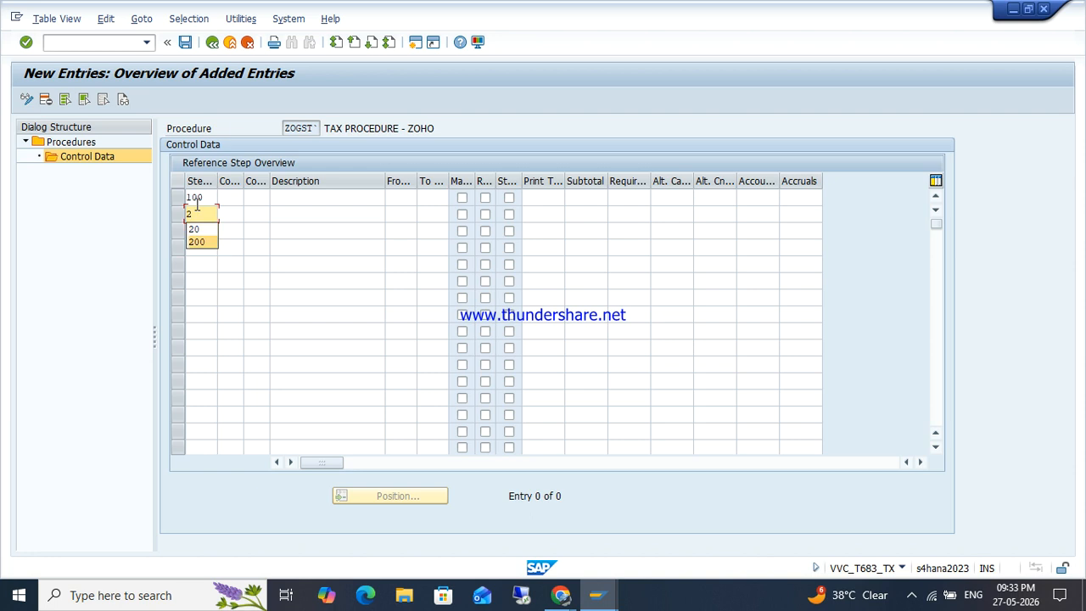
key("Tab")
key("Down")
key("shift+Tab")
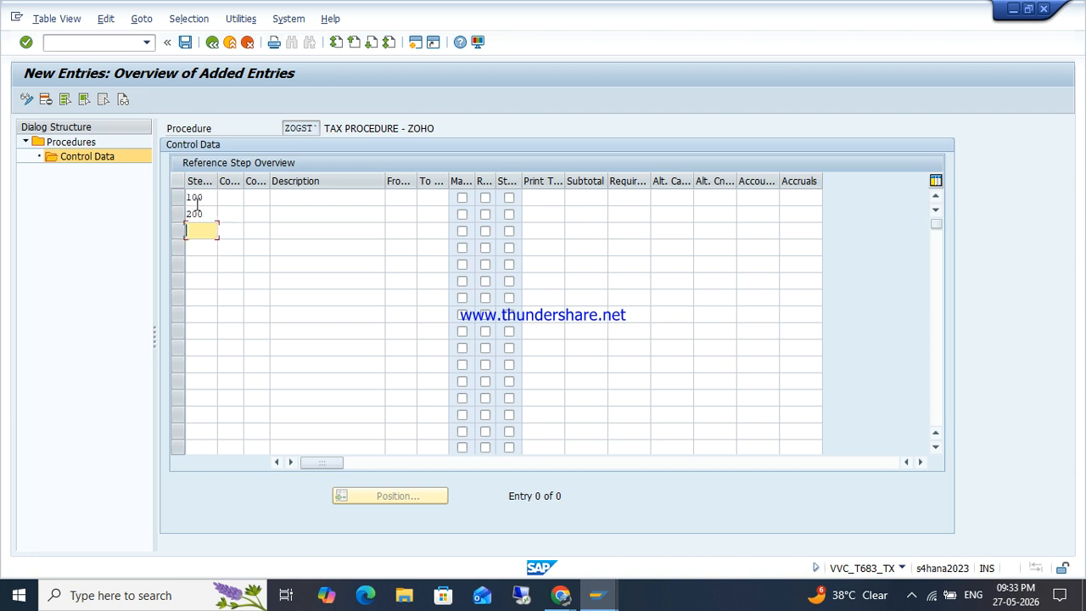
key("Up")
key("BackSpace")
key("BackSpace")
key("BackSpace")
- Enter step numbers 110, 120, 130, 140, 150 and 160 in the rows below step 100
type("110")
key("Down")
type("120")
key("Down")
type("130")
key("Down")
type("140")
key("Down")
type("1")
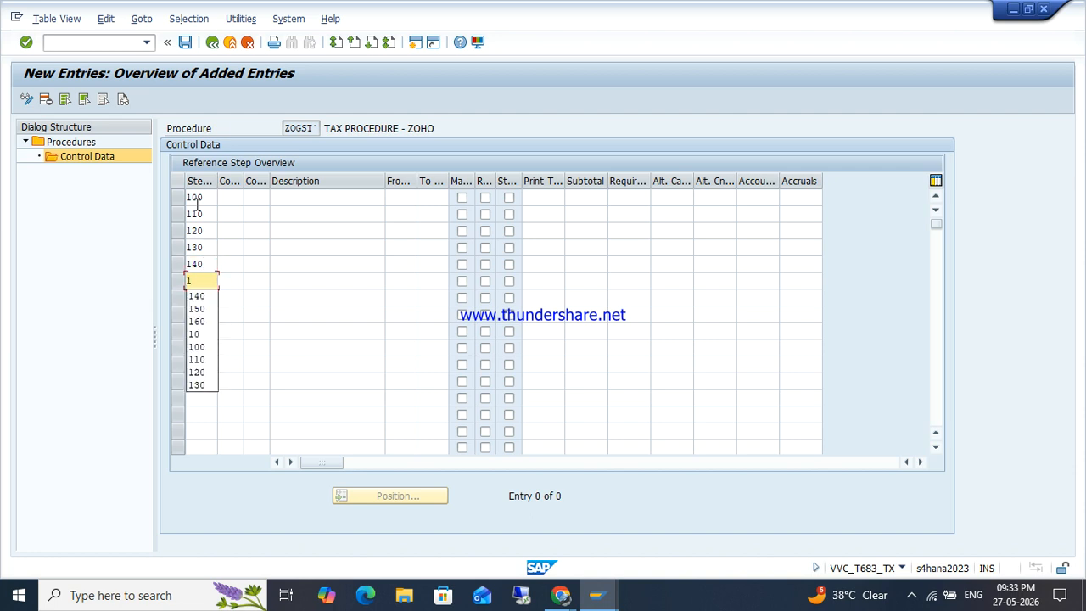
type("50")
key("Down")
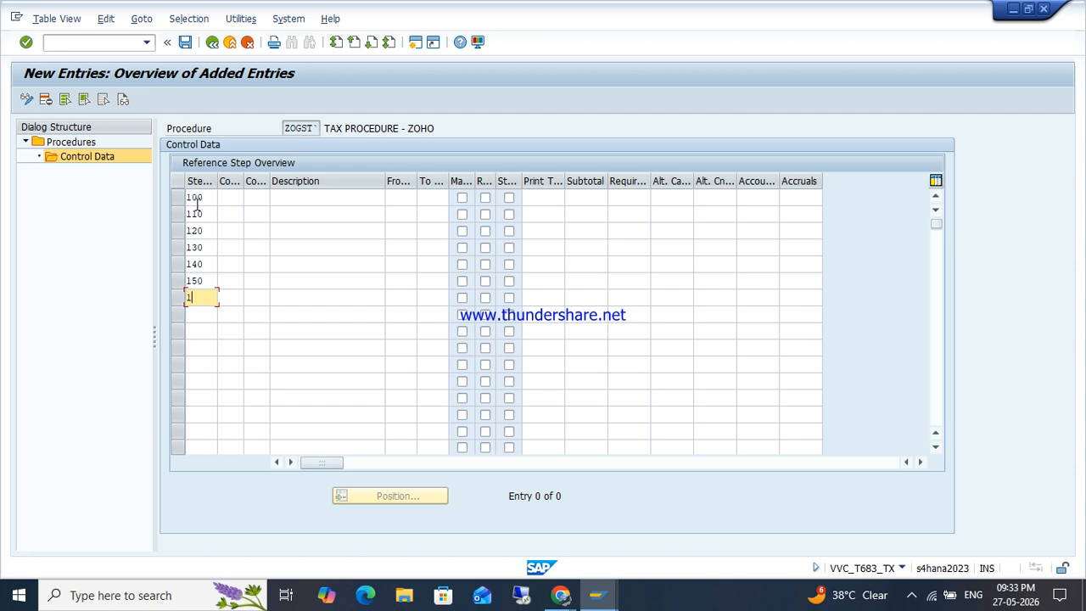
type("160")
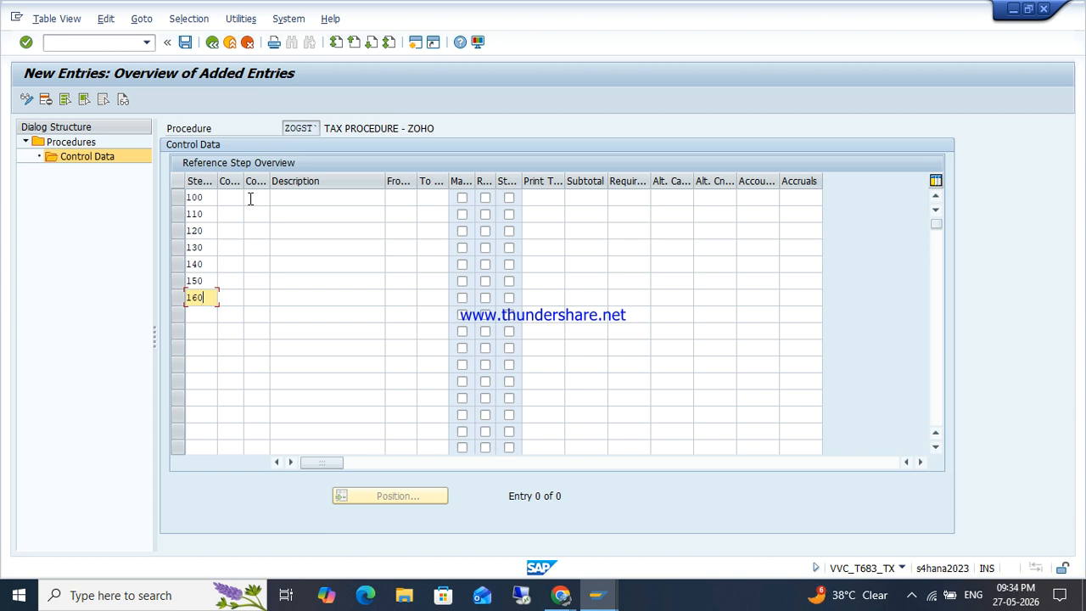
- Assign condition types BASB, ZOCG, ZOSG and ZOIG to steps 100, 110, 120 and 130 respectively
left_click(250, 198)
type("BASB")
key("Tab")
key("Down")
key("shift+Tab")
type("ZOCG")
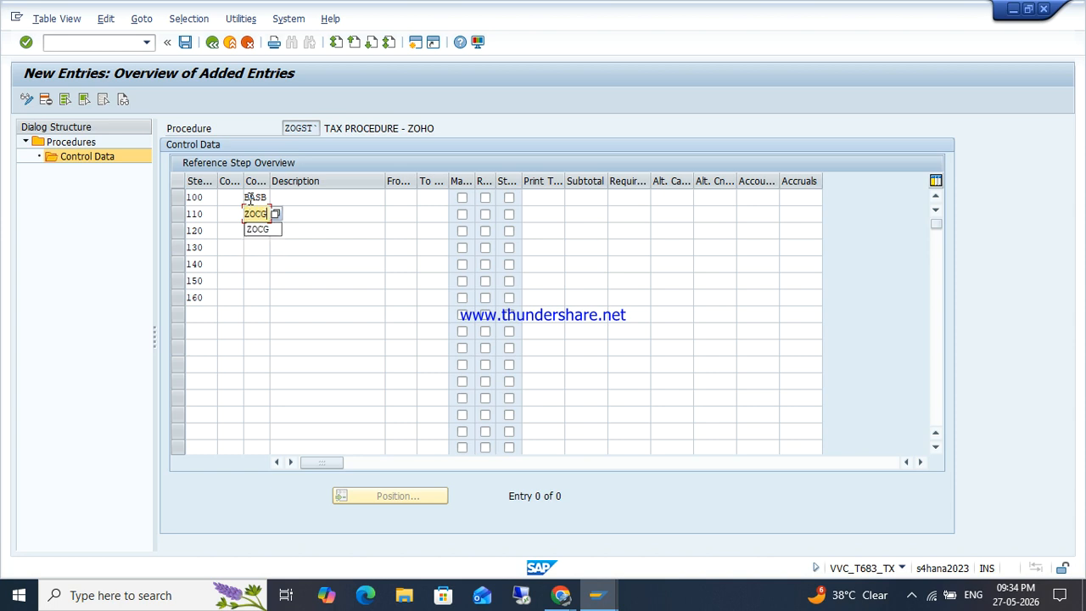
key("Down")
type("ZO")
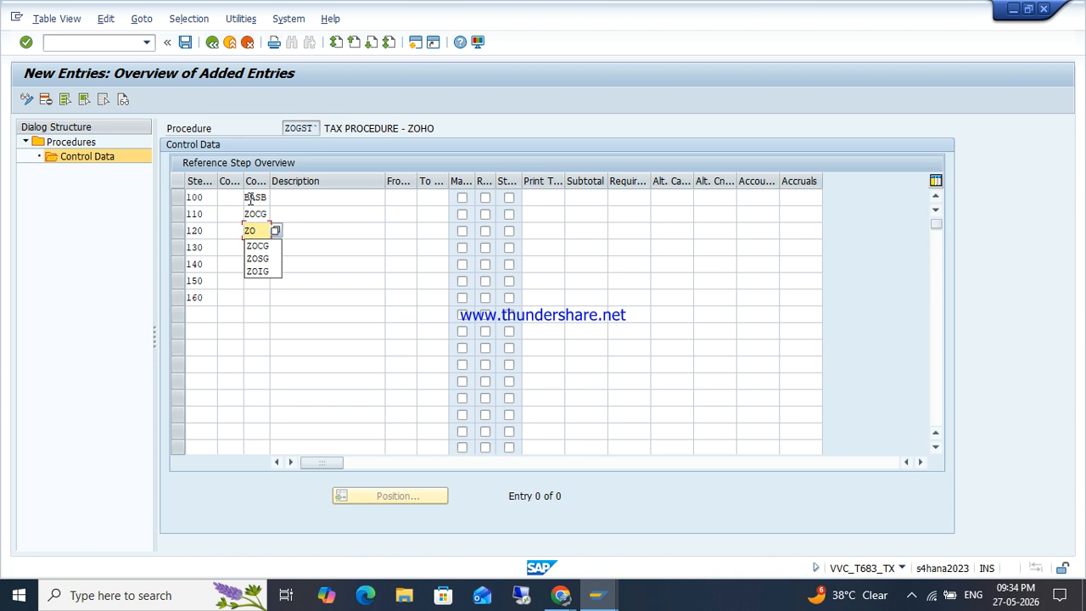
type("SG")
key("Down")
type("ZOIG")
key("Down")
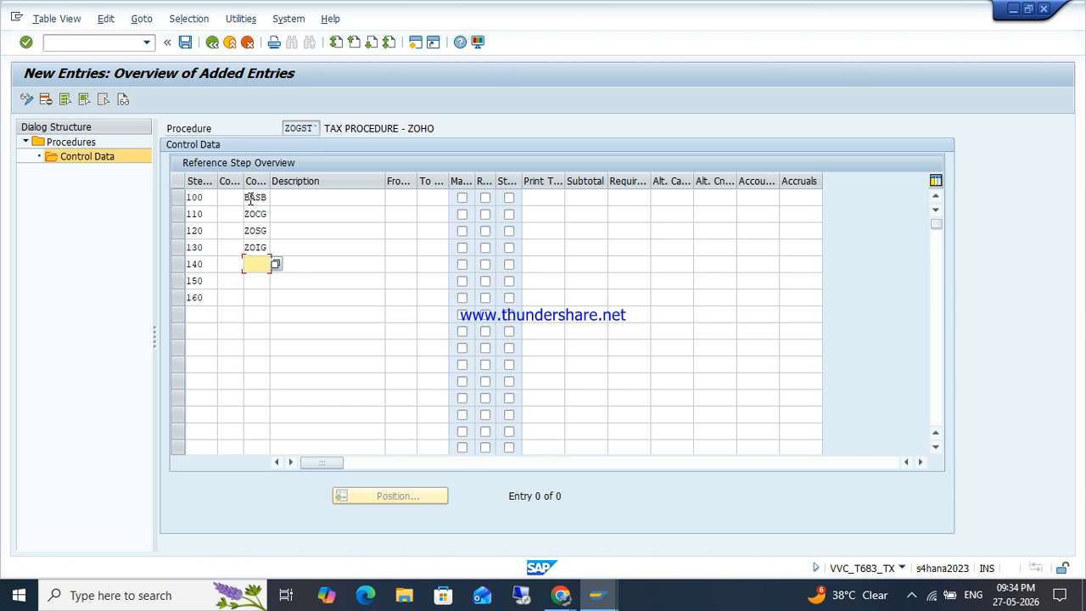
- Assign output condition types CGZO, SGZO and IGZO to steps 140, 150 and 160, and confirm the rows
type("CGZO")
key("Down")
type("SGZO")
key("Down")
type("IGZO")
key("Return")
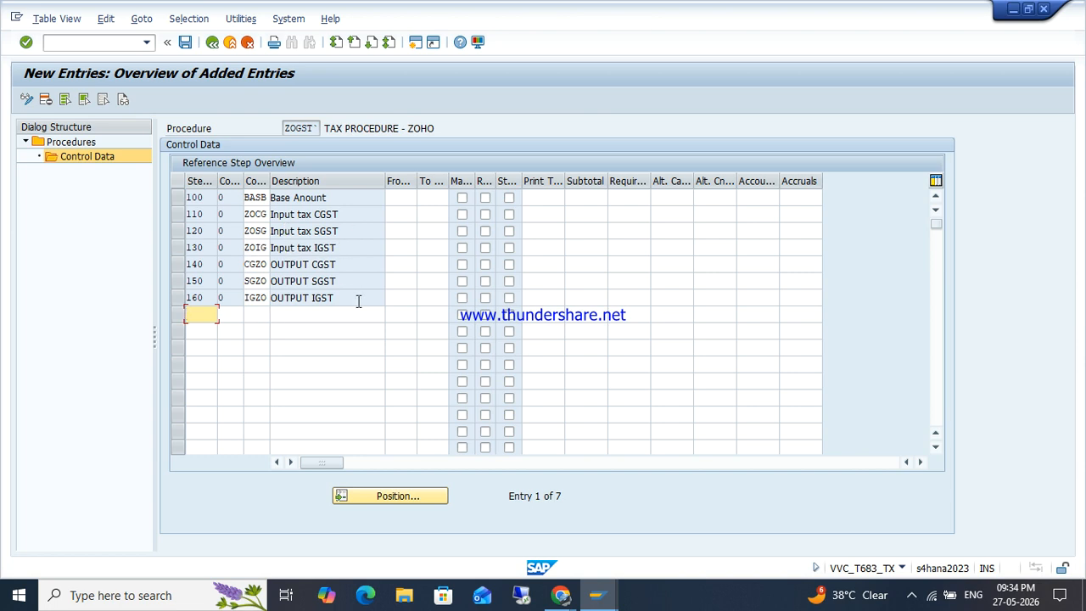
- Set the From step to 100 for every tax row from step 110 through step 160
left_click(394, 217)
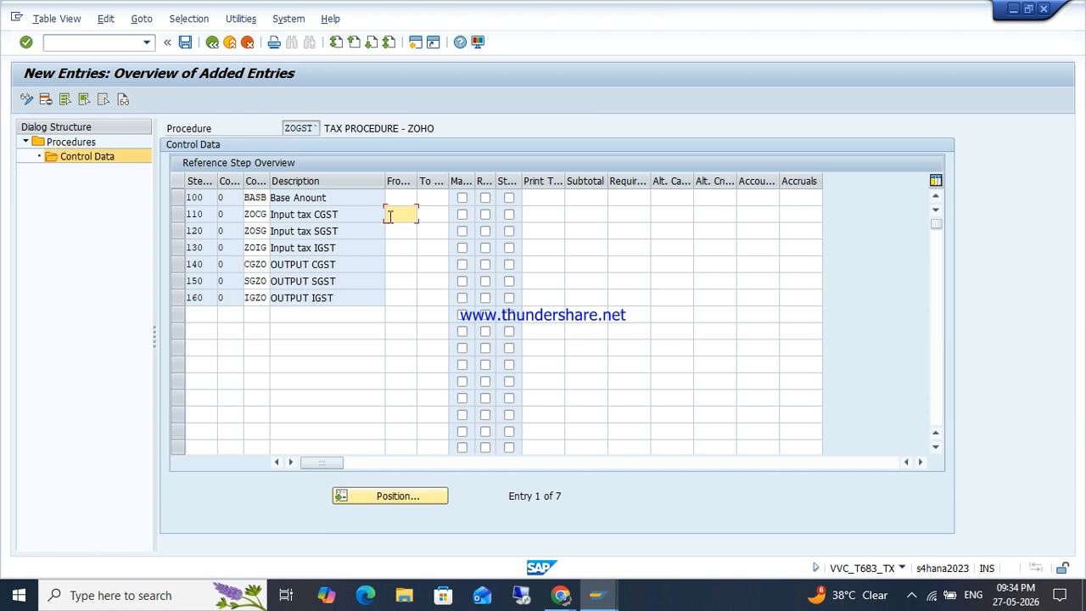
type("100")
key("Down")
type("100")
key("Down")
type("100")
key("Down")
type("100")
key("Down")
type("100")
key("Down")
type("100")
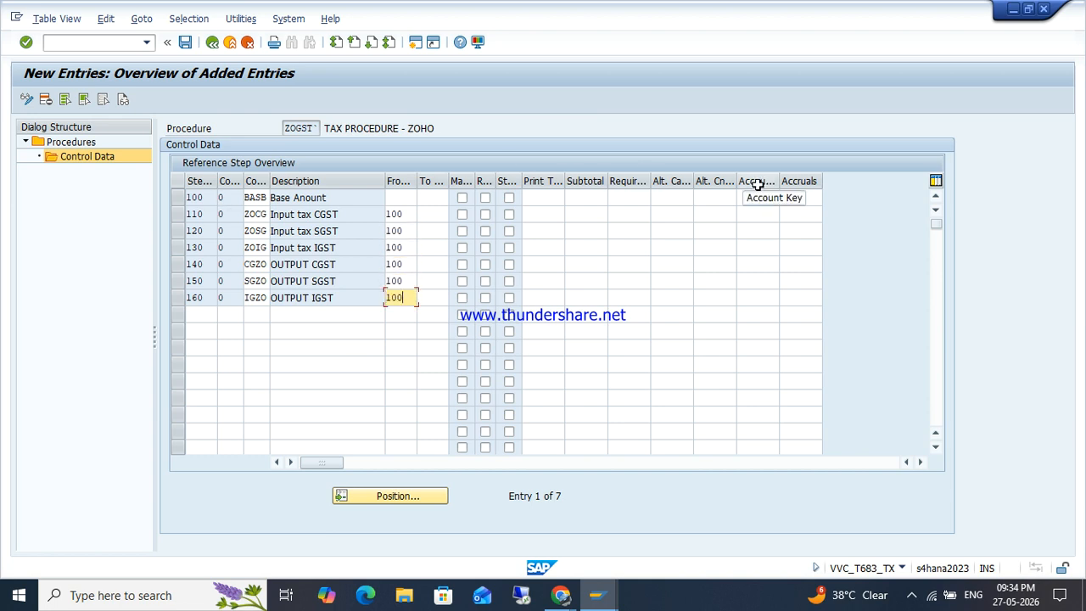
- Assign account keys ZCG, ZSG and ZIG to the input tax steps 110, 120 and 130 respectively
left_click(748, 212)
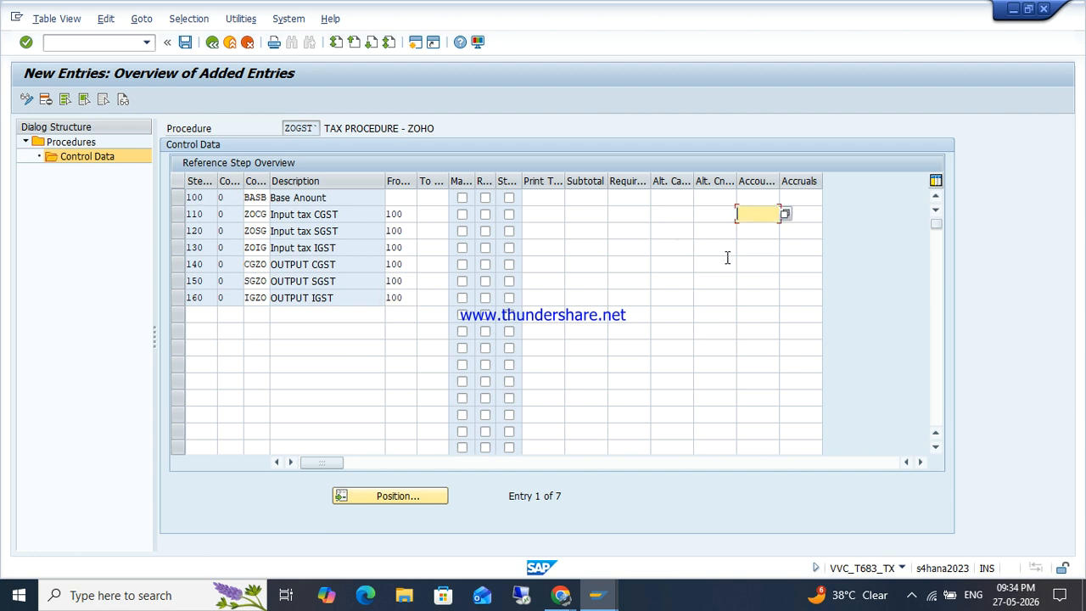
type("Z")
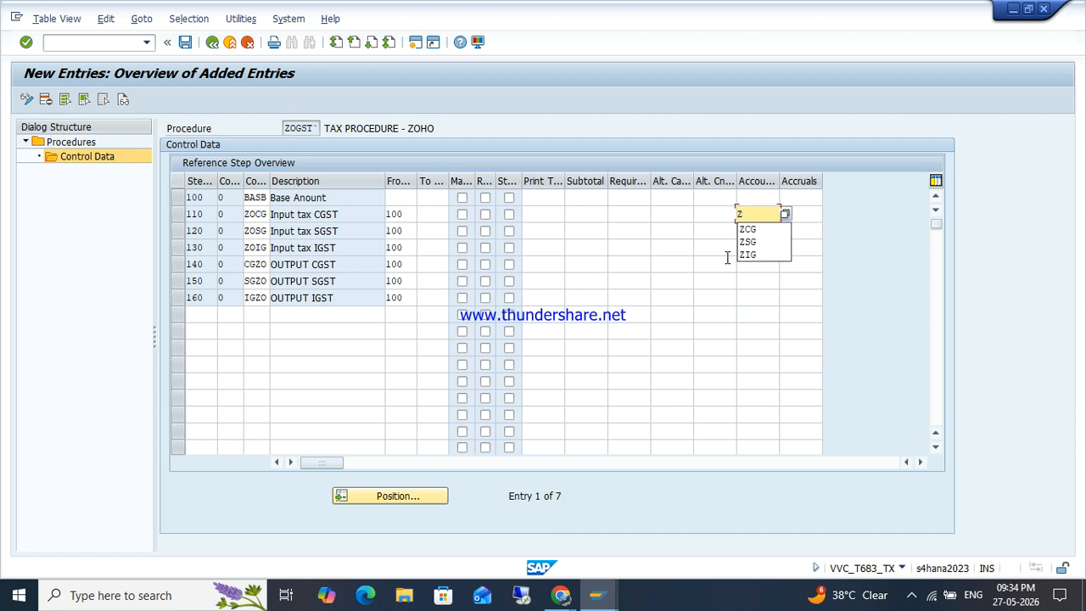
key("Down")
key("Return")
key("Down")
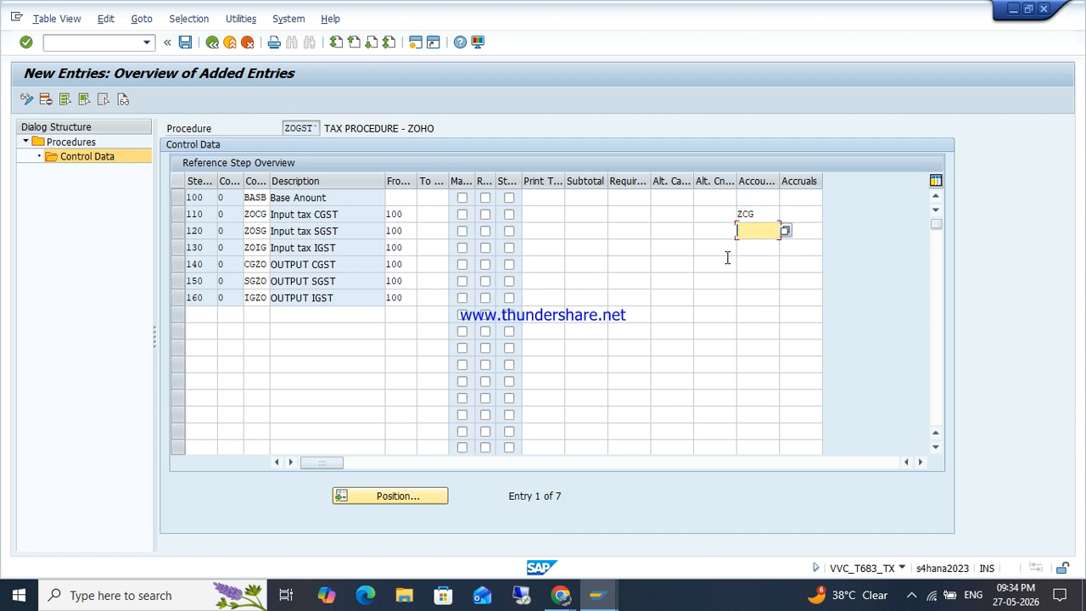
type("Z")
key("Down")
key("Down")
key("Return")
key("Down")
type("Z")
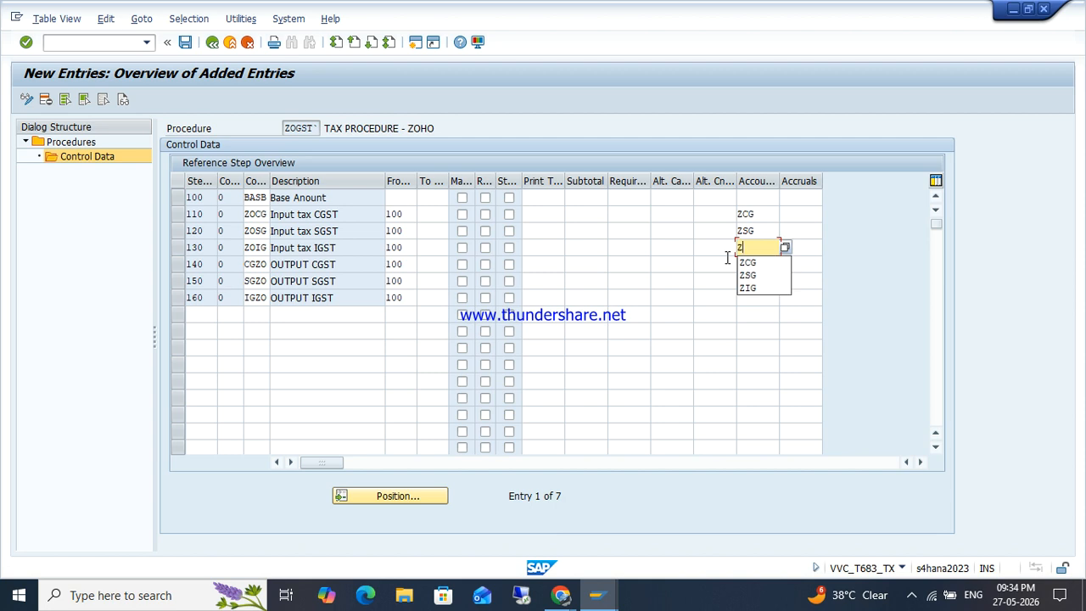
key("Down")
key("Down")
key("Down")
key("Return")
key("Down")
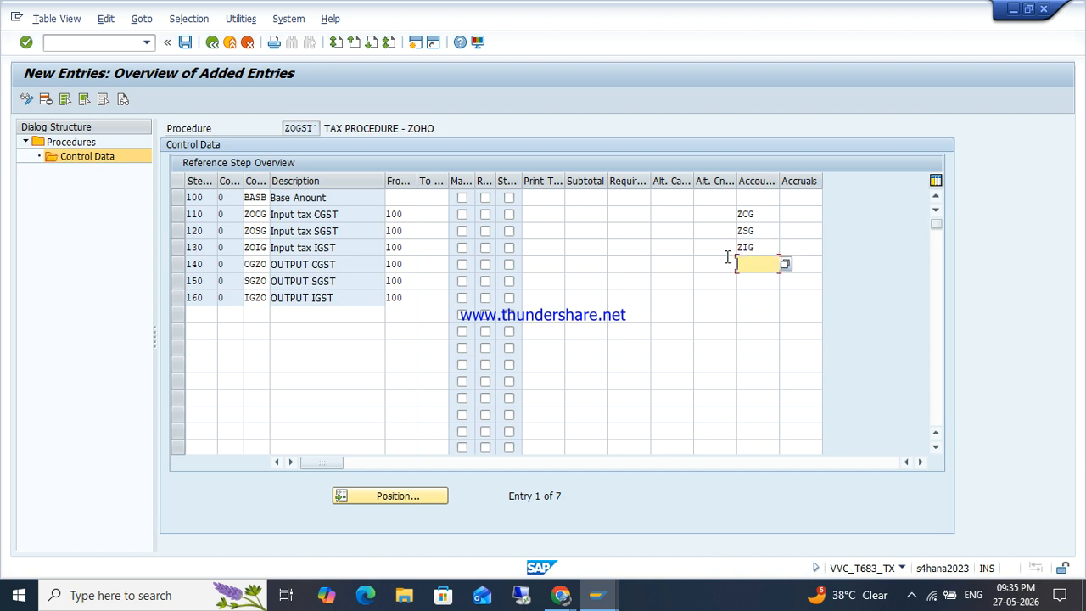
- Assign account keys CGZ, SGZ and IGZ to steps 140, 150 and 160, and save the control data to the proposed customizing request
type("CGZ")
key("Down")
type("SGZ")
key("Down")
type("I")
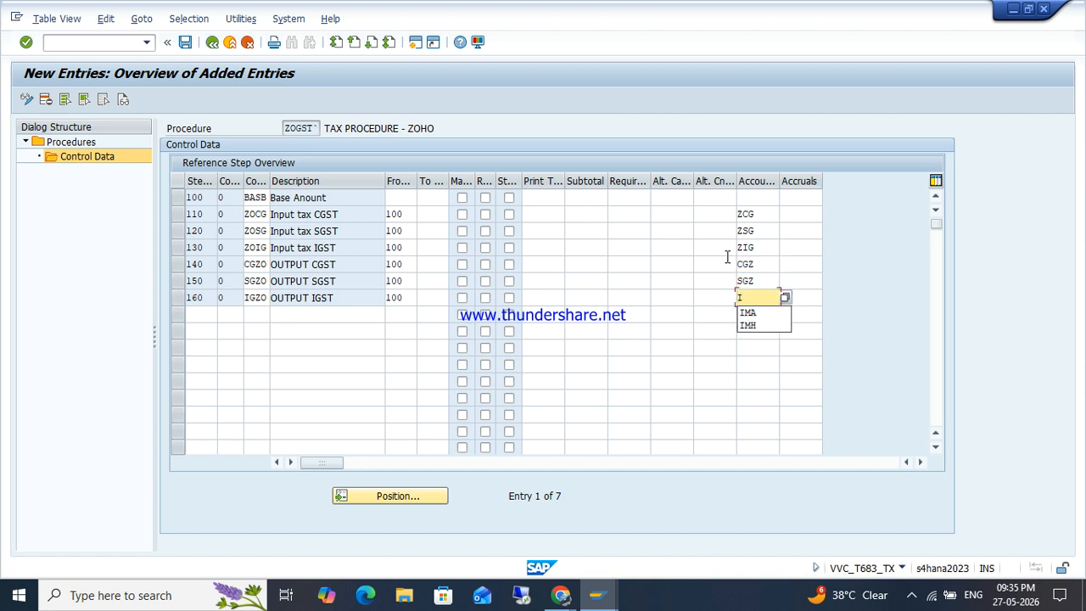
type("GZ")
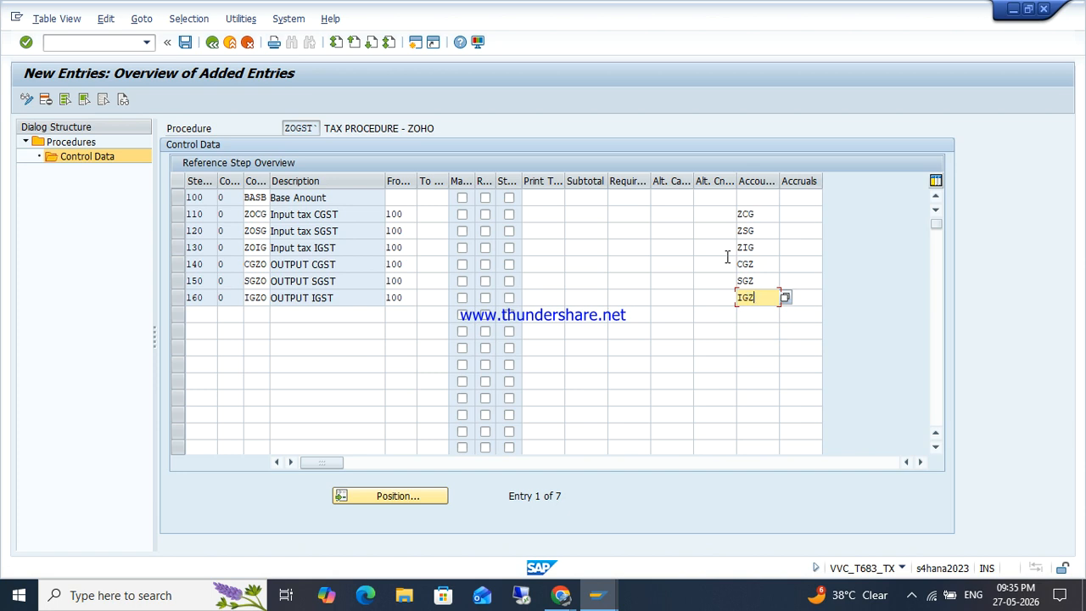
key("Return")
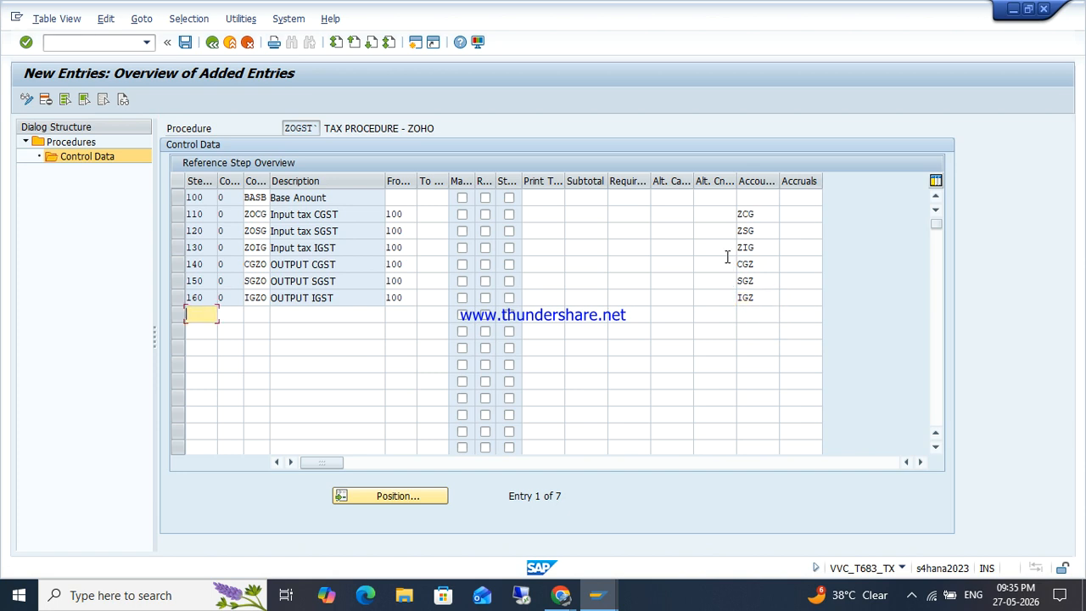
key("ctrl+s")
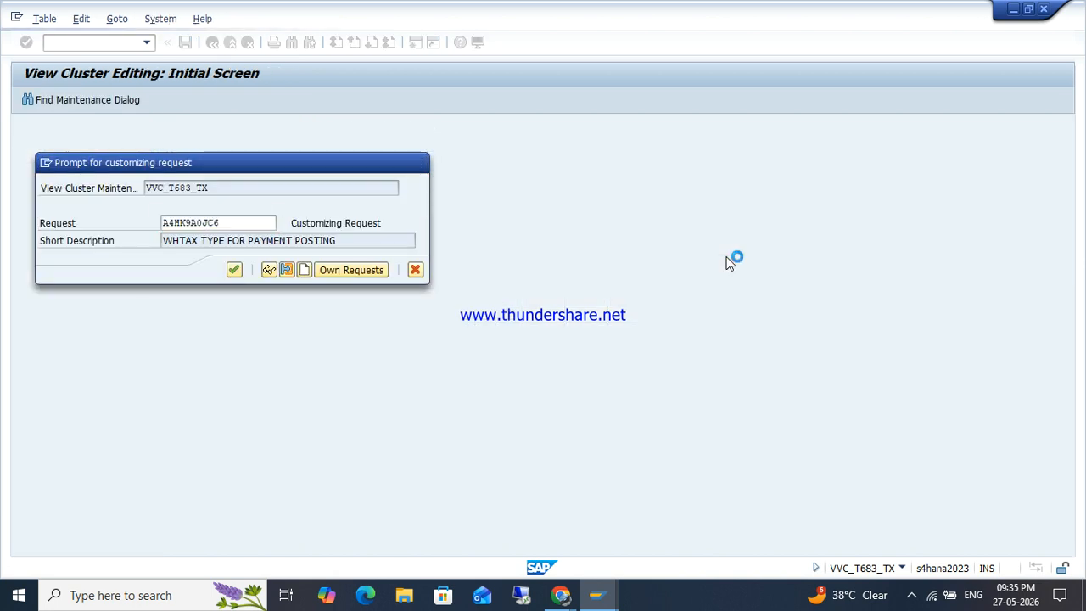
key("Return")
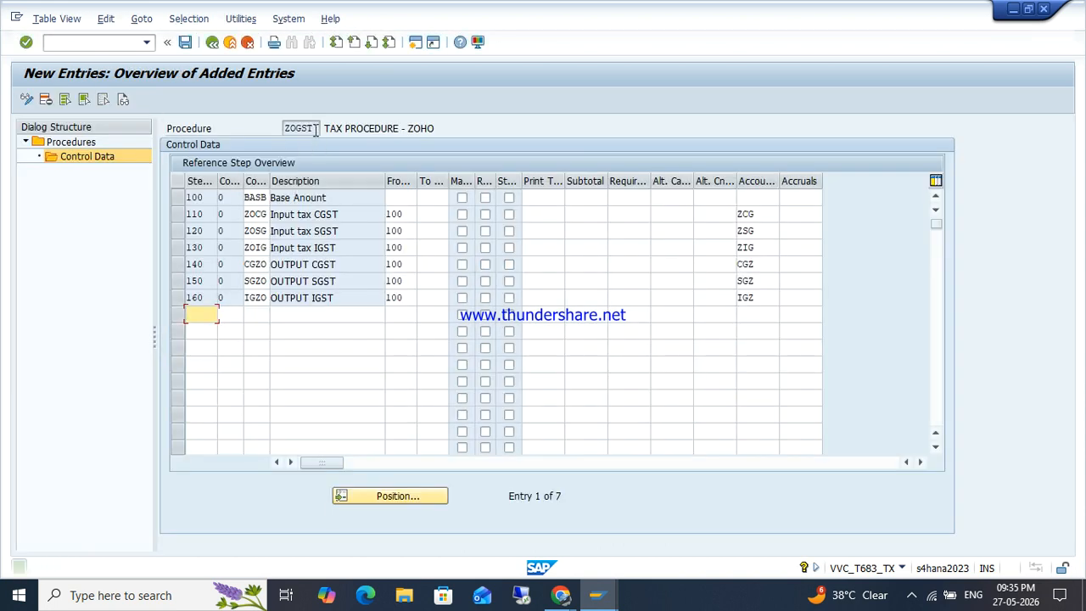
- Return to the procedures list, reopen the control data of procedure ZOGST`, and copy its rows 100 through 160
left_click(316, 128)
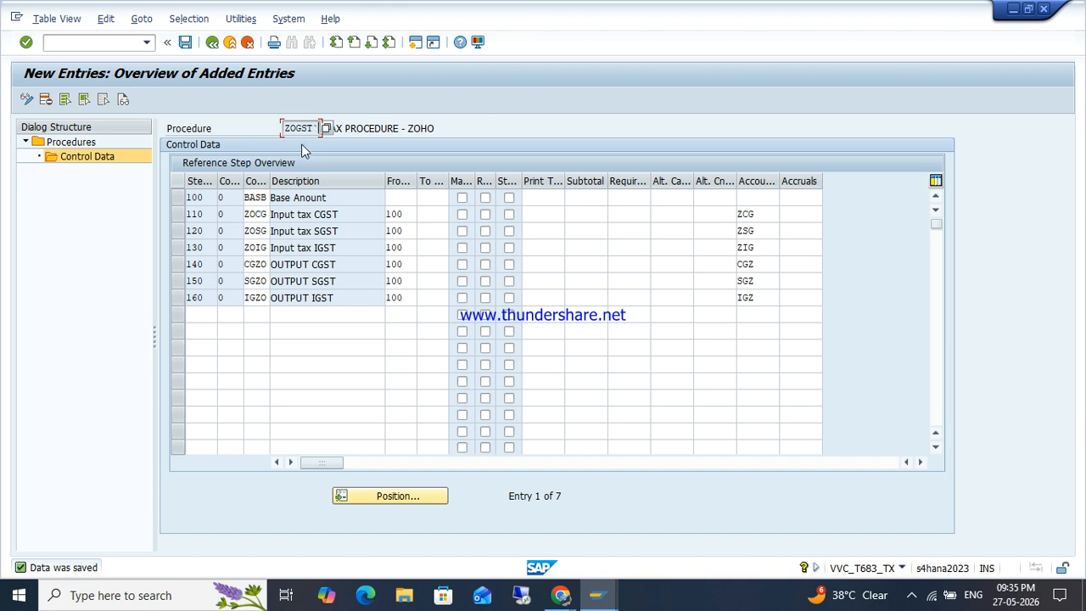
left_click(213, 47)
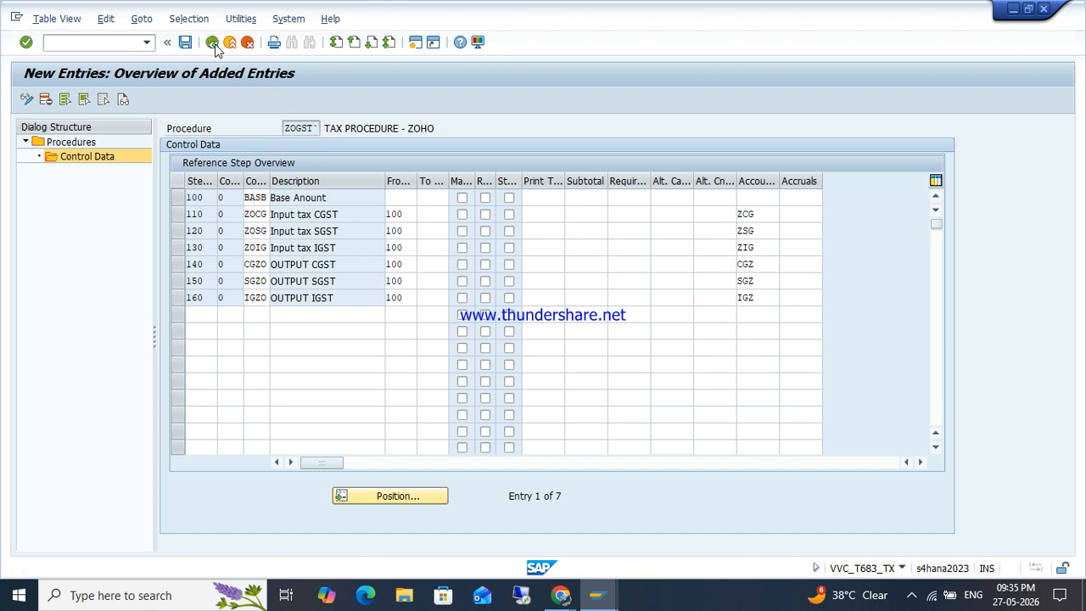
left_click(214, 44)
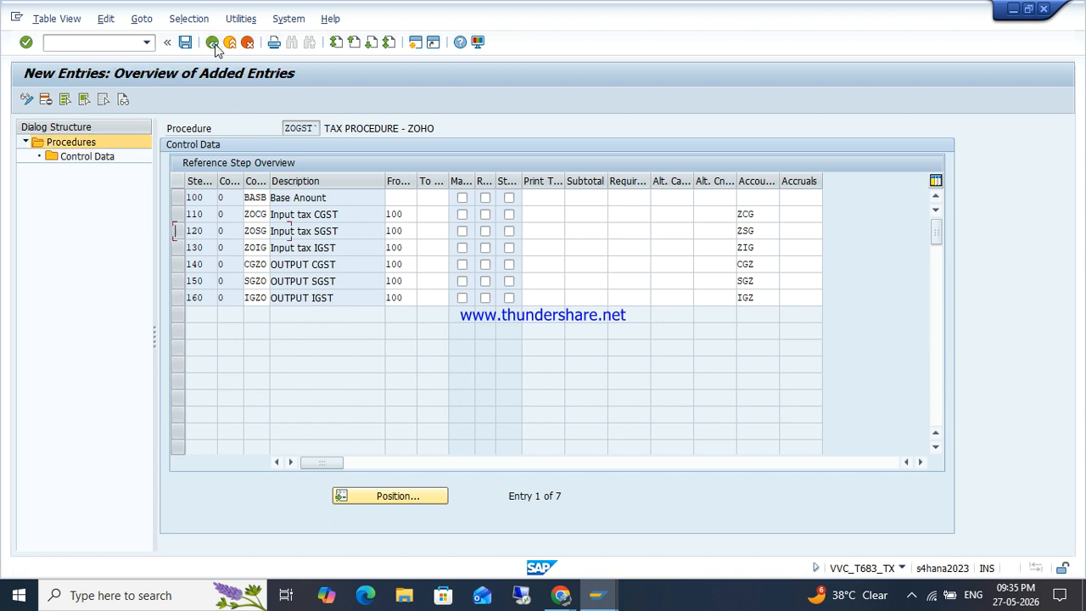
left_click(216, 215)
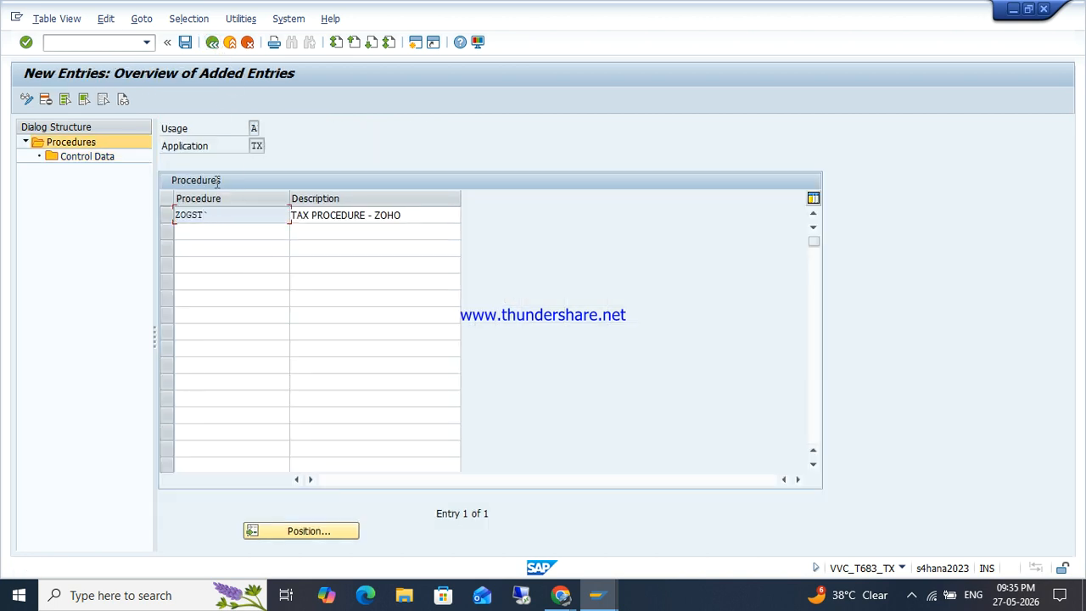
left_click(166, 214)
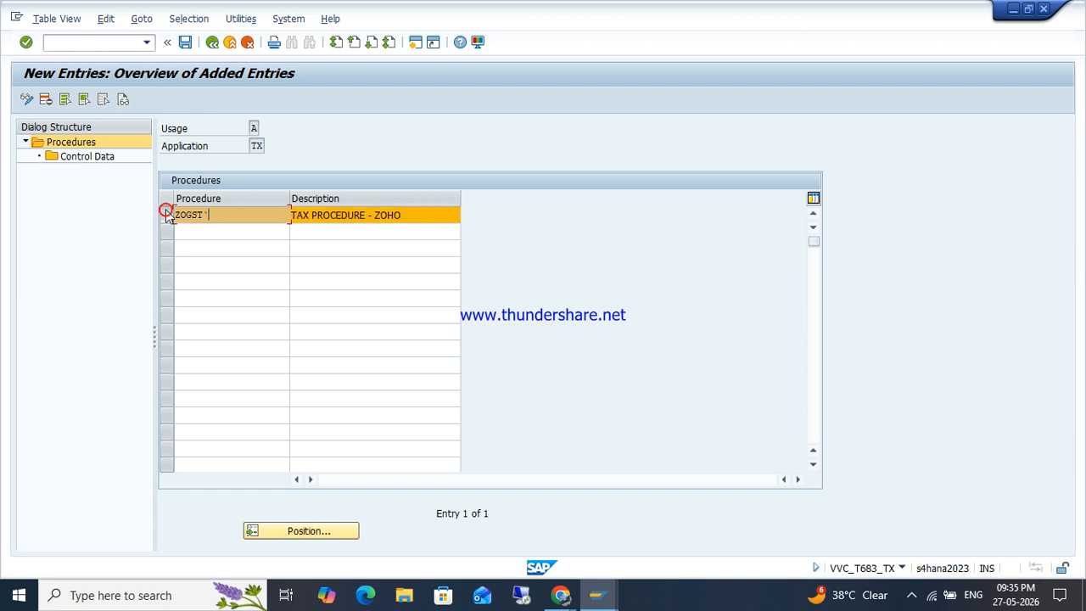
double_click(88, 156)
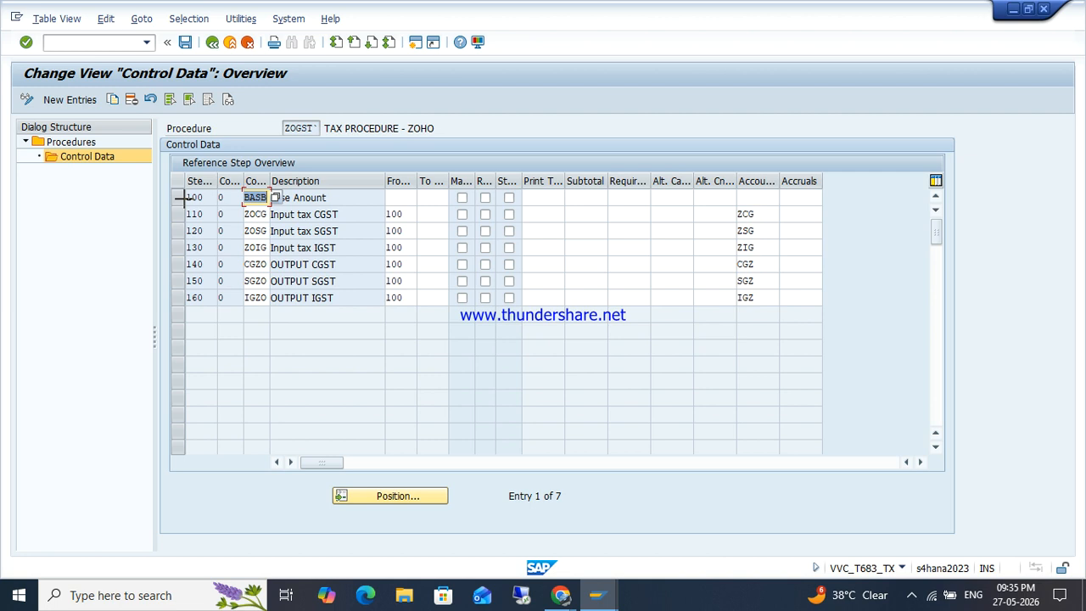
left_click_drag(181, 197, 742, 297)
key("ctrl+c")
- Delete procedure ZOGST` together with its dependent control data entries, and save the deletion
left_click(212, 42)
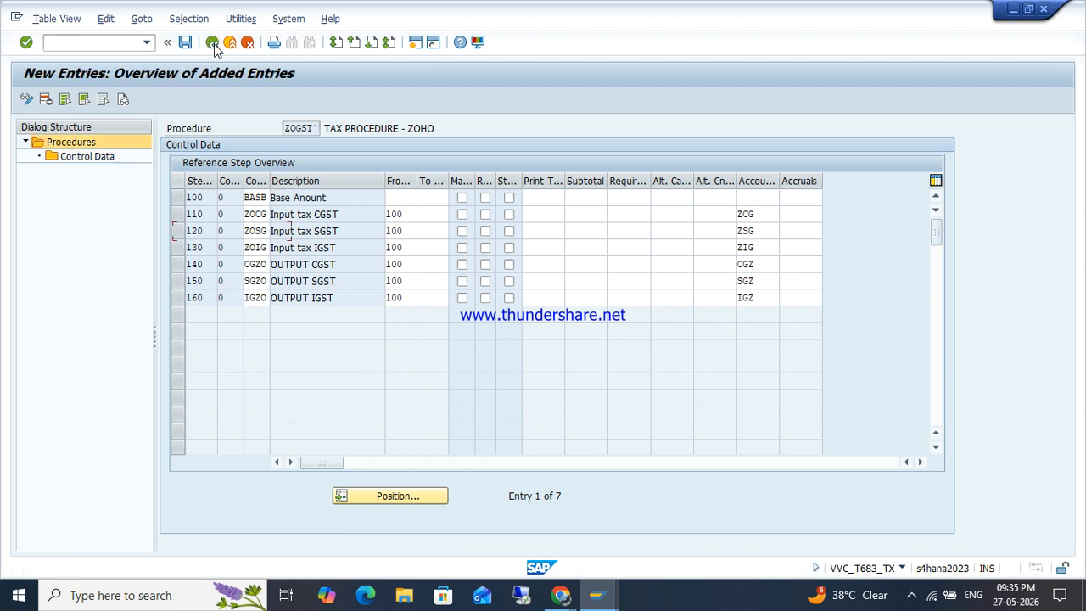
left_click(167, 215)
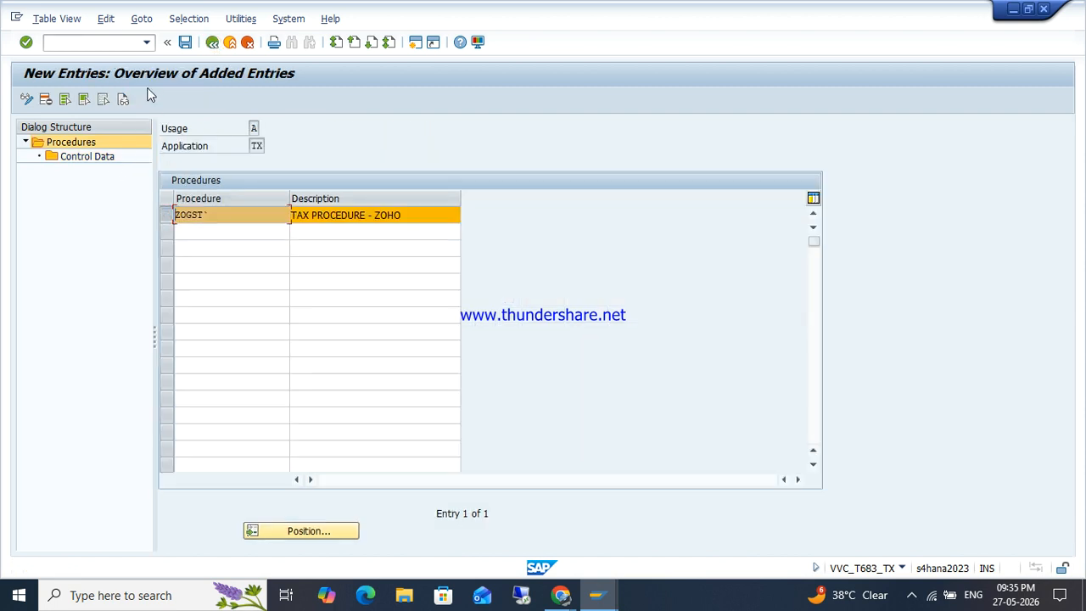
left_click(48, 101)
left_click(419, 259)
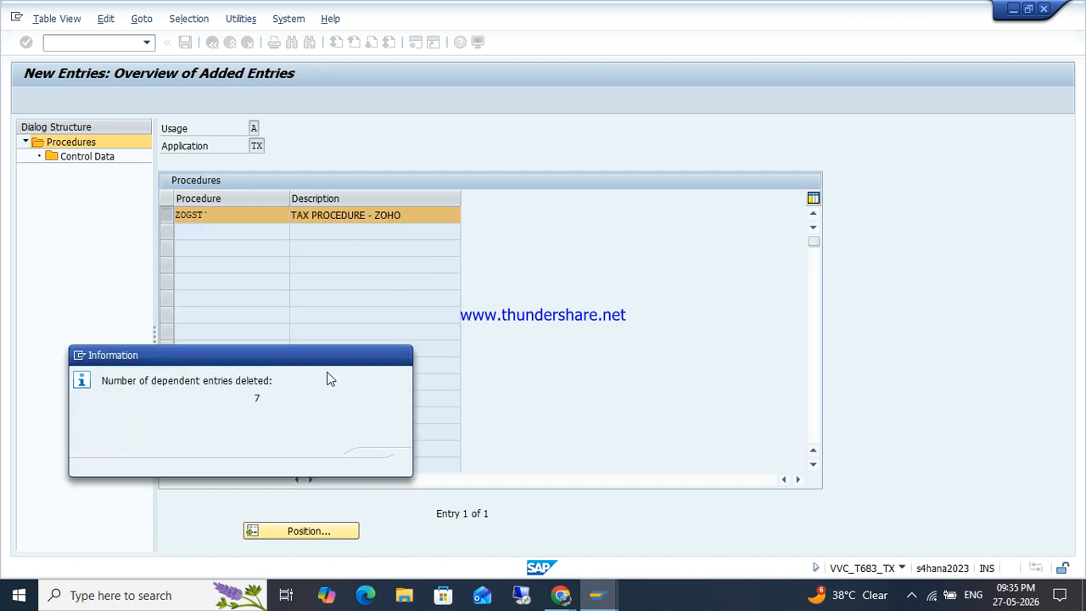
key("Return")
key("Return")
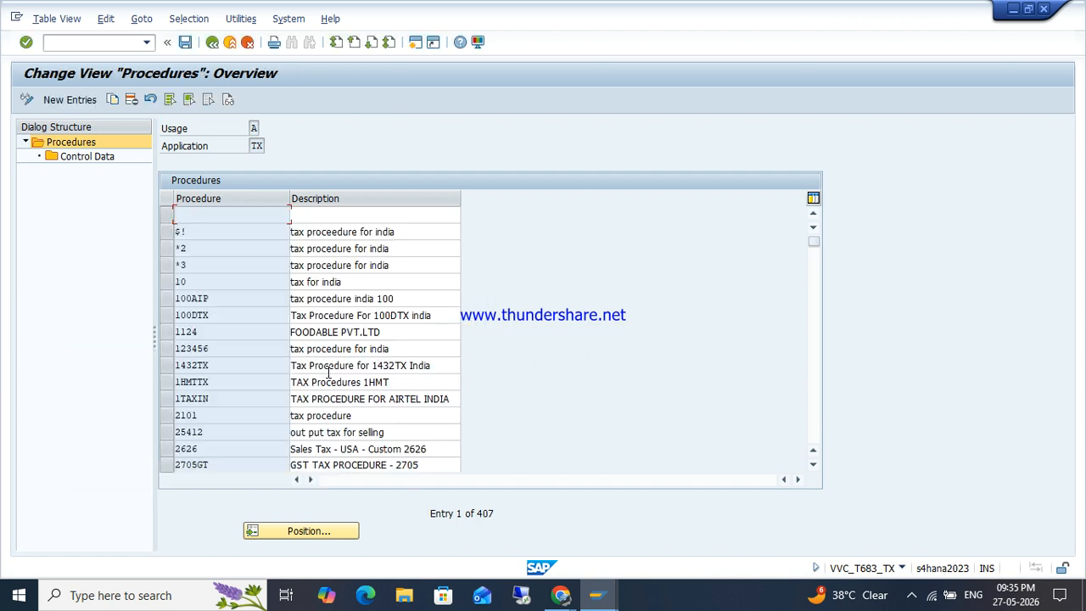
key("ctrl+s")
- Create a new tax procedure ZOGST with the description TAX PROCEDURE - ZOHO
left_click(75, 101)
type("ZOGST")
key("Tab")
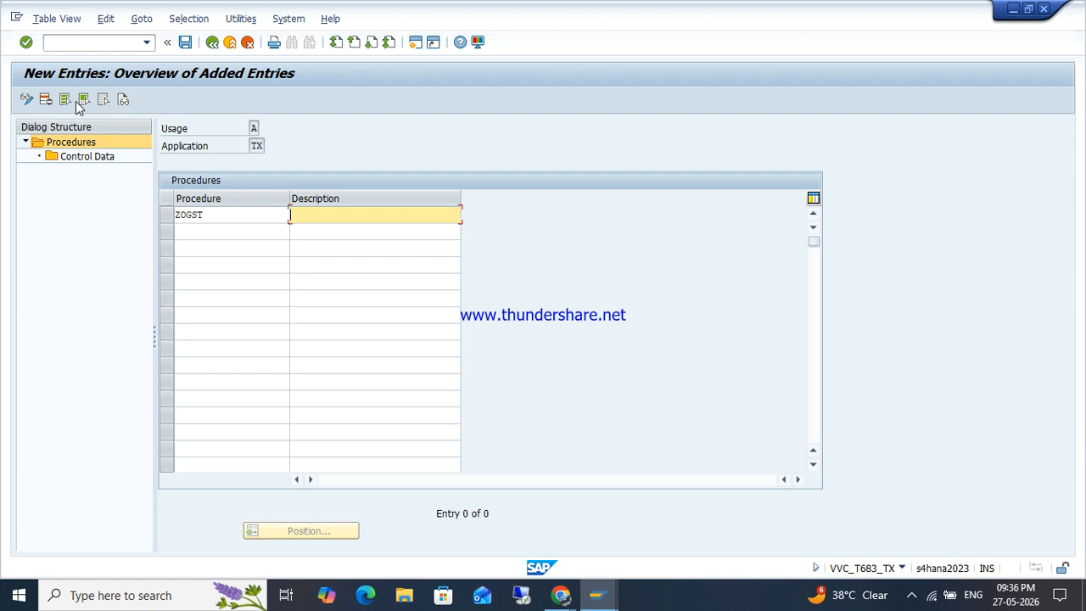
key("Down")
key("Return")
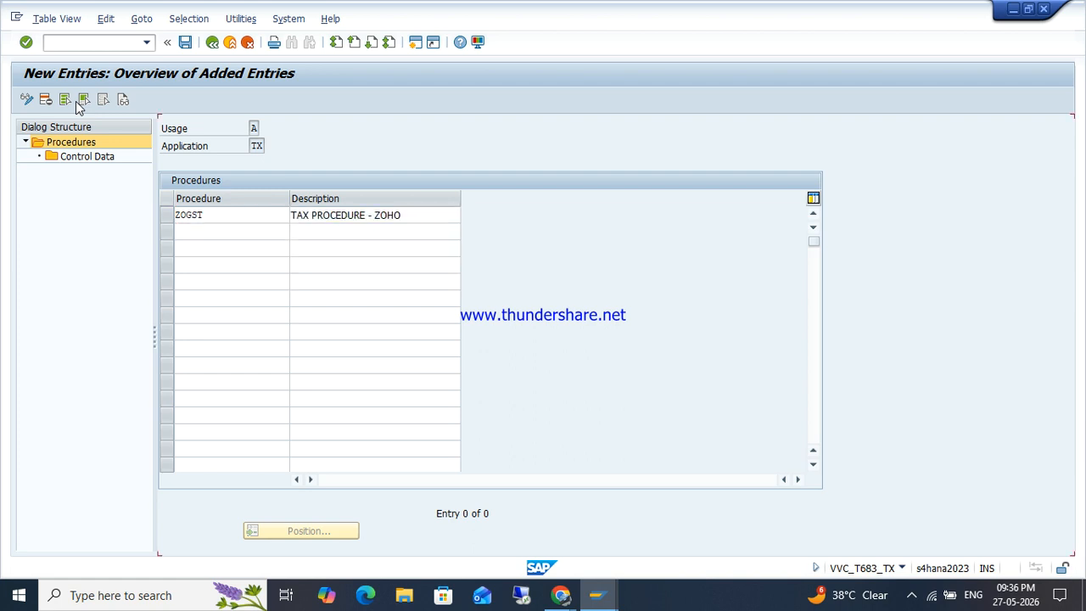
- Paste the copied step rows as new control data entries for procedure ZOGST, and save them
left_click(168, 215)
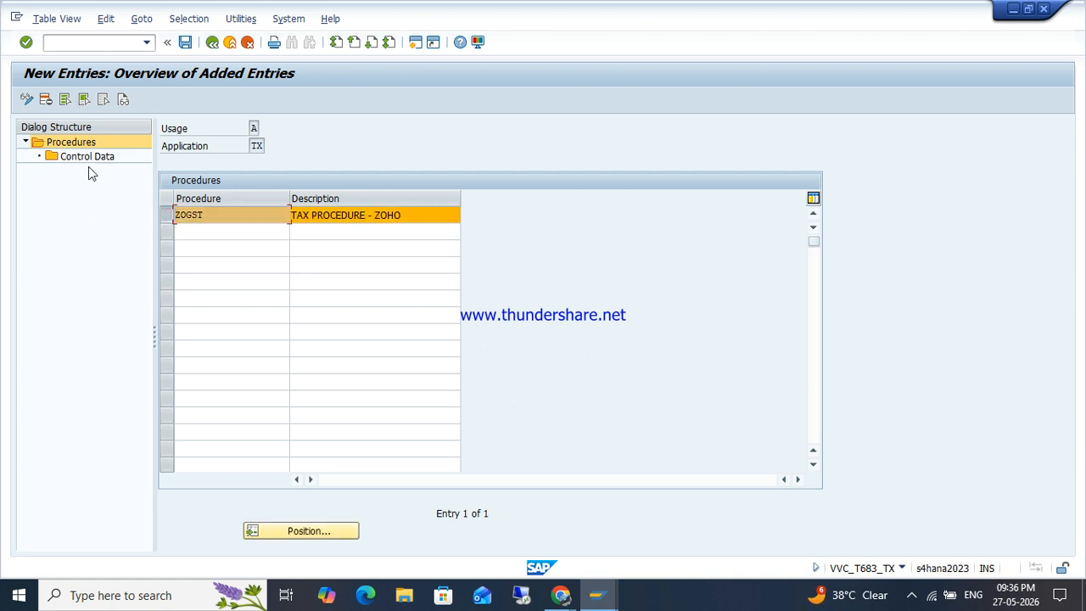
left_click(80, 162)
double_click(80, 160)
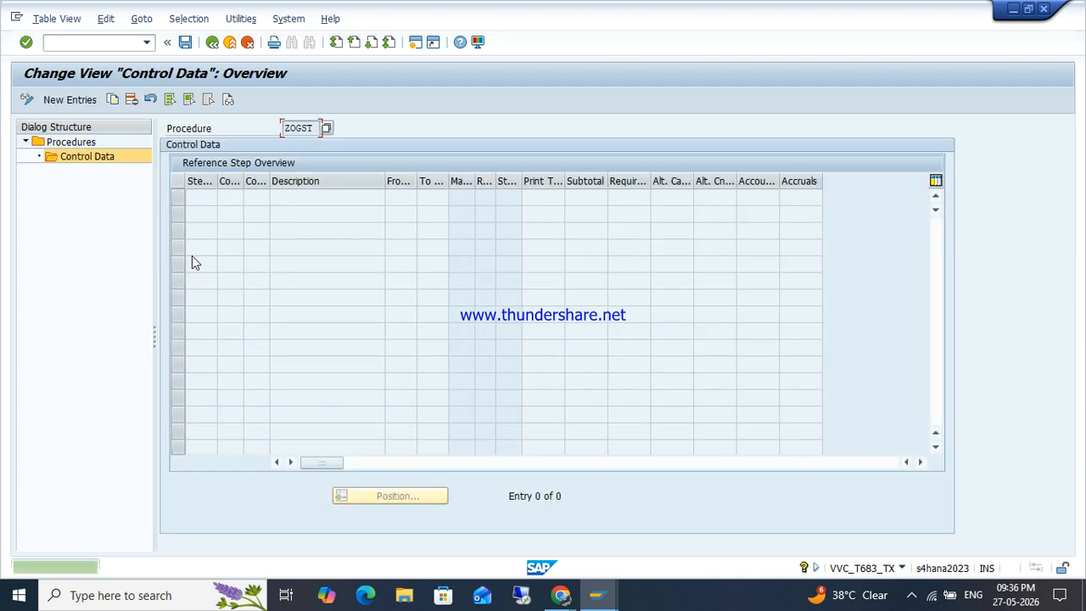
left_click(70, 99)
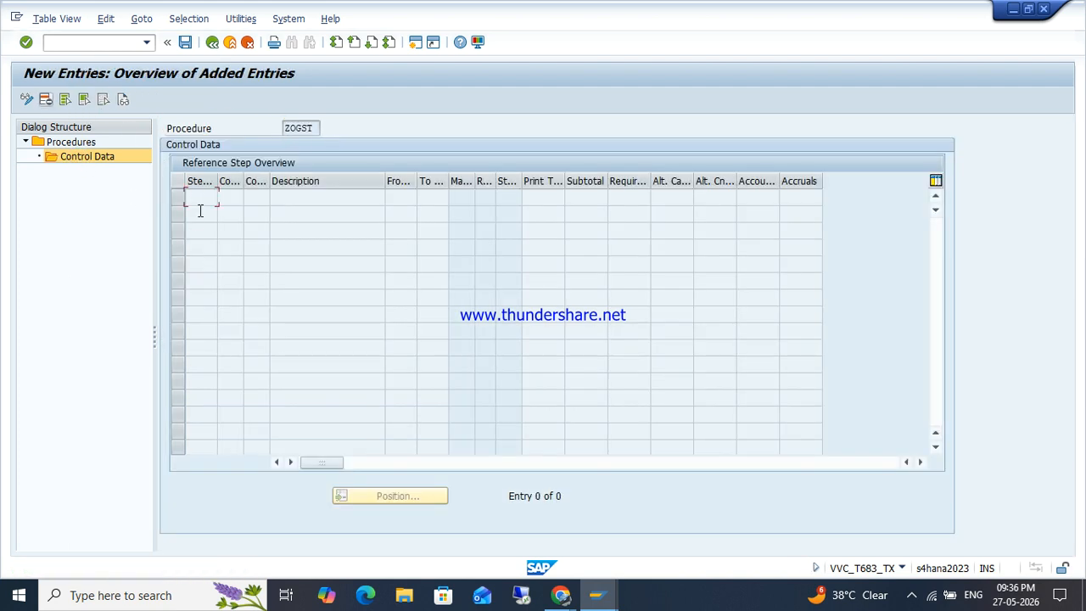
key("ctrl+v")
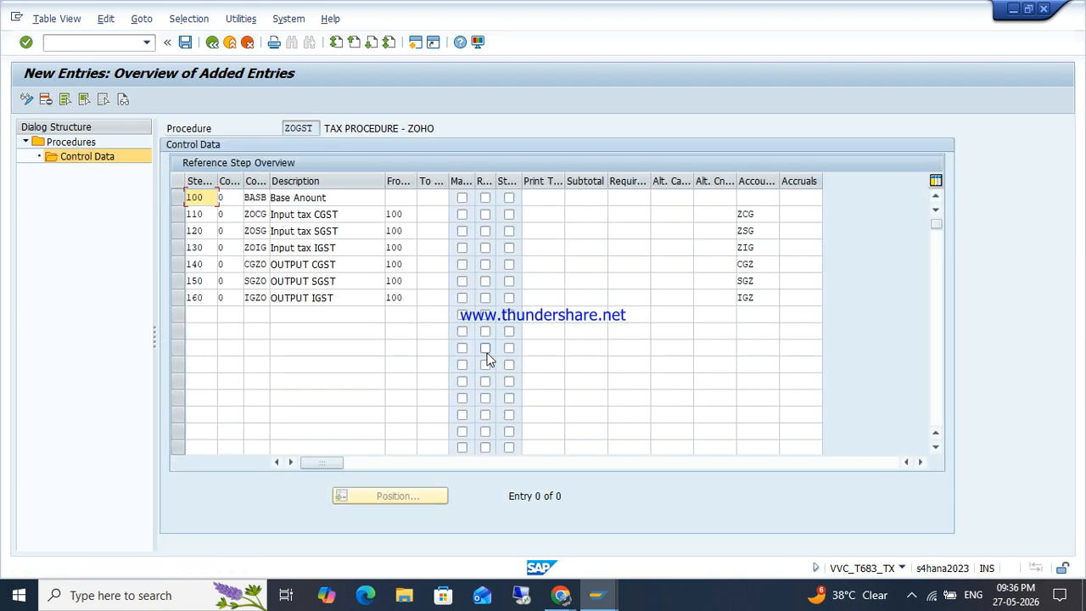
key("Return")
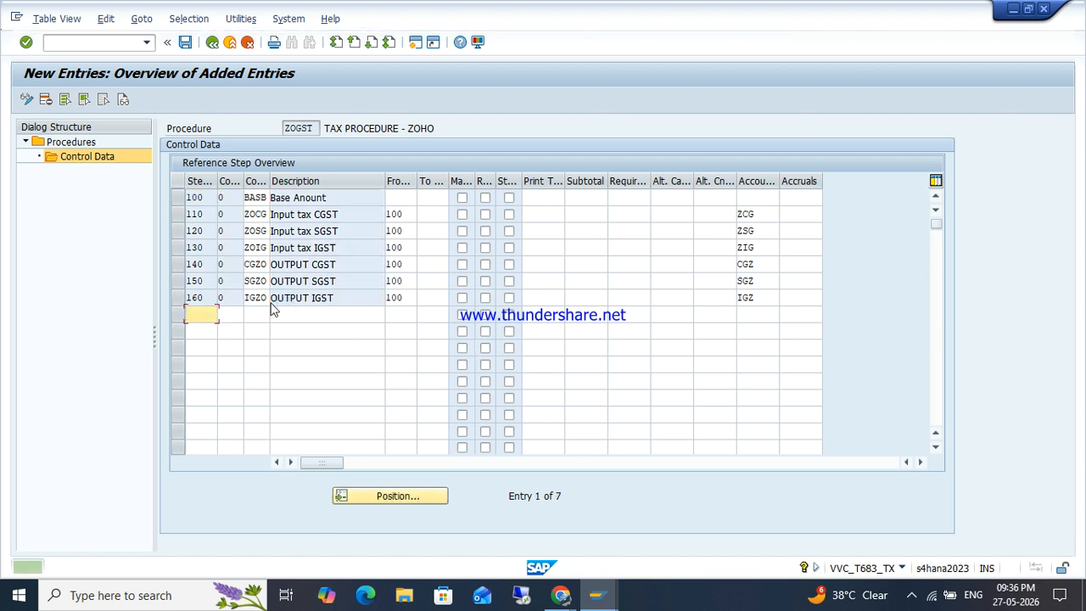
key("ctrl+s")
- Leave the procedure maintenance and return to the IMG structure
key("F3")
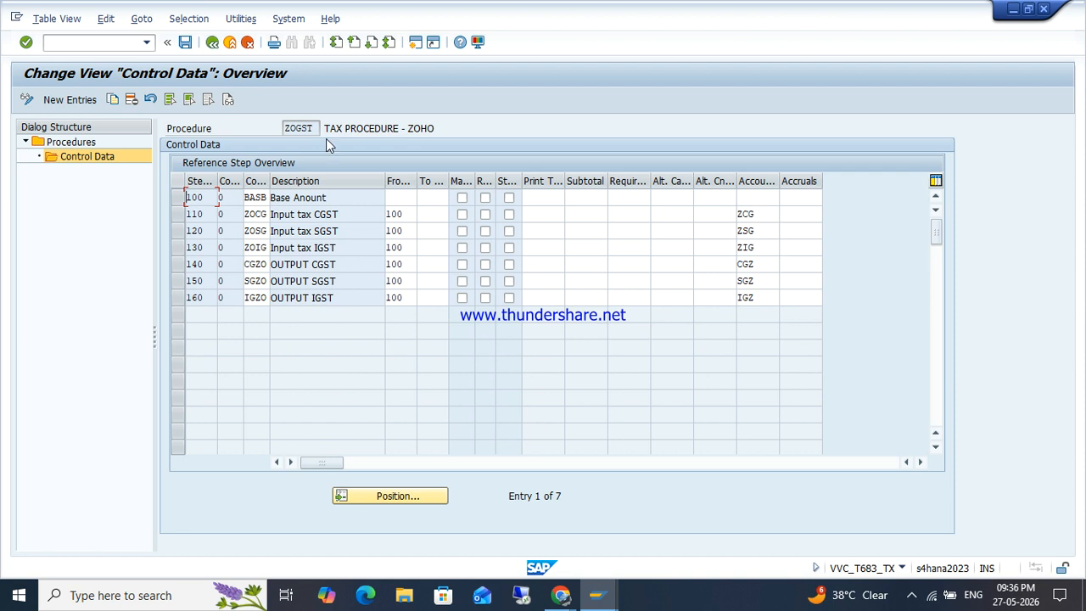
key("F3")
key("F3")
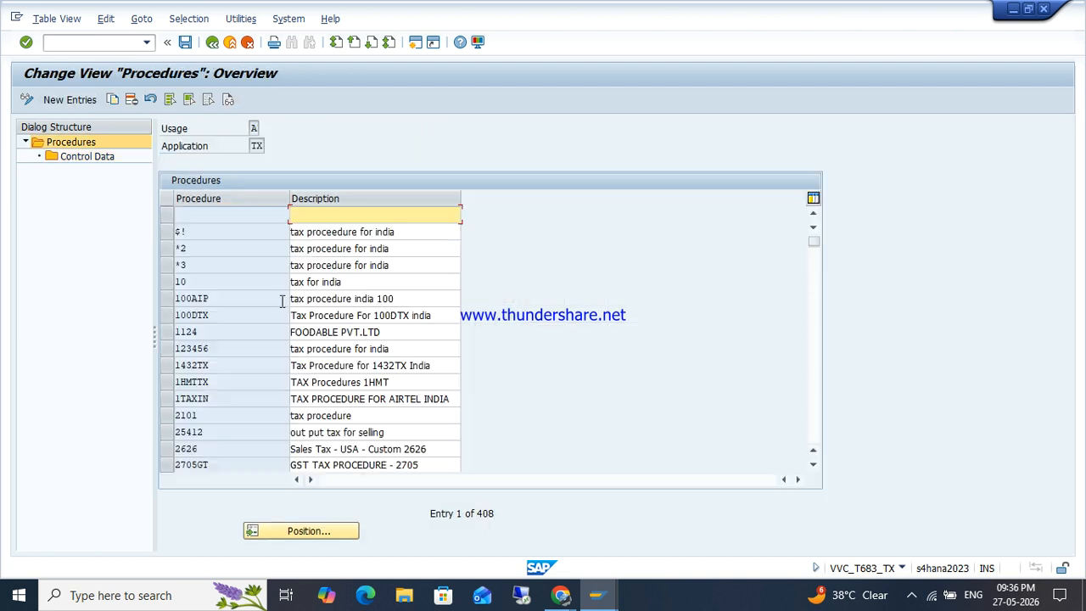
key("F3")
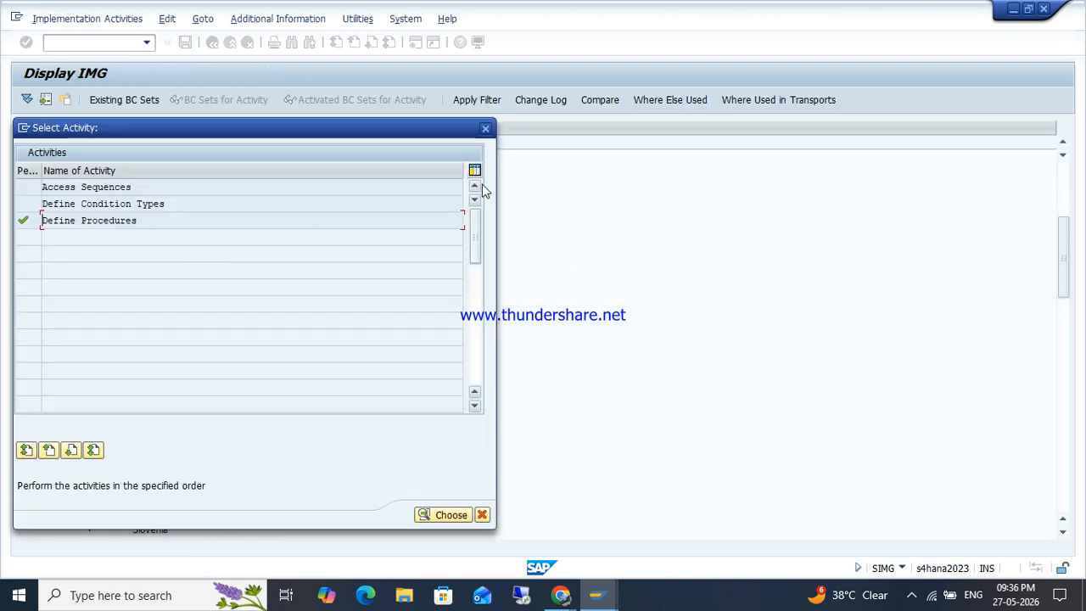
left_click(488, 132)
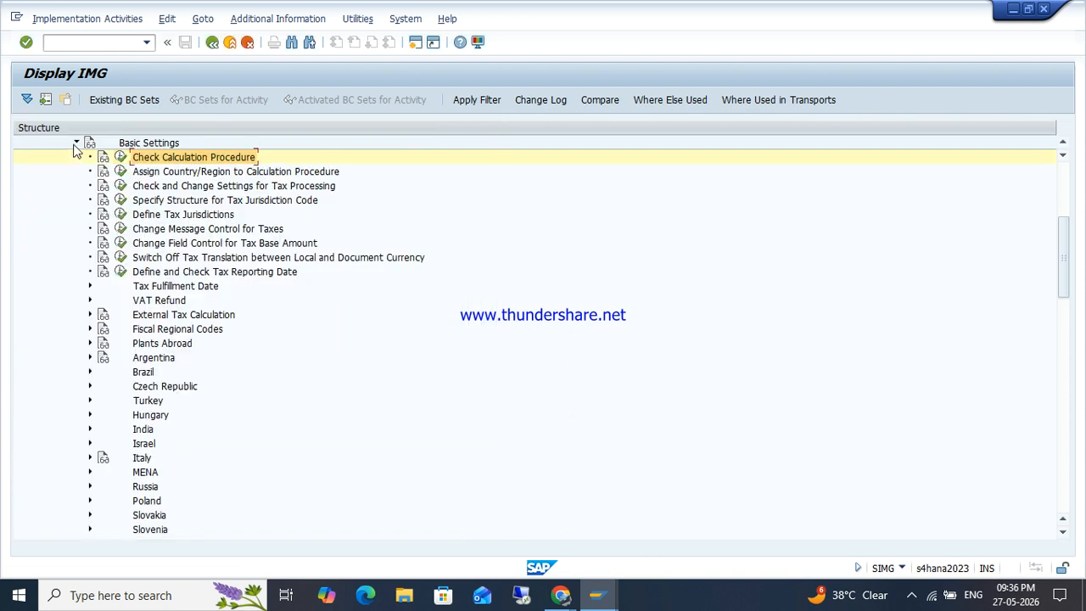
- Open the assignment of countries to calculation procedures and go to the entry for country IN
left_click(75, 145)
left_click(76, 157)
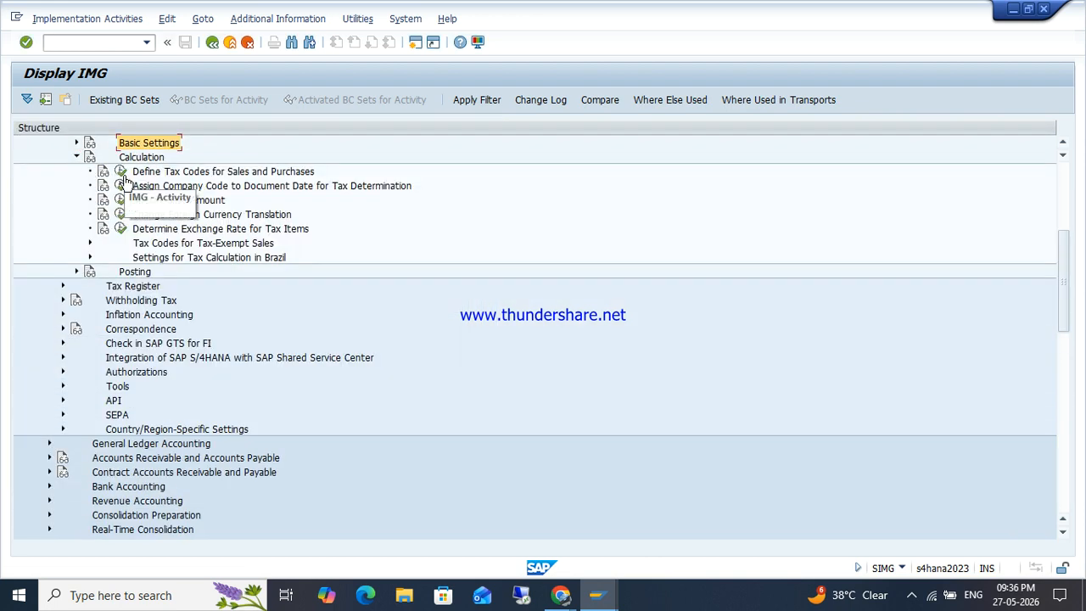
left_click(76, 142)
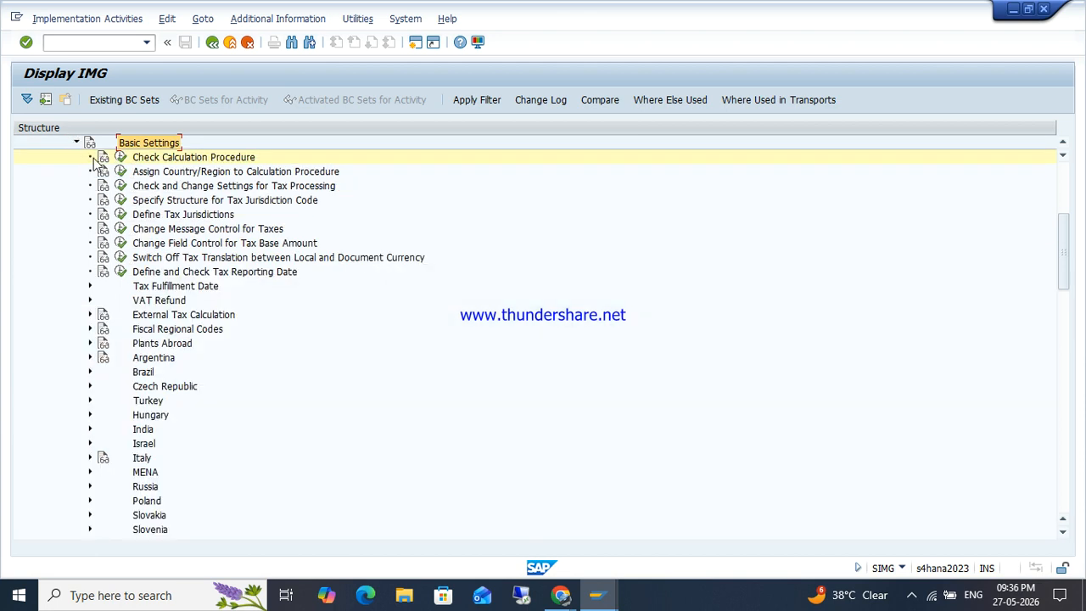
left_click(120, 171)
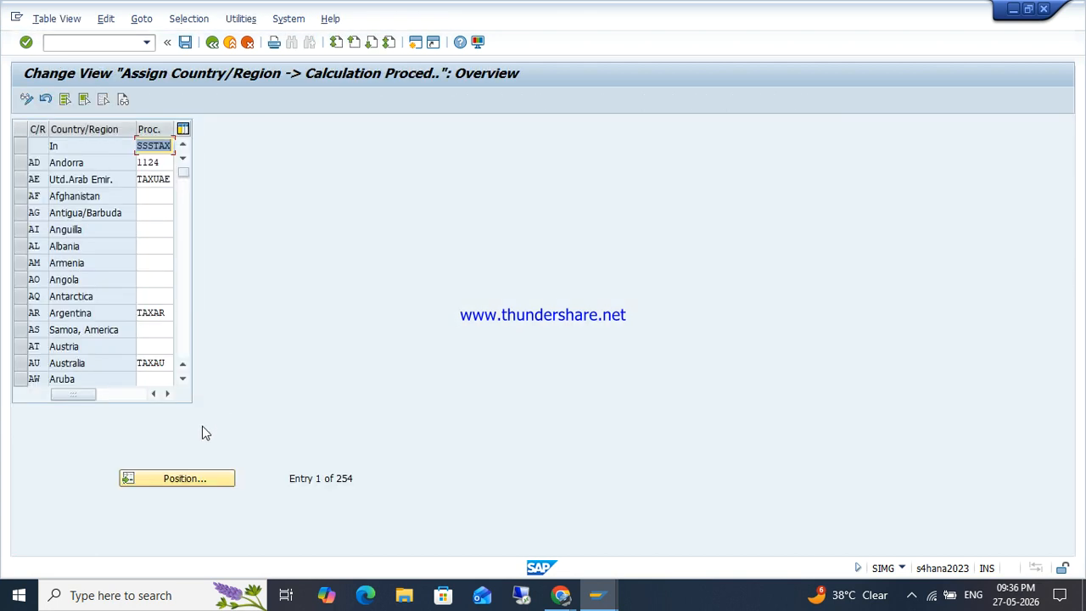
left_click(174, 480)
type("I")
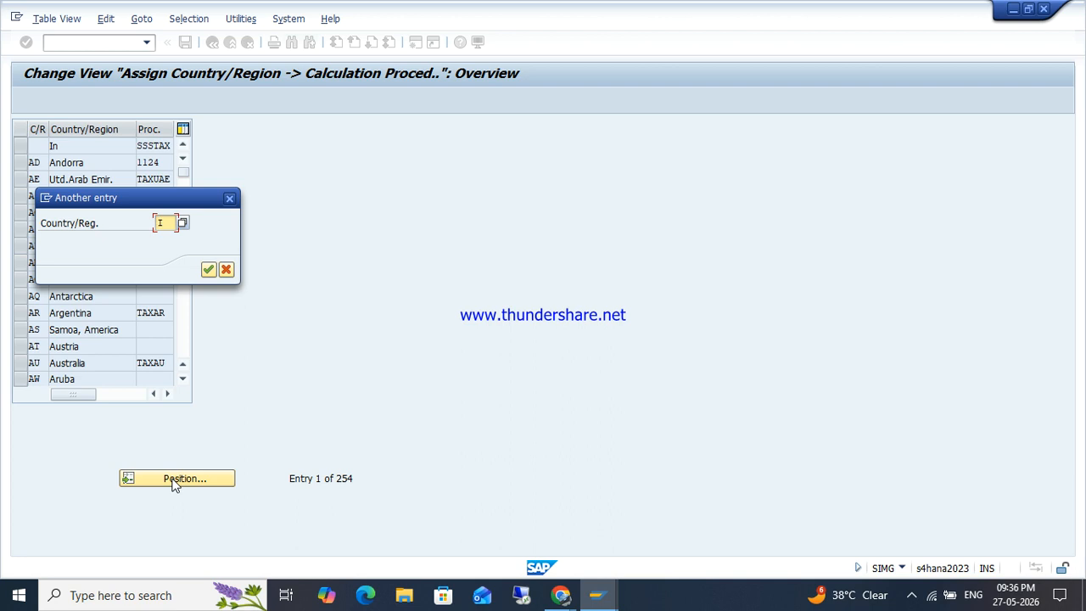
type("N")
key("Return")
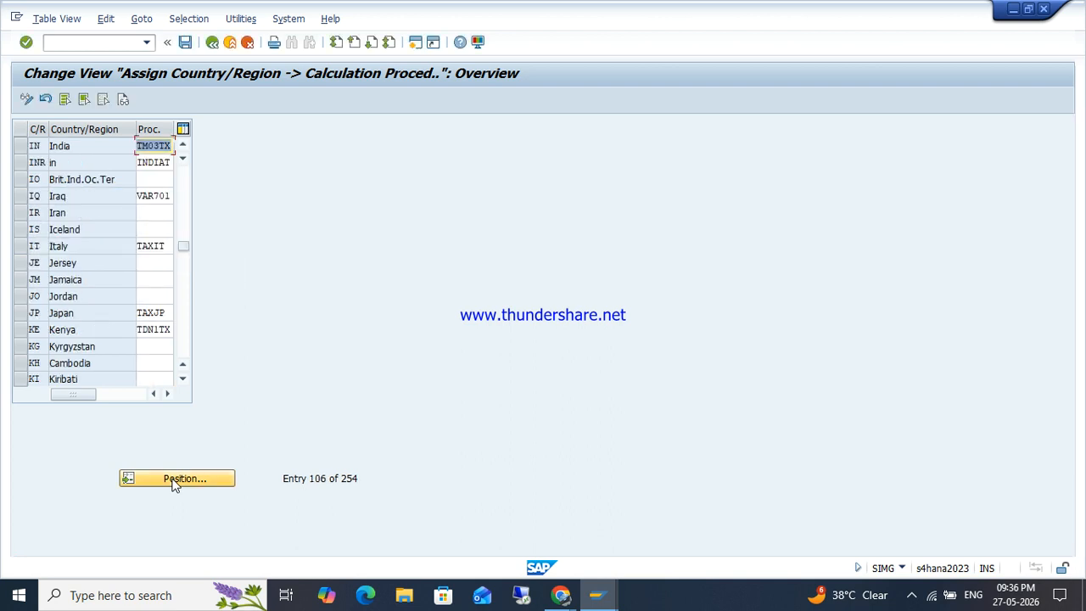
- Assign calculation procedure ZOGST to India, save the assignment, and return to the IMG structure
type("ZOGS")
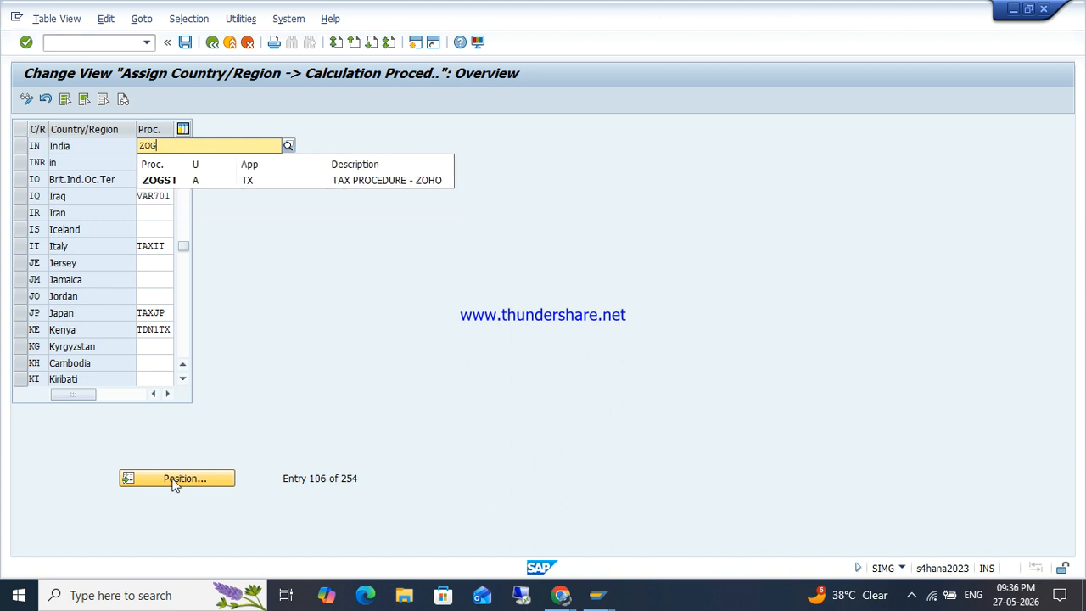
key("Down")
key("Return")
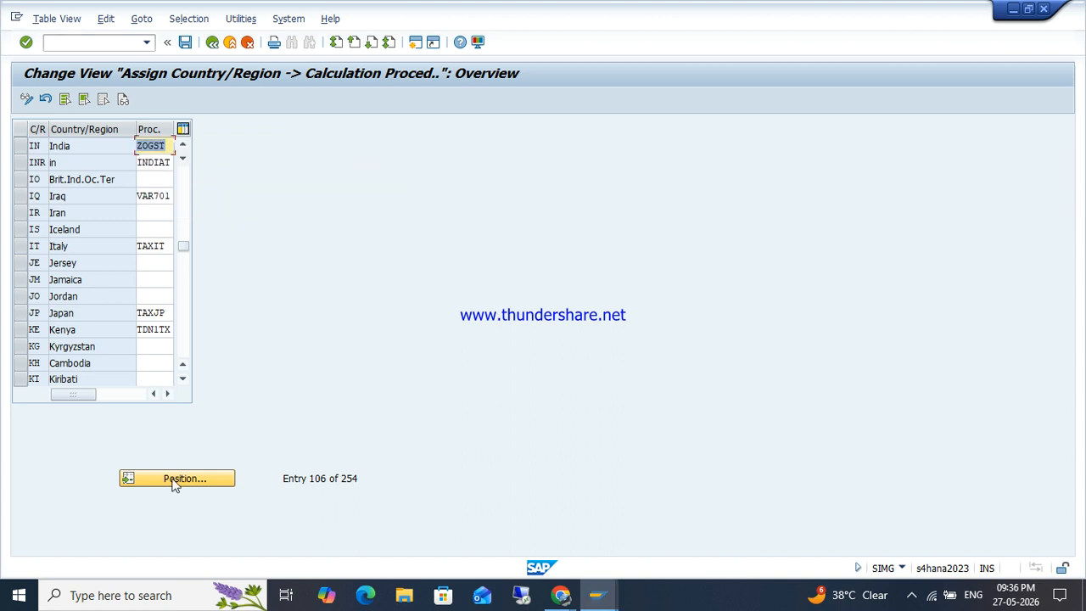
key("ctrl+s")
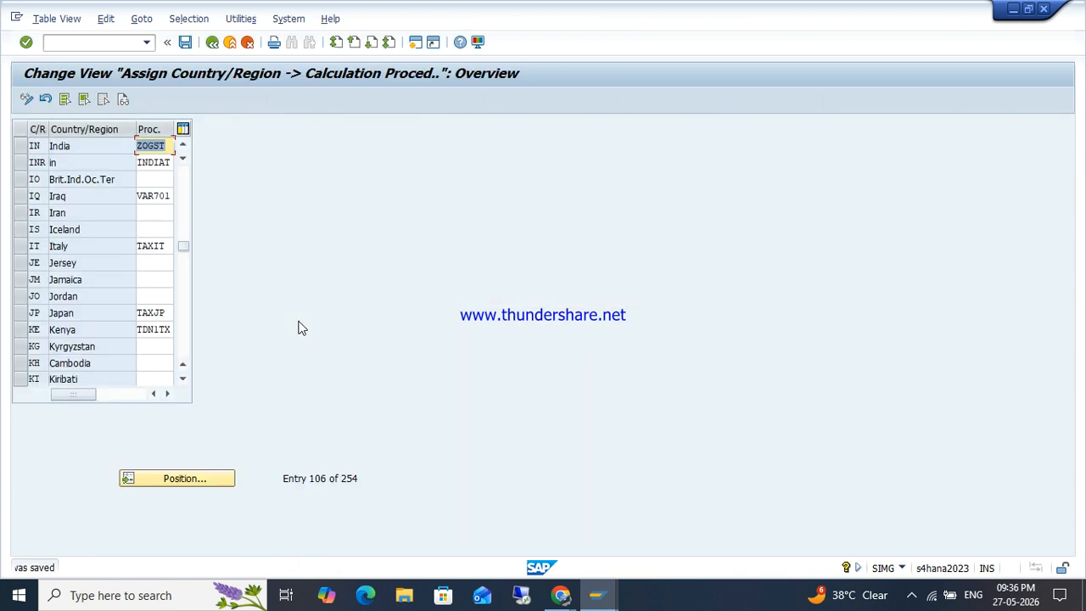
key("F3")
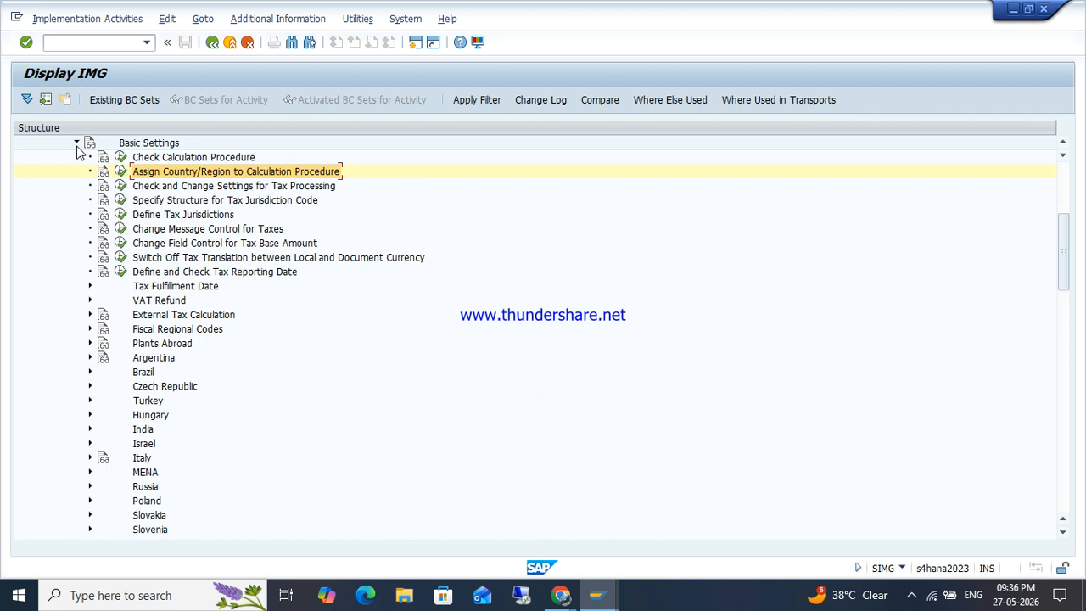
- Open the definition of tax codes for sales and purchases for country IN and start new tax code Z1
left_click(77, 142)
left_click(120, 172)
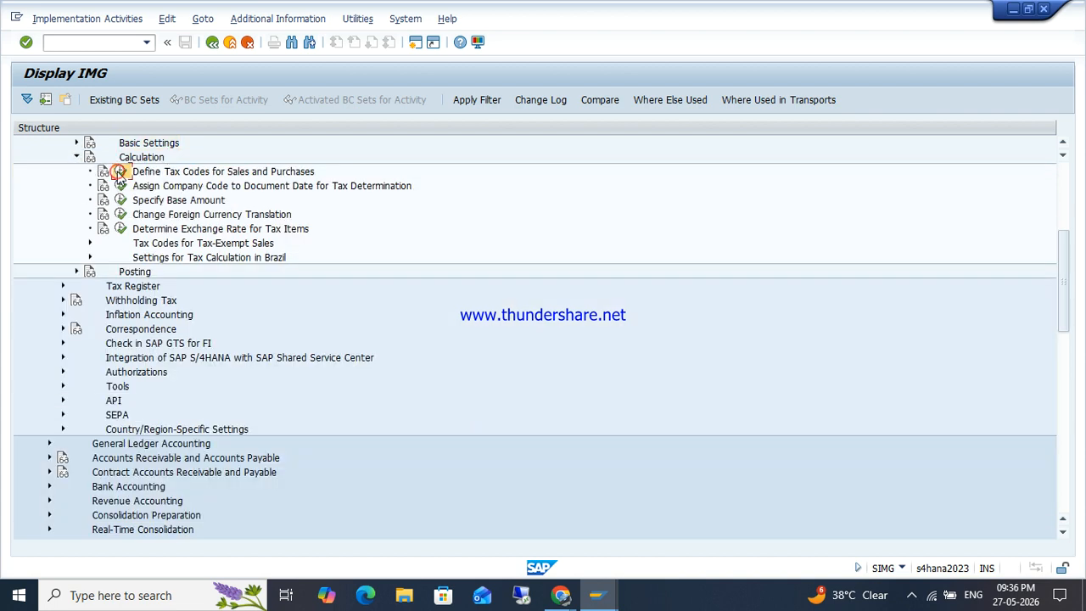
type("IN")
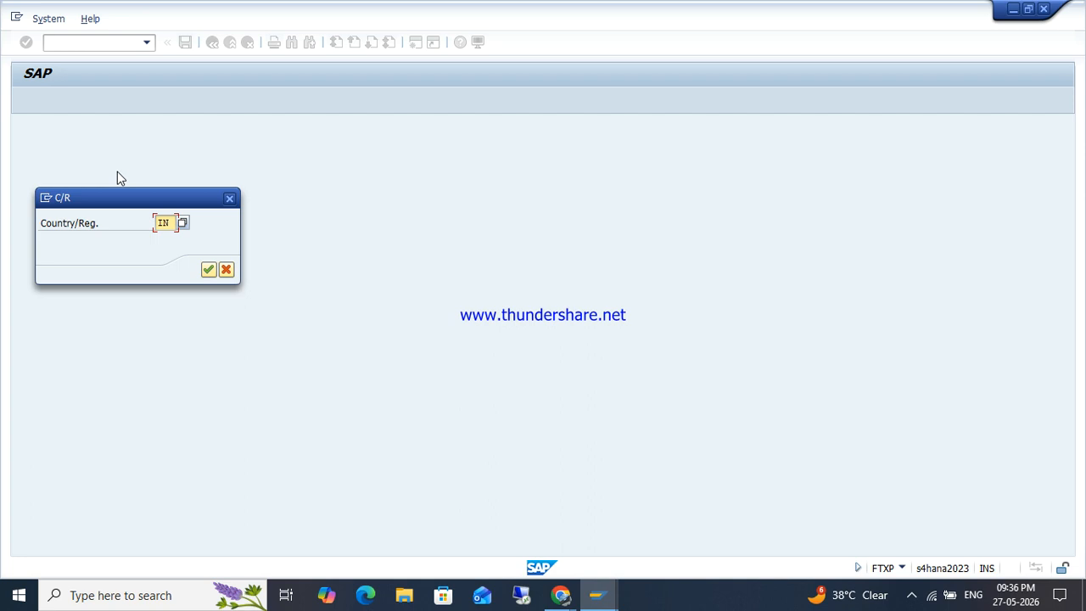
key("Return")
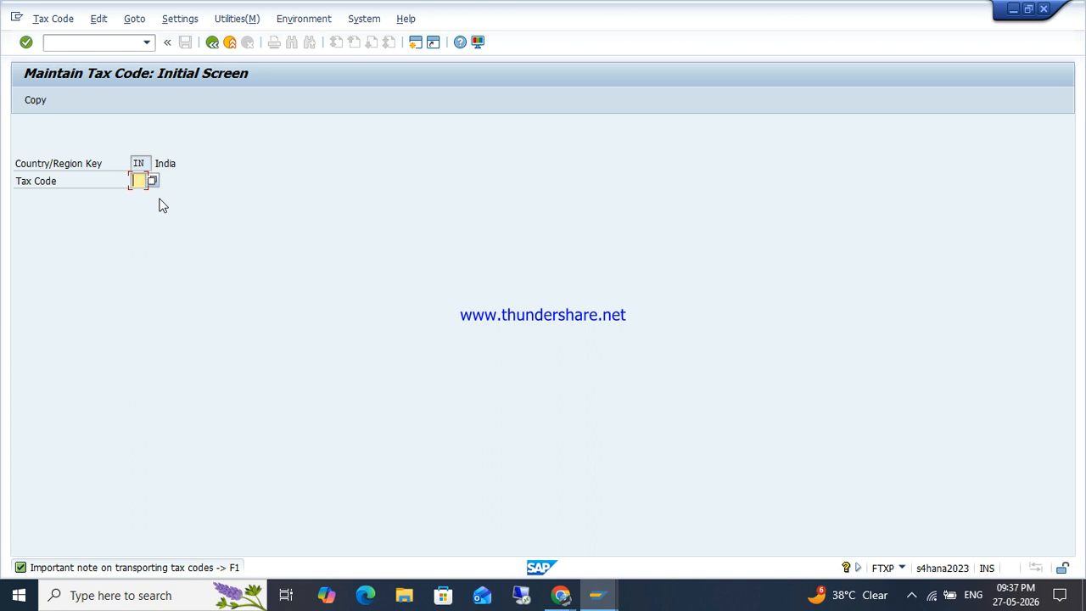
type("Z1")
key("Return")
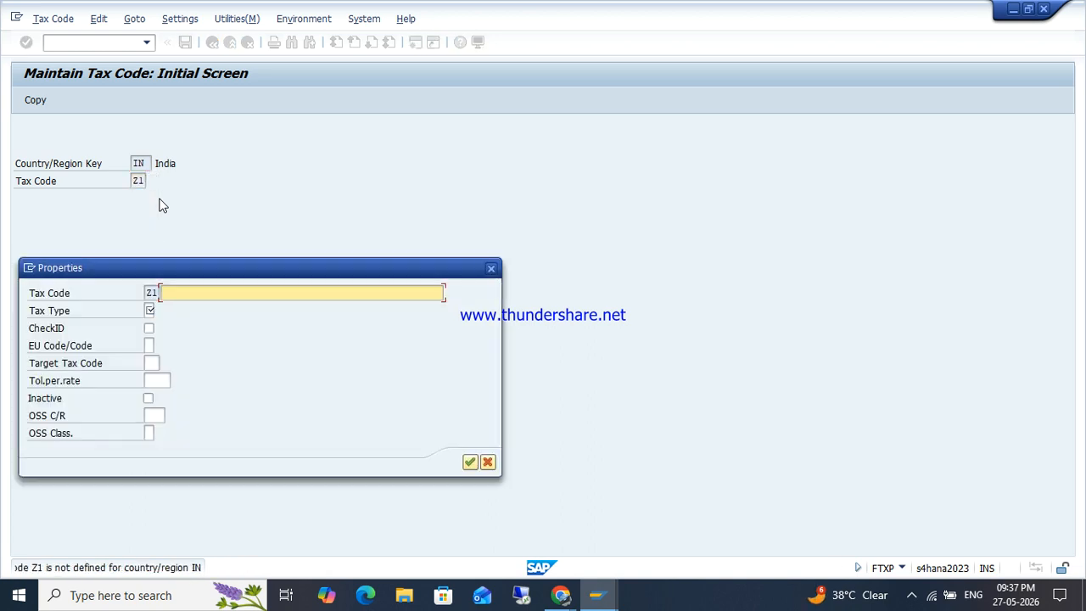
- Give tax code Z1 the description INPUT CGST+SGST 5% and tax type V (Input tax), and confirm its properties
type("I")
key("Down")
key("Down")
key("Down")
key("Return")
key("shift+Tab")
key("Tab")
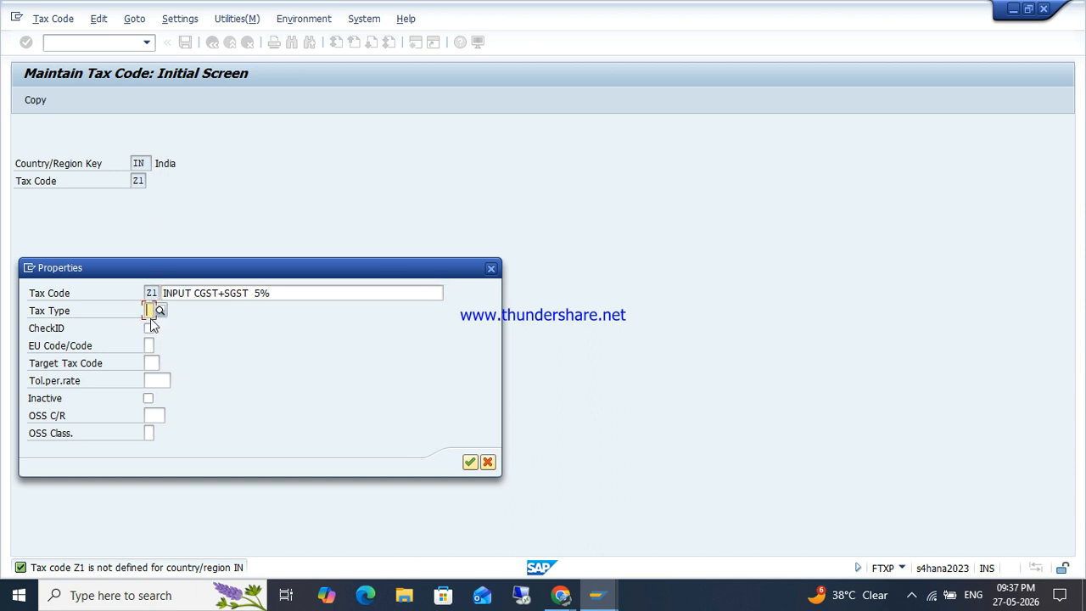
left_click(161, 312)
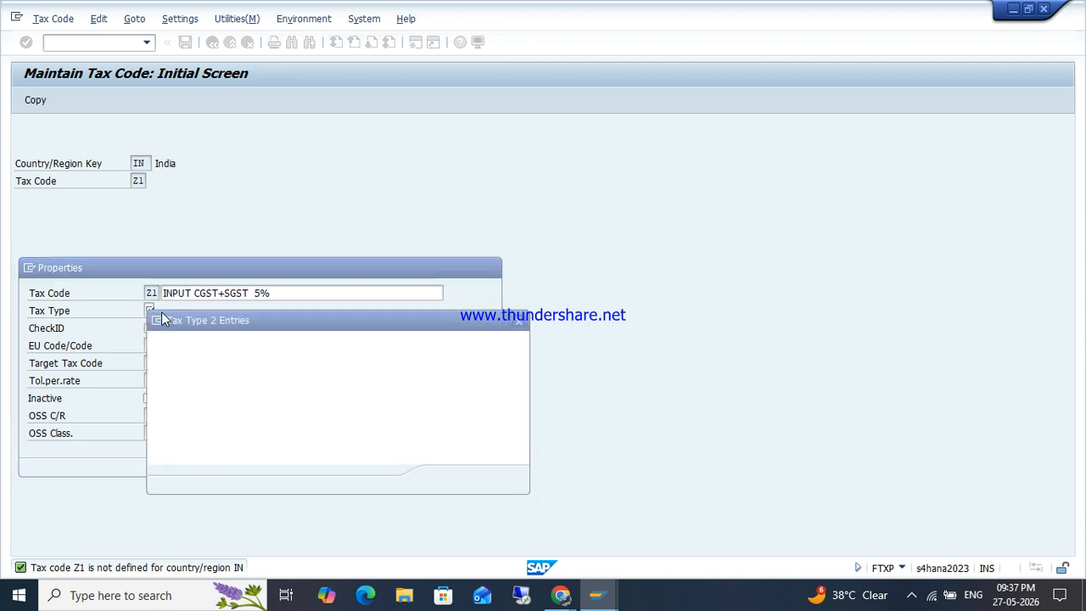
double_click(188, 396)
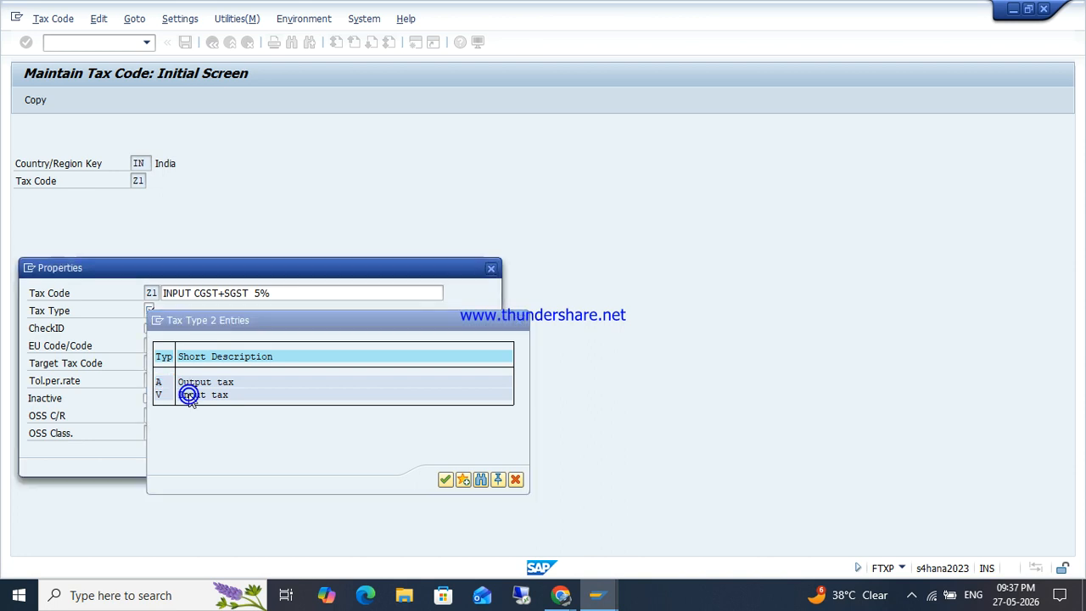
key("Return")
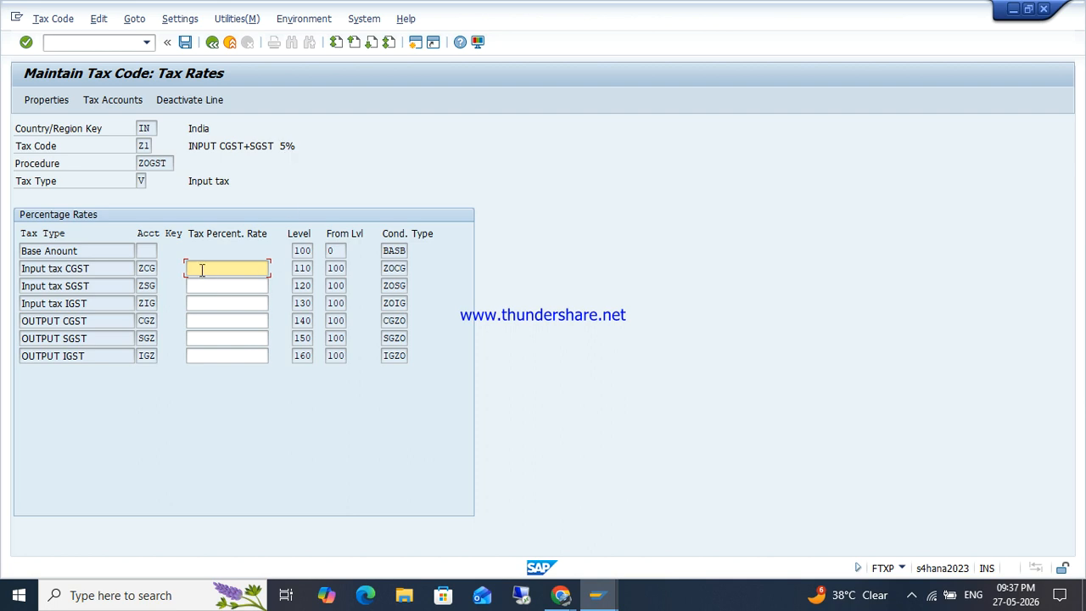
- Set the Input tax CGST and Input tax SGST rates of tax code Z1 to 2.5 percent each, and save
type("2.5")
key("Tab")
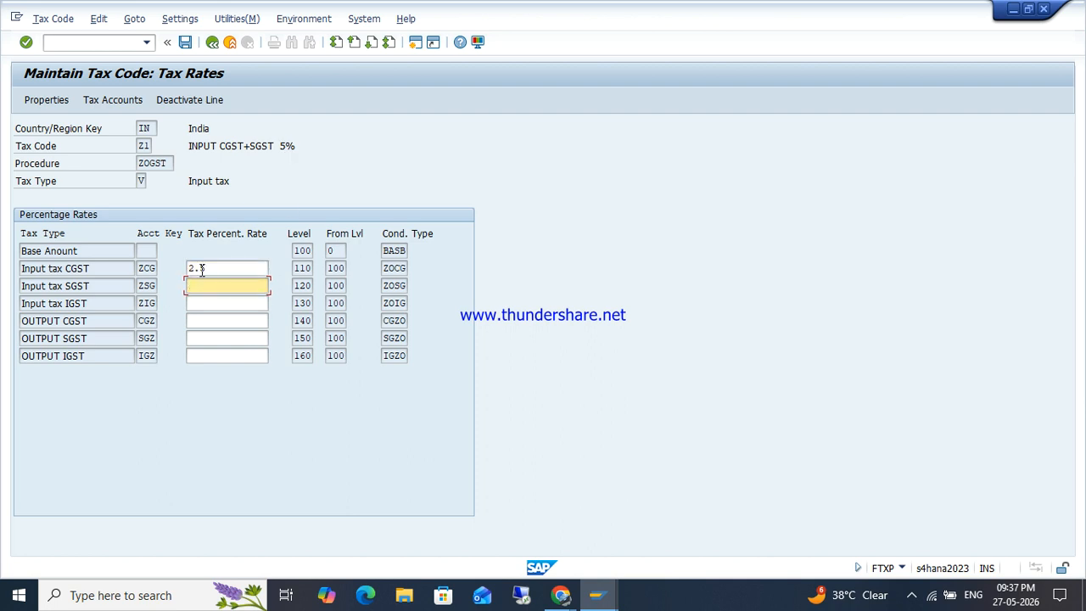
type("2.5")
key("Tab")
key("Tab")
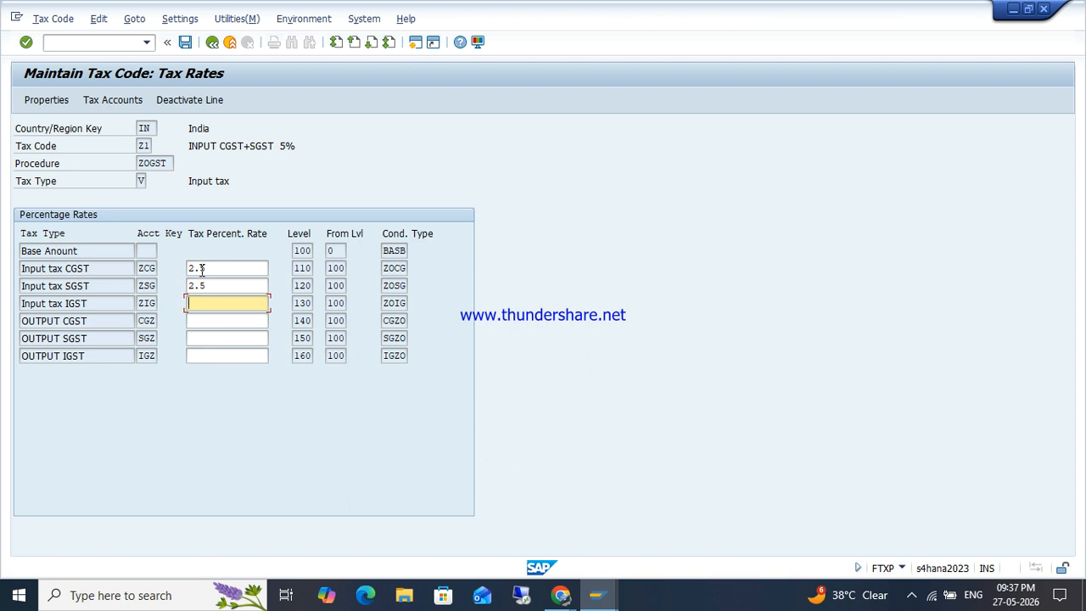
key("shift+Tab")
key("shift+Tab")
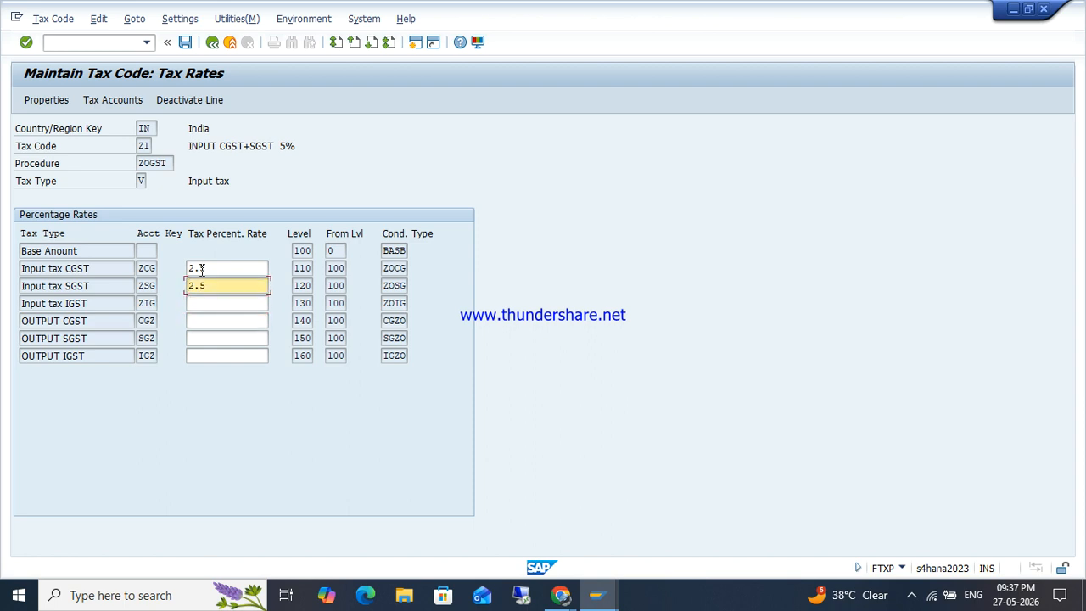
key("Return")
left_click(185, 42)
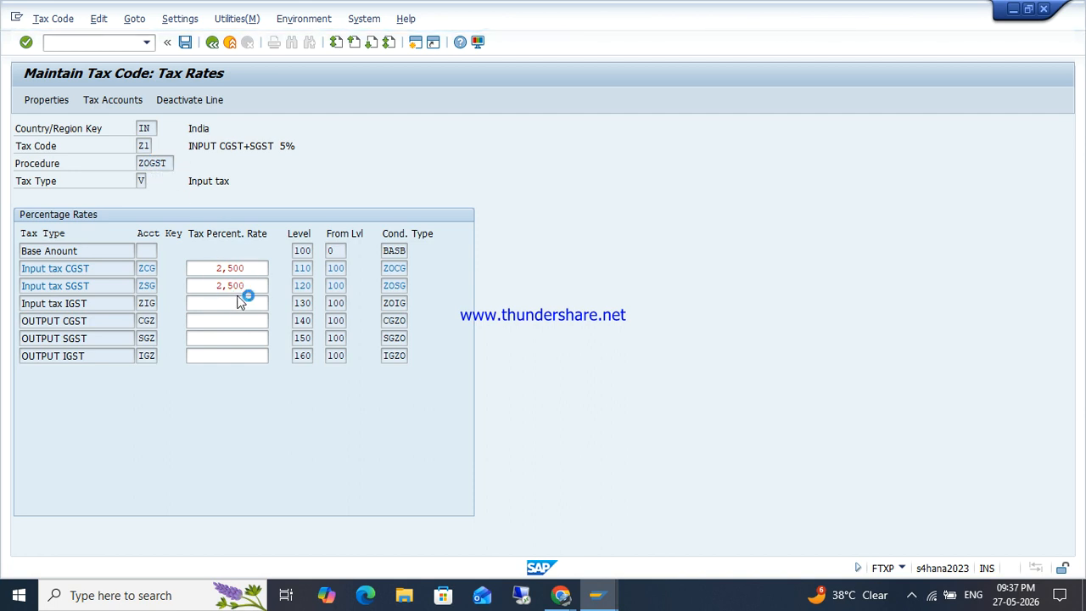
key("ctrl+s")
- Start new tax code Z2 with the description INPUT IGST 5% and tax type V (Input tax)
type("Z2")
key("Return")
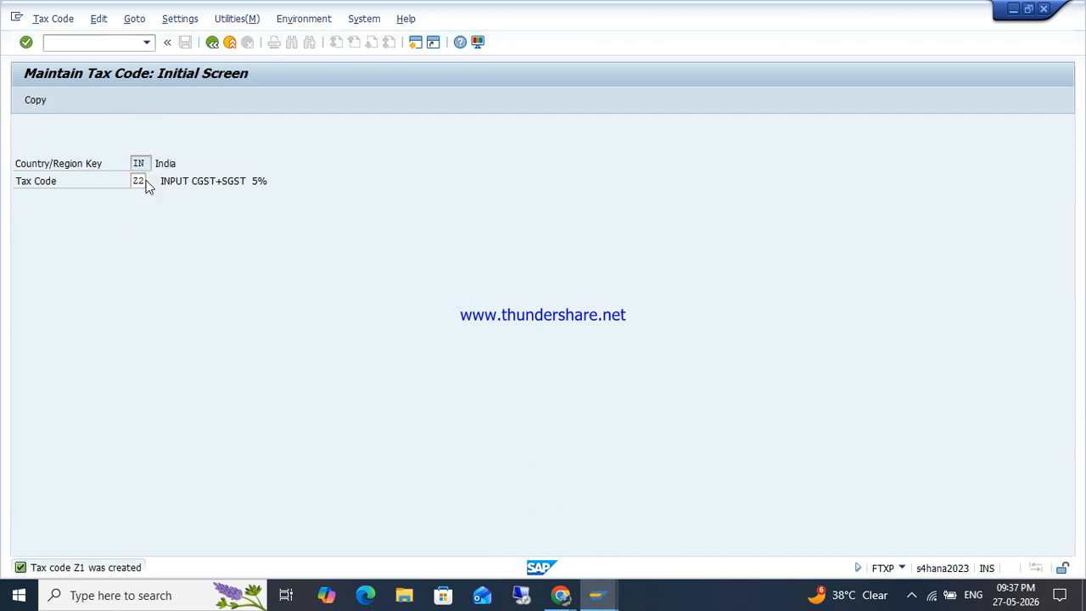
type("I")
key("Down")
key("Down")
key("Down")
key("Down")
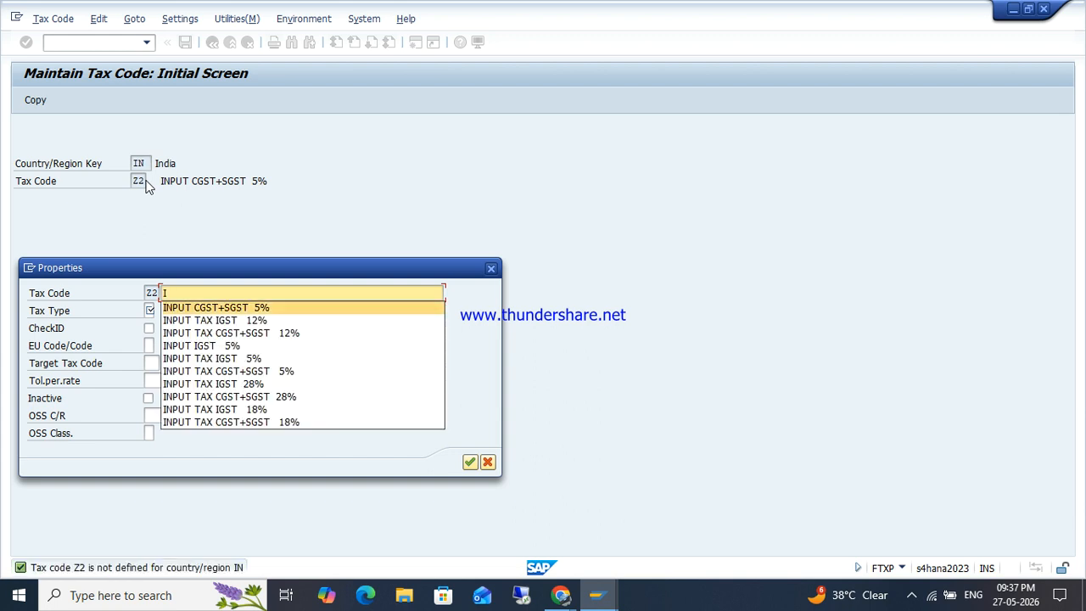
key("Return")
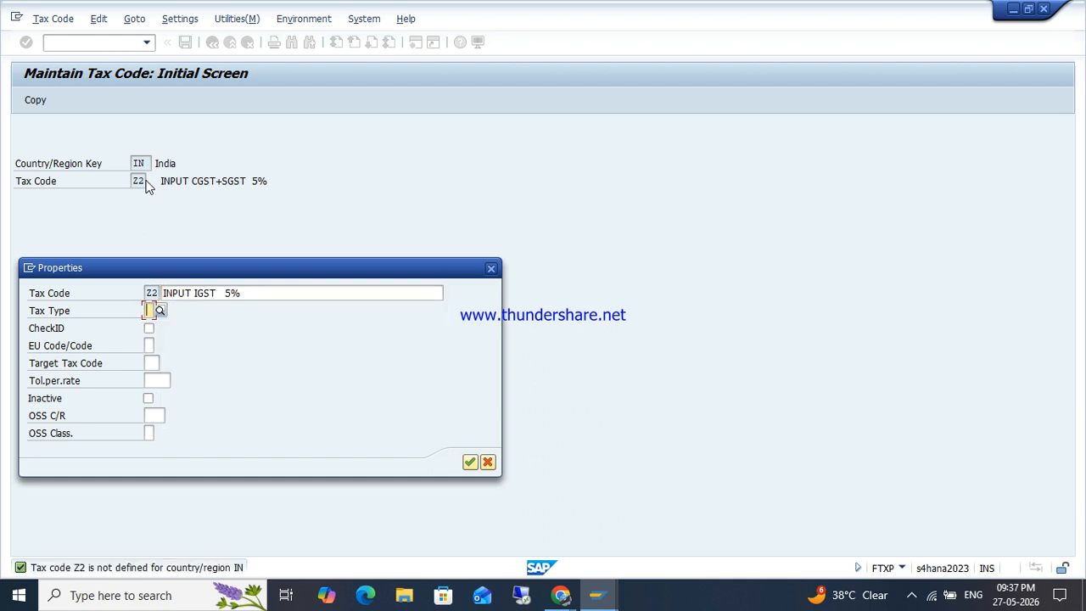
type("V")
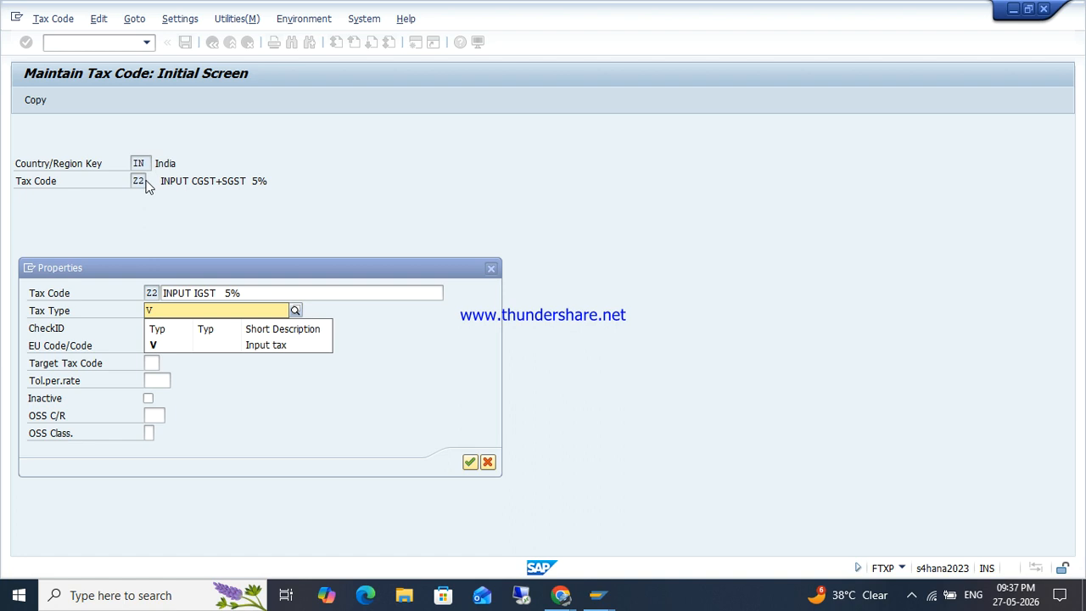
key("Return")
key("Return")
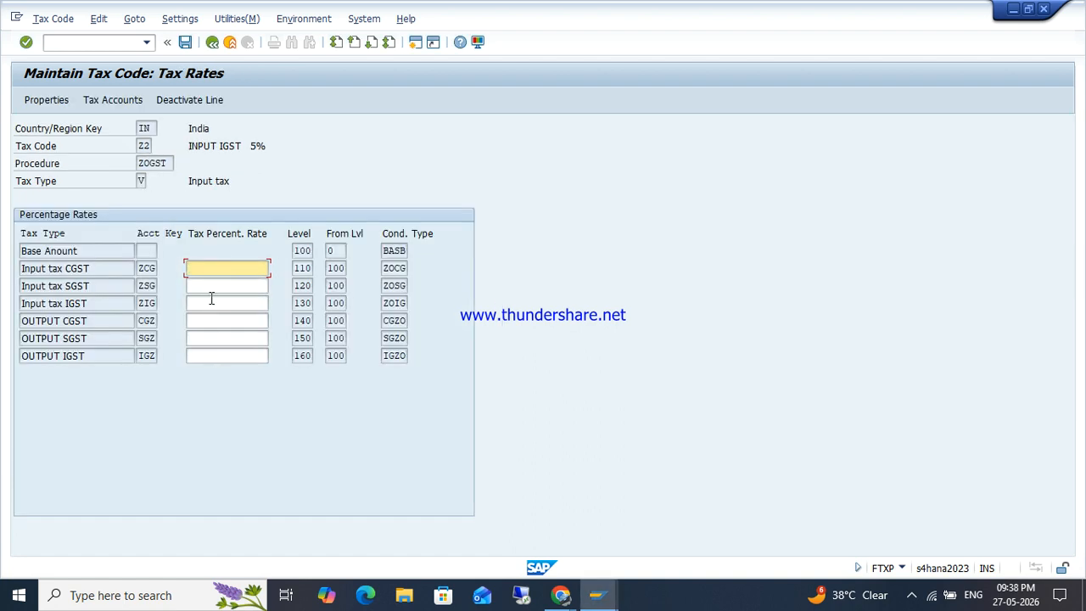
- Set the Input tax IGST rate of tax code Z2 to 5 percent and save the tax code
left_click(212, 302)
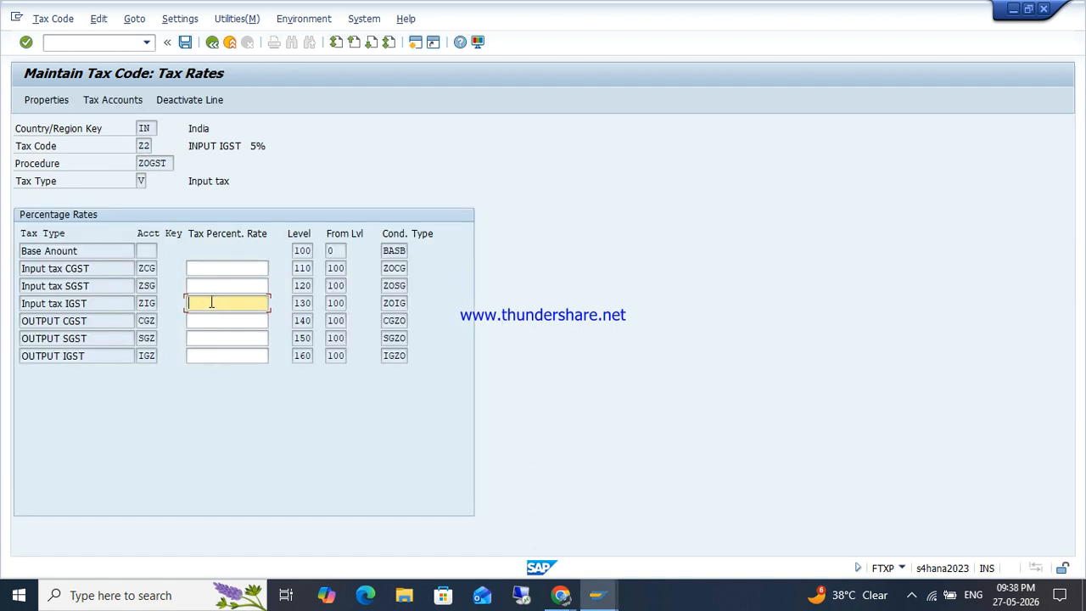
key("Return")
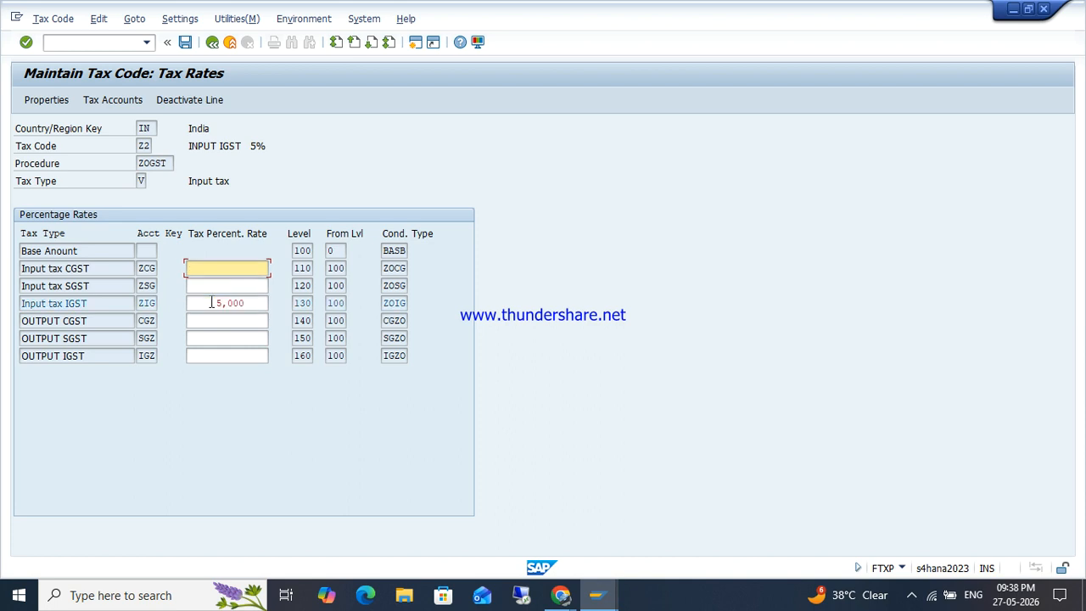
key("ctrl+s")
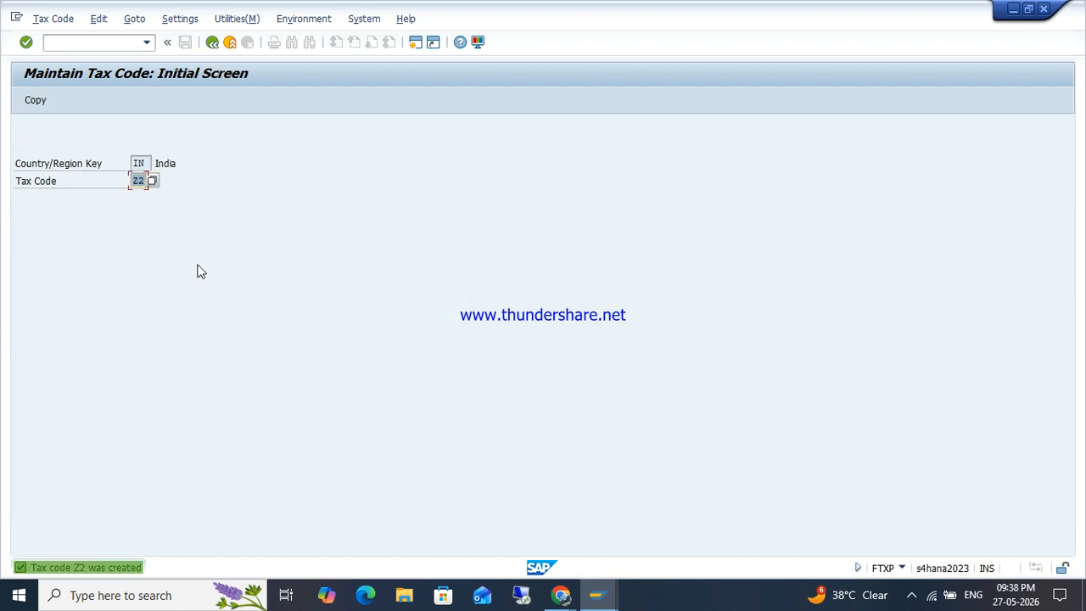
- Start new tax code Z3 with the description INPUT TAX CGST+SGST 12% and tax type V (Input tax)
key("BackSpace")
type("3")
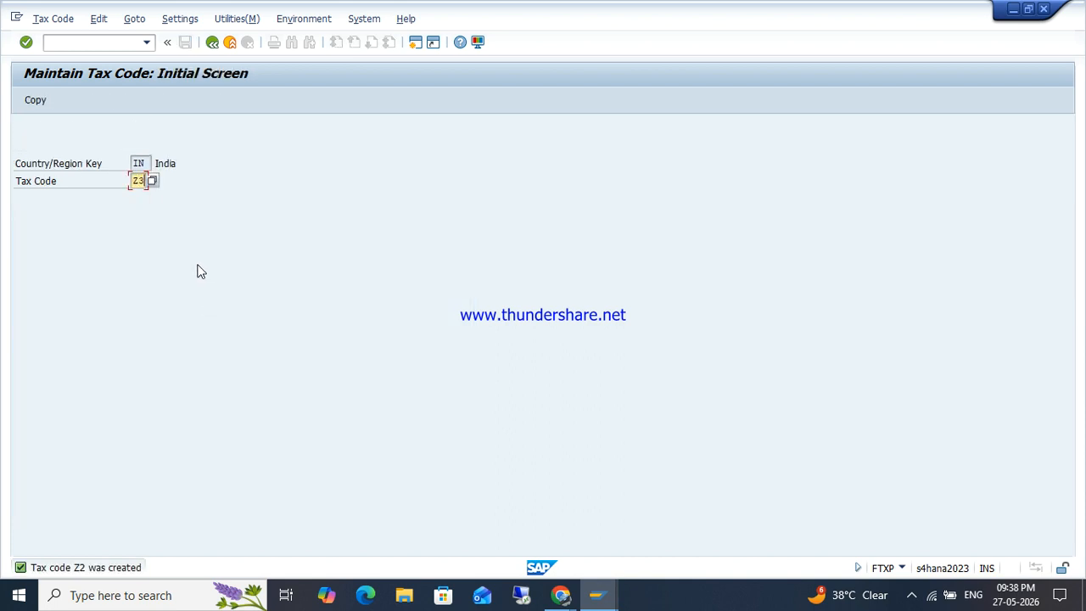
key("Return")
type("I")
key("Down")
key("Down")
key("Down")
key("Down")
key("Tab")
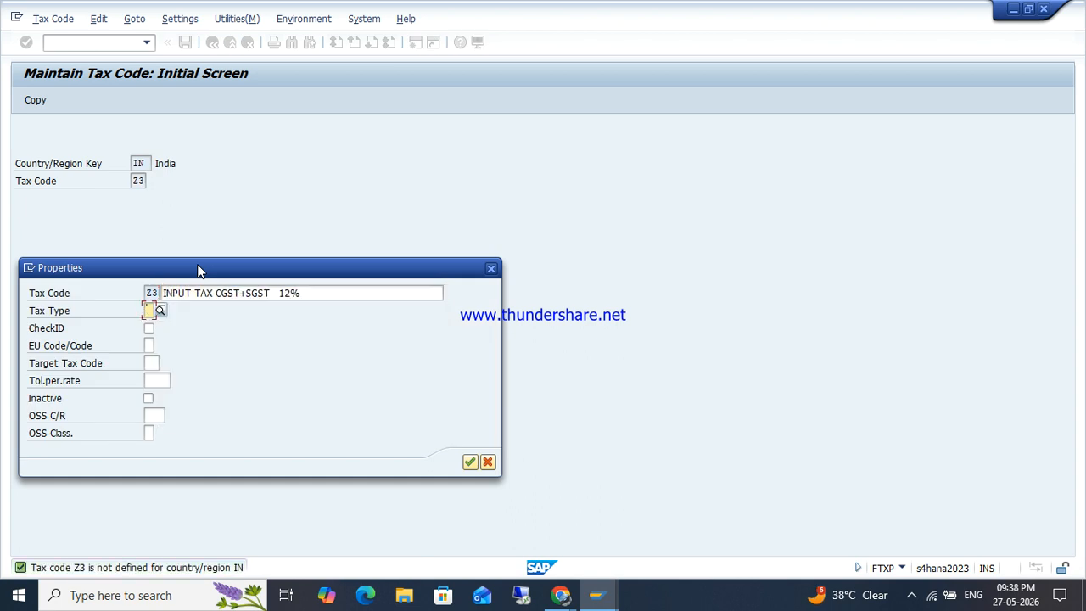
type("V")
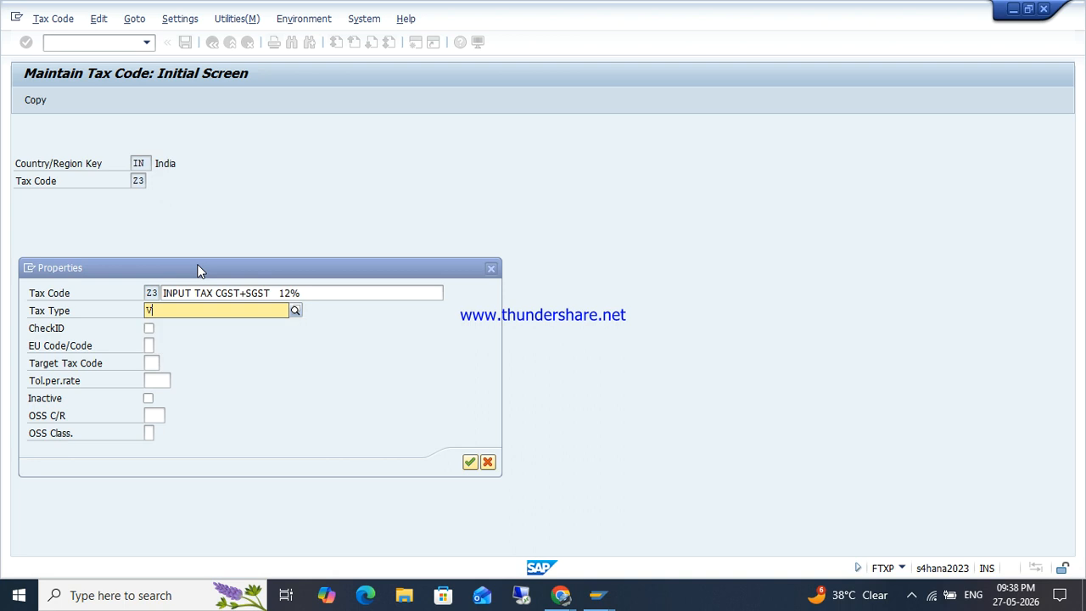
key("Return")
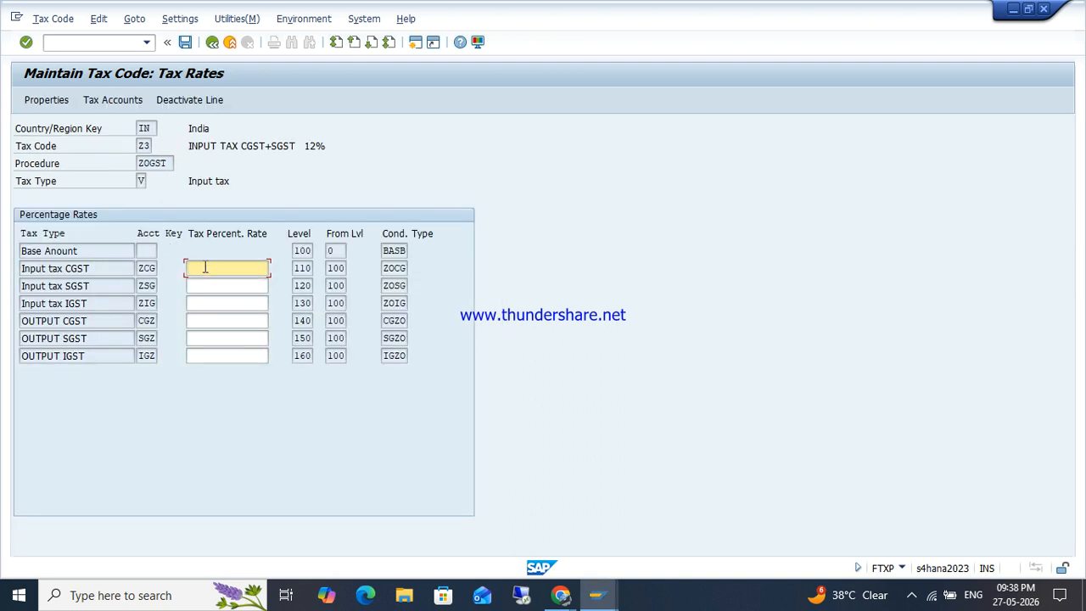
- Set the Input tax CGST and Input tax SGST rates of tax code Z3 to 6 percent each, and save
left_click(204, 267)
type("6")
key("Tab")
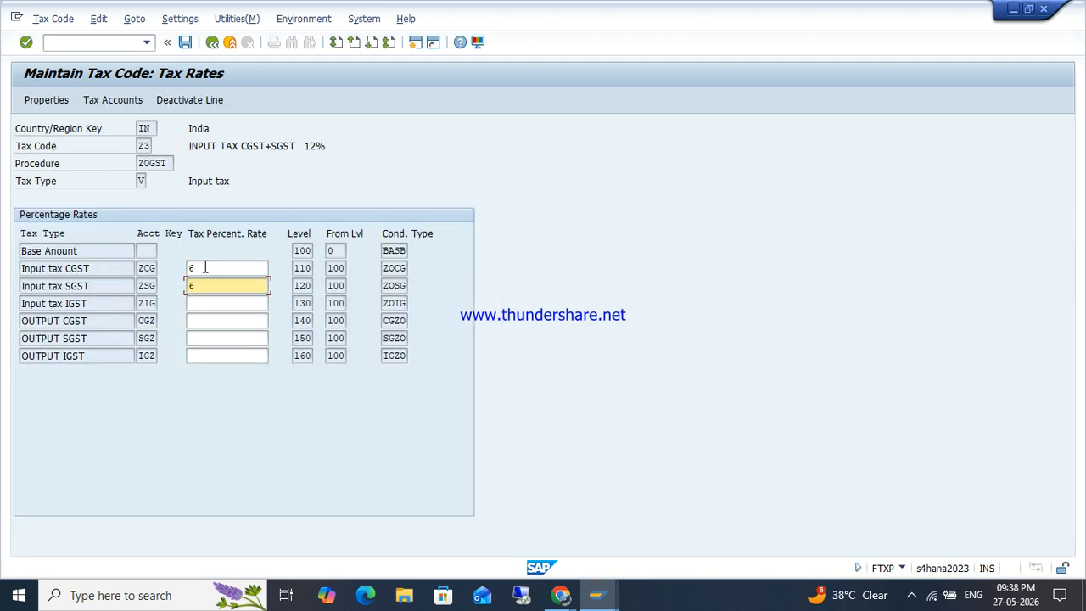
type("6")
key("Return")
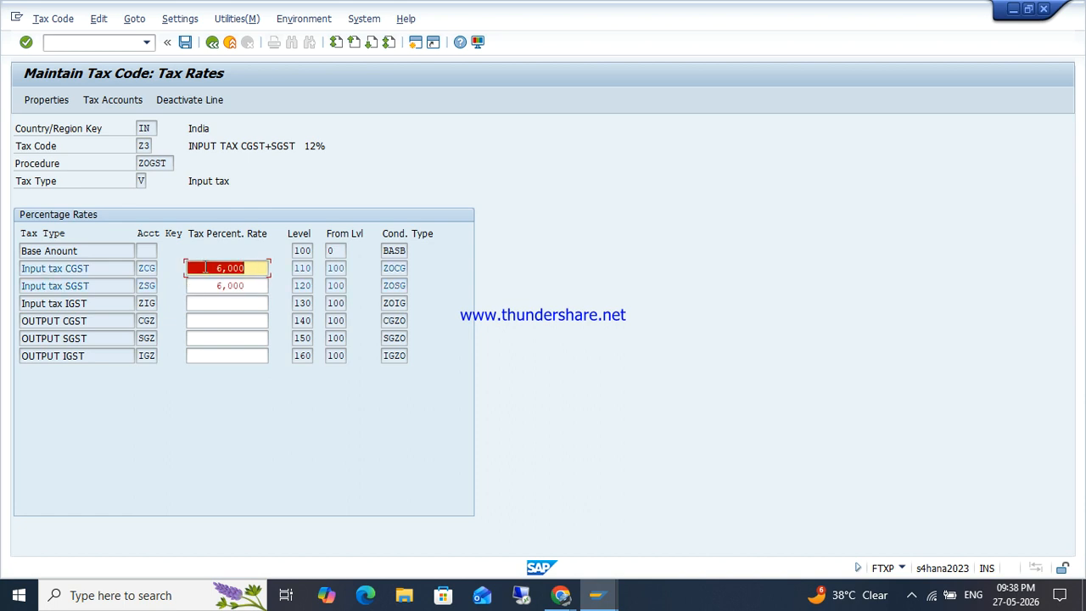
left_click(186, 42)
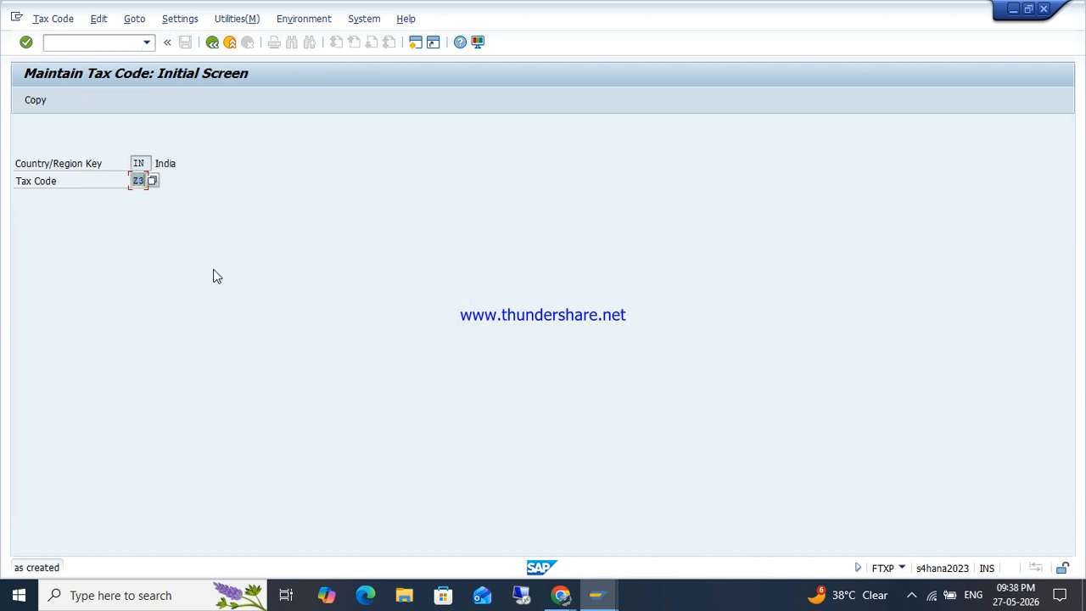
- Start new tax code Z4 with the description INPUT TAX IGST 12% and tax type V (Input tax)
key("BackSpace")
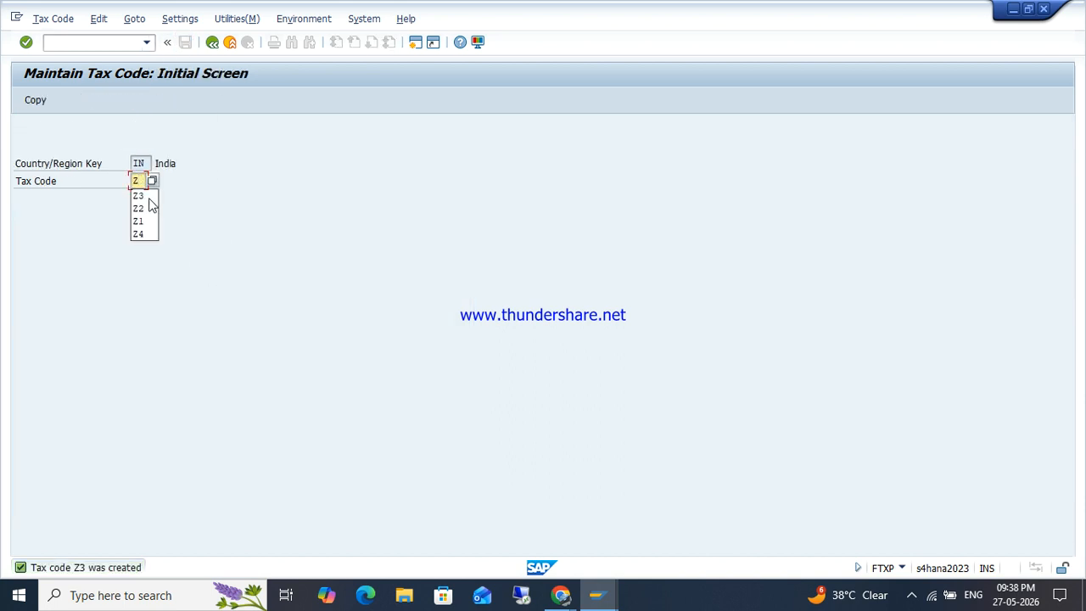
type("4")
key("Return")
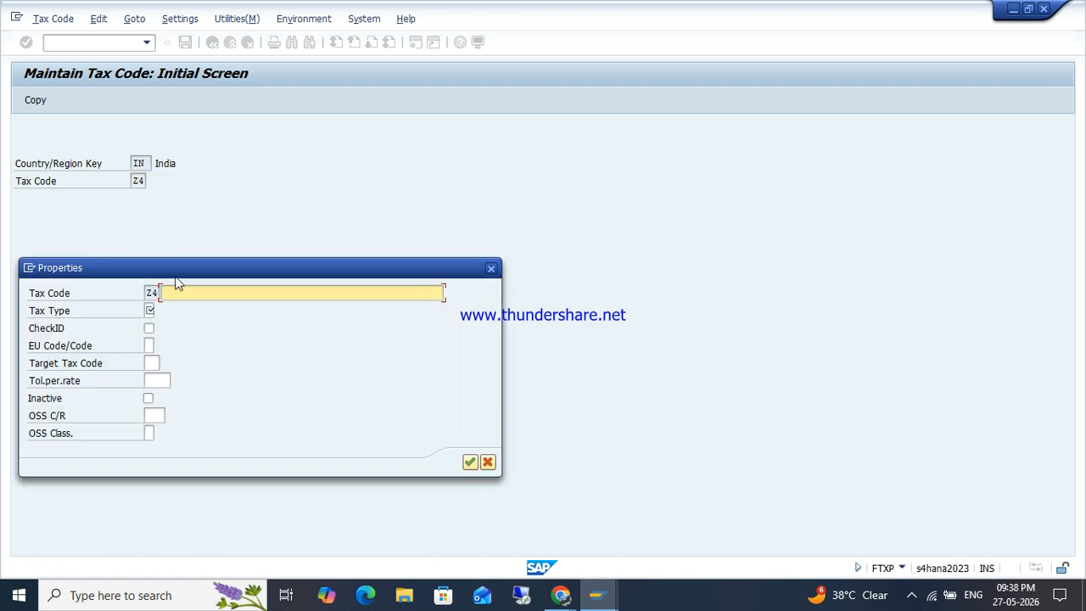
type("I")
key("Down")
key("Down")
key("Down")
key("Down")
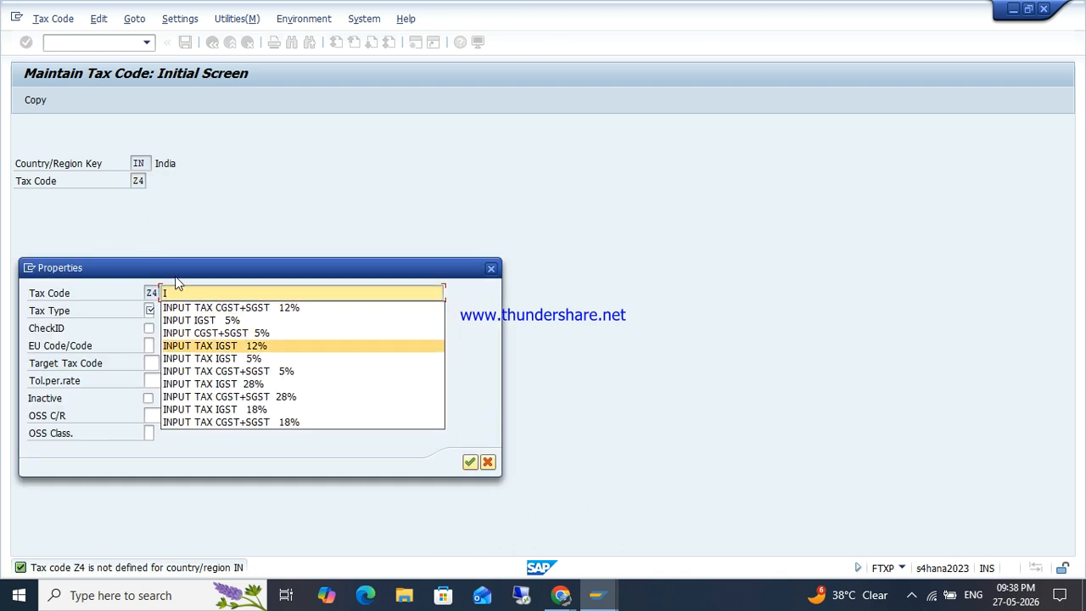
key("Return")
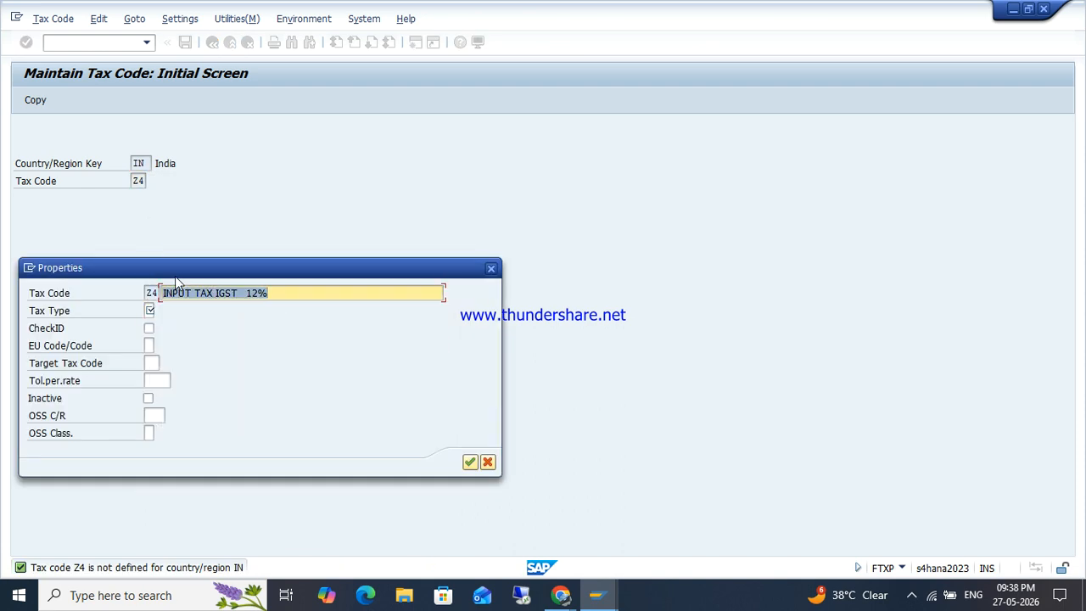
type("V")
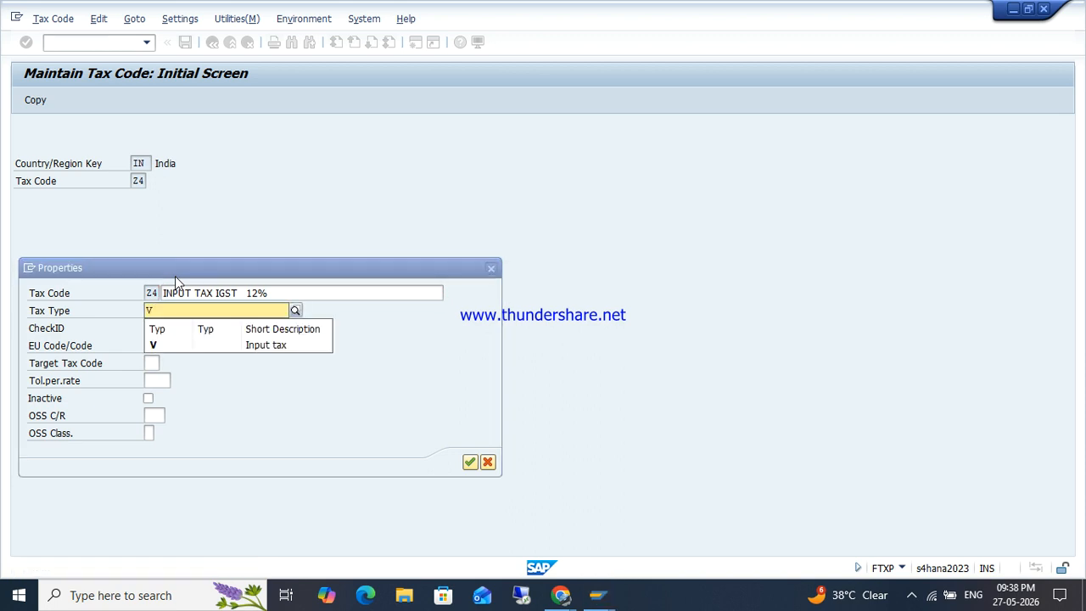
key("Return")
key("Return")
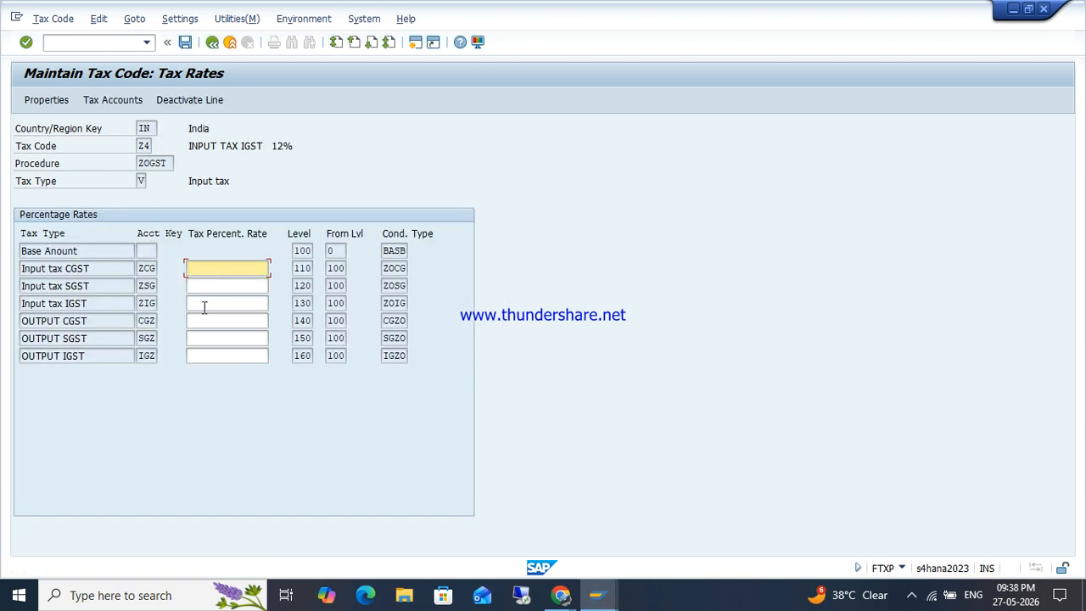
- Set the Input tax IGST rate of tax code Z4 to 12 percent and save the tax code
left_click(203, 306)
type("12")
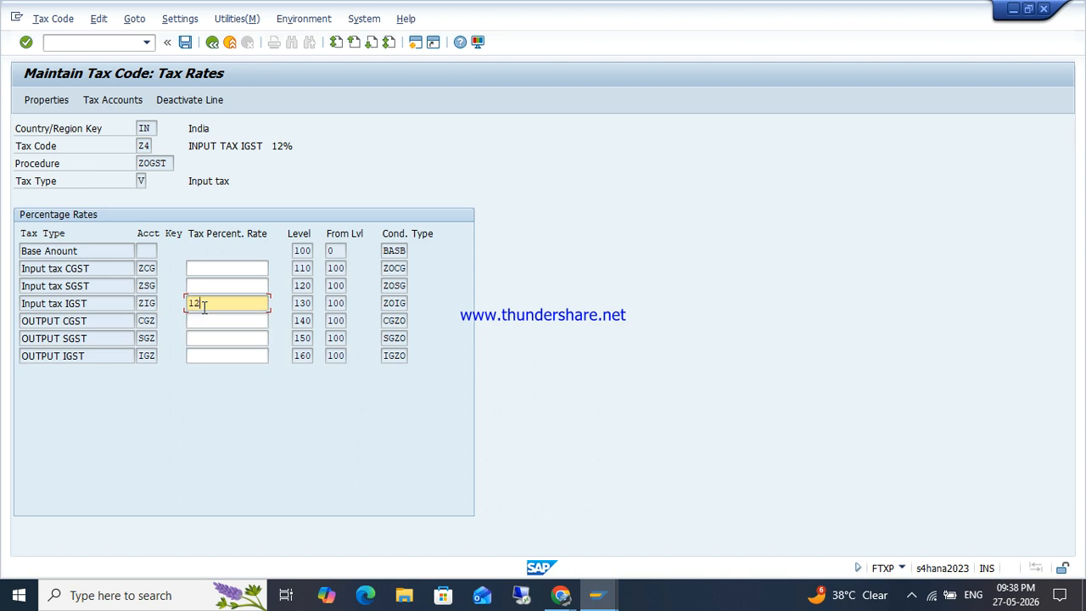
key("Return")
key("ctrl+s")
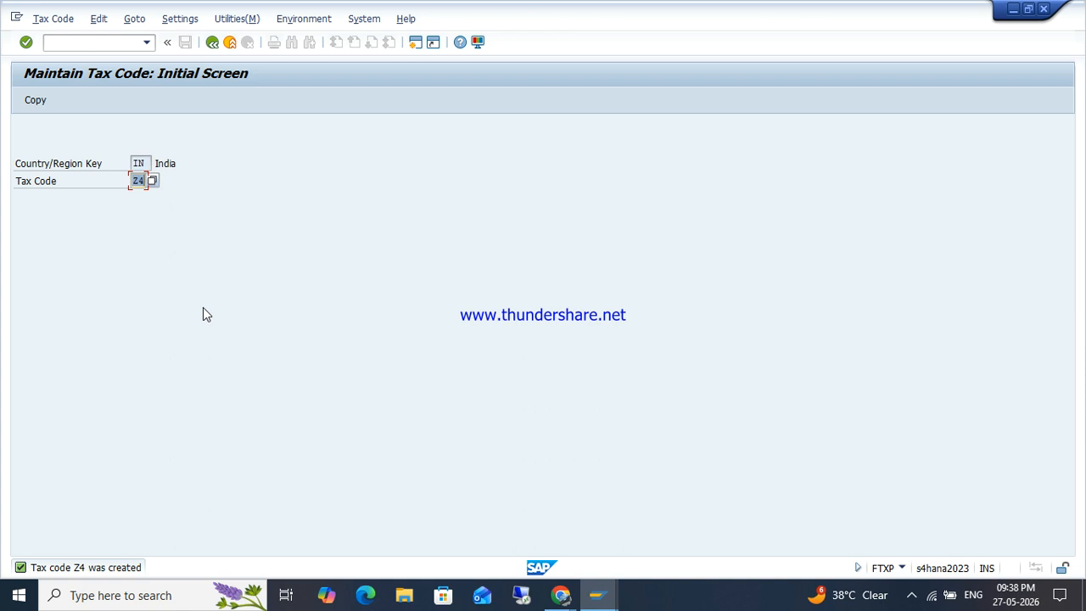
- Start new tax code Z5 with the description OUTPUT CGST+SGST 5% and tax type A (Output tax)
key("Right")
key("BackSpace")
type("5")
key("Return")
type("O")
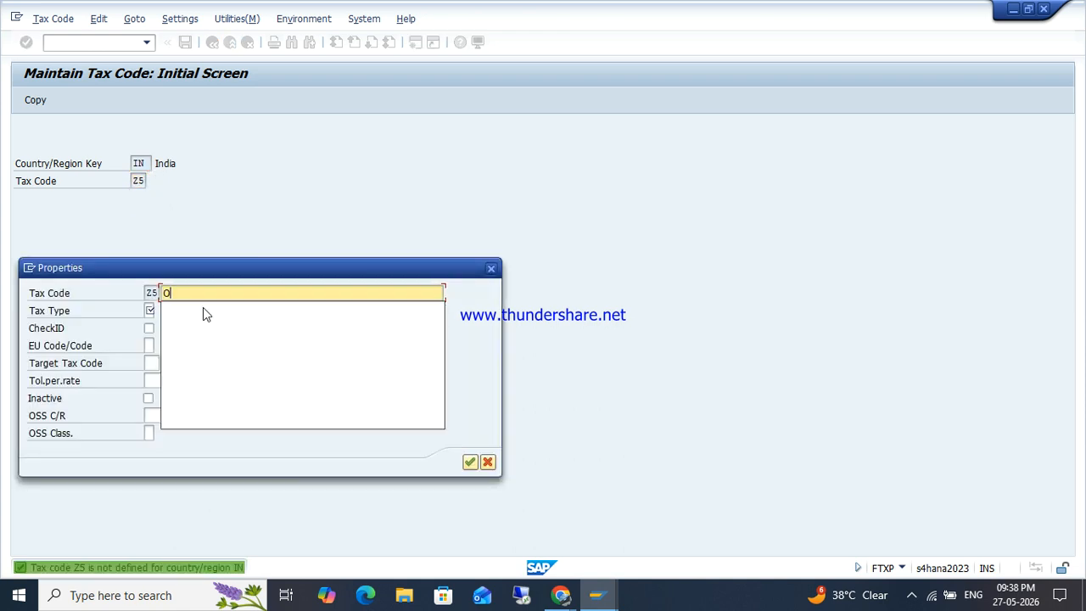
key("Down")
key("Down")
key("Down")
key("Down")
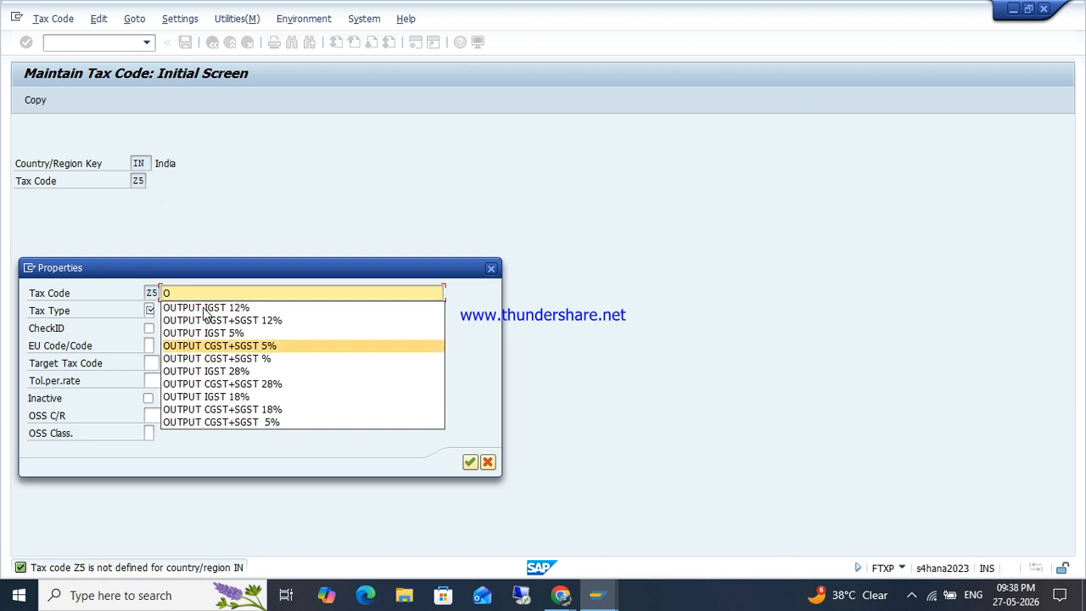
key("Return")
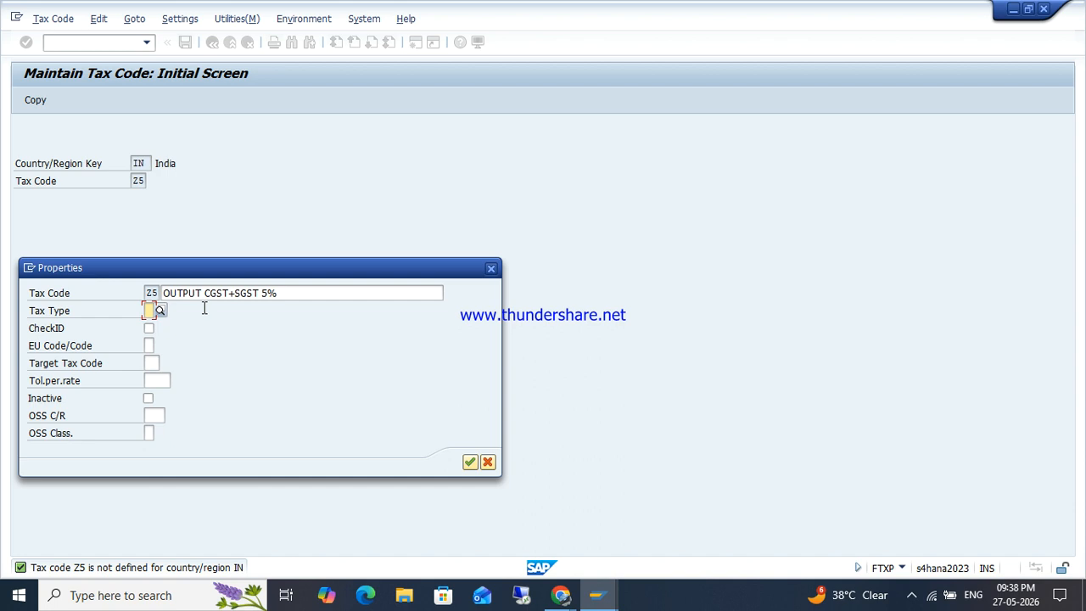
left_click(160, 310)
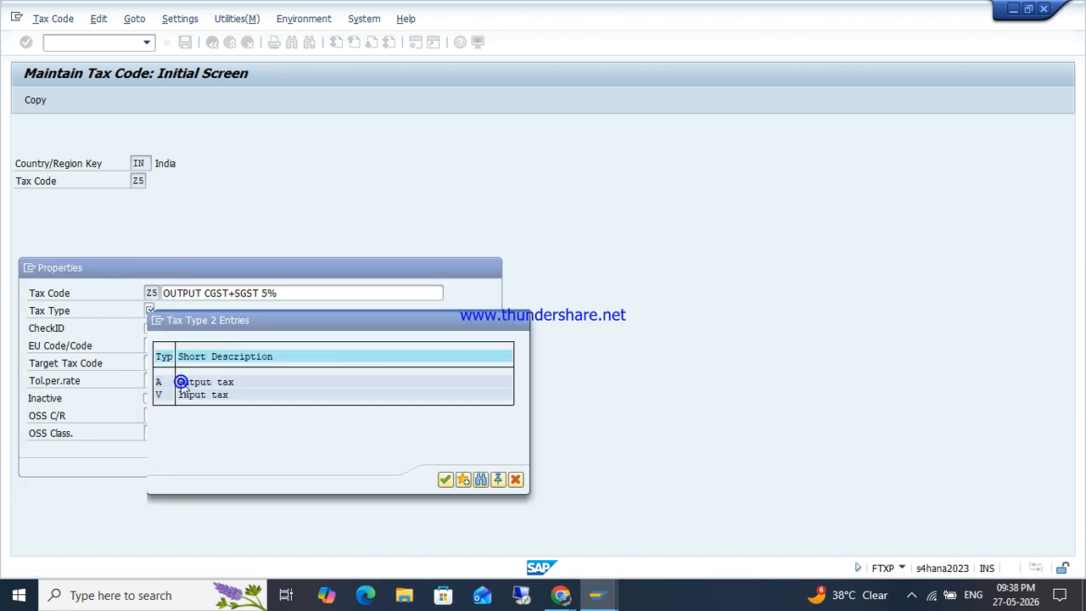
double_click(181, 386)
key("Return")
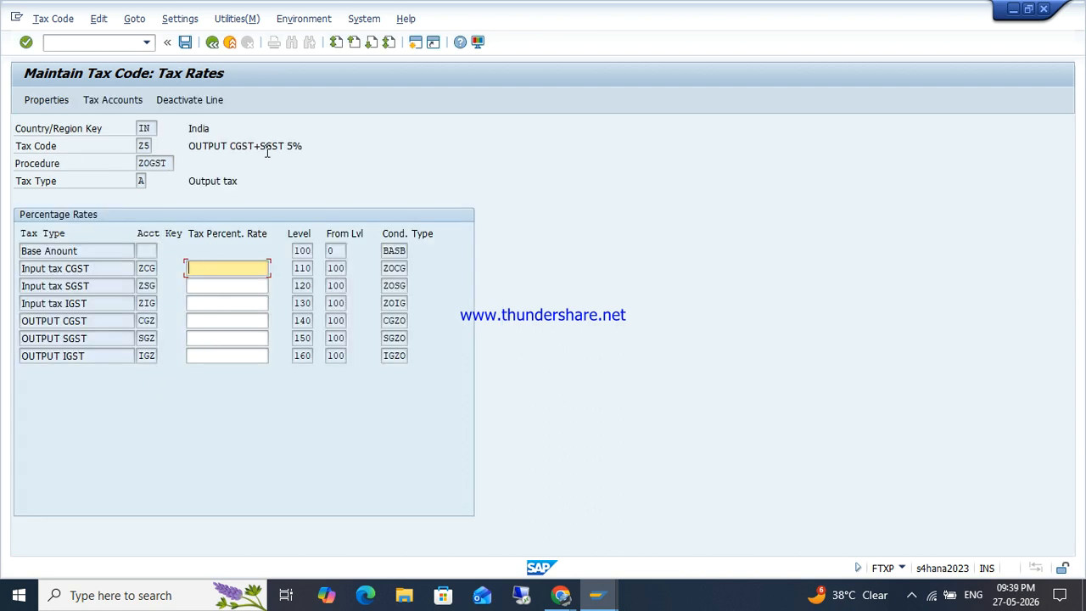
- Enter the OUTPUT CGST and OUTPUT SGST rates that make up the 5% of tax code Z5, and save
left_click(213, 320)
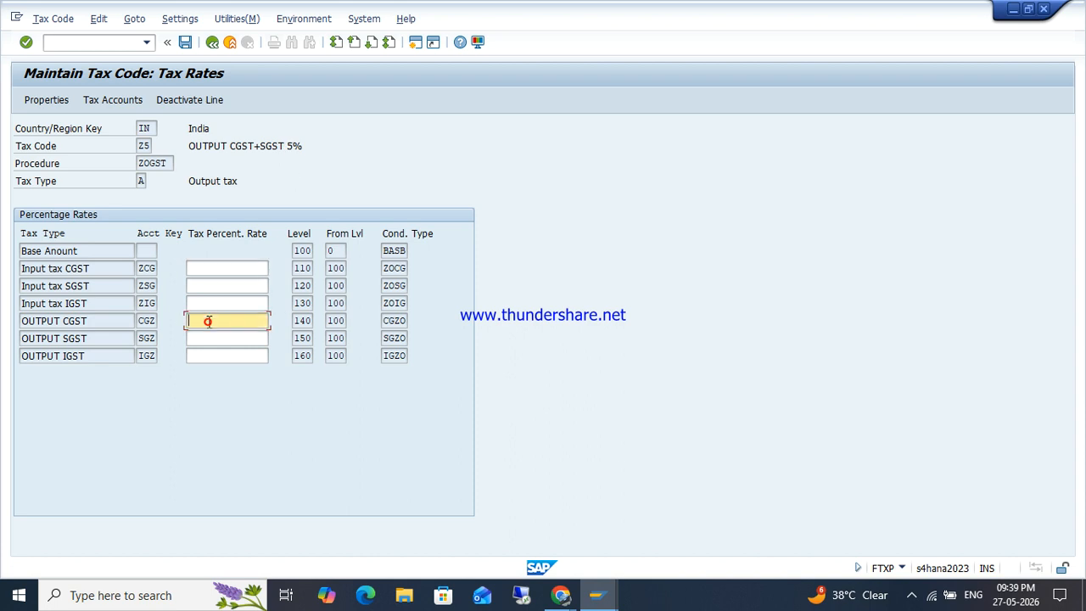
type("2")
key("Down")
key("Tab")
type("2")
key("Down")
key("Tab")
key("shift+Tab")
key("Return")
key("ctrl+s")
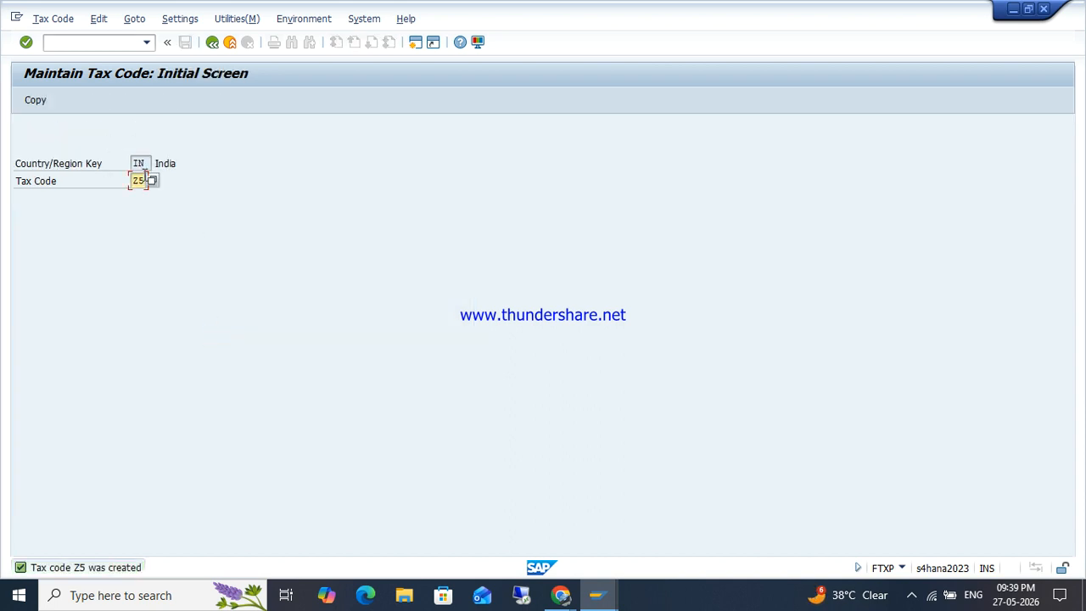
- Start new tax code Z6 with the description OUTPUT IGST 5% and tax type A (Output tax)
key("BackSpace")
type("6")
key("Return")
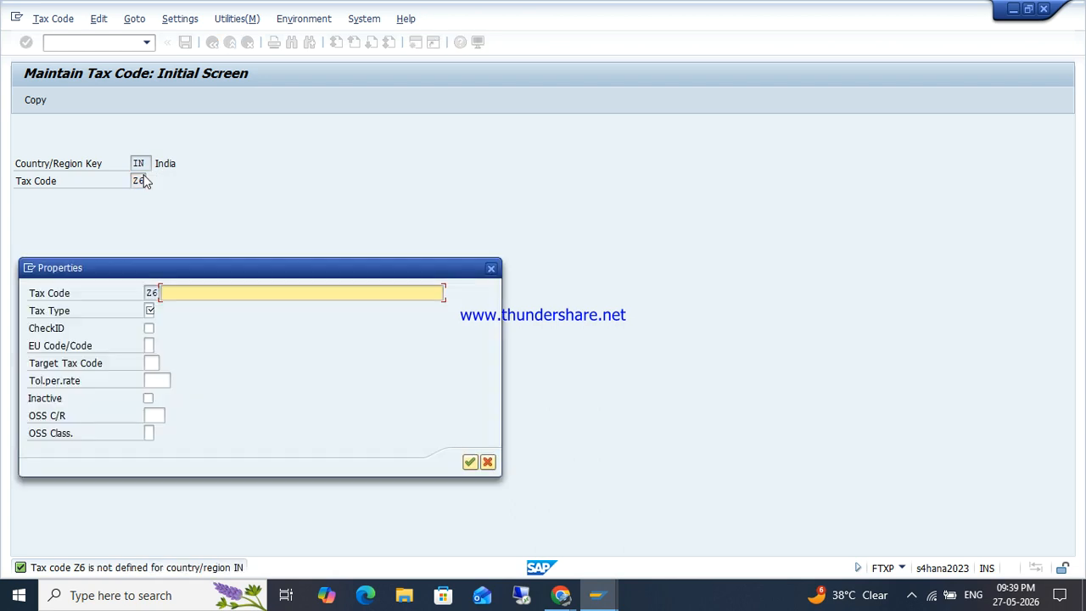
type("O")
key("Down")
key("Down")
key("Up")
key("Down")
key("Down")
key("Down")
key("Return")
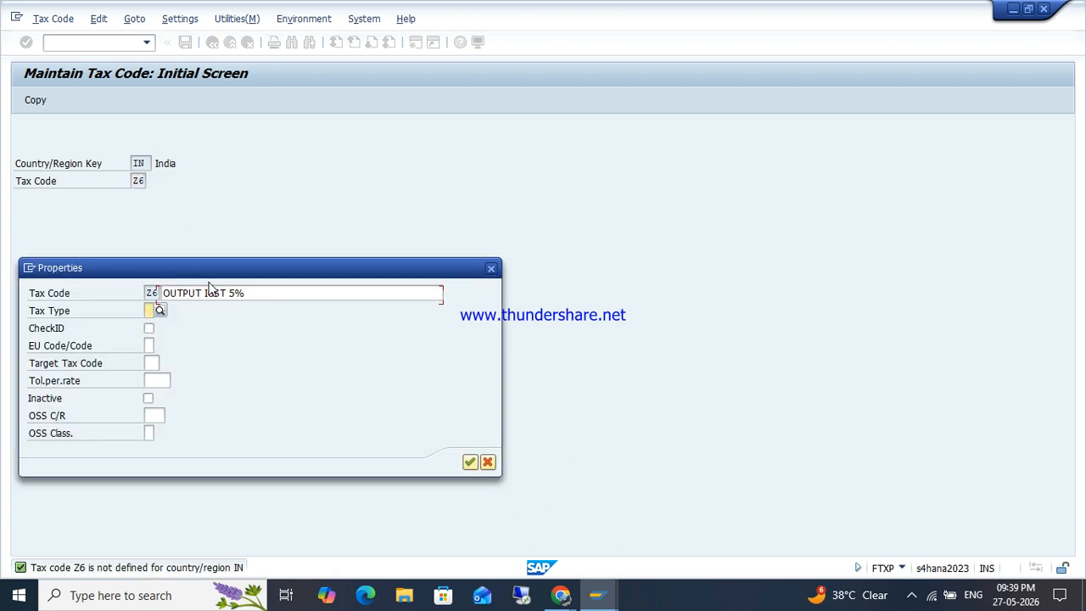
type("A")
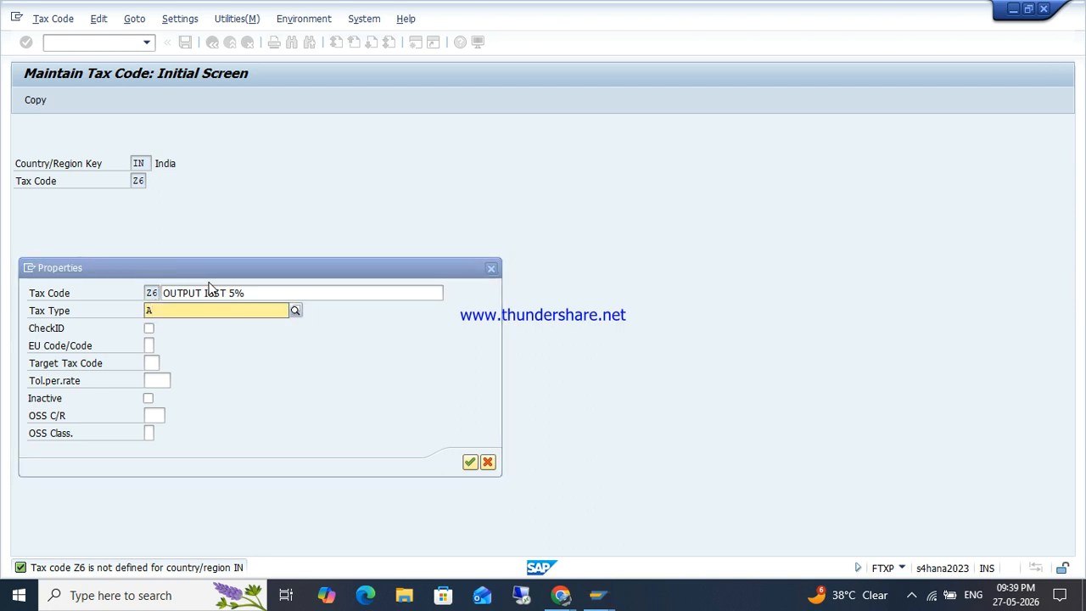
key("Return")
key("Return")
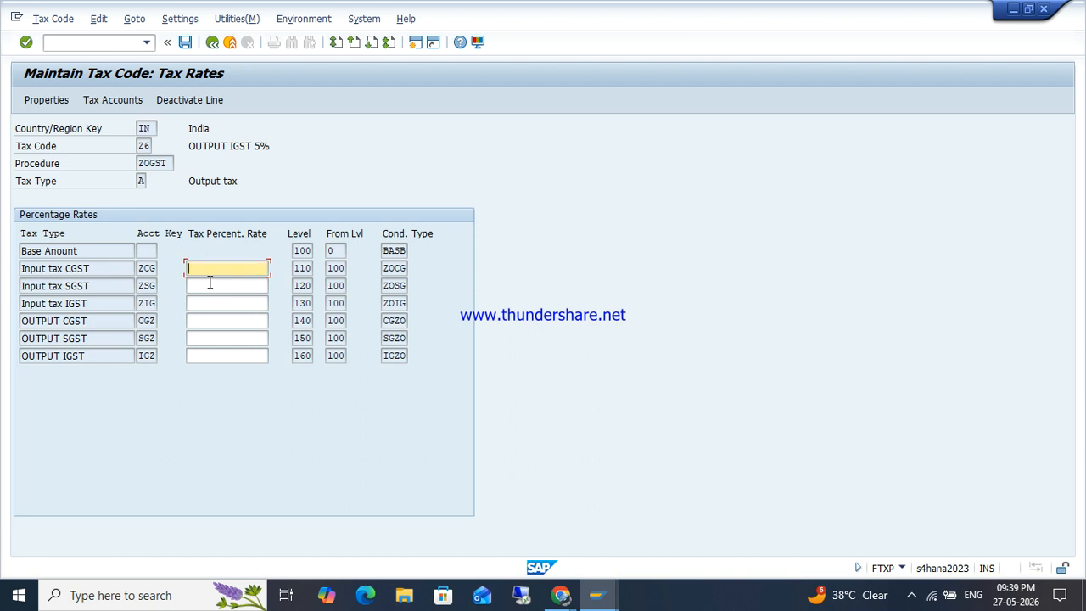
- Set the OUTPUT IGST rate of tax code Z6 to 5 percent and save the tax code
key("Down")
key("Down")
key("Down")
key("Down")
key("Down")
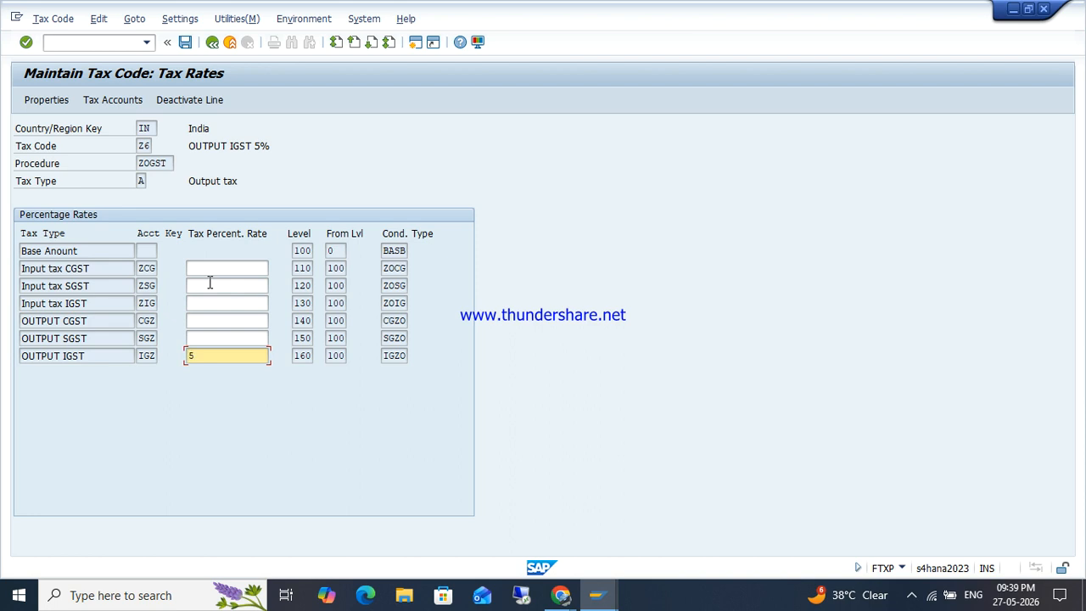
key("Return")
key("ctrl+s")
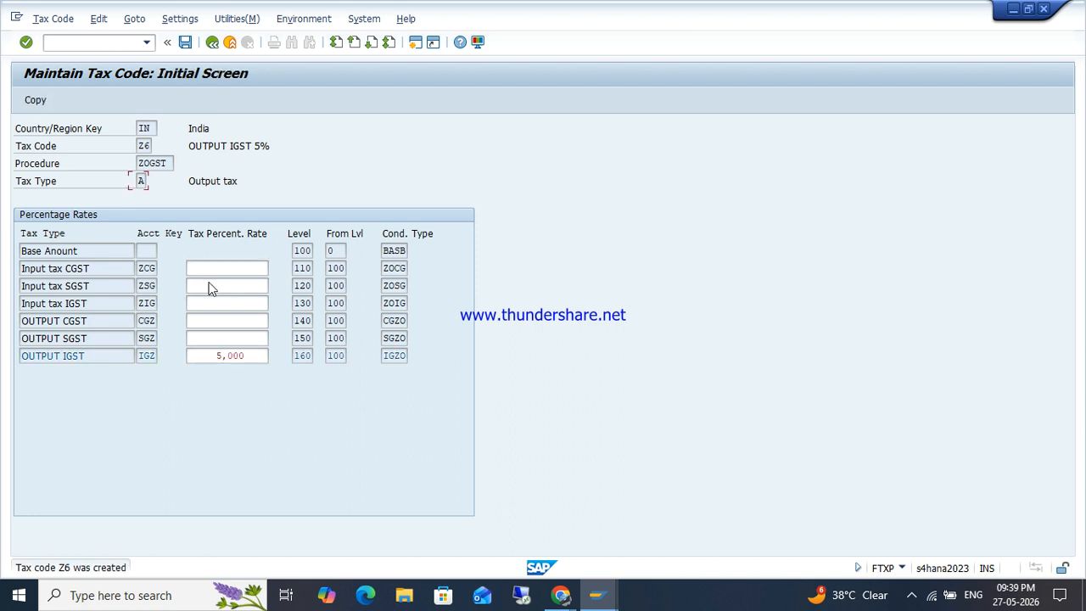
- Start new tax code Z7 with the description OUTPUT CGST+SGST 12% and tax type A (Output tax)
key("Right")
key("BackSpace")
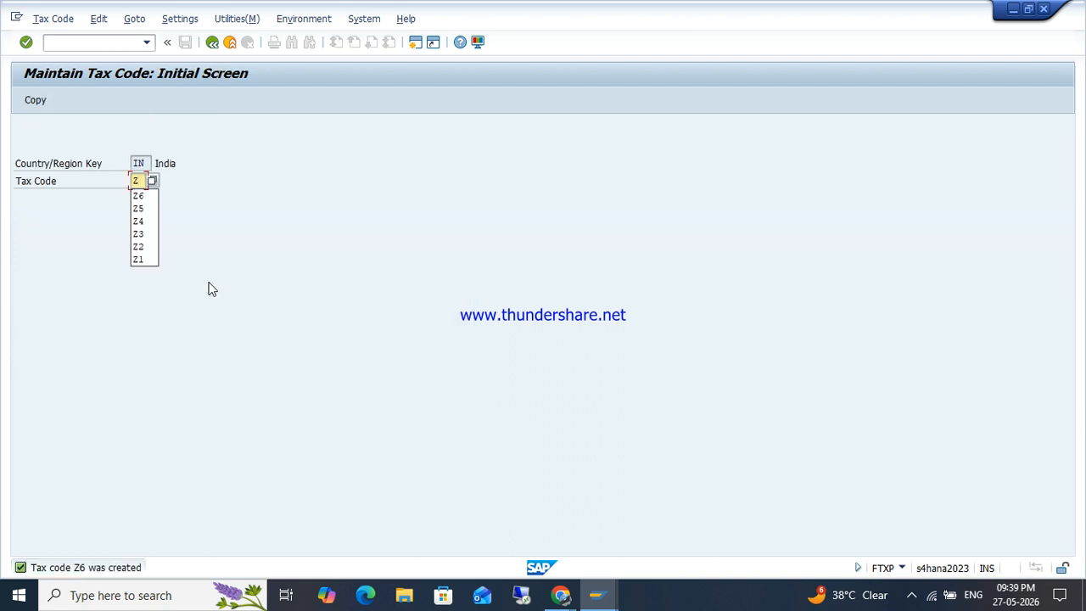
type("7")
key("Return")
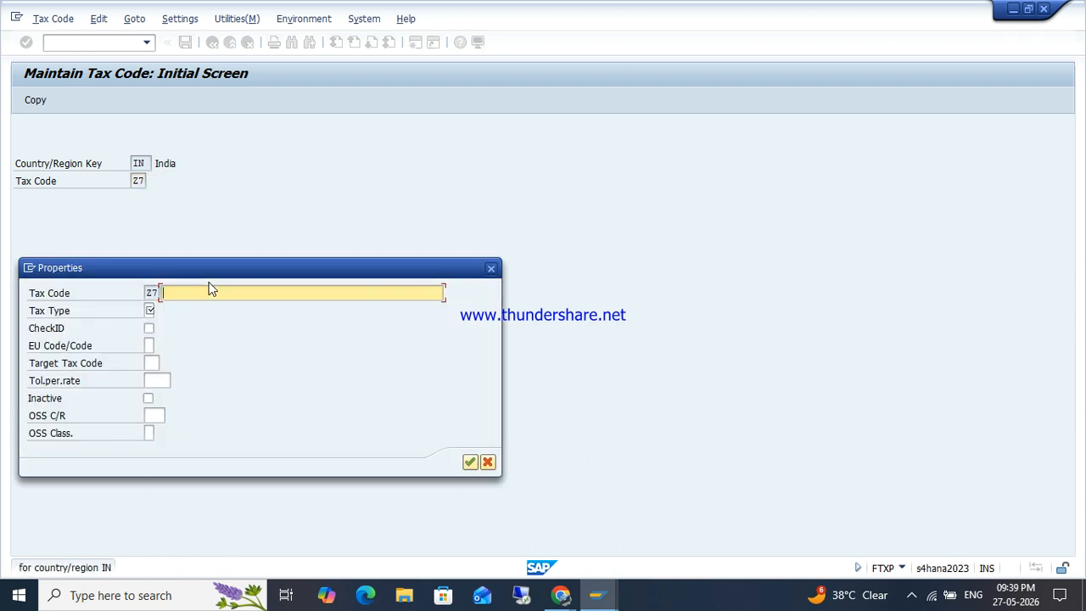
type("O")
key("Down")
key("Down")
key("Down")
key("Down")
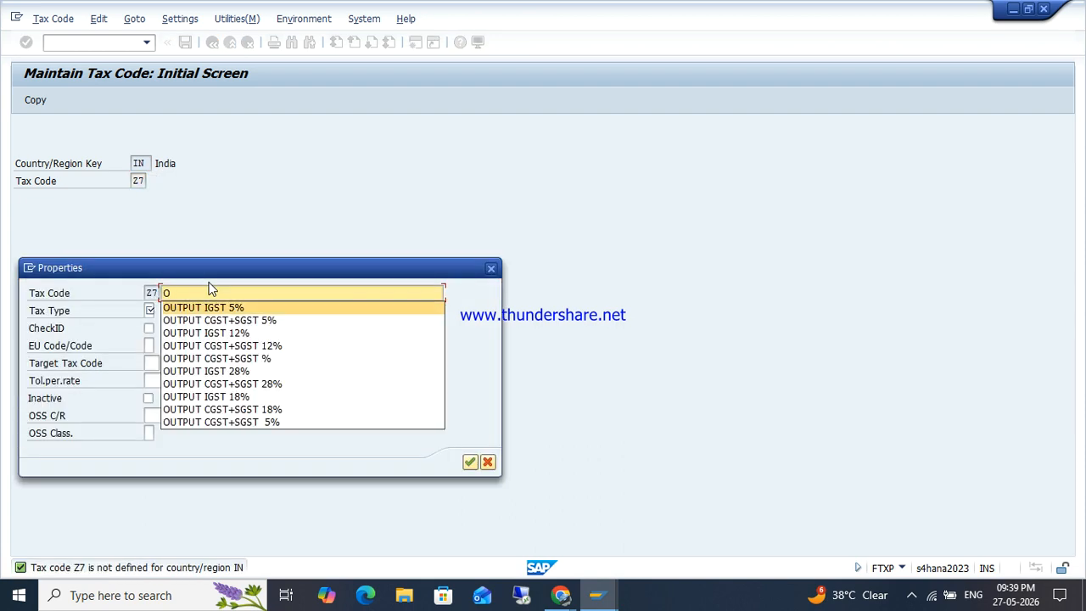
key("Return")
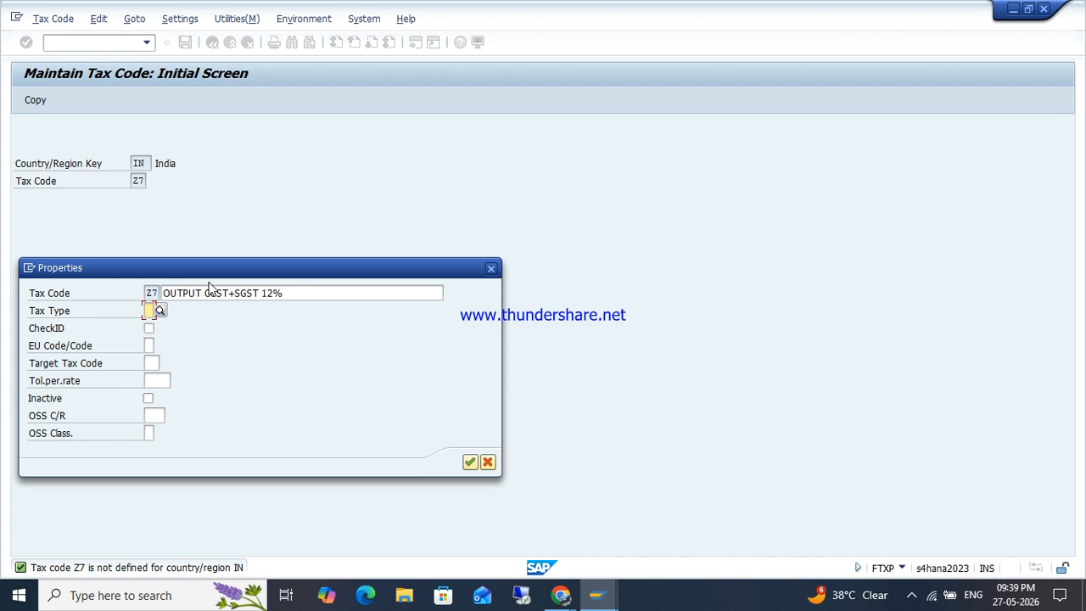
type("A")
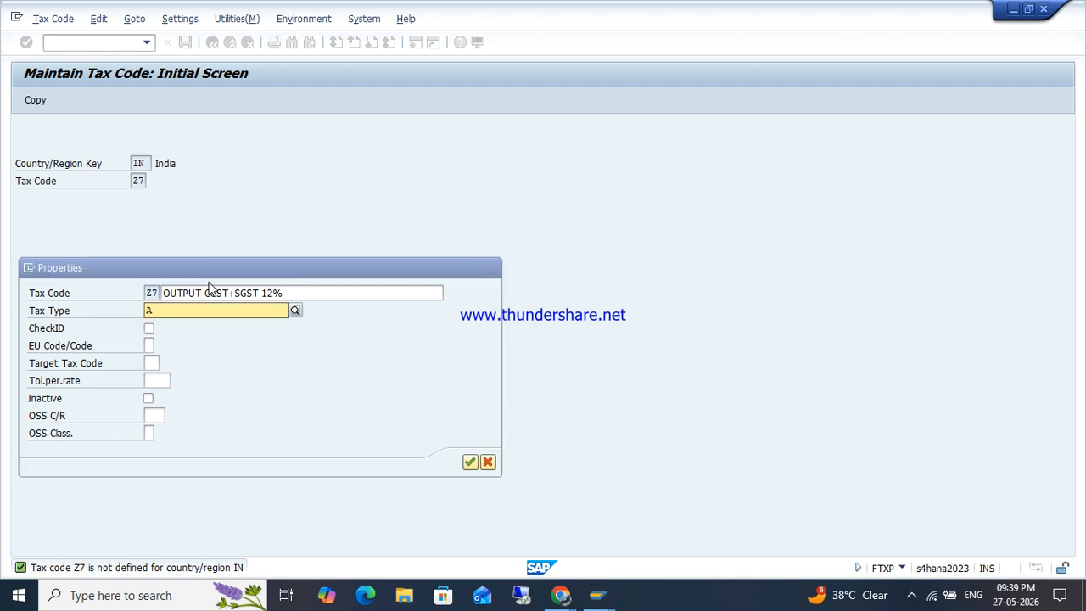
key("Return")
key("Return")
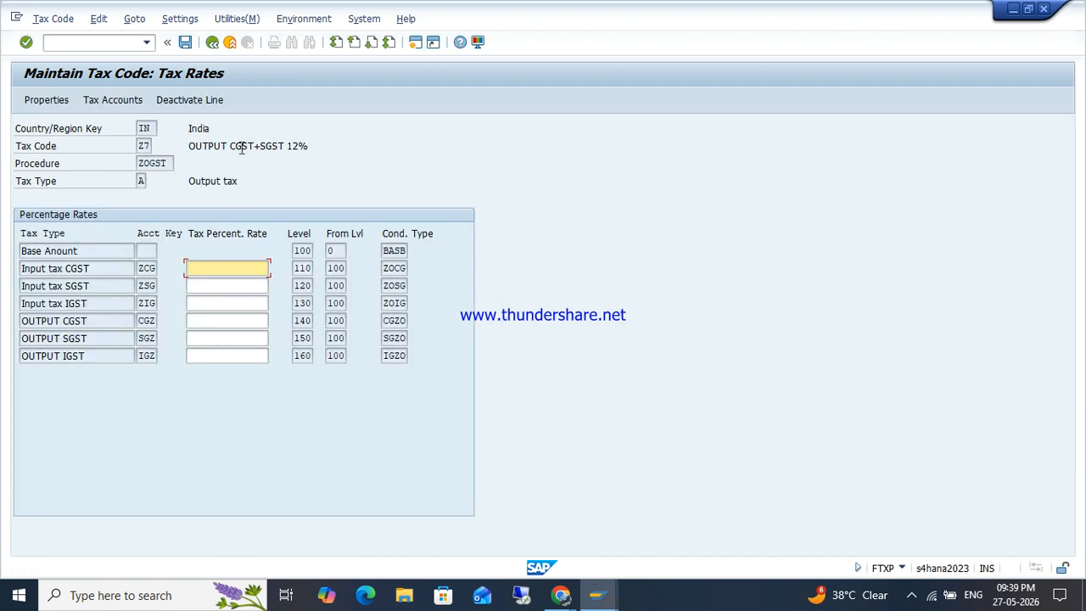
- Set the OUTPUT CGST and OUTPUT SGST rates of tax code Z7 to 6 percent each, and save
left_click(201, 321)
key("Tab")
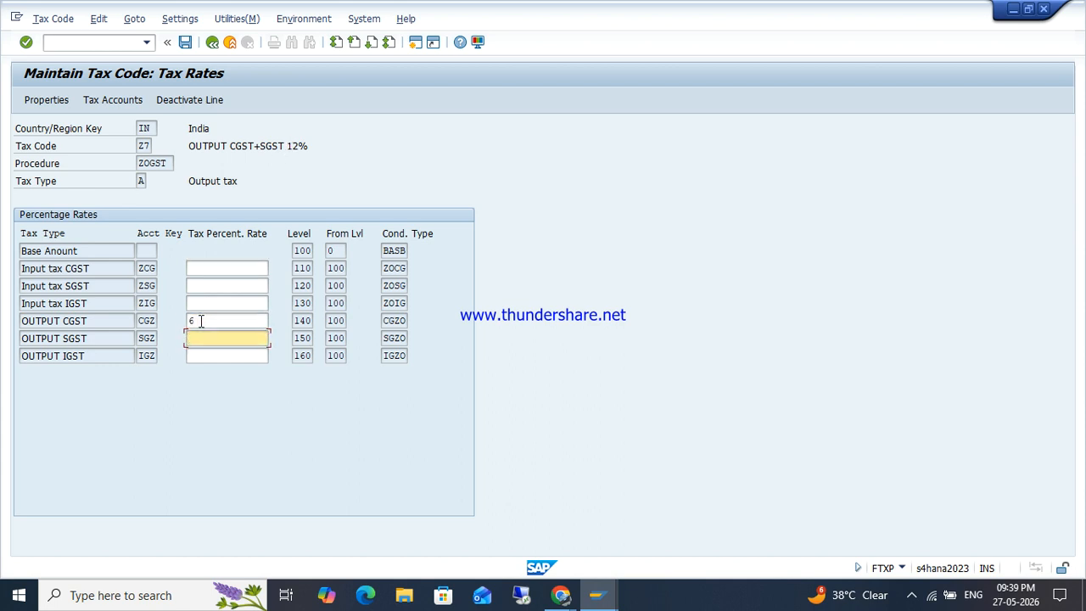
key("Return")
key("ctrl+s")
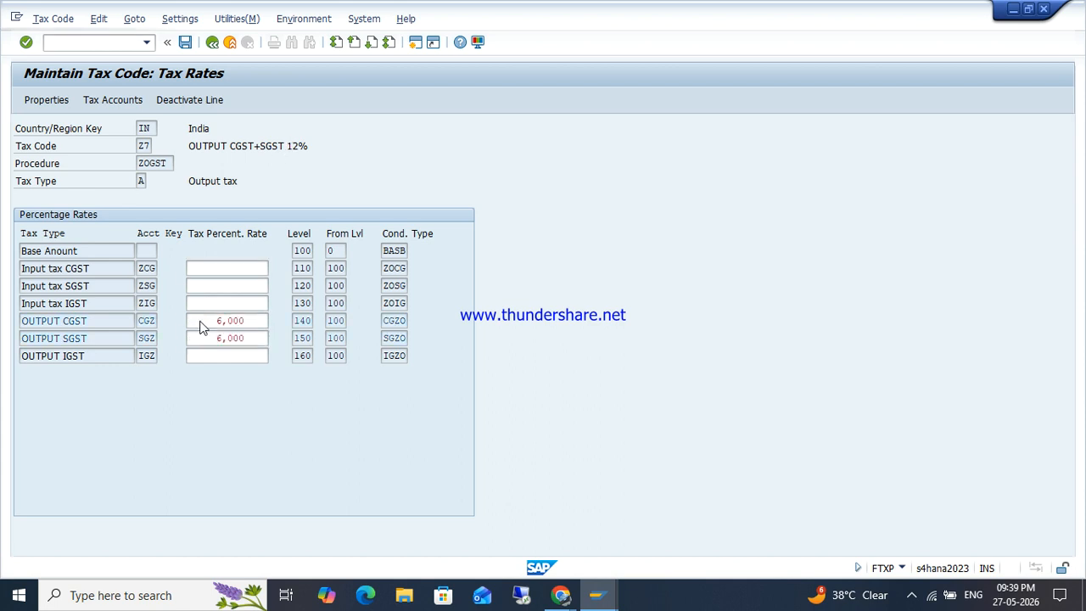
- Start new tax code Z8 with the description OUTPUT IGST 12% and tax type A (Output tax)
type("Z")
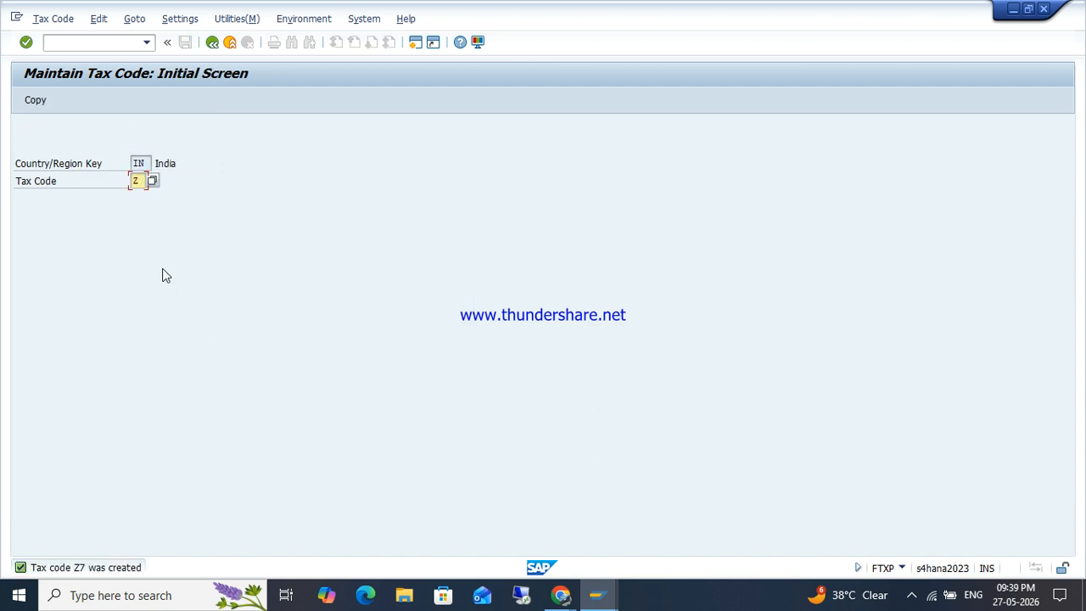
type("8")
key("Return")
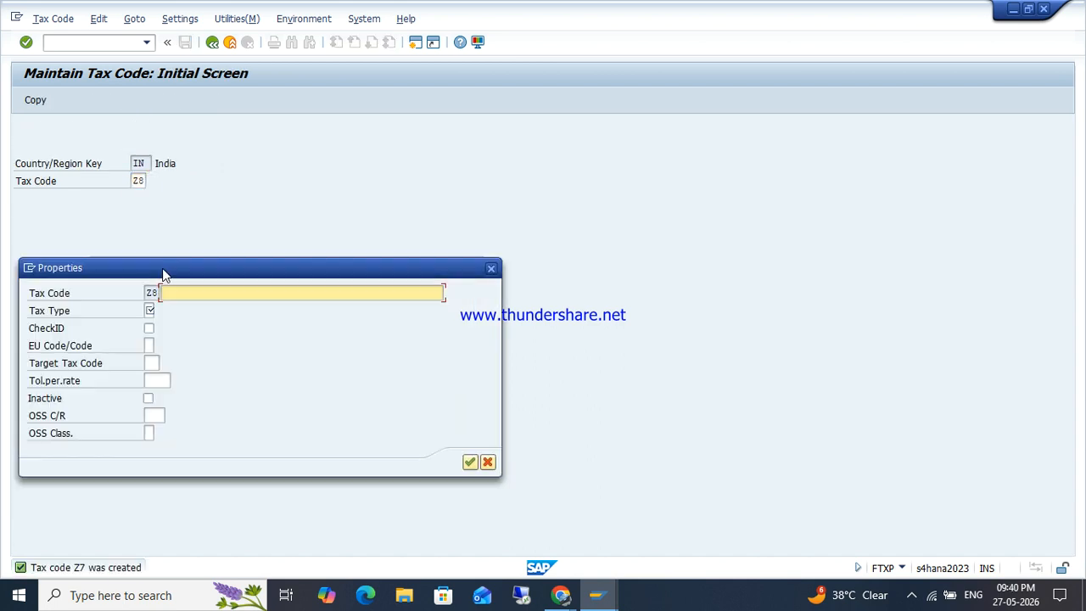
type("O")
key("Down")
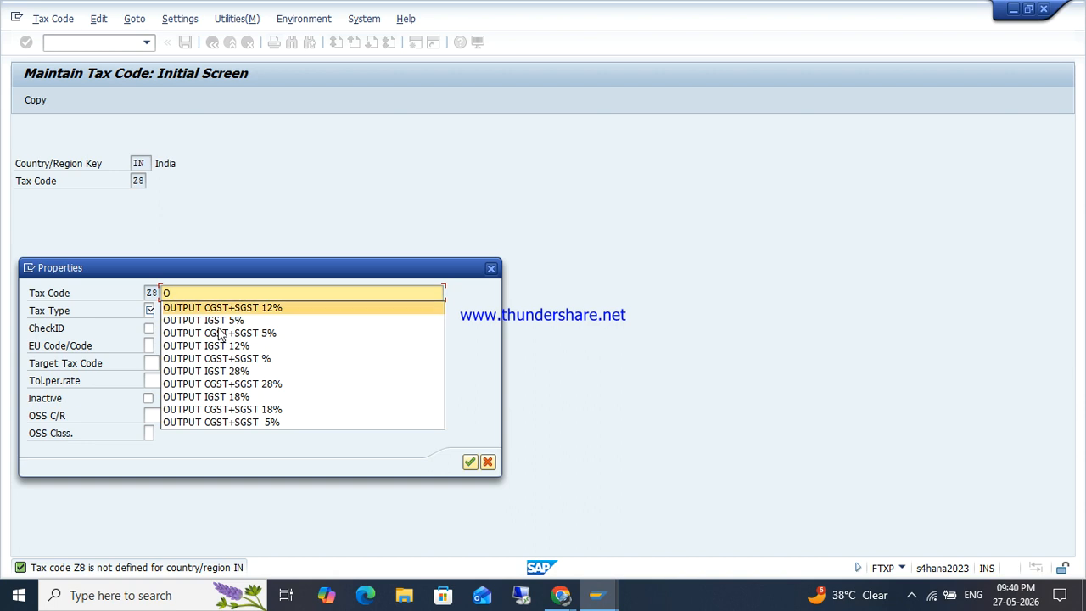
key("Down")
key("Down")
key("Down")
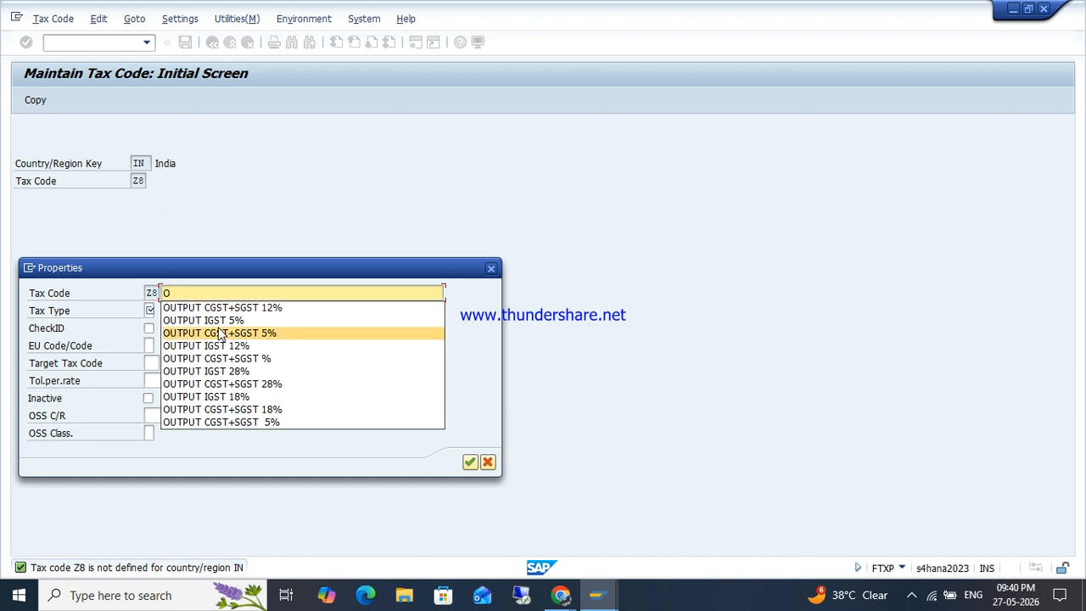
key("Return")
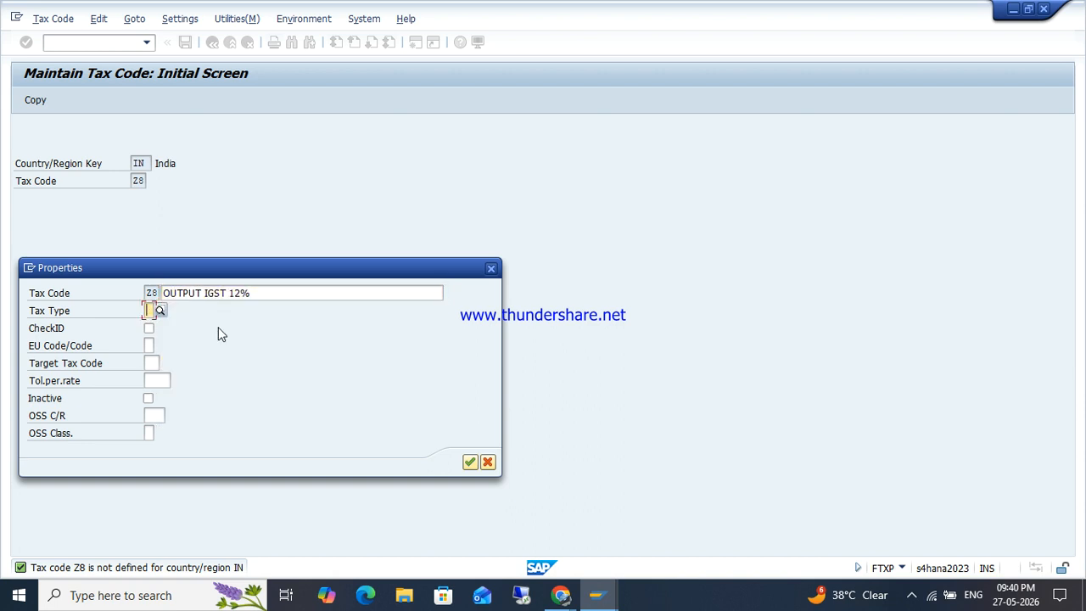
type("A")
key("Return")
key("Return")
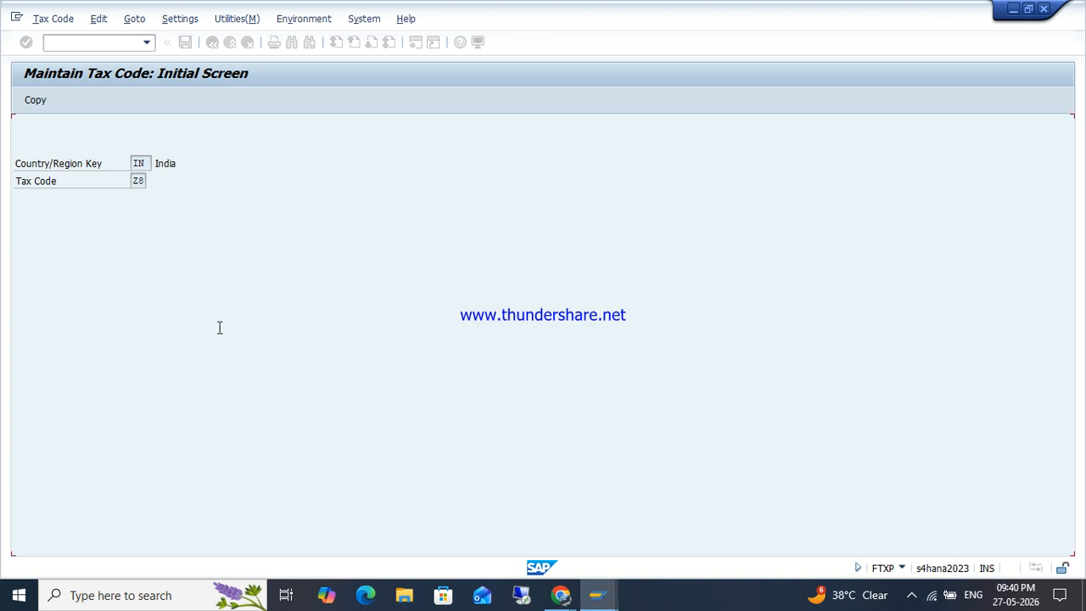
- Set the OUTPUT IGST rate of tax code Z8 to 12 percent and save the tax code
left_click(218, 359)
type("12")
key("Return")
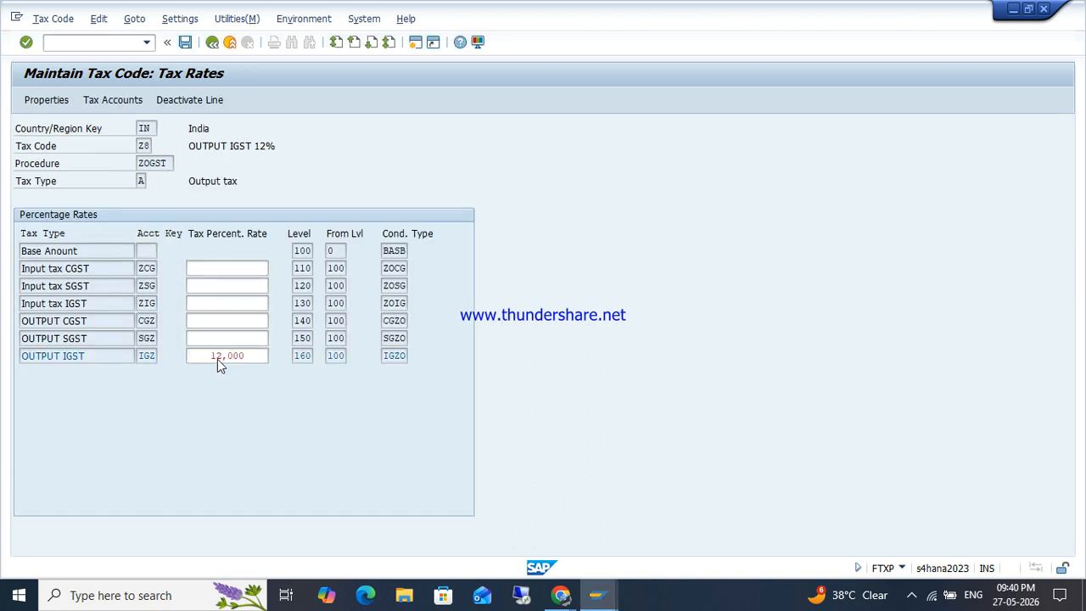
key("ctrl+s")
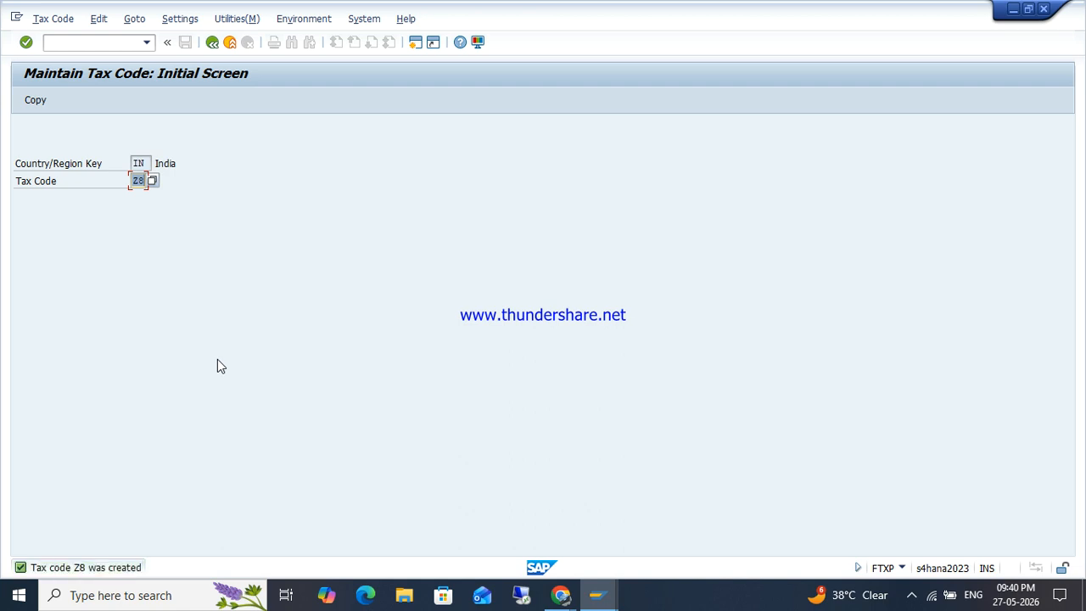
- Close the Financial Statements session and open the GST notes file from the desktop in a maximized Notepad window
left_click(1013, 10)
left_click(1013, 10)
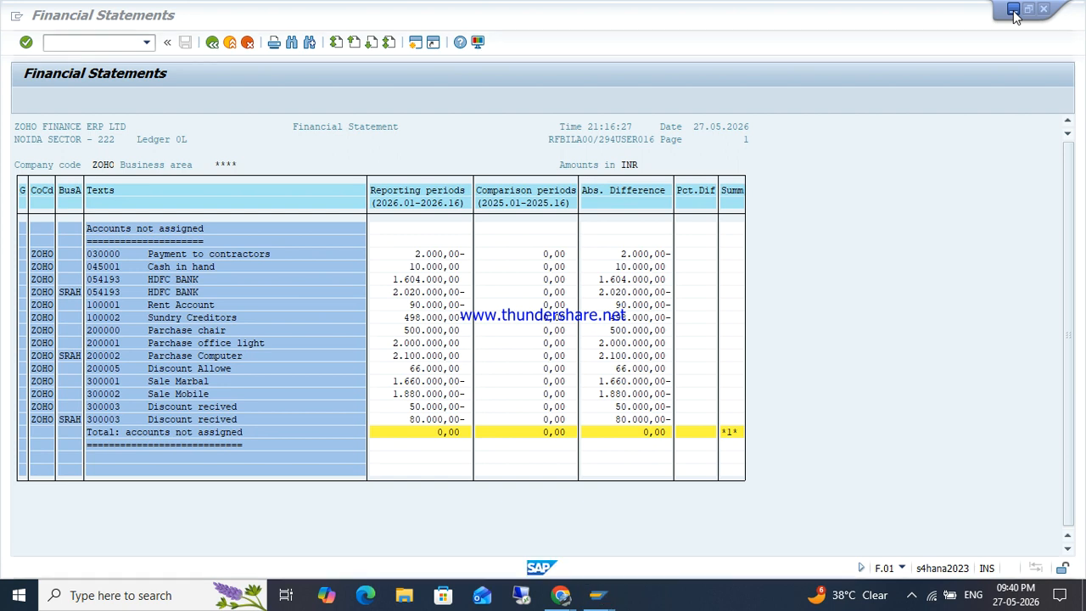
left_click(1013, 9)
mouse_move(583, 604)
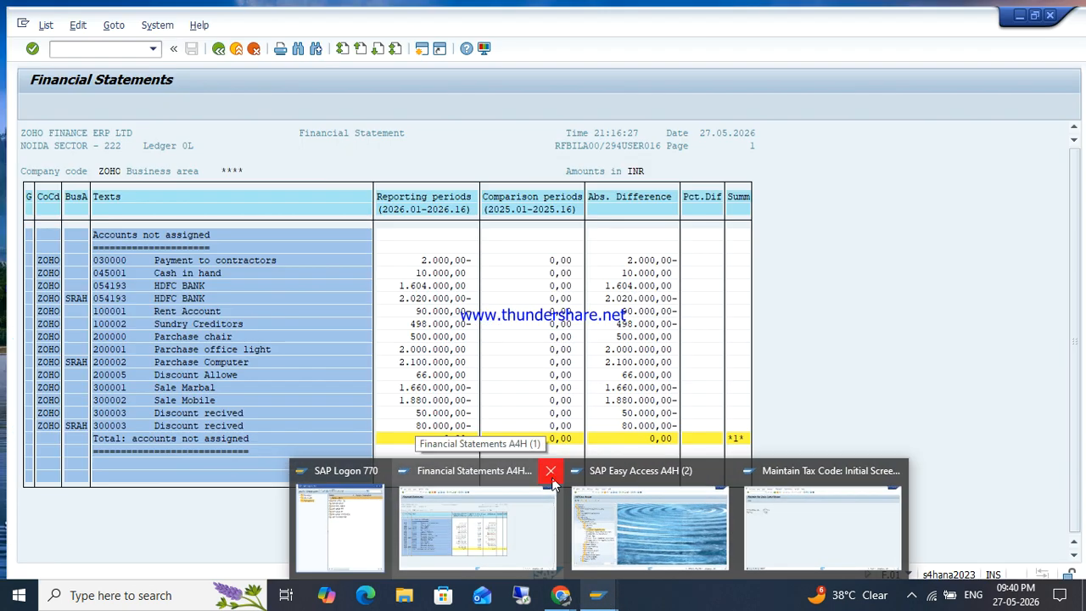
left_click(551, 472)
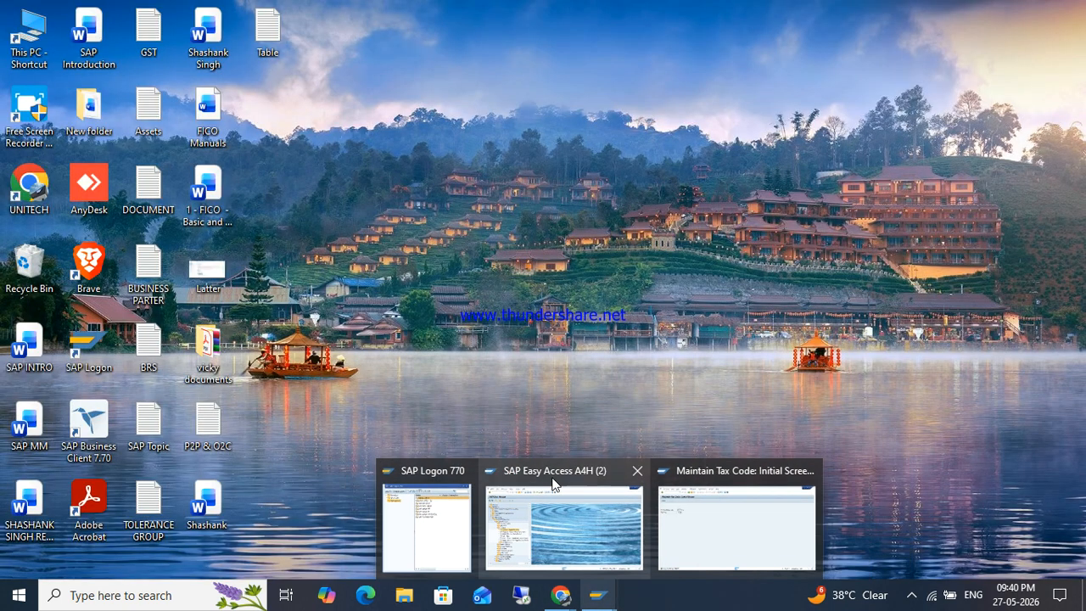
double_click(150, 38)
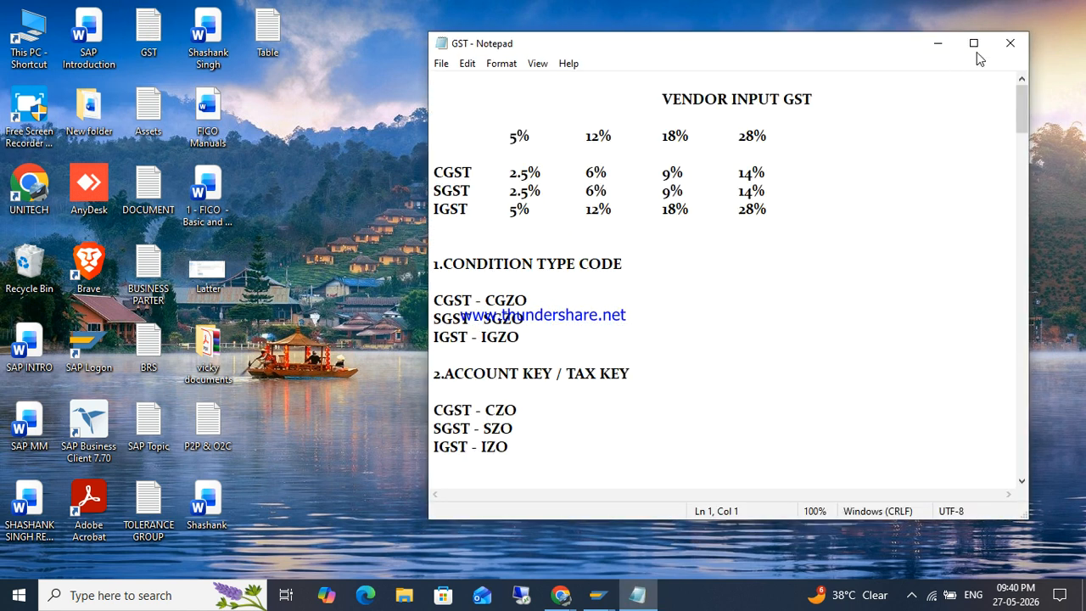
left_click(973, 43)
- Replace the tax procedure code in the vendor input section of the notes with ZOGST
scroll(490, 238, "down", 3)
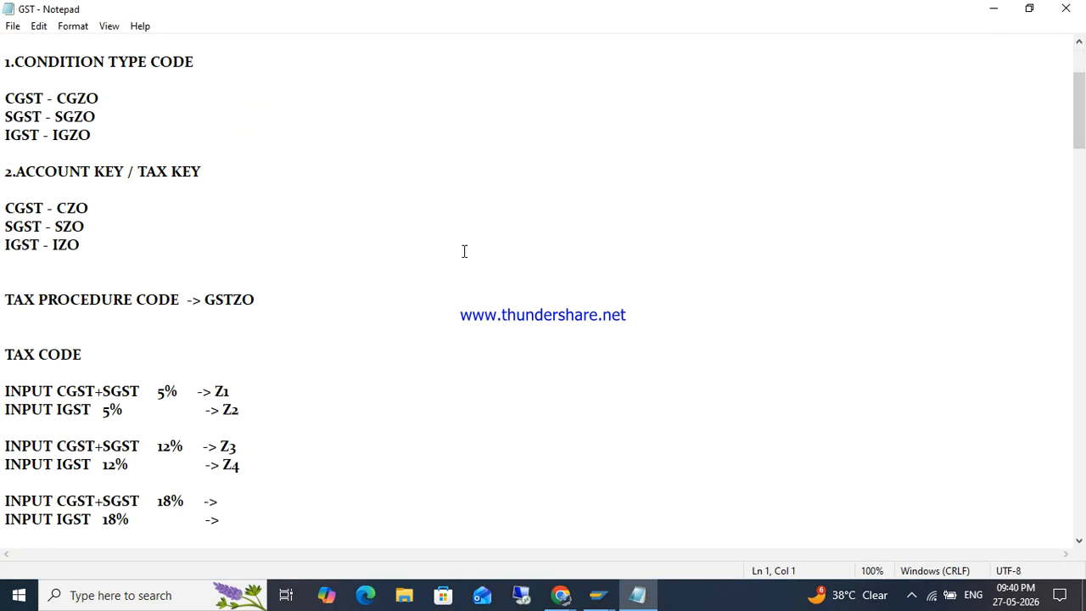
scroll(464, 251, "down", 3)
left_click(259, 138)
key("BackSpace")
key("BackSpace")
key("BackSpace")
key("BackSpace")
key("BackSpace")
type("ZOGST")
left_click(243, 247)
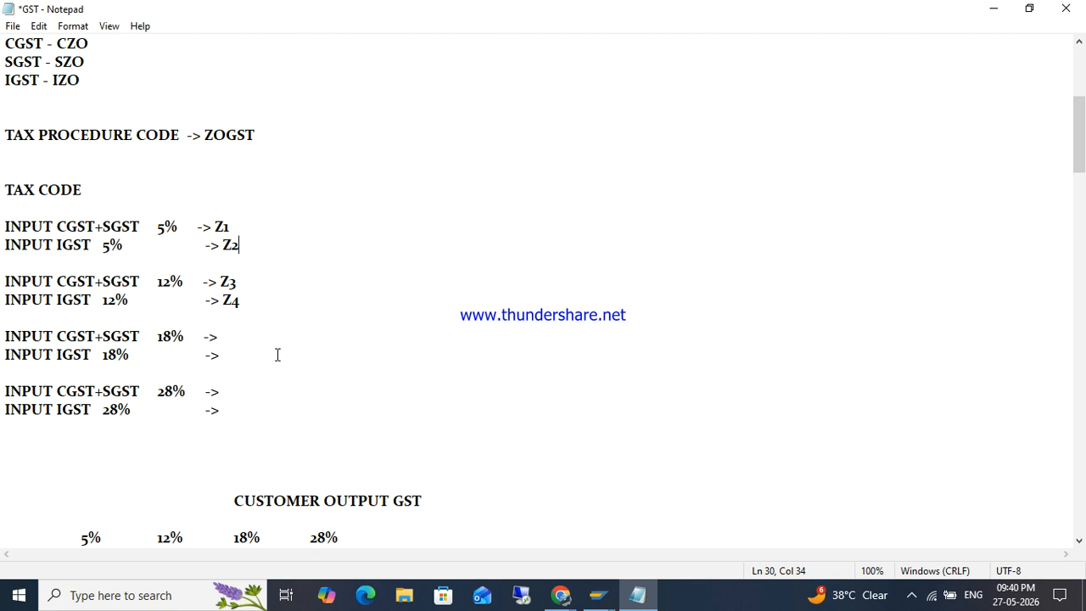
- Set the output tax codes for 5% in the notes to Z5 for CGST+SGST and Z6 for IGST
scroll(274, 350, "down", 3)
scroll(314, 412, "down", 13)
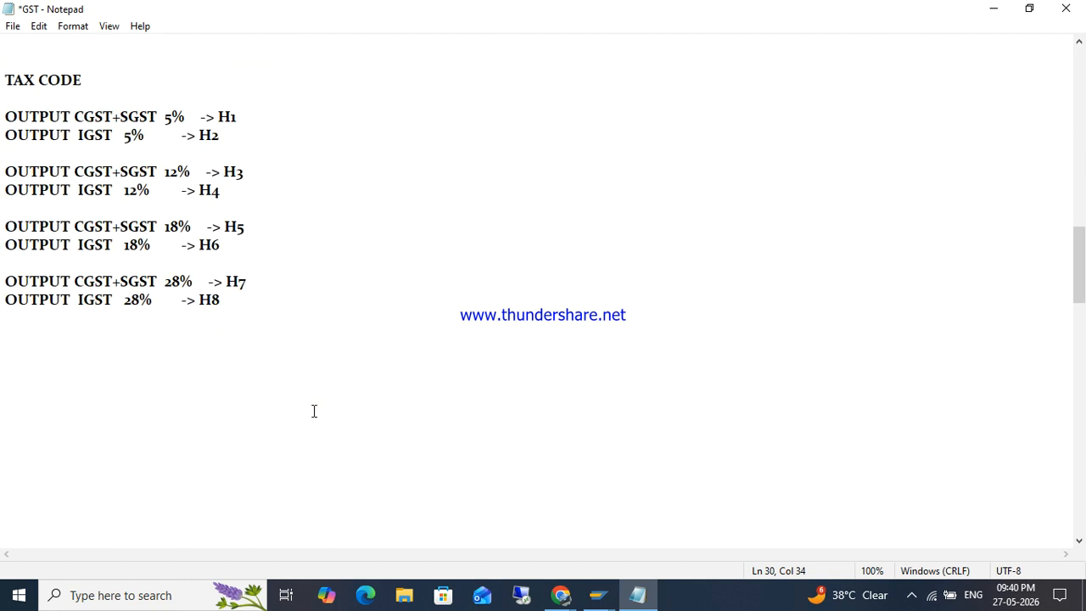
left_click(243, 121)
key("BackSpace")
key("BackSpace")
type("Z5")
key("Down")
key("BackSpace")
key("BackSpace")
type("Z6")
- Set the output tax codes for 12% in the notes to Z7 for CGST+SGST and Z8 for IGST
left_click(254, 173)
key("BackSpace")
key("BackSpace")
type("Z7")
key("Down")
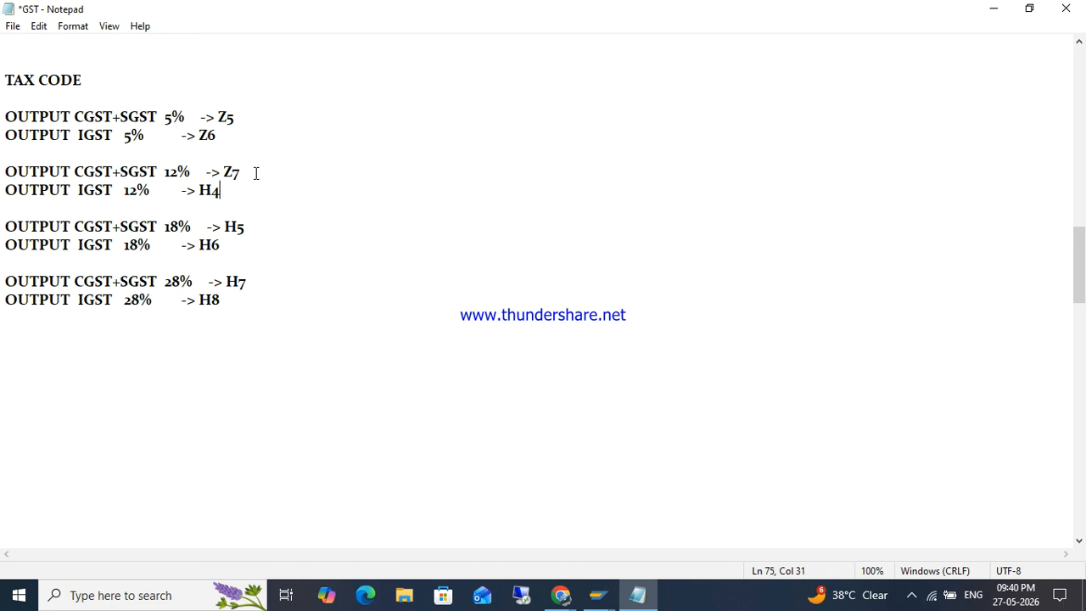
key("BackSpace")
type("Z8")
- Delete the H codes beside the 18% and 28% output tax lines and save the notes
left_click(269, 225)
key("BackSpace")
key("BackSpace")
key("Down")
key("BackSpace")
key("BackSpace")
key("Down")
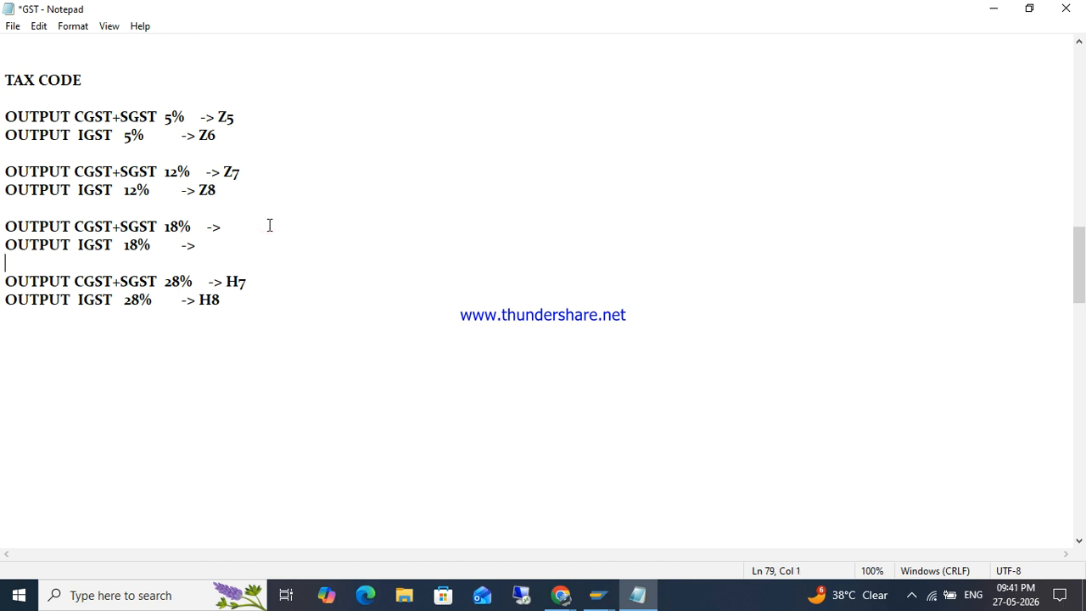
left_click(269, 285)
key("BackSpace")
key("BackSpace")
key("Down")
key("BackSpace")
key("BackSpace")
scroll(269, 285, "up", 3)
key("ctrl+s")
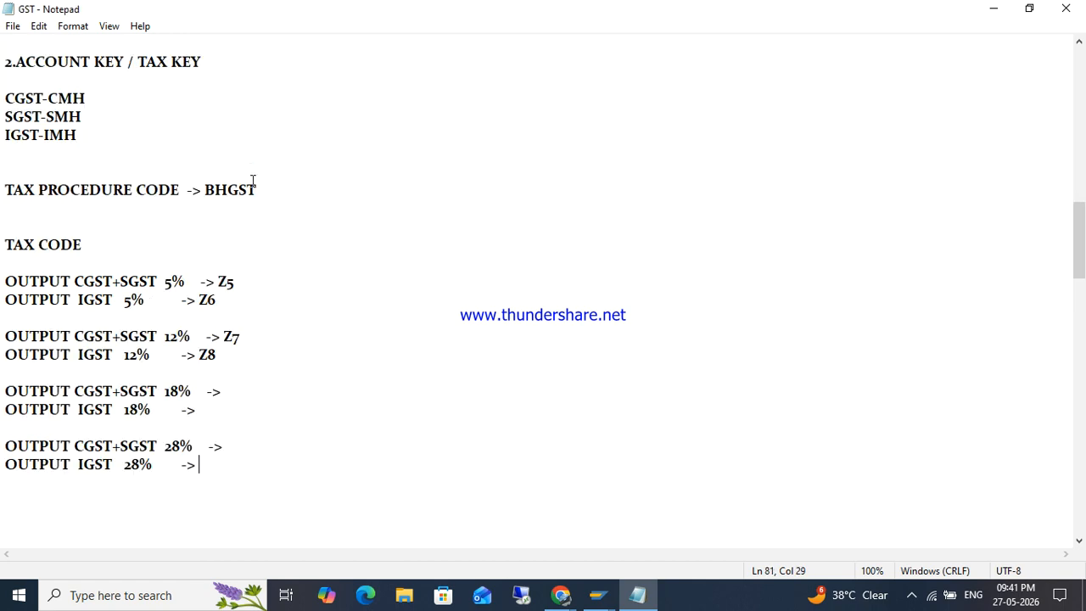
- Replace the tax procedure code in the customer output section with ZOGST and save the notes
key("BackSpace")
key("BackSpace")
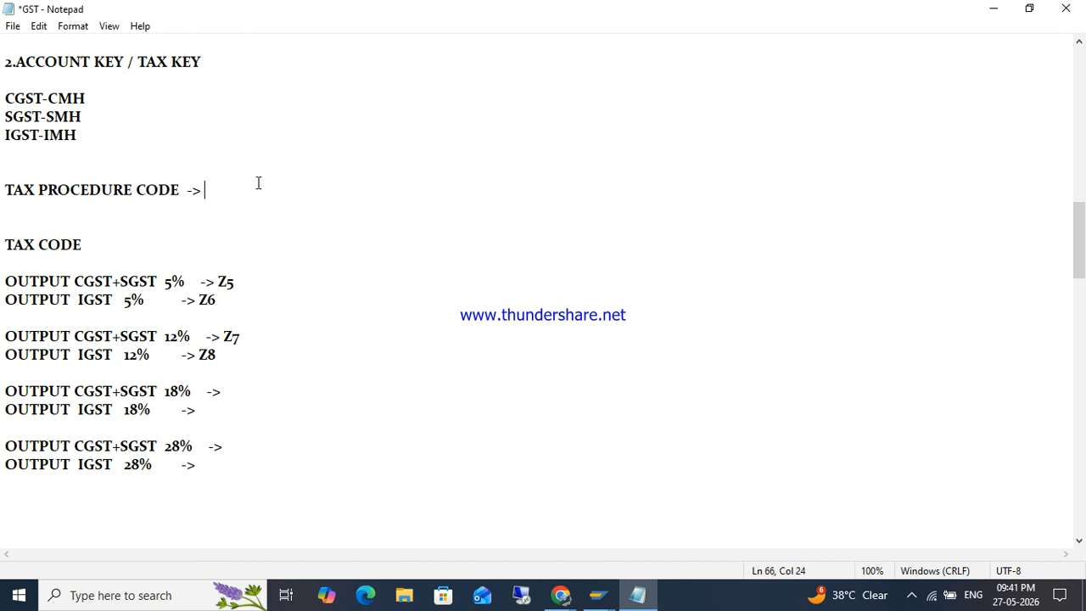
type("ZOGST")
key("Return")
key("BackSpace")
scroll(259, 183, "up", 1)
key("ctrl+s")
scroll(259, 182, "up", 7)
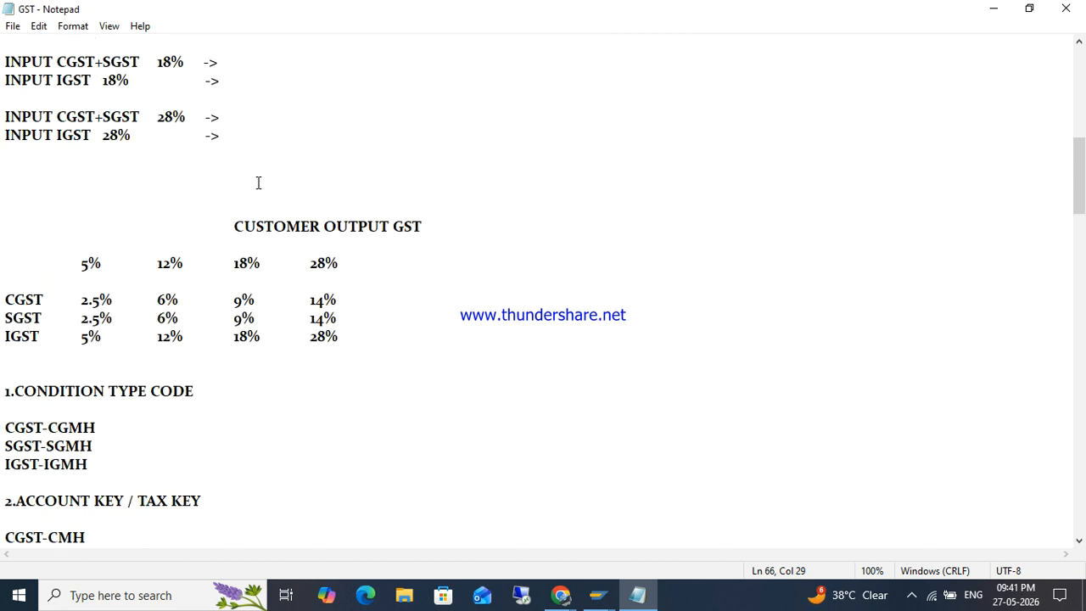
scroll(259, 183, "up", 4)
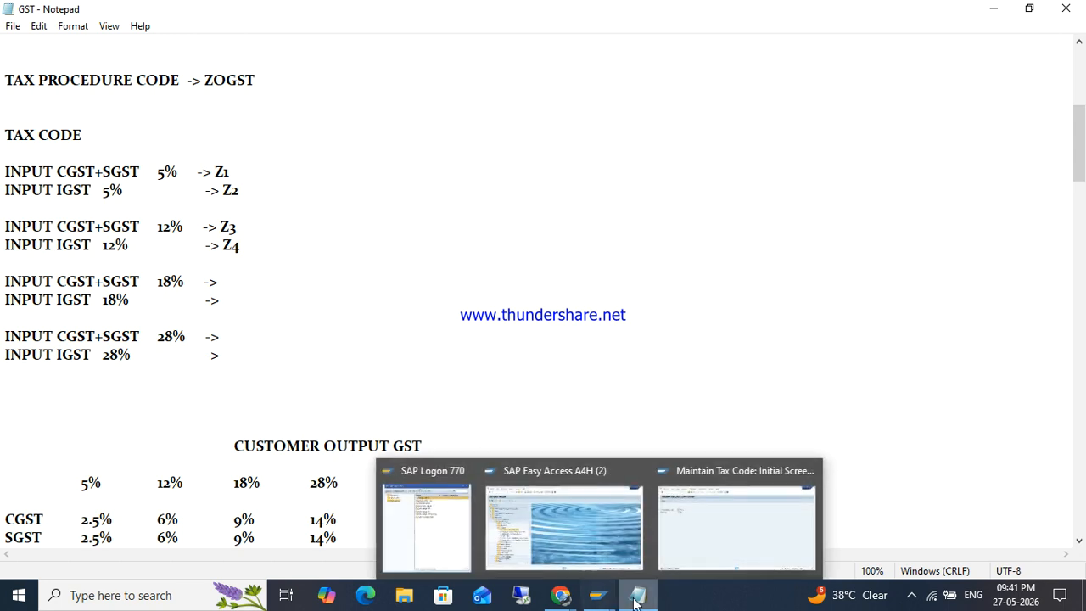
- Switch to SAP, leave tax code maintenance, and in the IMG tree collapse Calculation and expand Posting
mouse_move(605, 599)
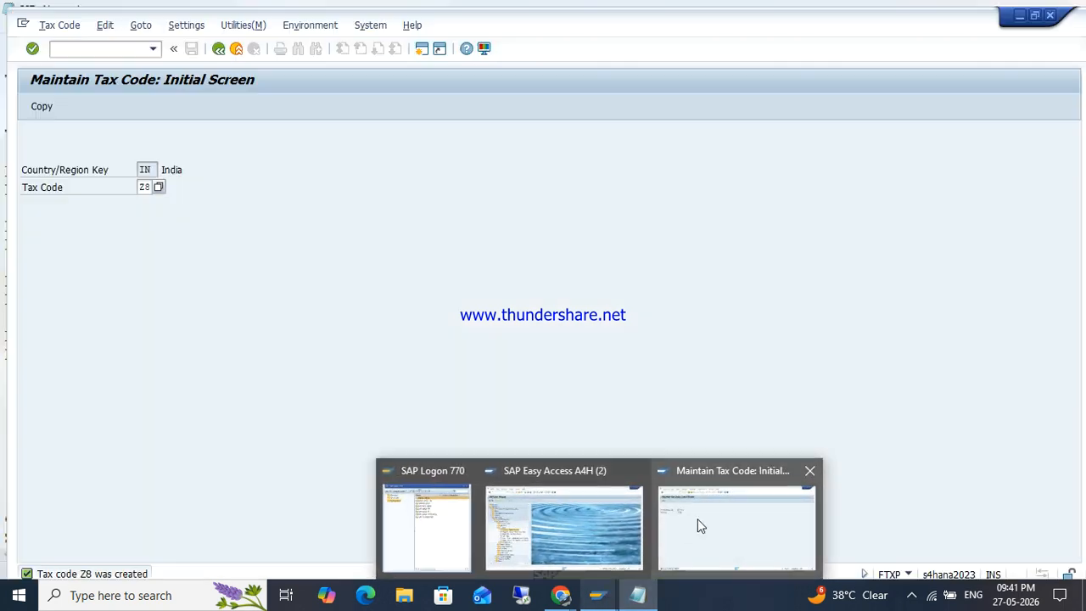
left_click(697, 518)
key("Escape")
key("Escape")
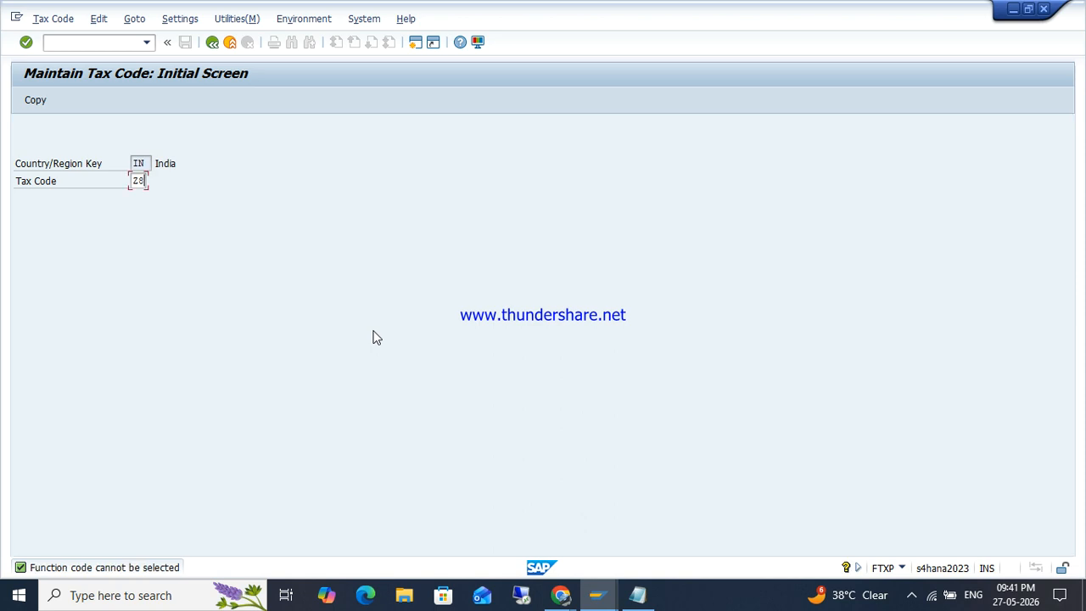
left_click(211, 42)
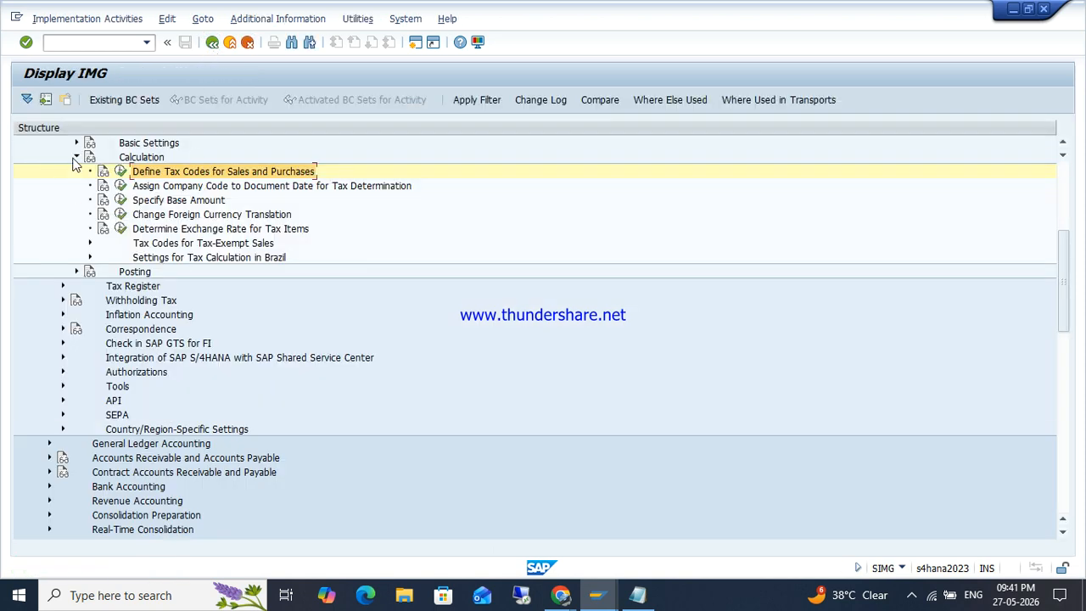
left_click(77, 157)
left_click(77, 171)
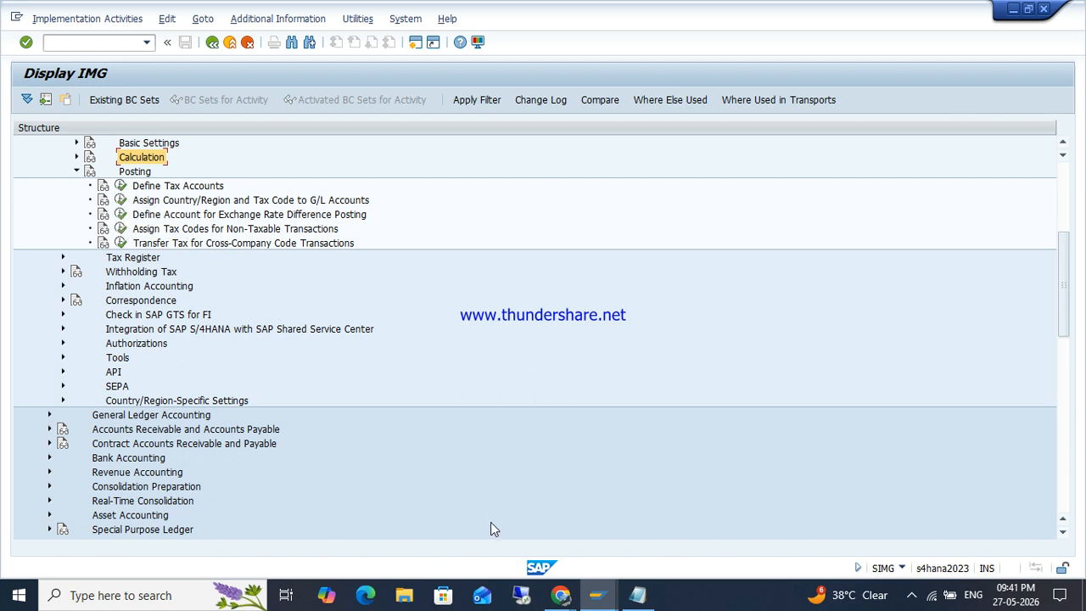
- Switch to the GST notes in Notepad and change the vendor input CGST condition type code to ZOCG
left_click(638, 594)
scroll(474, 370, "up", 10)
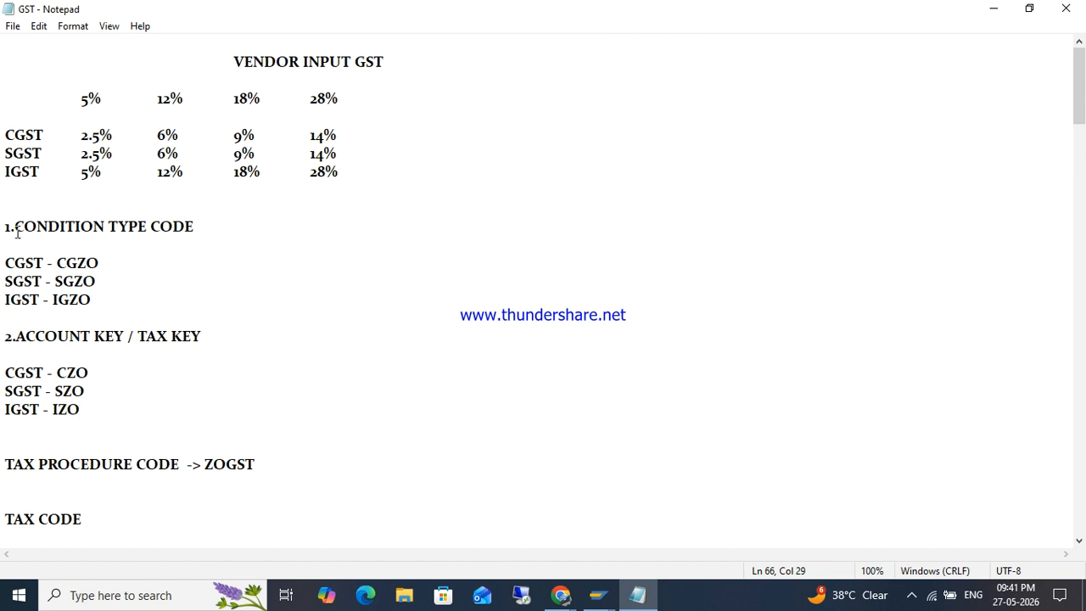
left_click_drag(8, 227, 211, 227)
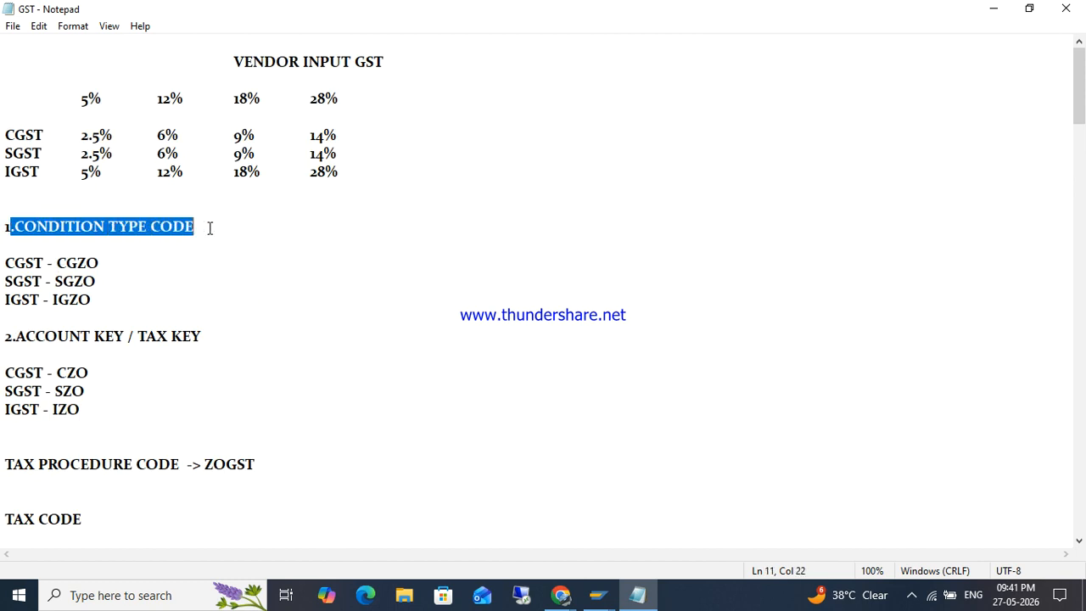
left_click_drag(54, 249, 107, 294)
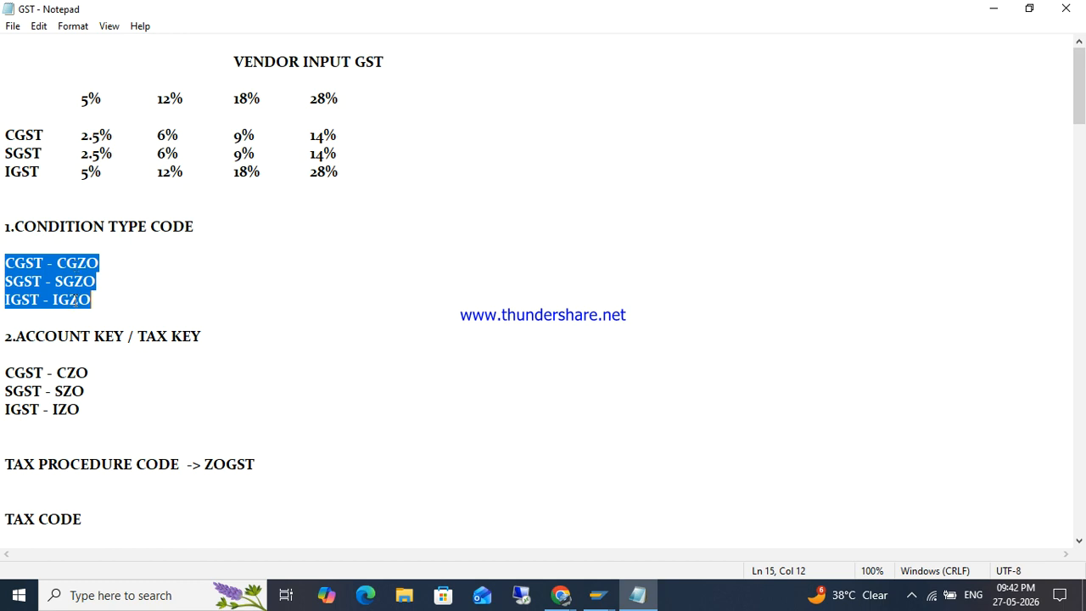
left_click_drag(24, 334, 192, 336)
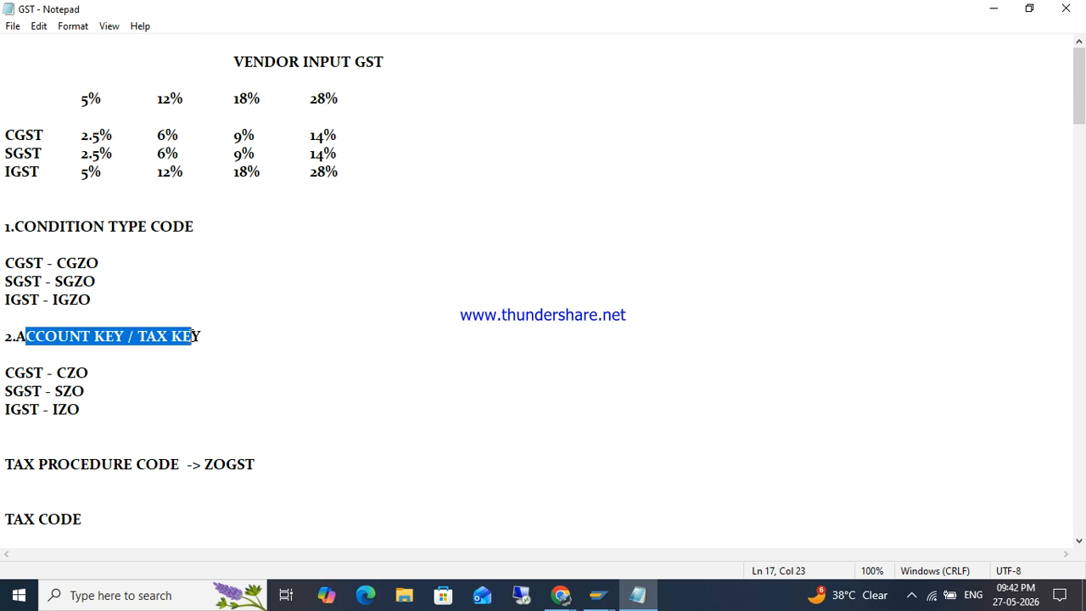
left_click(98, 264)
key("BackSpace")
key("BackSpace")
key("BackSpace")
key("BackSpace")
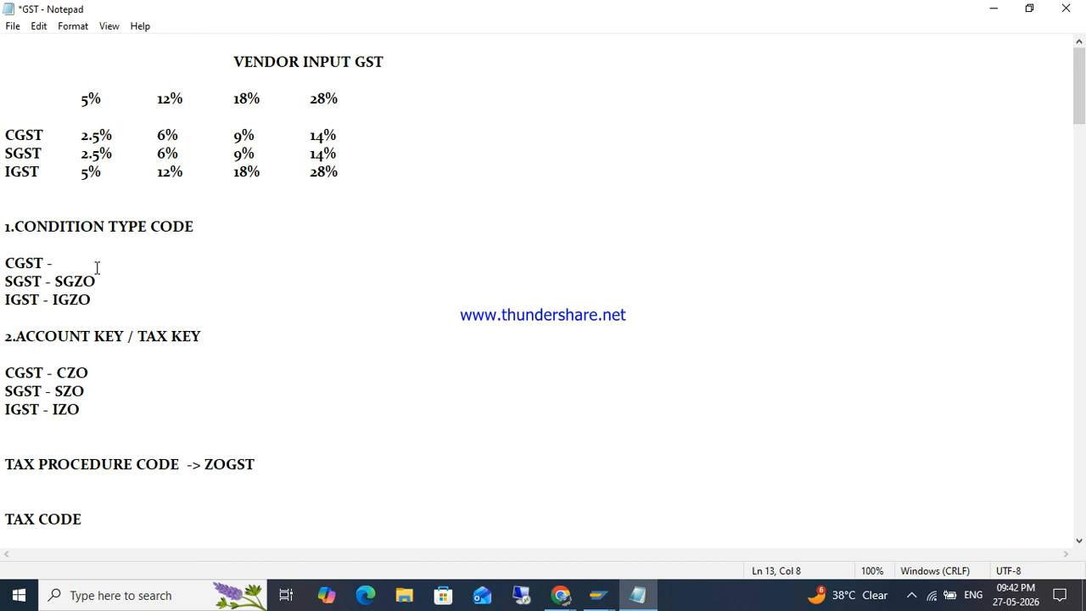
type("ZOCG")
- Change the vendor input SGST condition type code to ZOSG and clear the old IGST code
key("Down")
key("BackSpace")
key("BackSpace")
key("BackSpace")
key("BackSpace")
type("ZOIG")
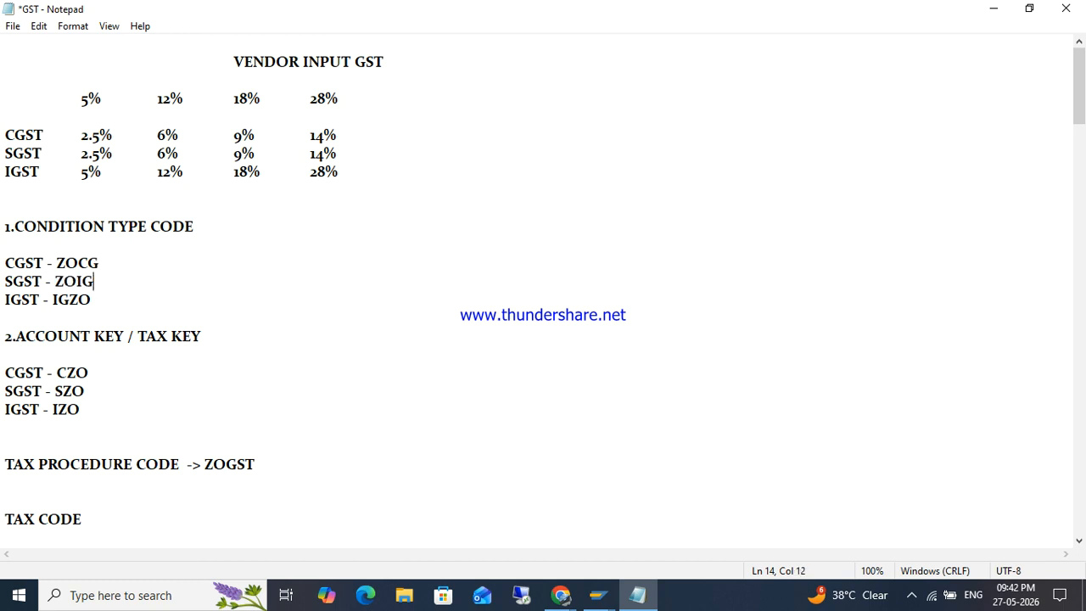
key("BackSpace")
key("BackSpace")
key("BackSpace")
key("BackSpace")
key("BackSpace")
left_click(103, 284)
key("BackSpace")
key("BackSpace")
type("SG")
- Enter ZOIG as the vendor input IGST condition type code and highlight the three condition type lines
key("Down")
type("ZO")
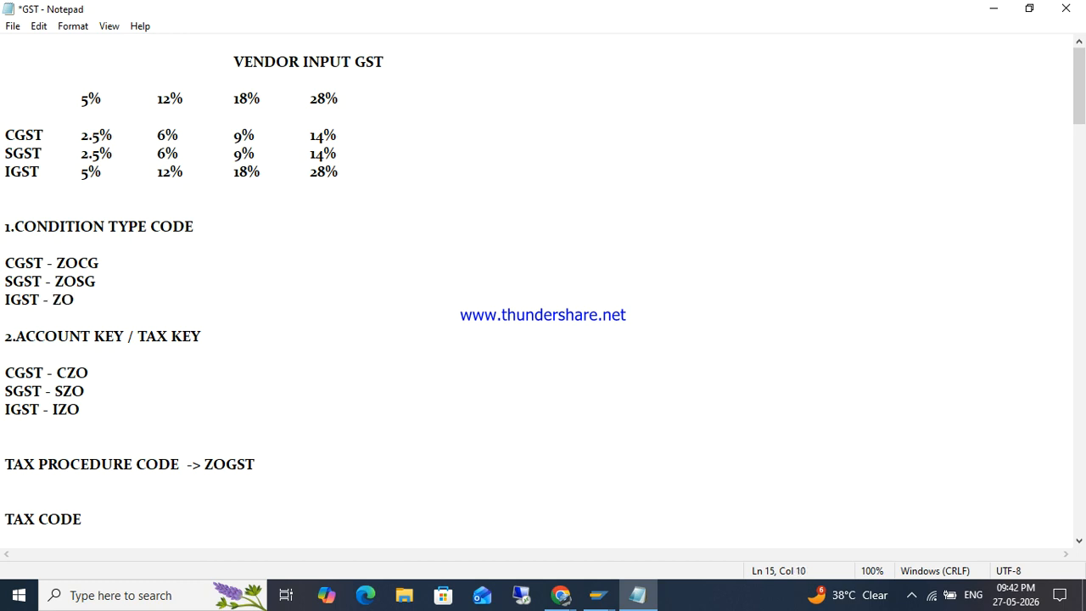
type("IG")
left_click_drag(64, 264, 105, 315)
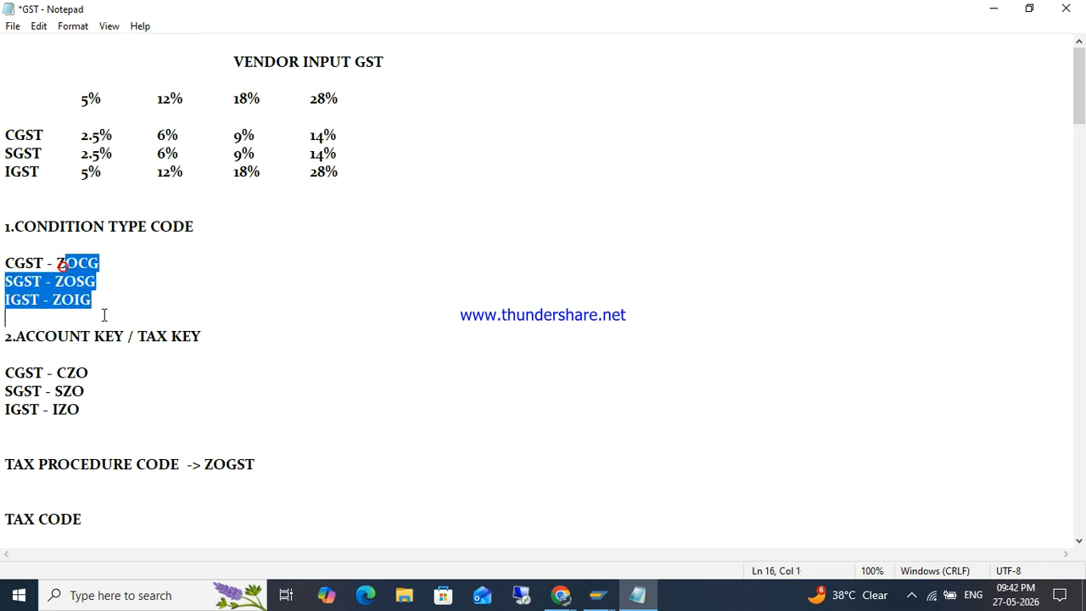
left_click(50, 263)
left_click_drag(12, 263, 85, 299)
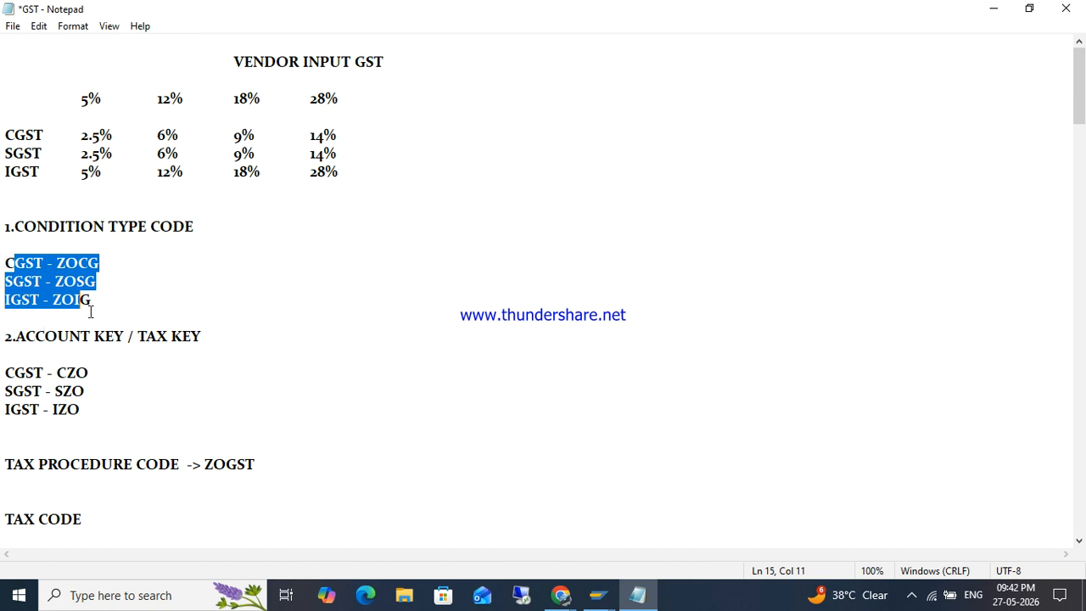
- Change the CGST condition type code in the output GST section of the notes to CGZO
left_click_drag(110, 408, 103, 370)
left_click(103, 370)
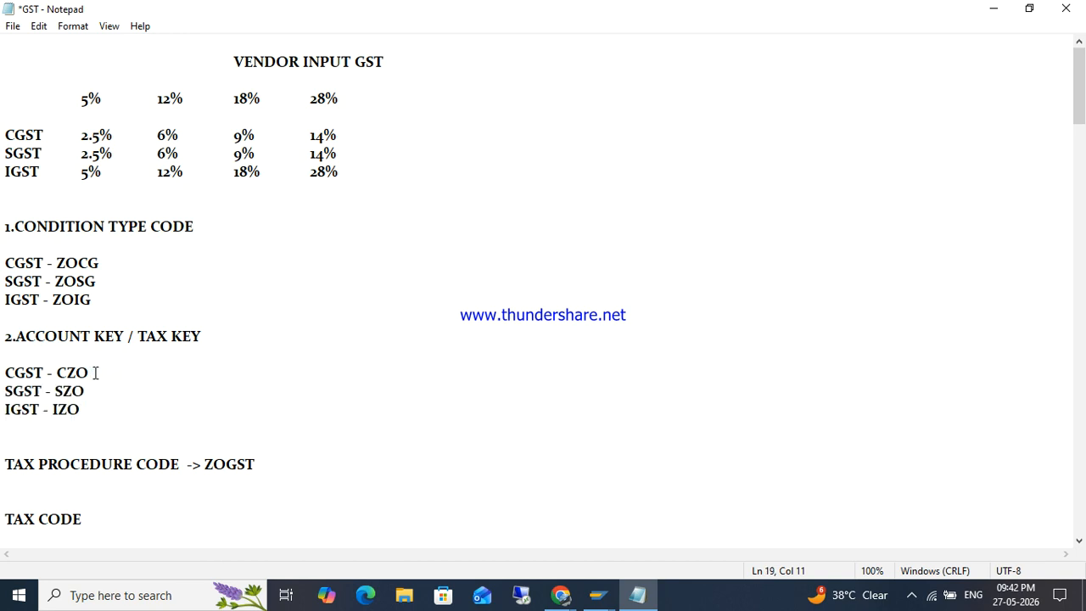
scroll(95, 373, "down", 8)
scroll(95, 373, "down", 10)
scroll(95, 372, "up", 1)
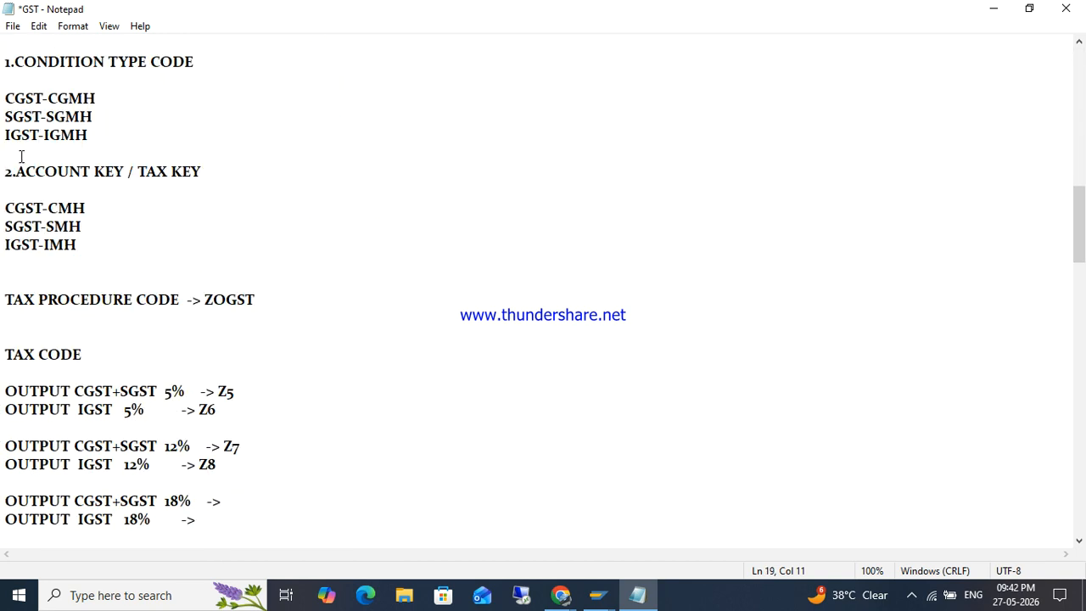
left_click(95, 100)
key("BackSpace")
key("BackSpace")
key("BackSpace")
key("BackSpace")
type("CGZO")
- Change the output section's SGST and IGST condition type codes to SGZO and IGZO
key("Down")
key("BackSpace")
key("BackSpace")
key("BackSpace")
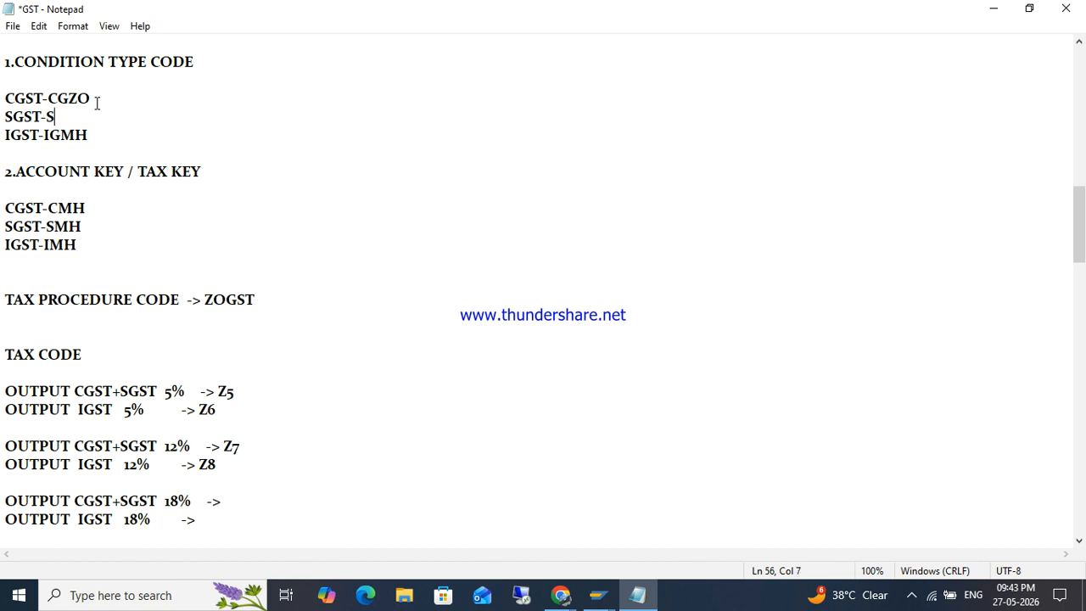
type("GZO")
key("Down")
key("BackSpace")
key("BackSpace")
type("ZO")
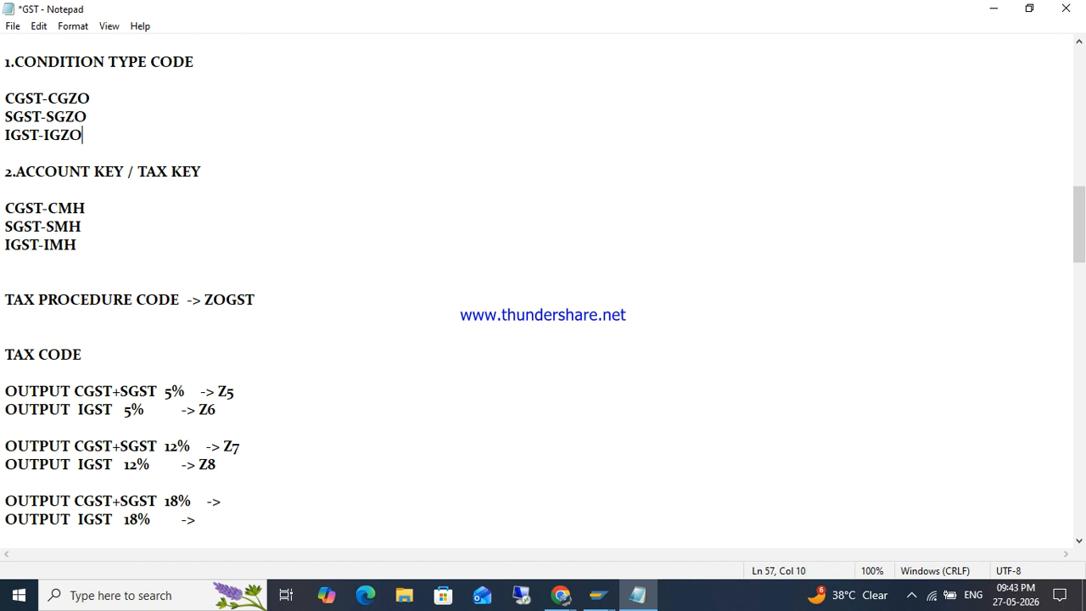
- In the vendor input section, change the CGST account key to ZCG and the SGST account key to ZSG
scroll(543, 289, "up", 3)
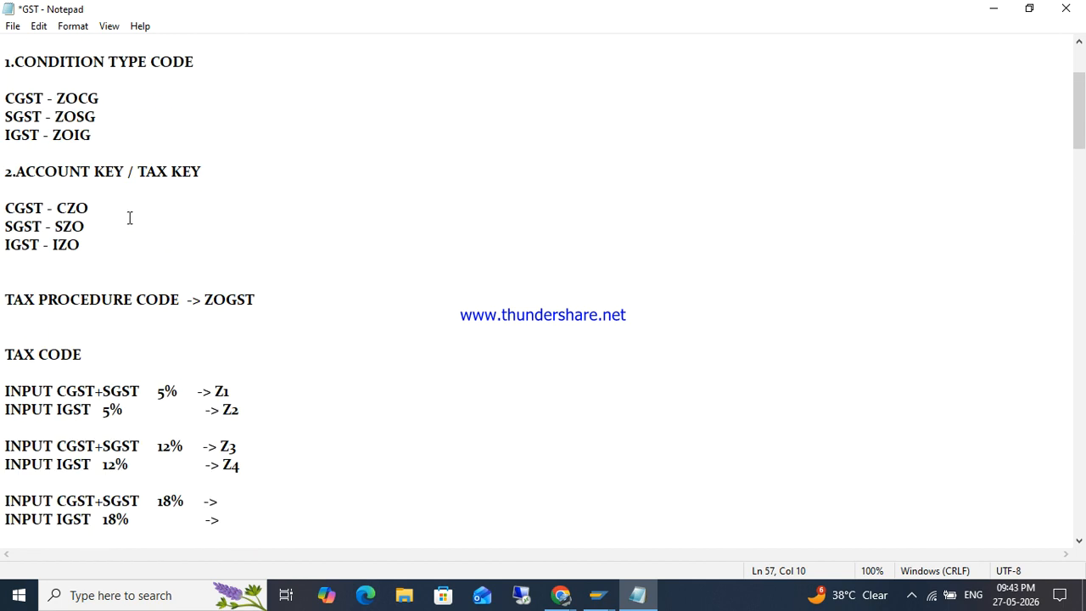
left_click(94, 204)
key("BackSpace")
key("BackSpace")
key("BackSpace")
type("ZCG")
key("Down")
key("BackSpace")
key("BackSpace")
key("BackSpace")
type("ZSG")
- Change the vendor input IGST account key to ZIG
key("Down")
key("BackSpace")
key("BackSpace")
key("BackSpace")
type("ZO")
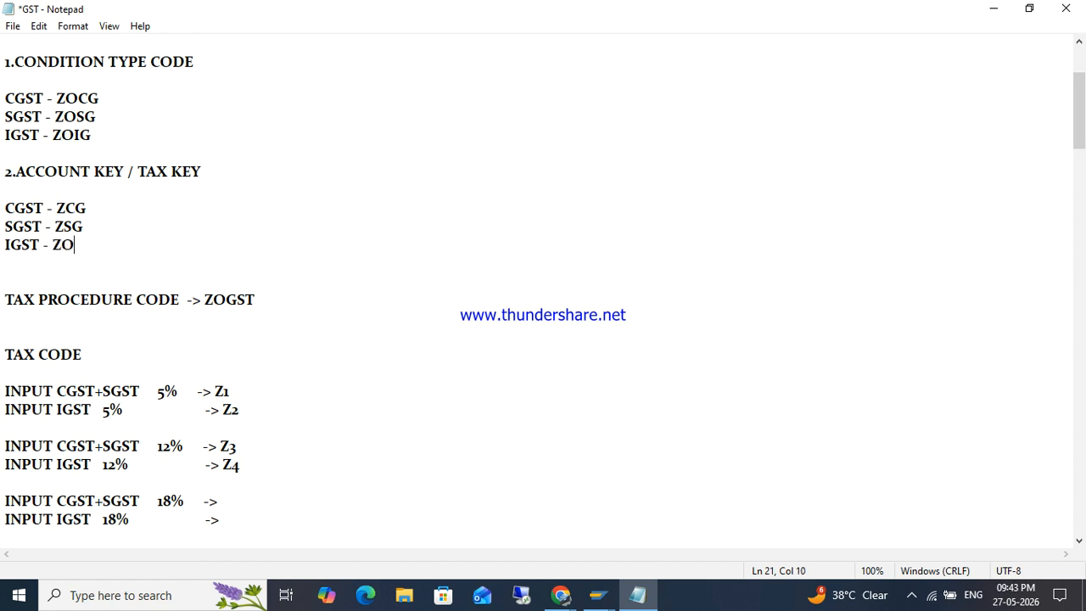
key("BackSpace")
type("IG")
- Review the tax procedure code, condition type codes, account keys and input tax codes in the vendor input notes
left_click(204, 300)
left_click_drag(205, 299, 273, 302)
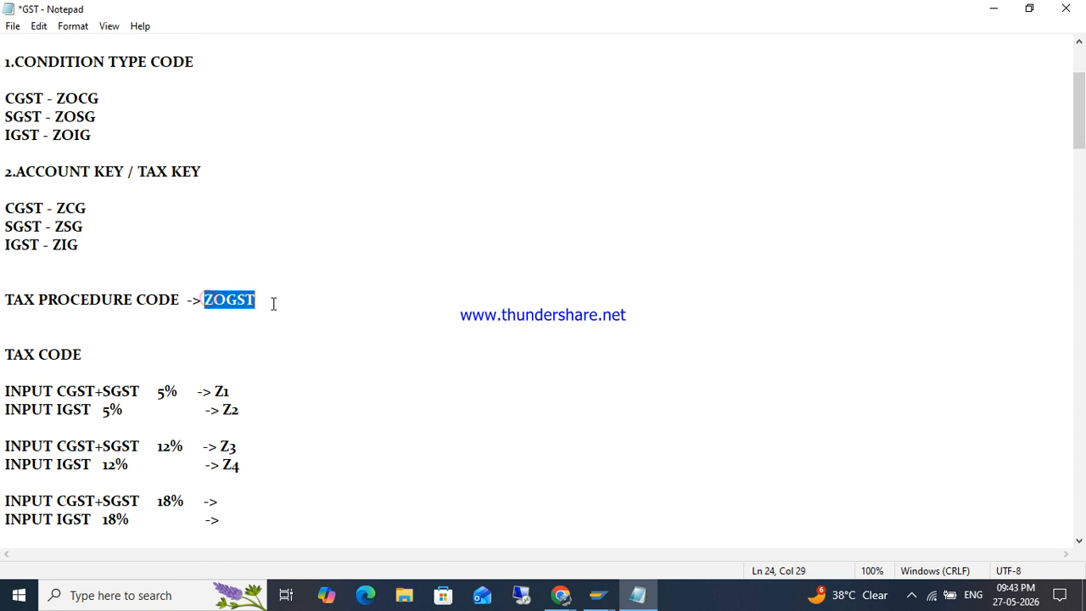
left_click_drag(39, 87, 105, 118)
left_click_drag(47, 220, 105, 241)
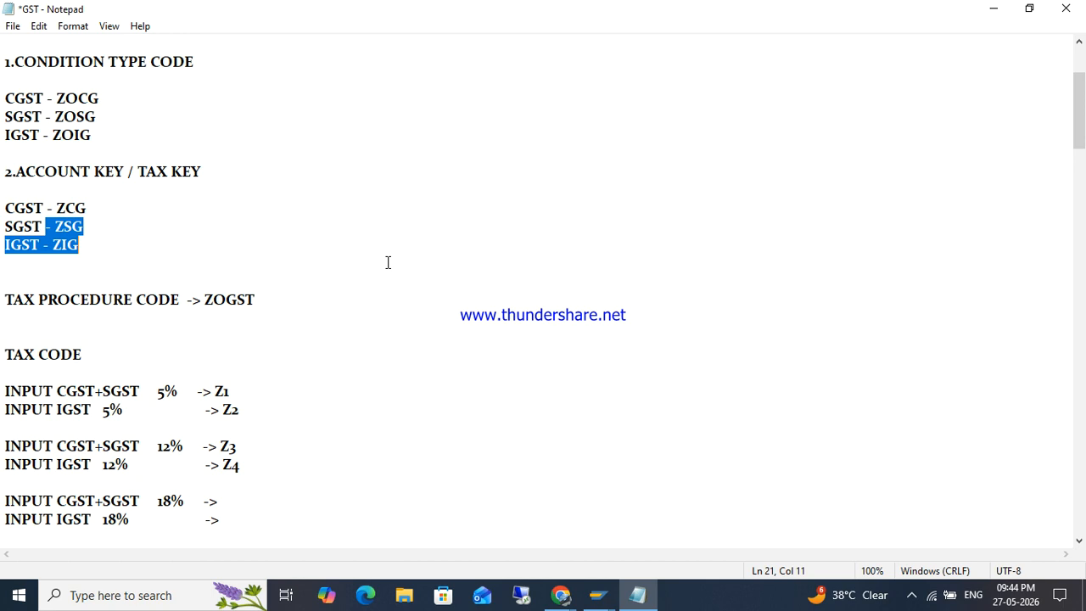
left_click_drag(179, 359, 276, 450)
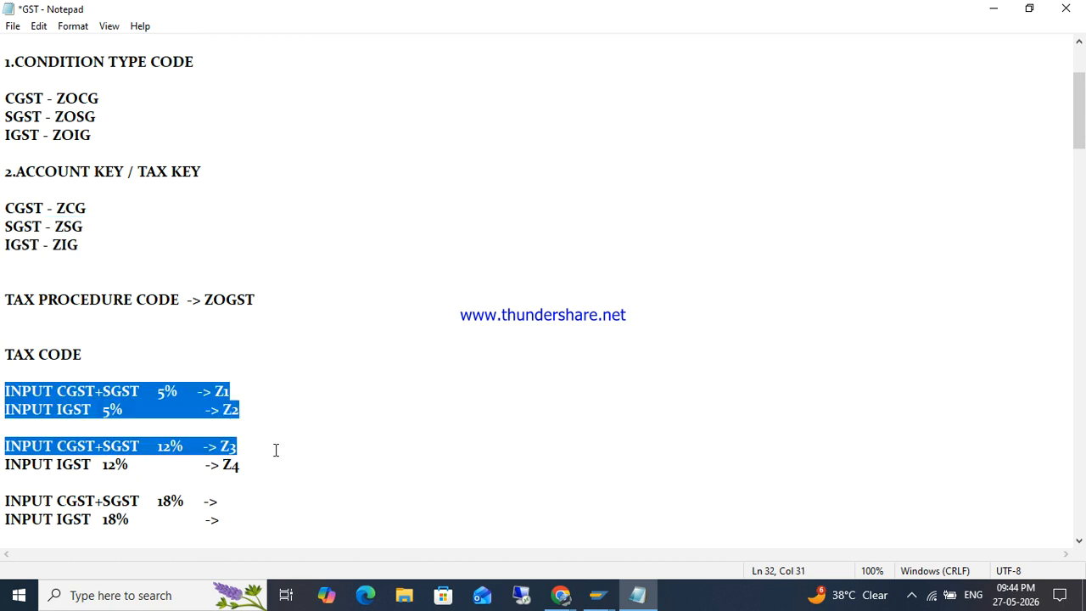
left_click_drag(270, 299, 207, 302)
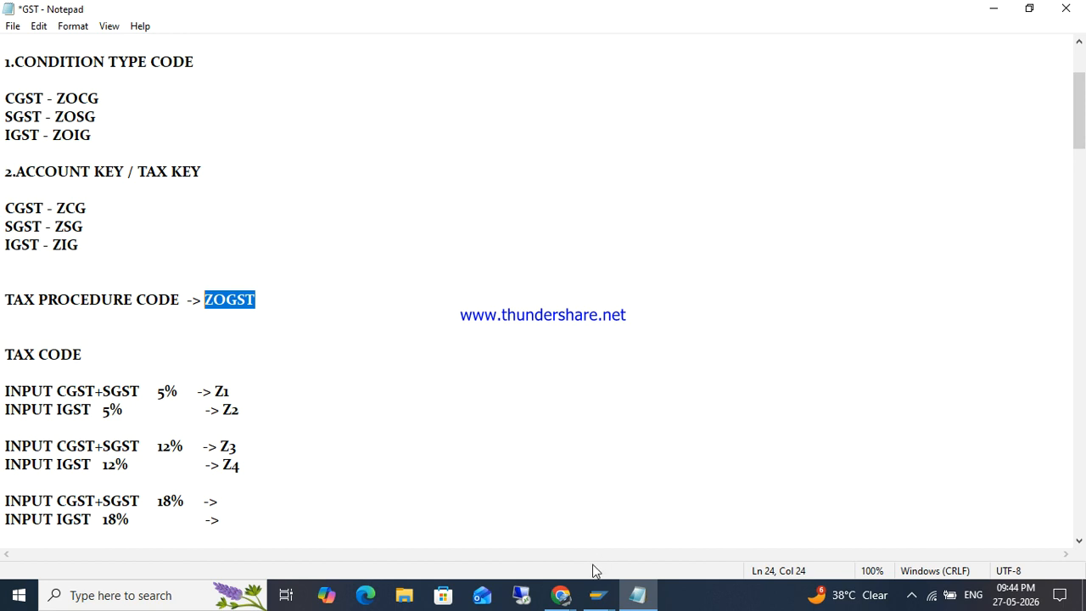
- Switch to the SAP Display IMG window and execute Define Tax Accounts under Posting
mouse_move(598, 594)
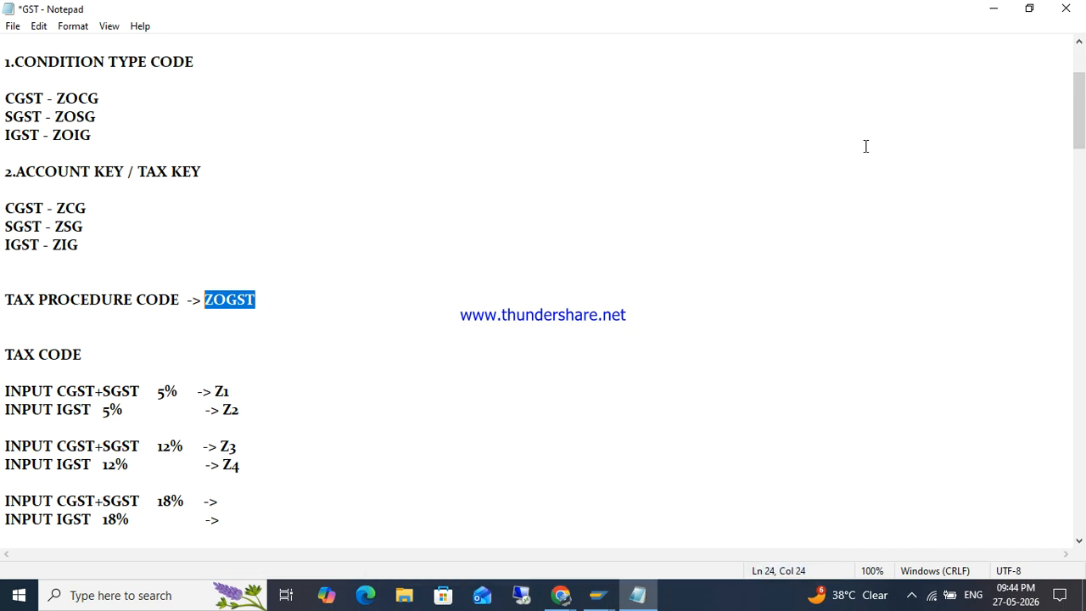
left_click(994, 16)
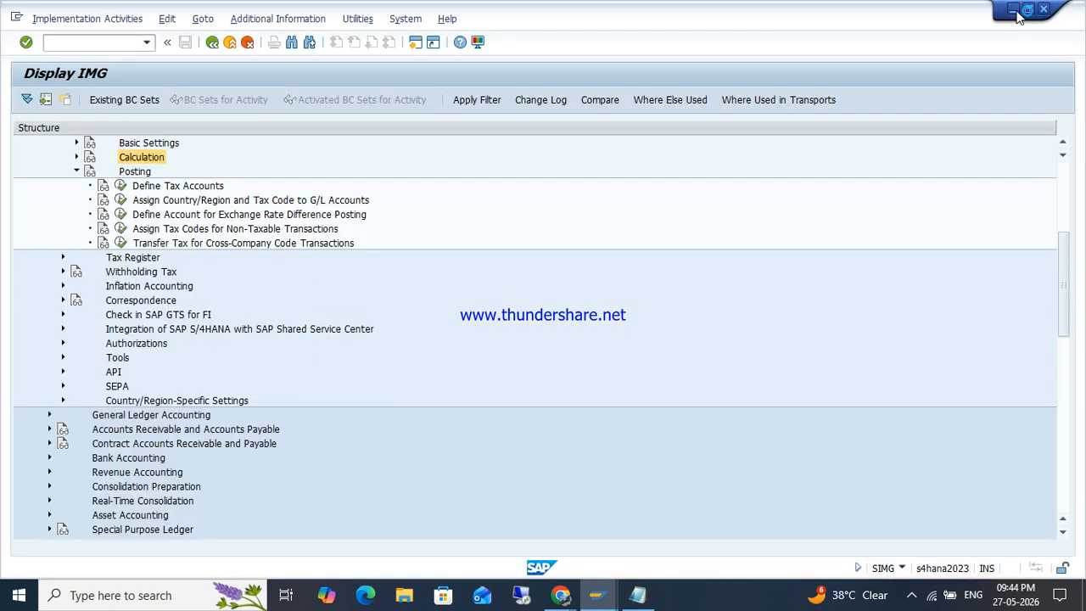
left_click(1017, 13)
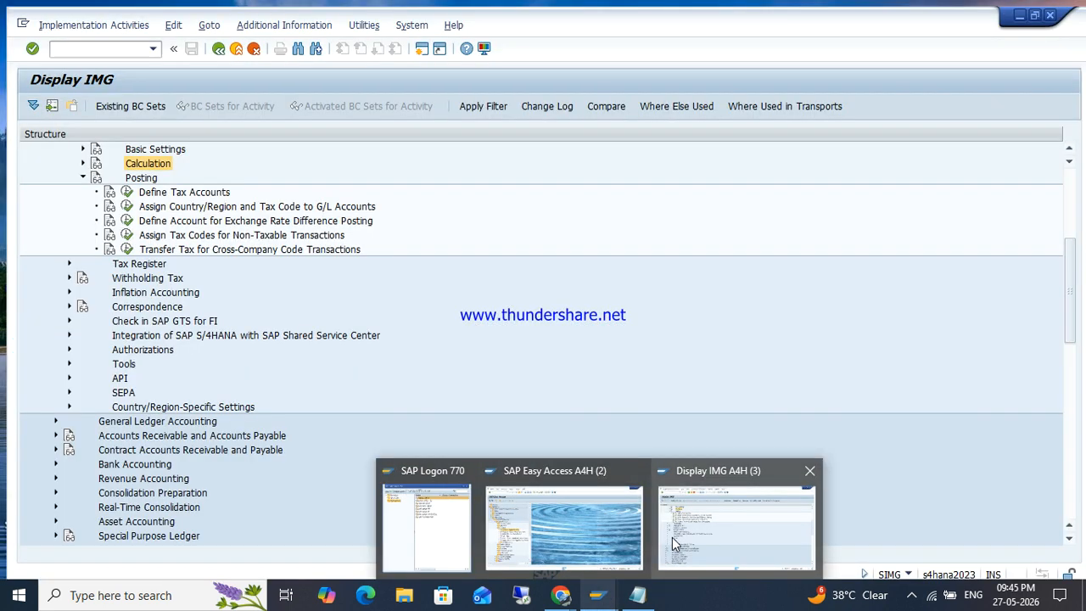
left_click(672, 537)
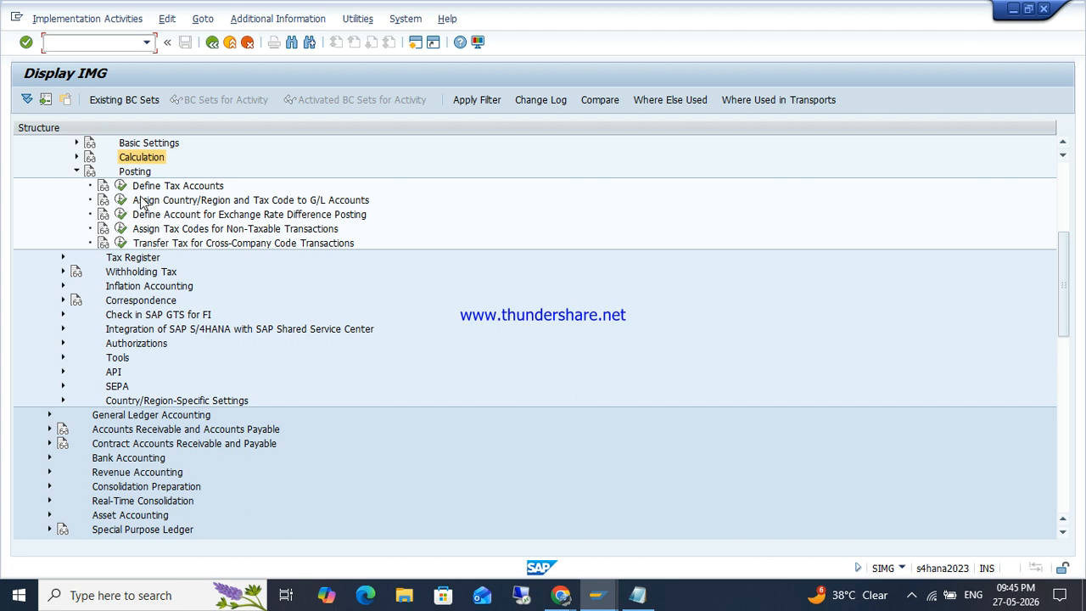
left_click(163, 187)
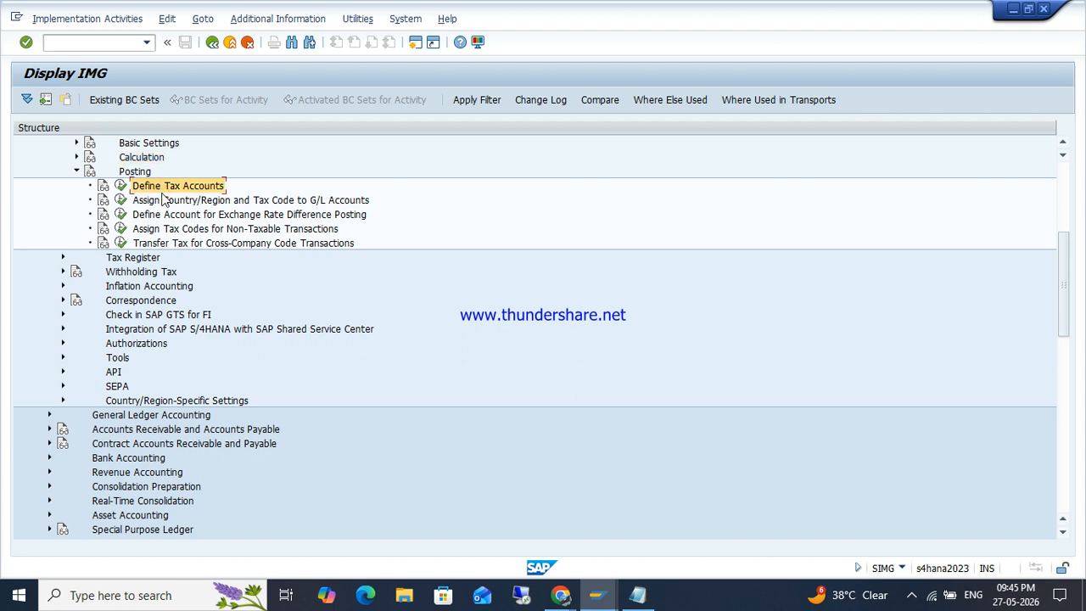
left_click(120, 185)
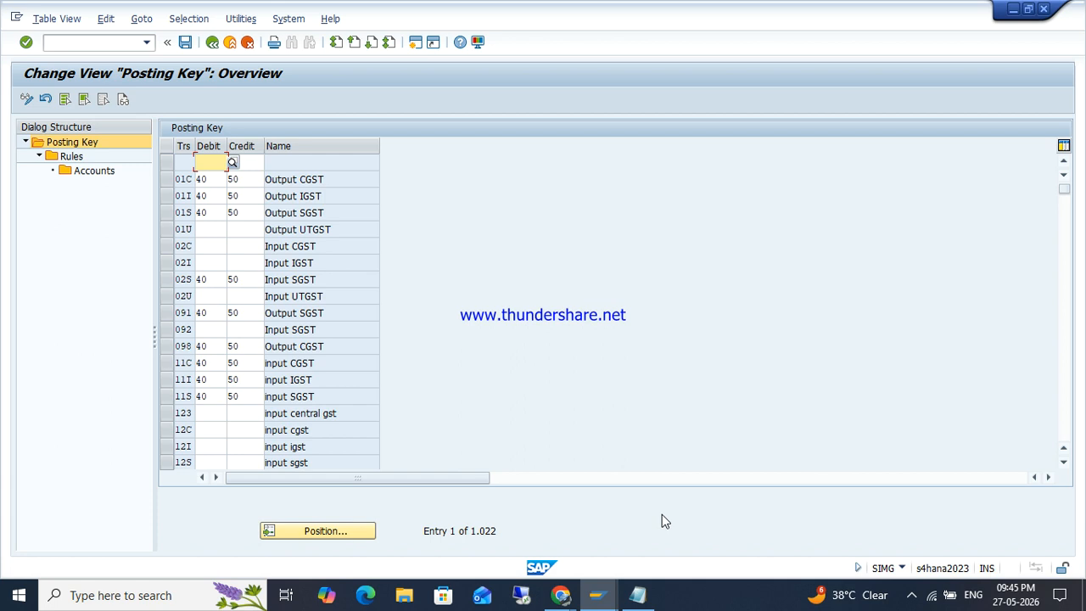
left_click(543, 360)
left_click(1012, 10)
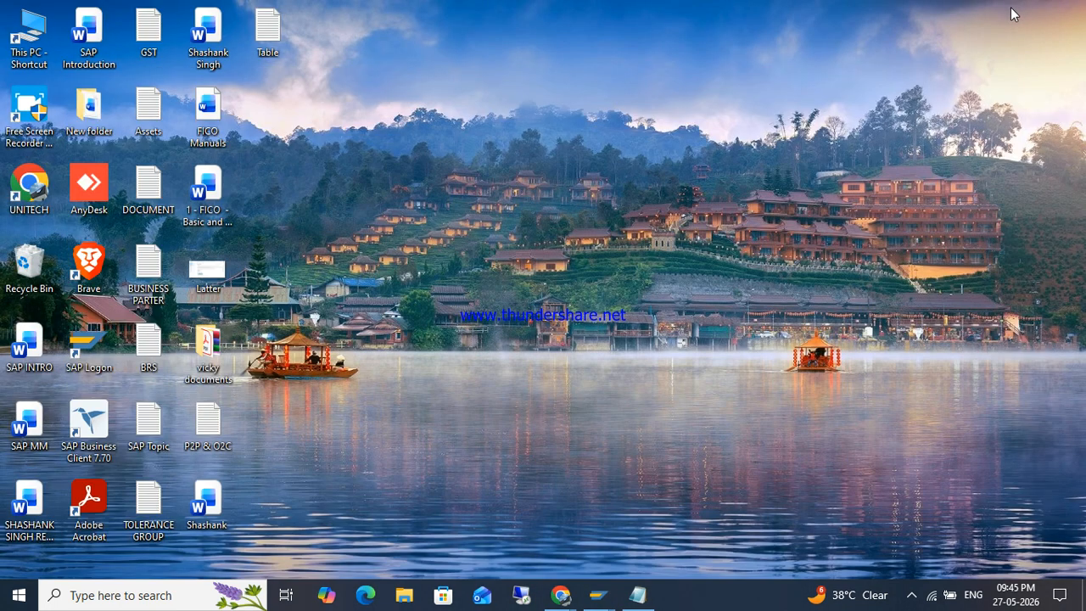
left_click(913, 598)
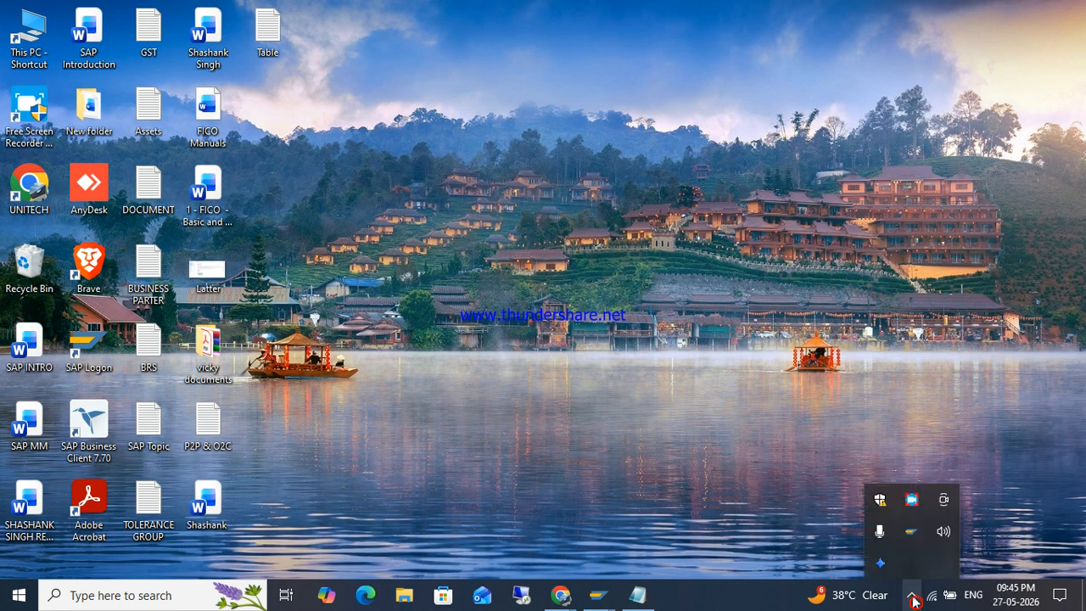
right_click(912, 506)
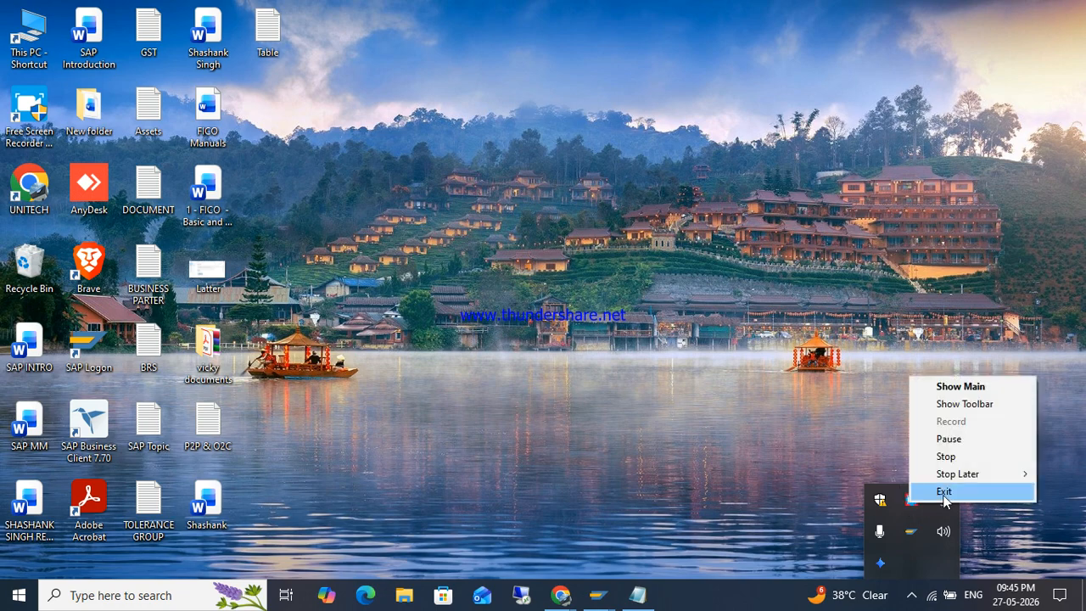